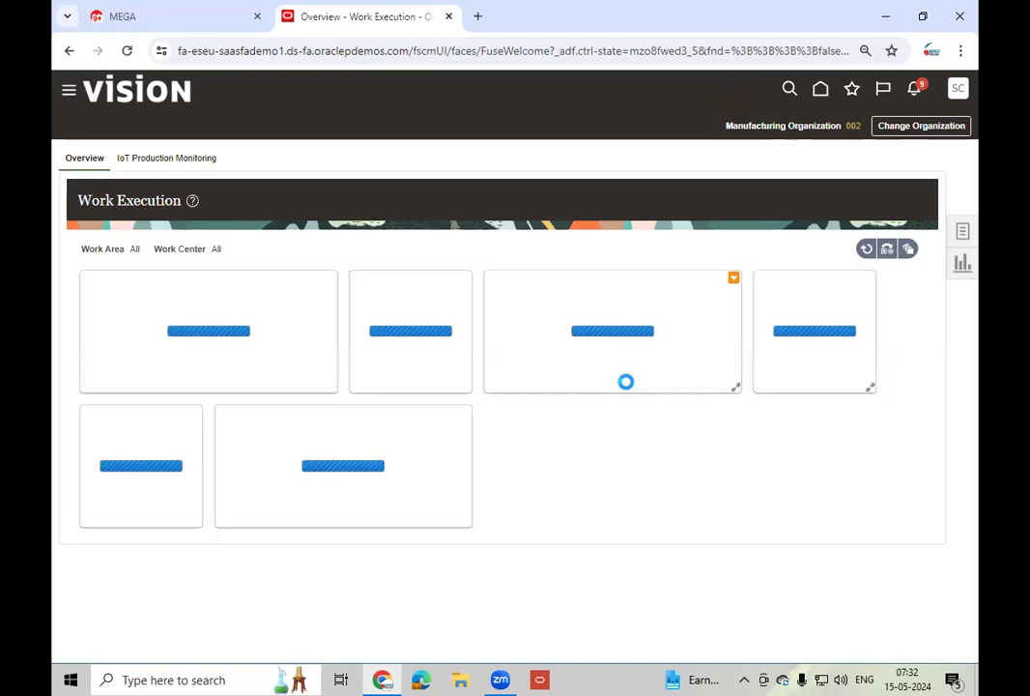
- Open Manage Work Orders with the Start Date filter cleared and Status set to All
click(963, 233)
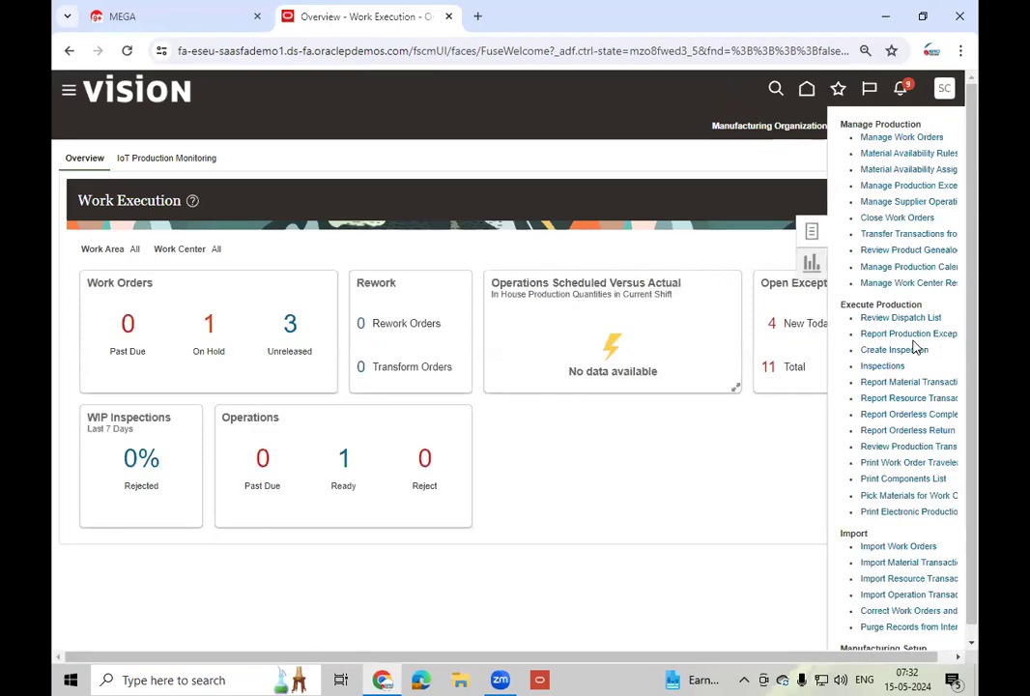
click(919, 140)
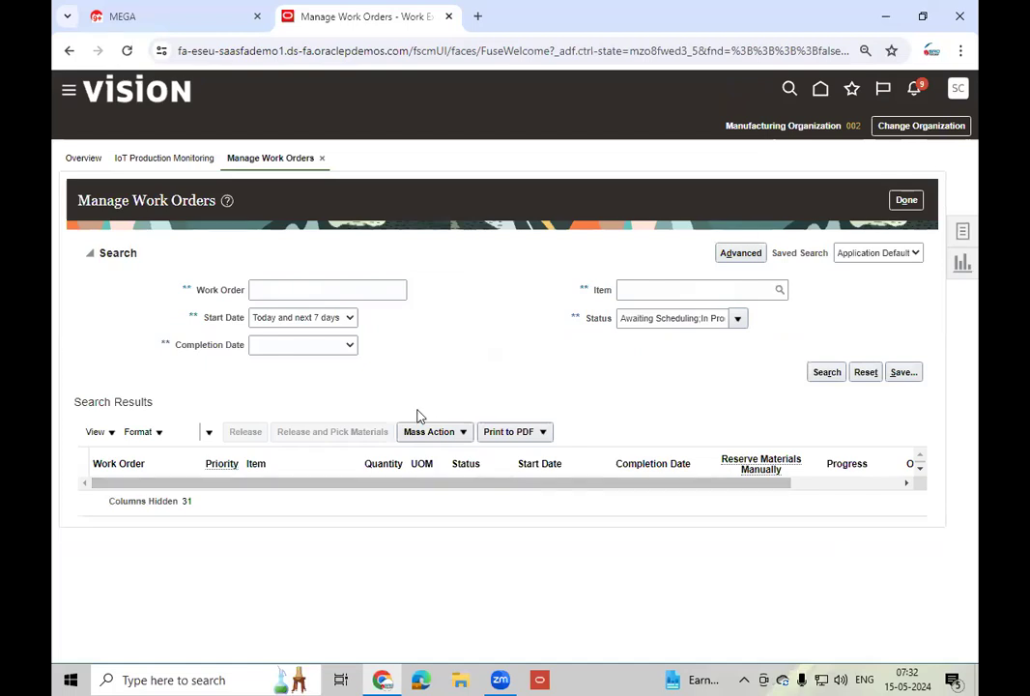
click(346, 320)
click(326, 332)
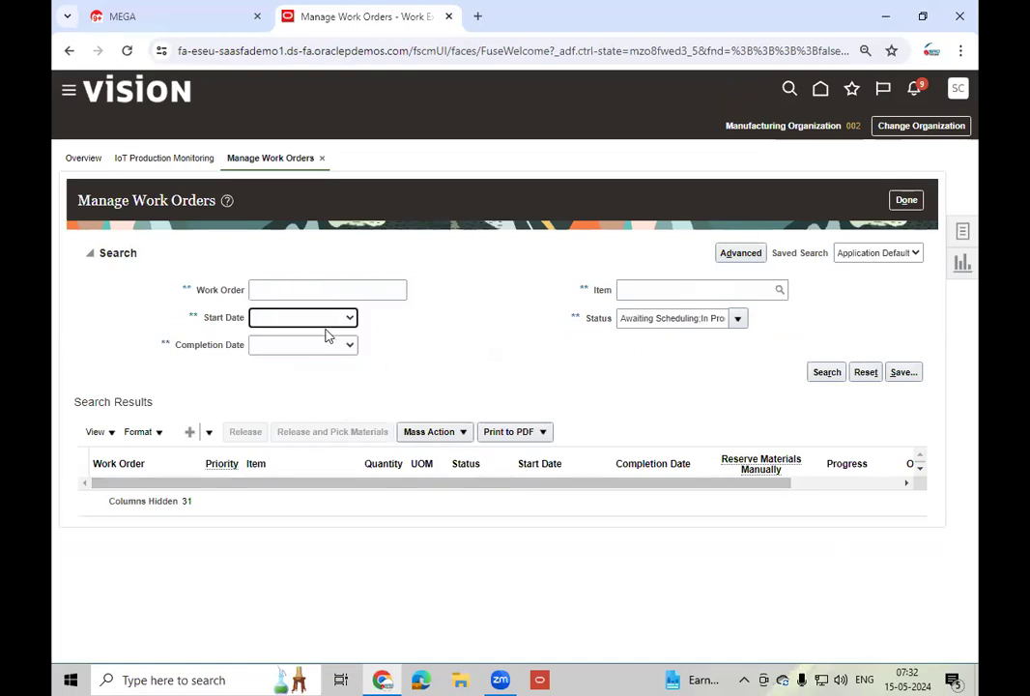
click(737, 320)
click(670, 341)
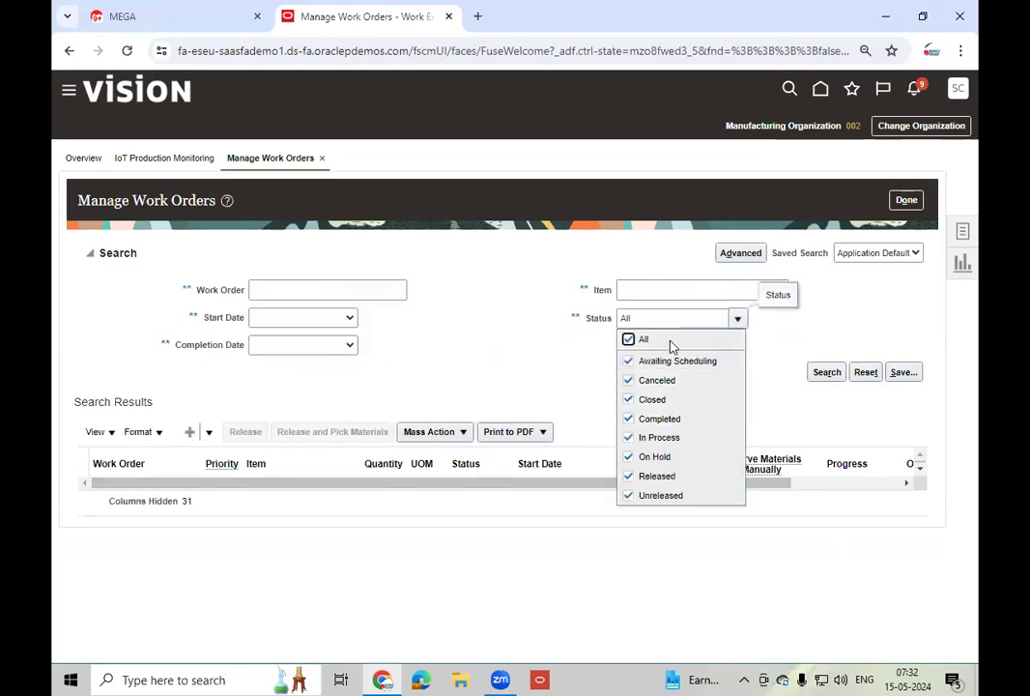
click(453, 336)
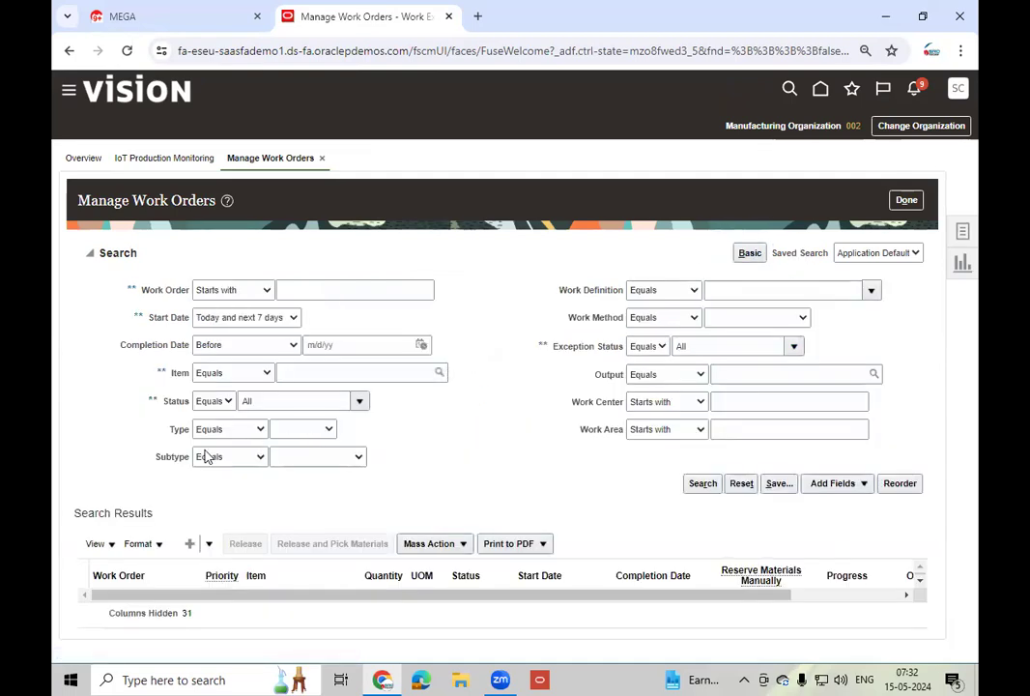
- Search for work orders whose Item contains '*', listing WO-002-1052
click(237, 373)
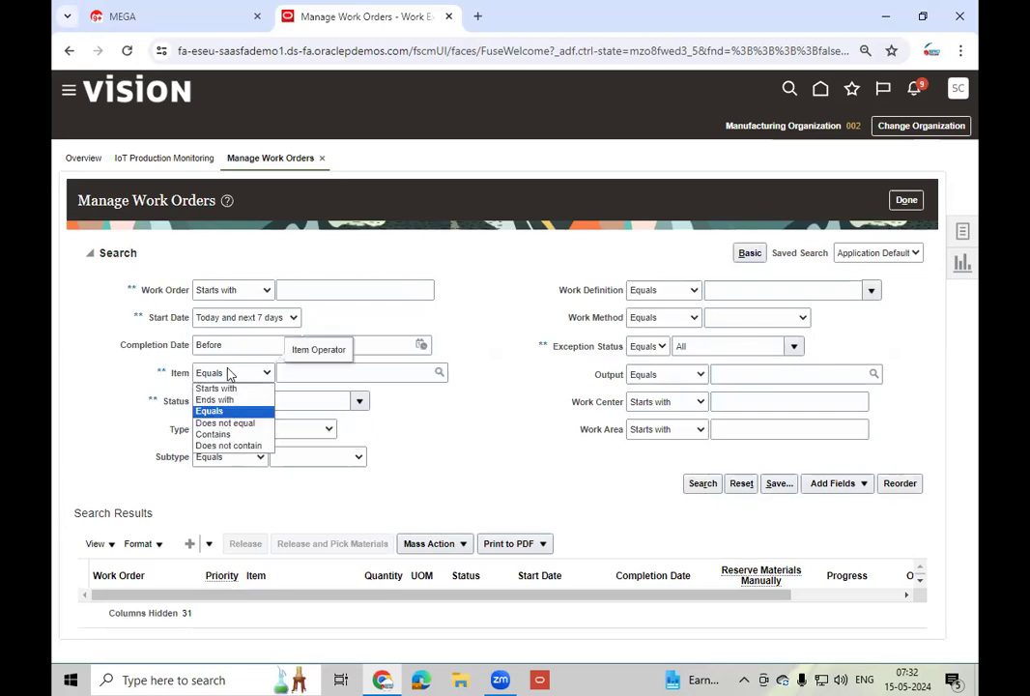
click(215, 434)
click(315, 373)
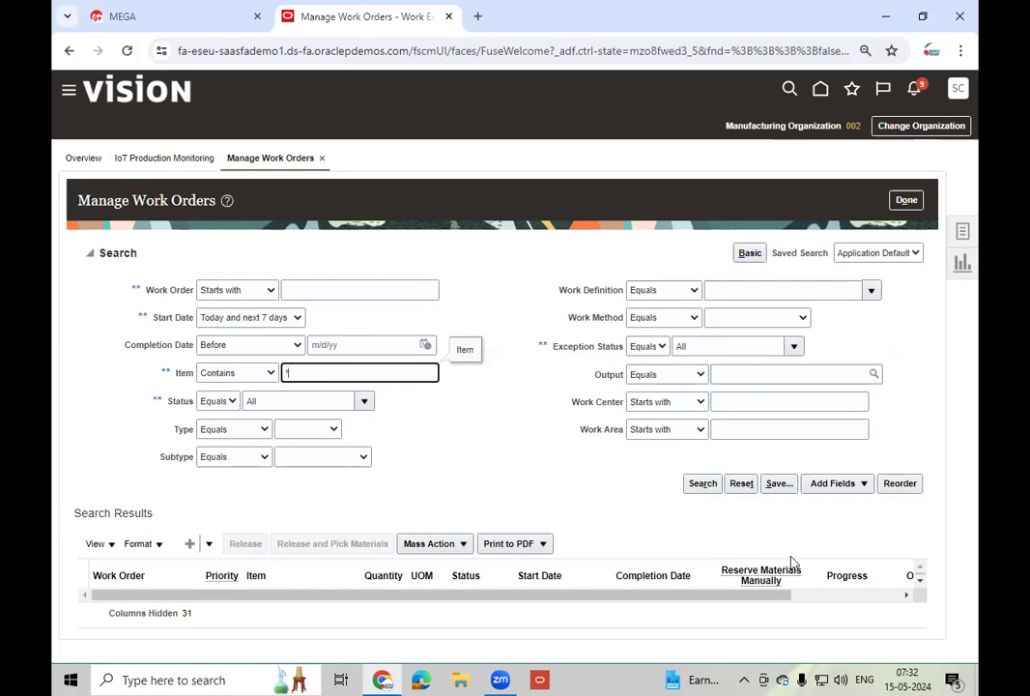
click(705, 485)
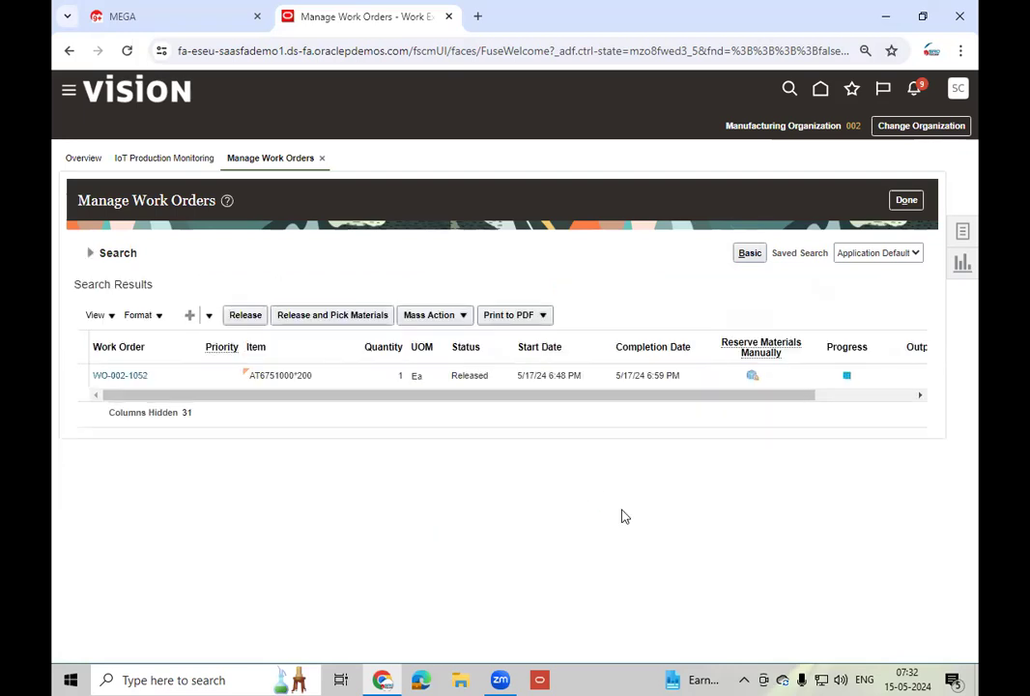
- Copy item number AT6751000 into a new Notepad note, then return to Oracle
double_click(267, 375)
key(ctrl+c)
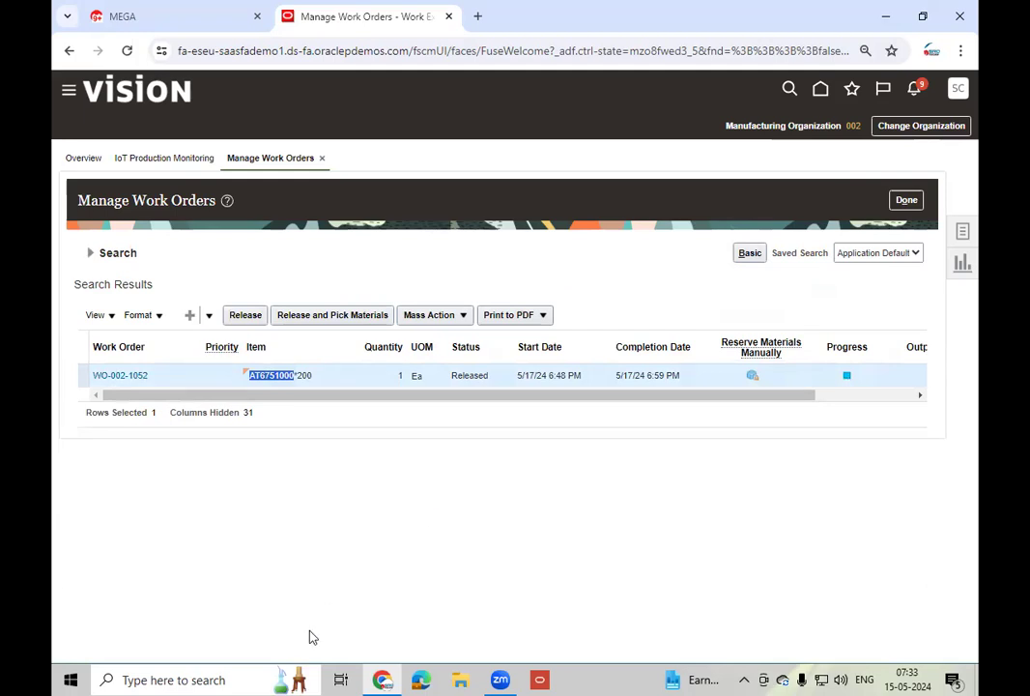
click(172, 677)
text(note)
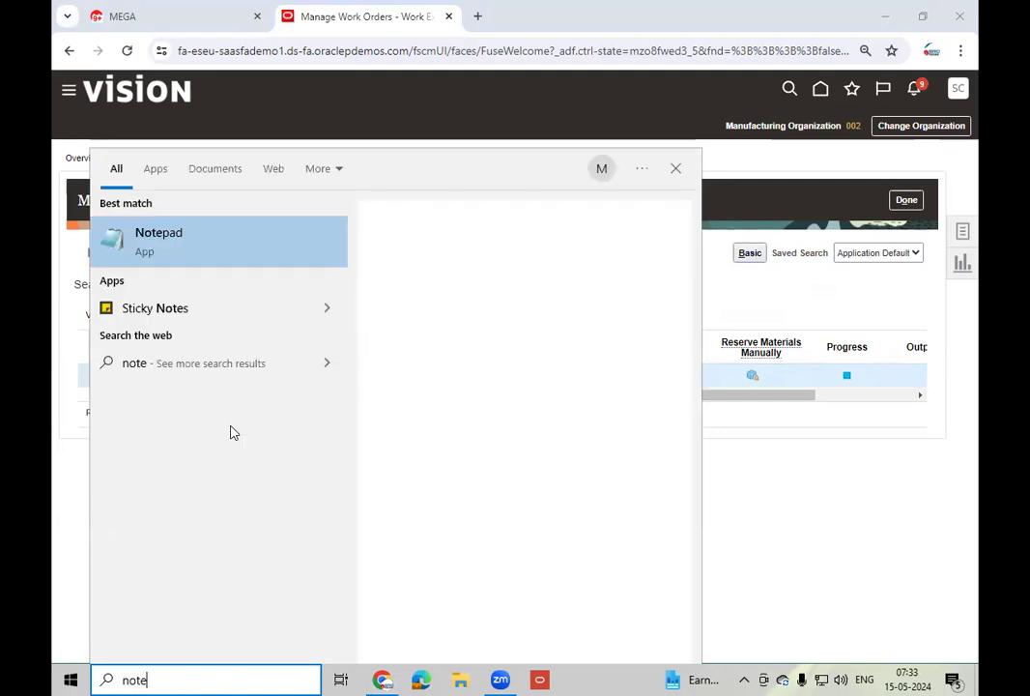
click(216, 249)
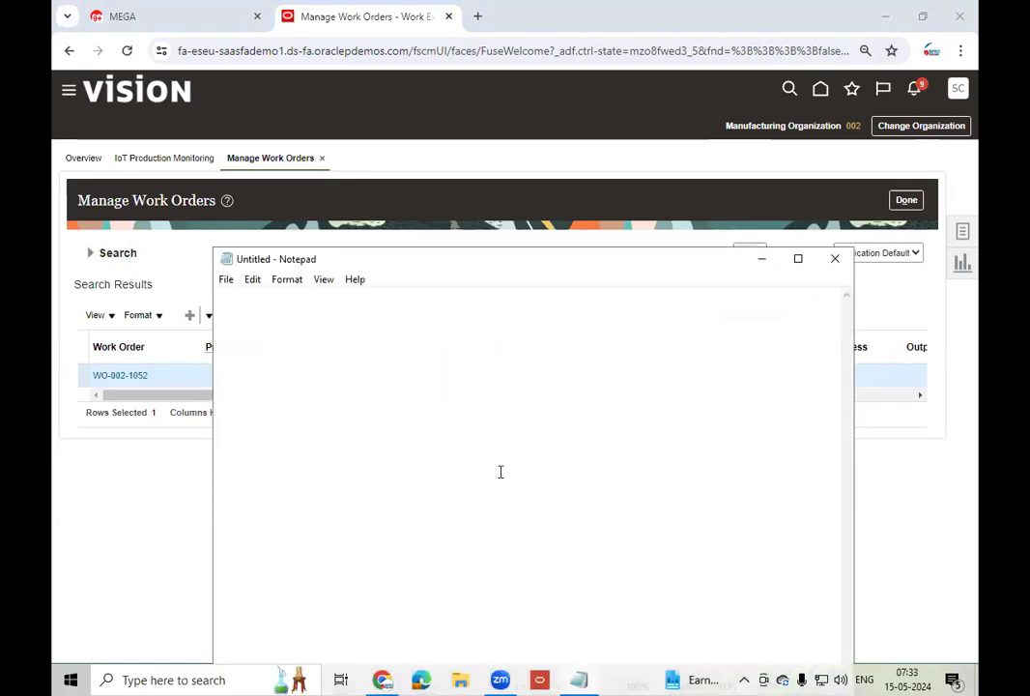
key(ctrl+v)
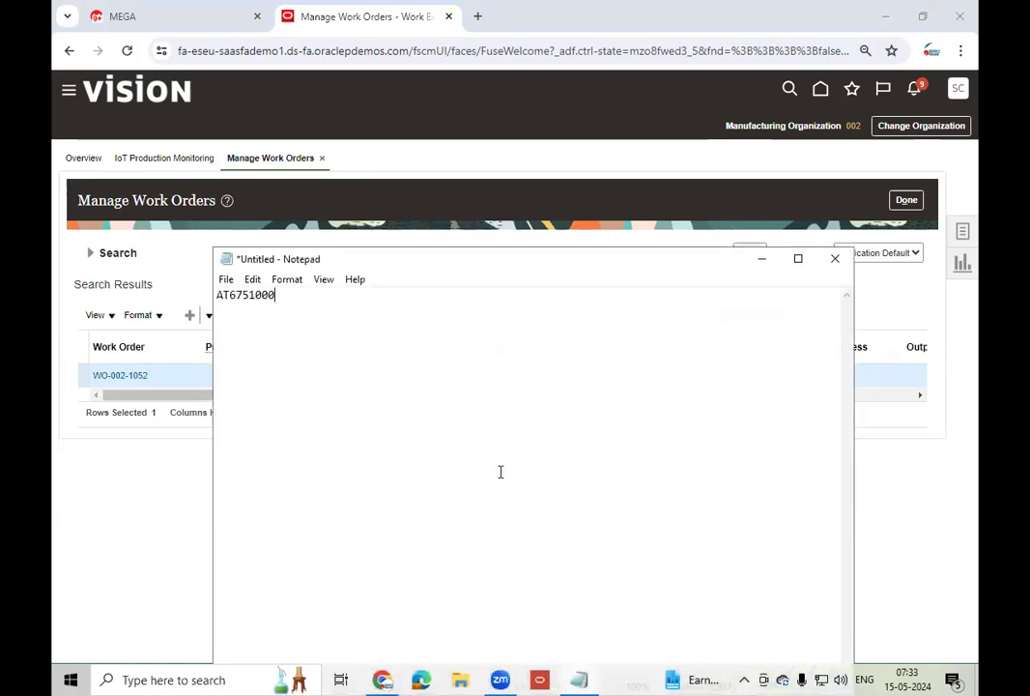
click(763, 259)
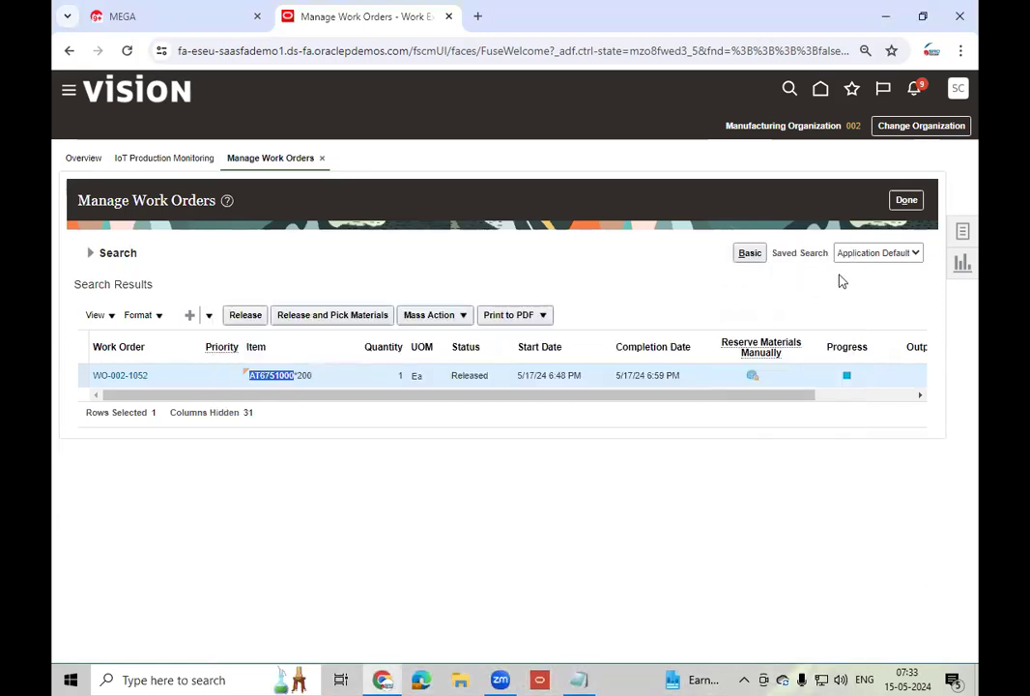
click(906, 201)
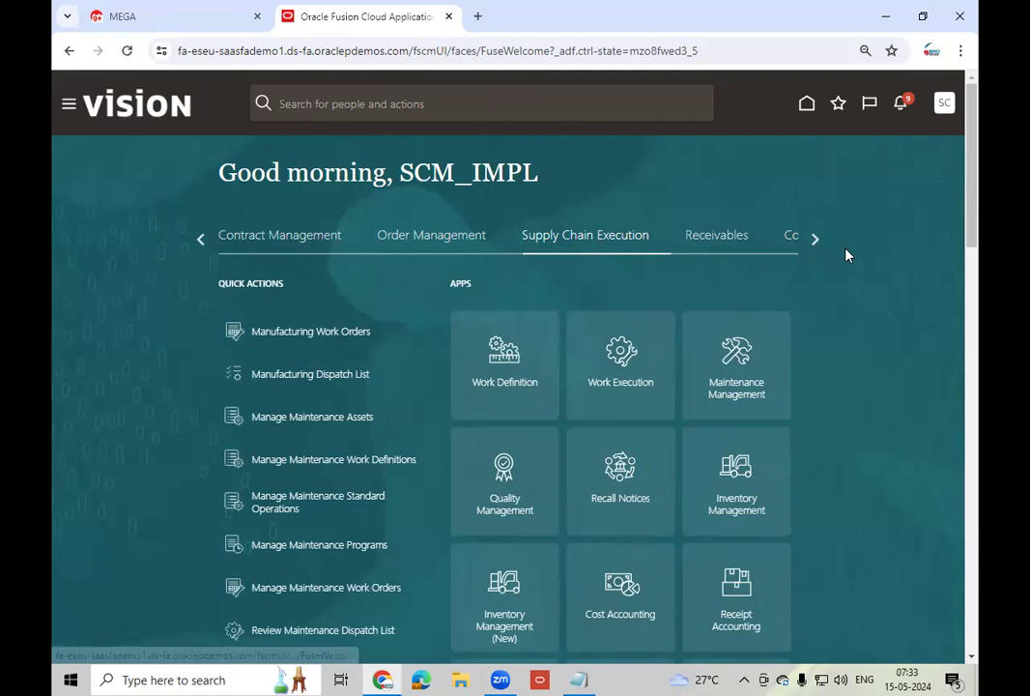
- Open the Order Management app from the home page and start a new order
click(430, 237)
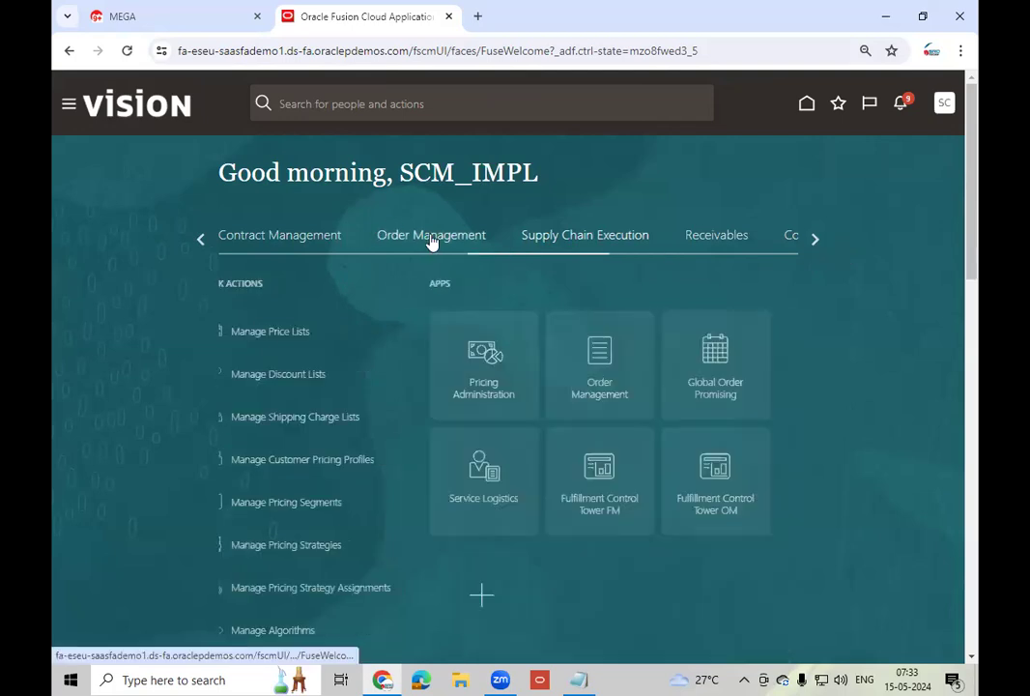
click(618, 391)
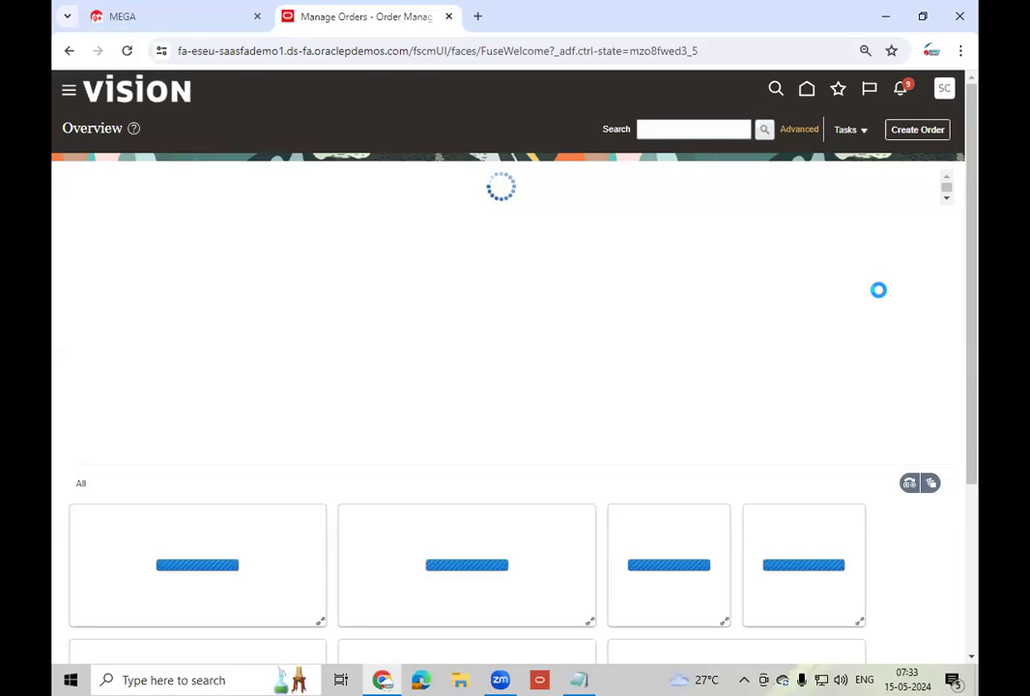
click(916, 130)
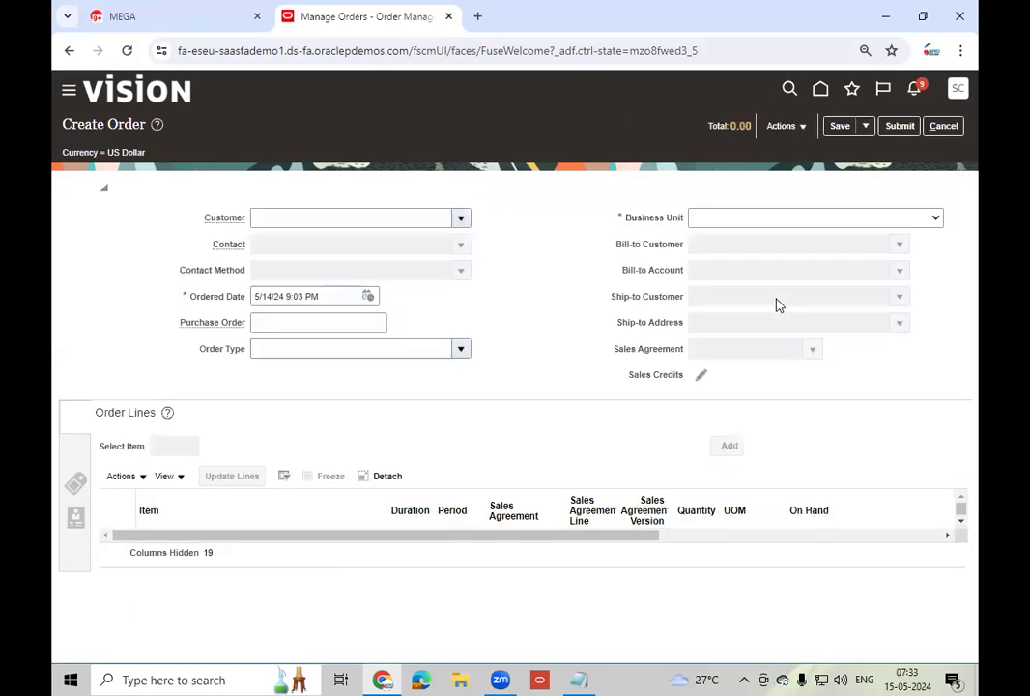
- Set the order's customer to Business World, business unit to US1 Business Unit, and fill the bill-to account
click(388, 217)
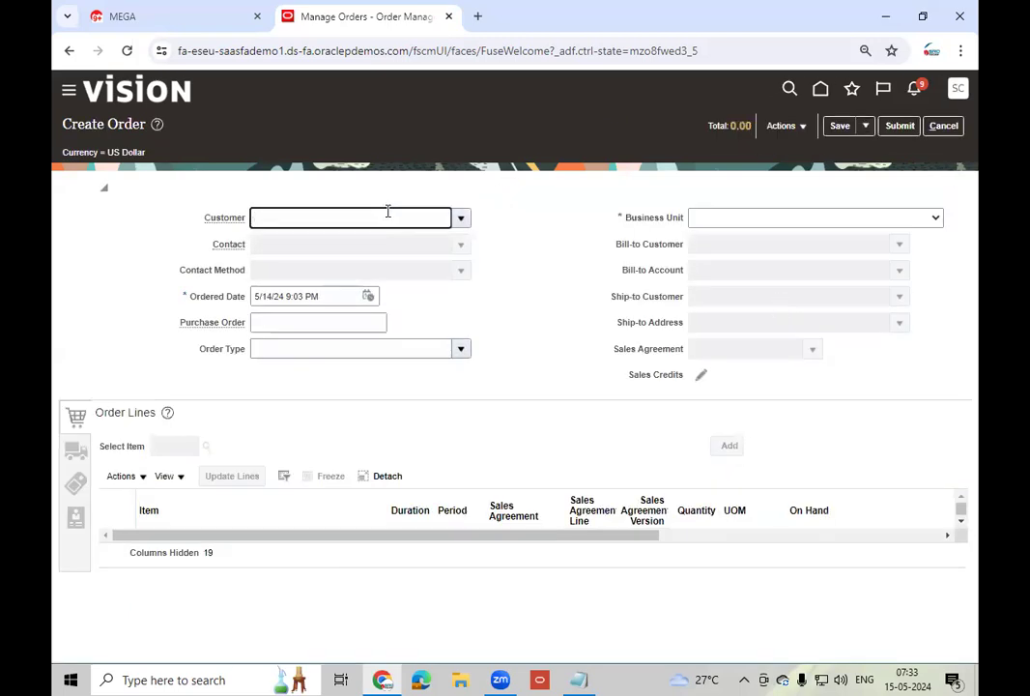
text(busi)
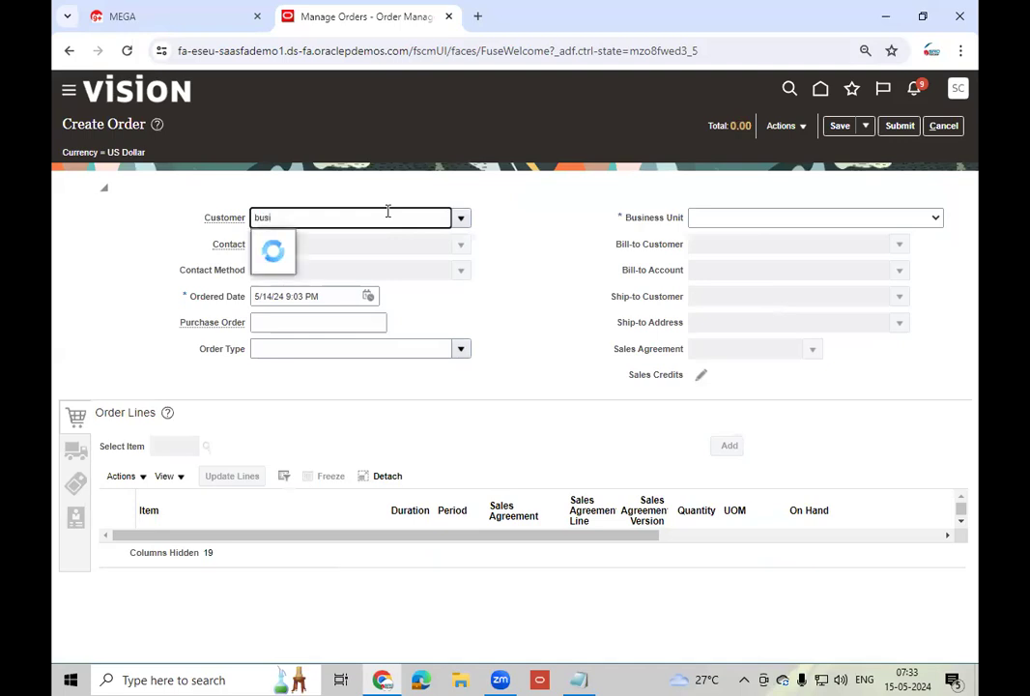
click(333, 239)
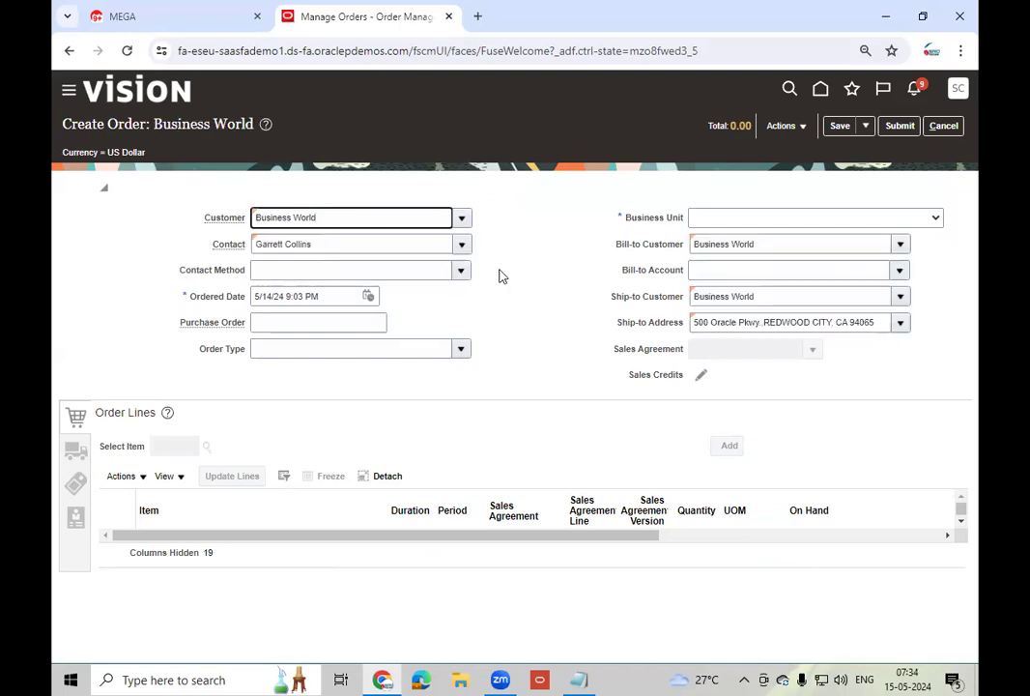
click(752, 226)
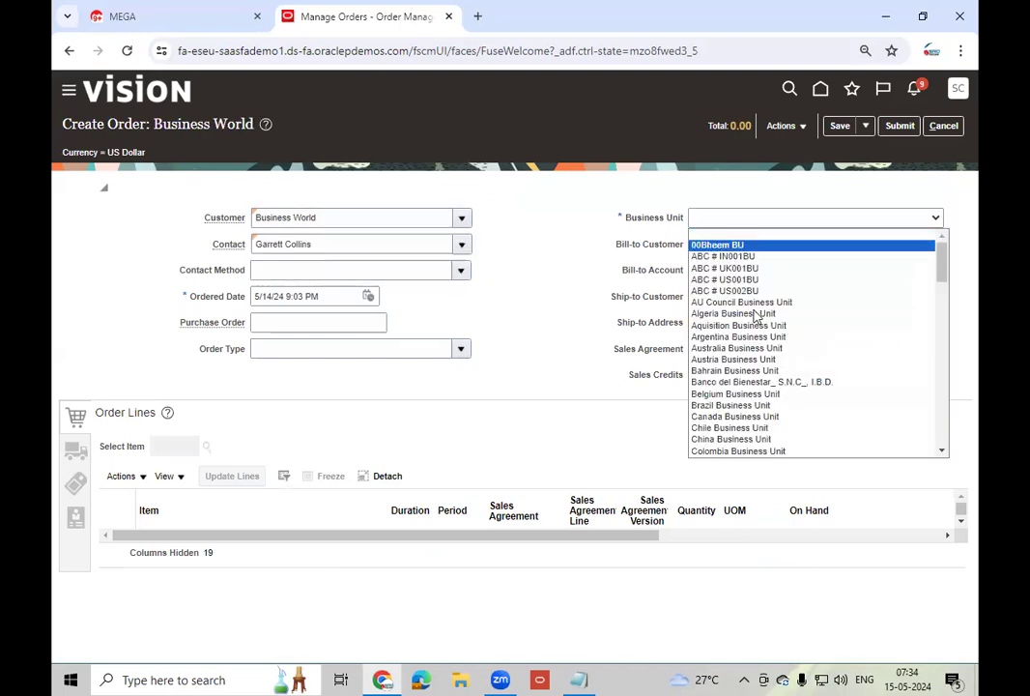
drag(948, 278, 938, 409)
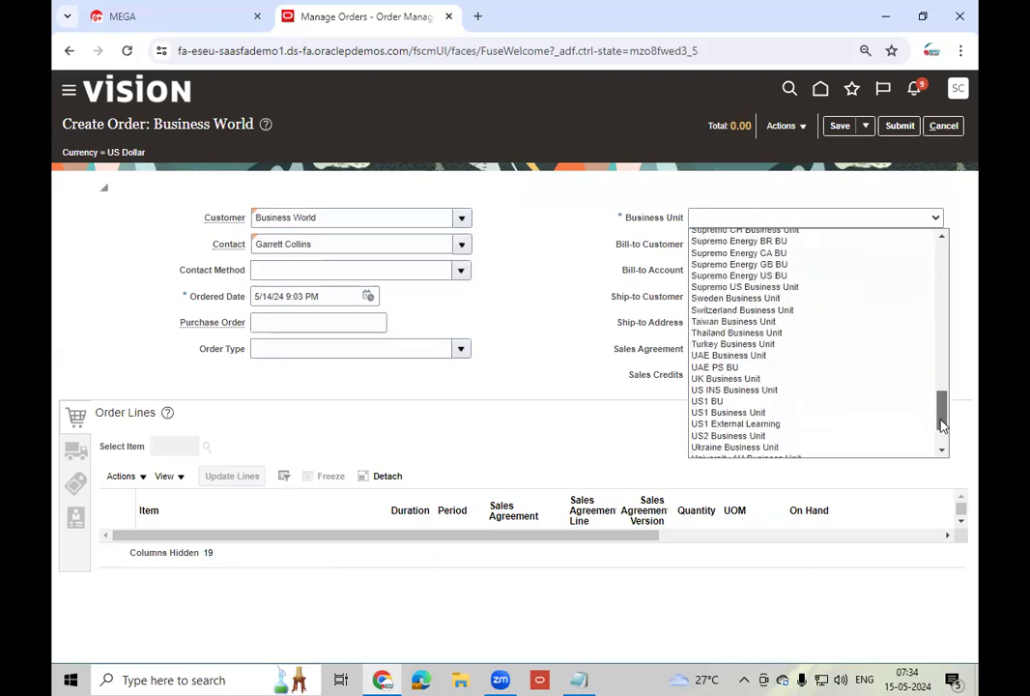
click(750, 413)
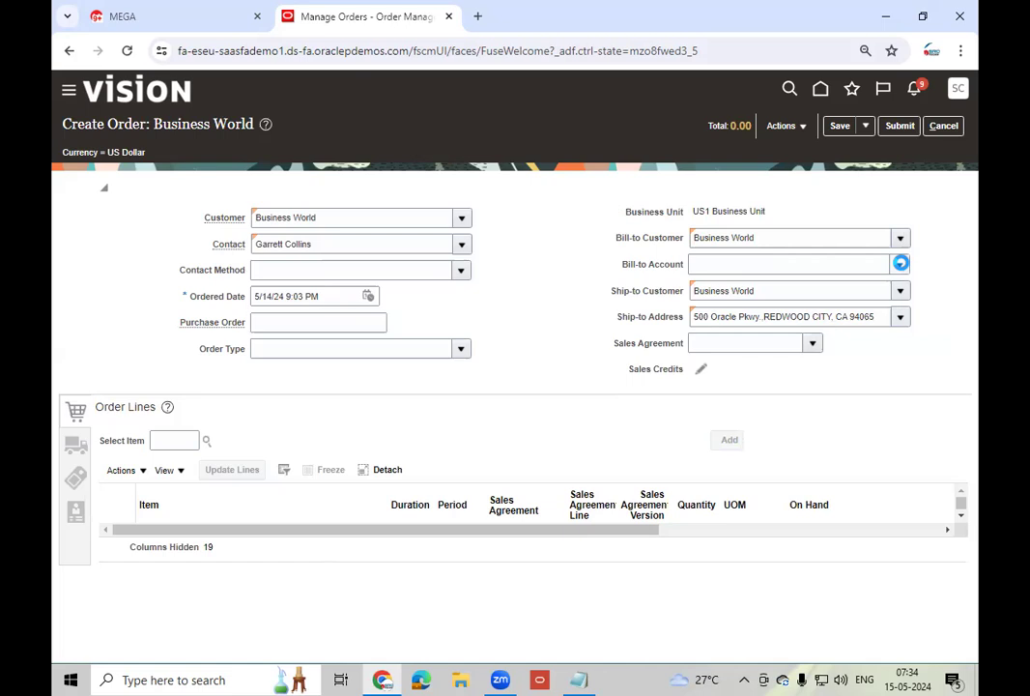
click(860, 287)
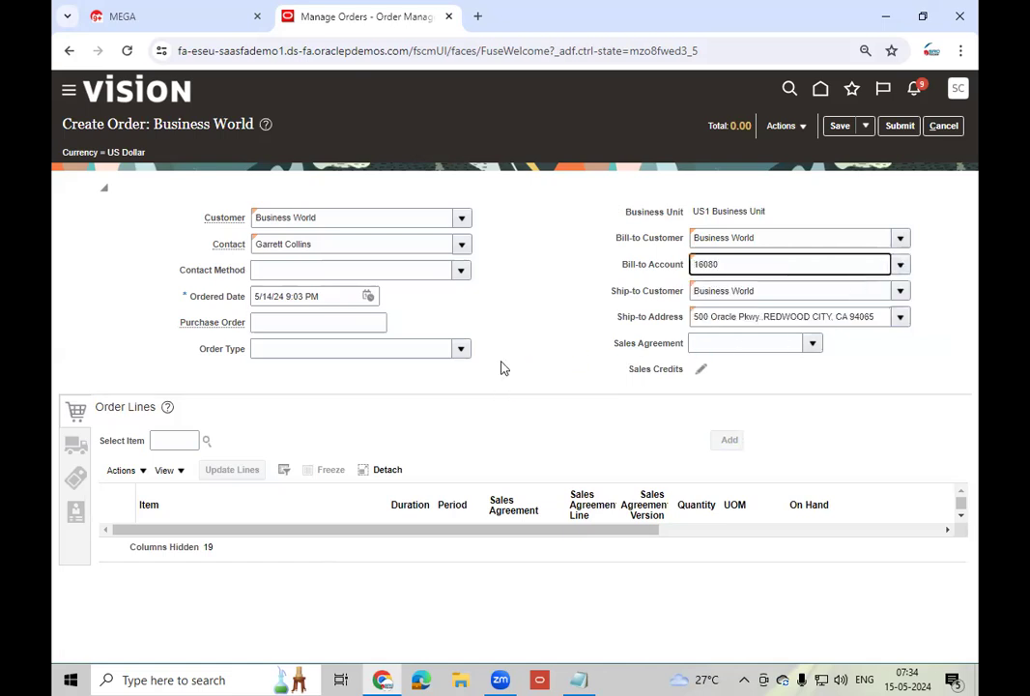
click(186, 440)
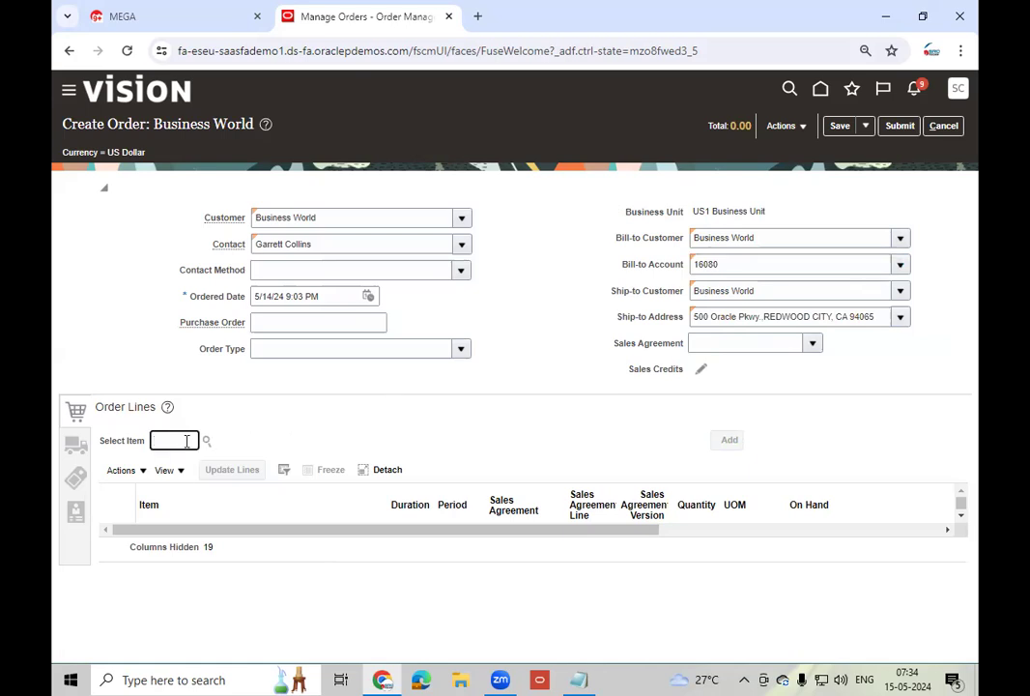
- Enter item AT6751000 (Vision Slimline 5000), quantity 1 Ea, as the new order line
key(ctrl+v)
click(401, 440)
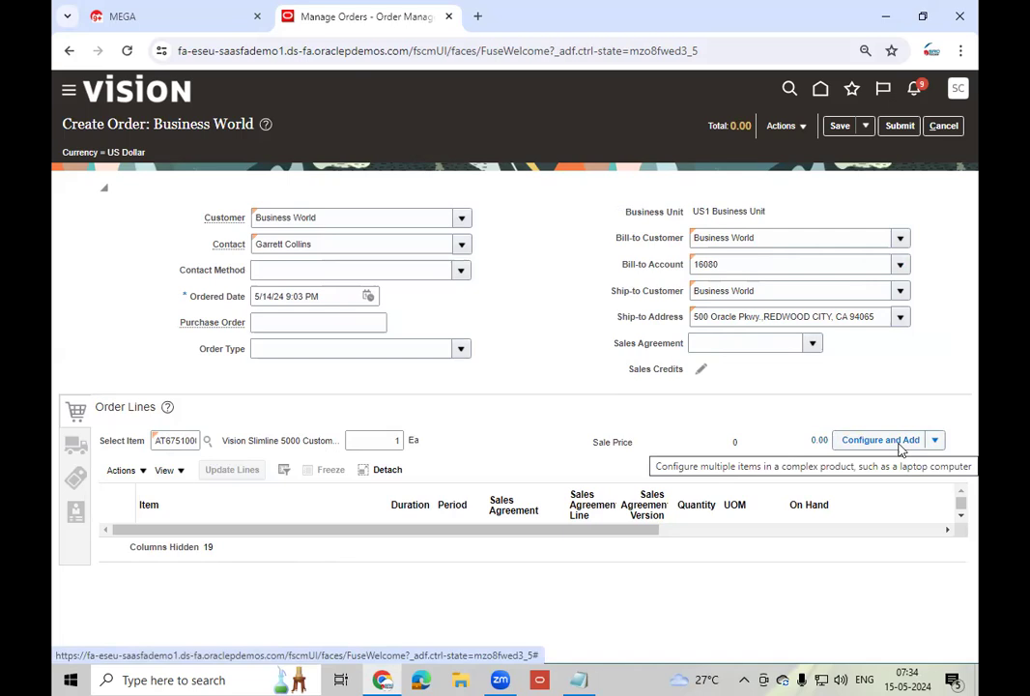
click(933, 445)
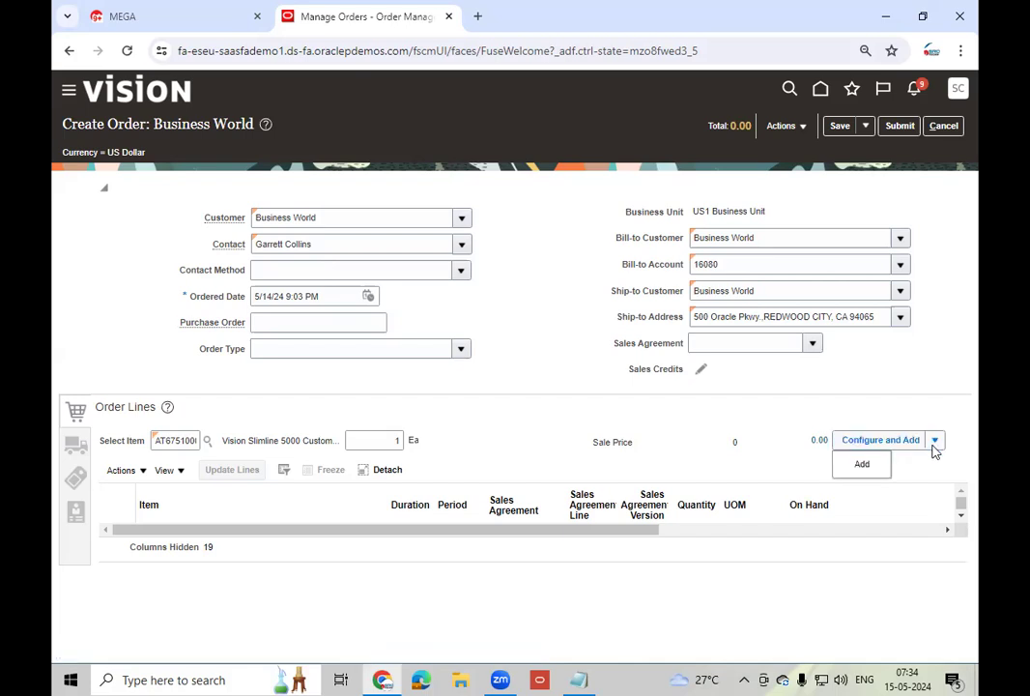
click(914, 476)
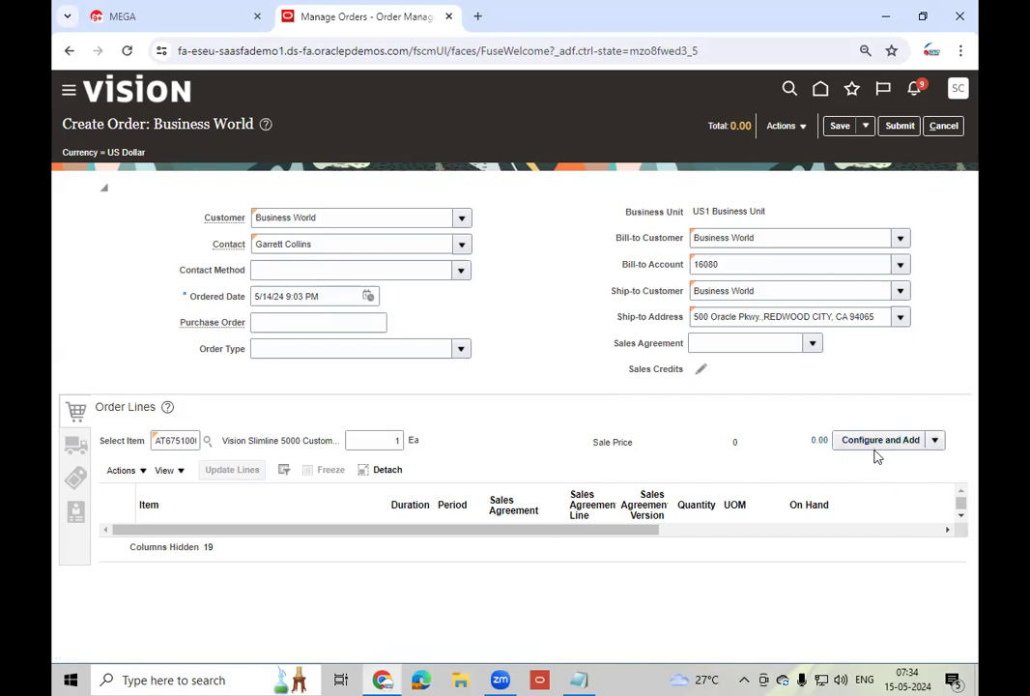
- Launch the configurator for the Vision Slimline 5000 order line
click(881, 443)
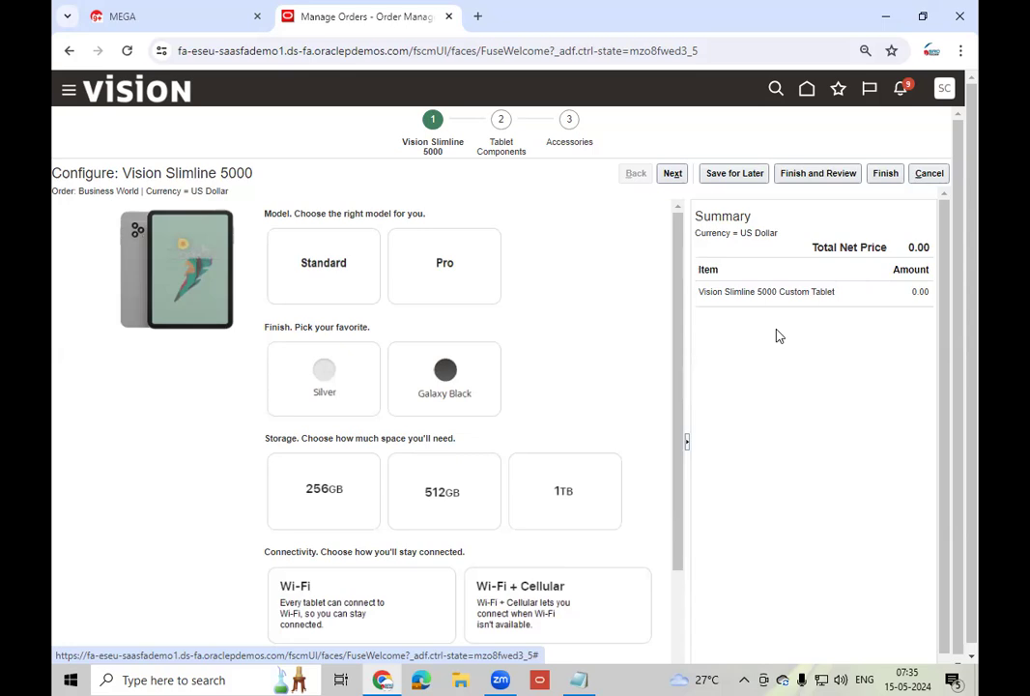
- Pick the Pro model, Galaxy Black finish, 512GB storage and Wi-Fi + Cellular connectivity
click(449, 259)
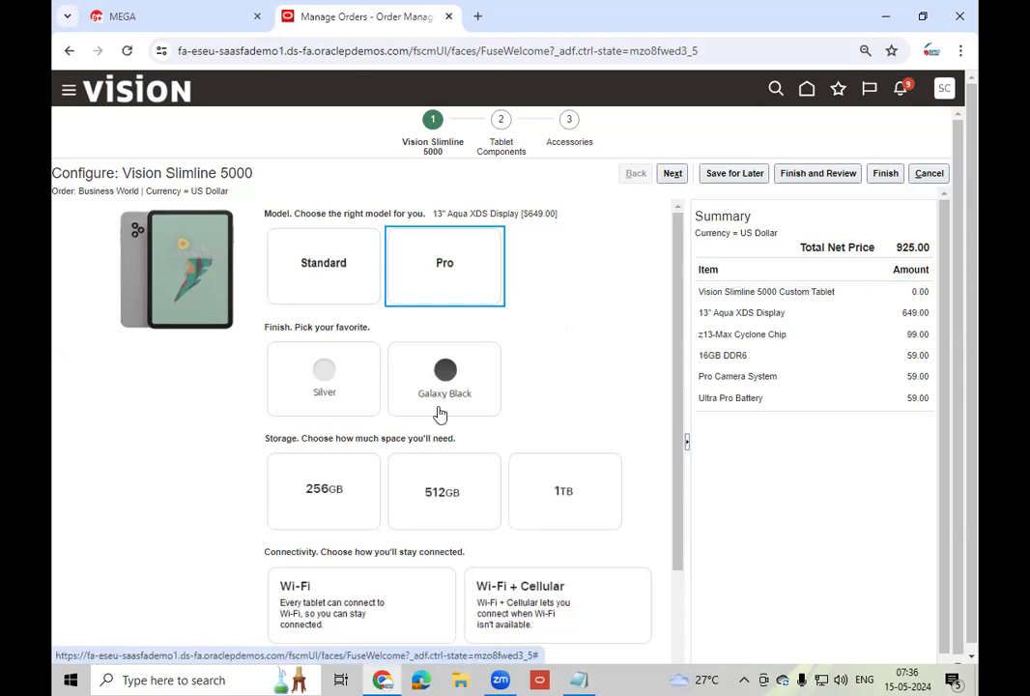
click(324, 375)
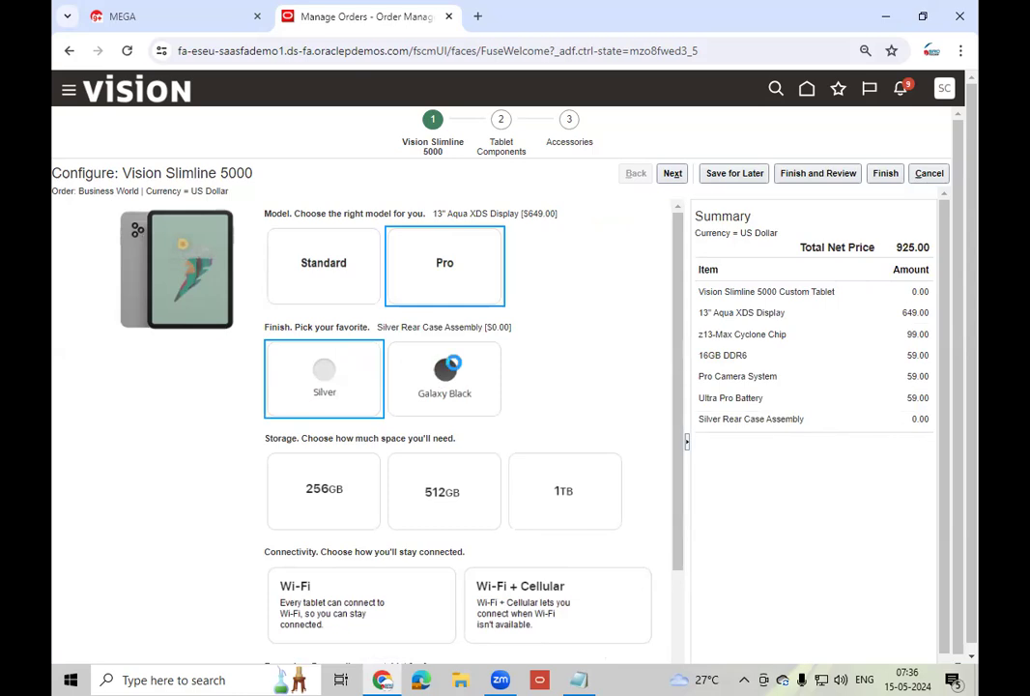
click(458, 363)
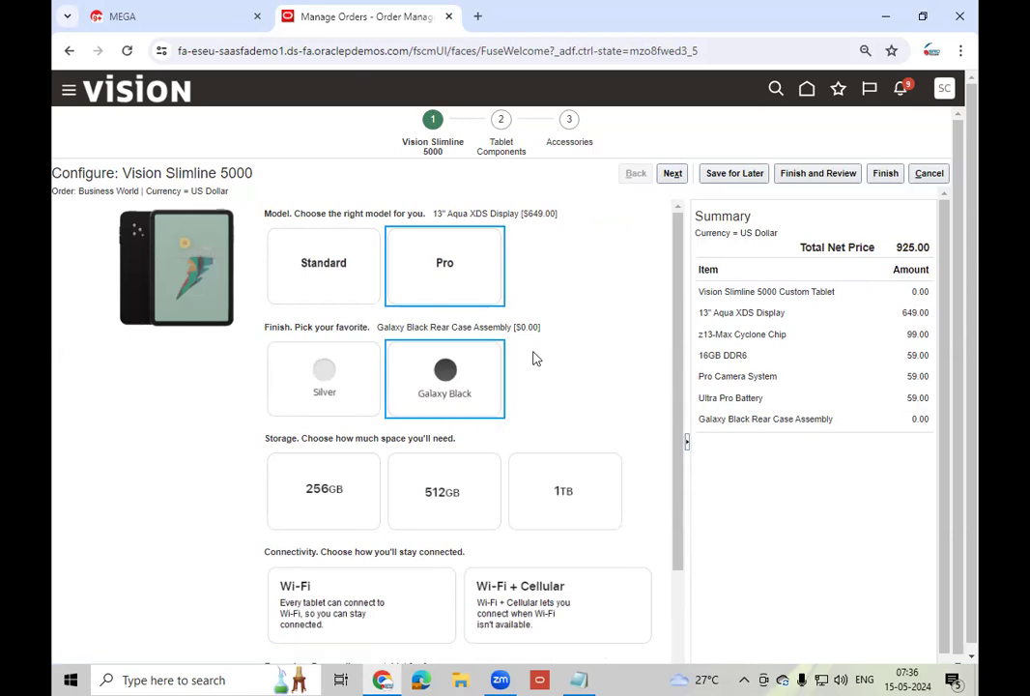
click(449, 493)
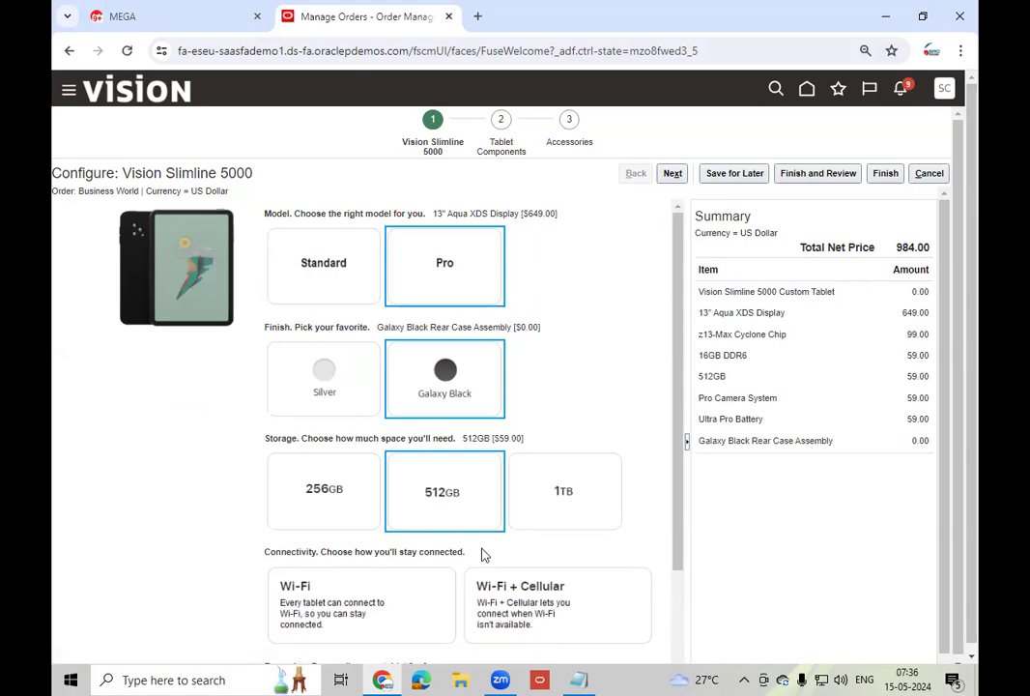
click(461, 514)
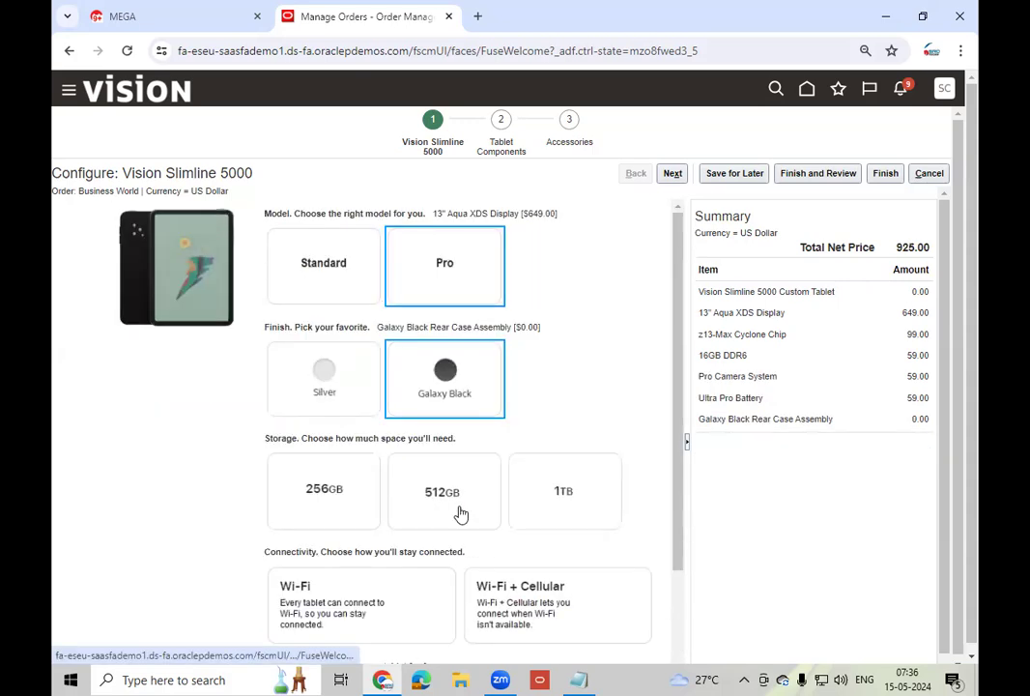
click(458, 504)
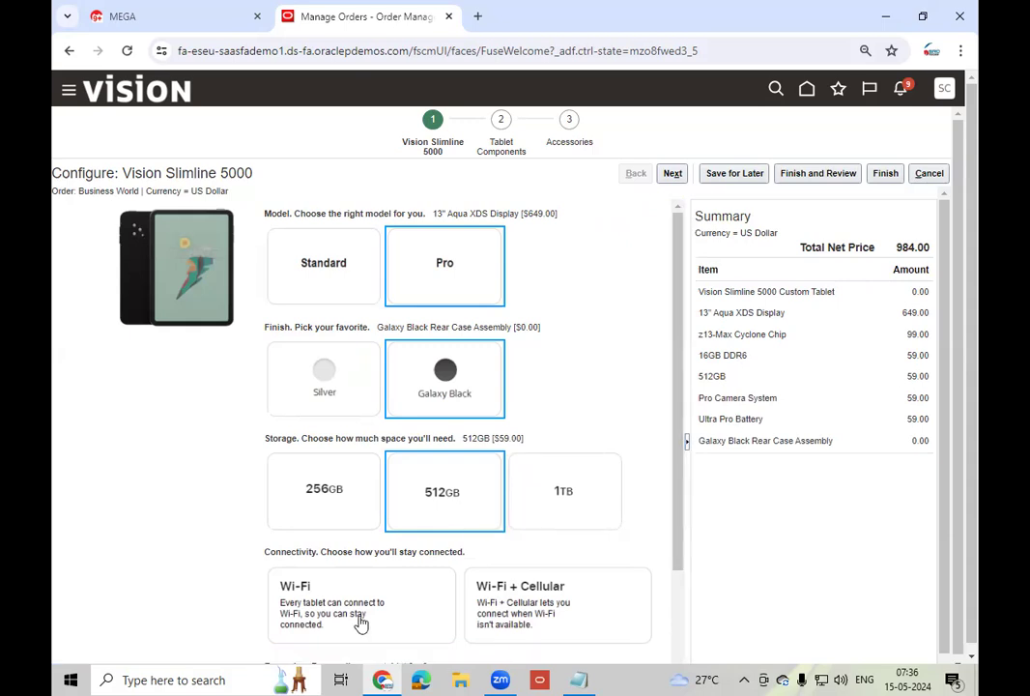
click(577, 601)
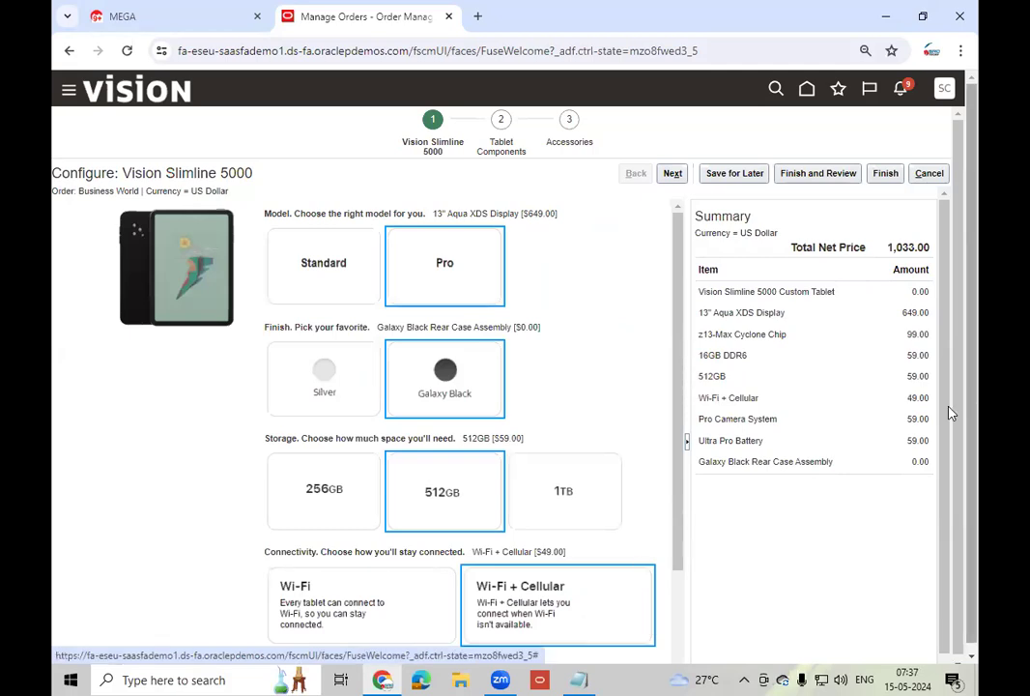
drag(679, 488, 673, 628)
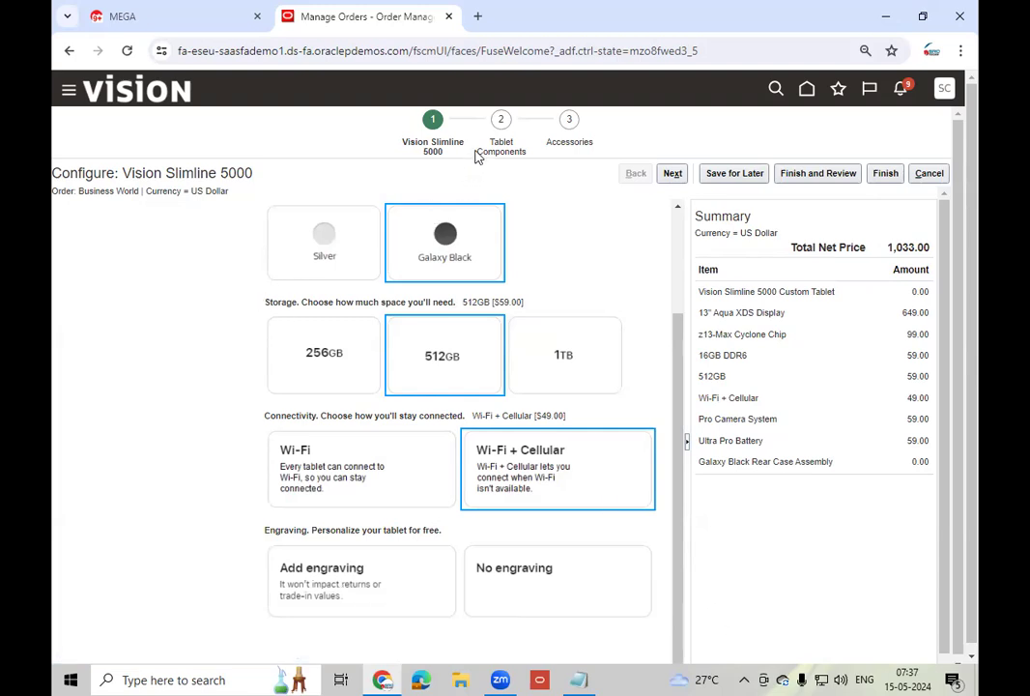
- On Tablet Components, choose the 13" XDS display and z13-Max chip, accepting the exclusion warnings
click(502, 123)
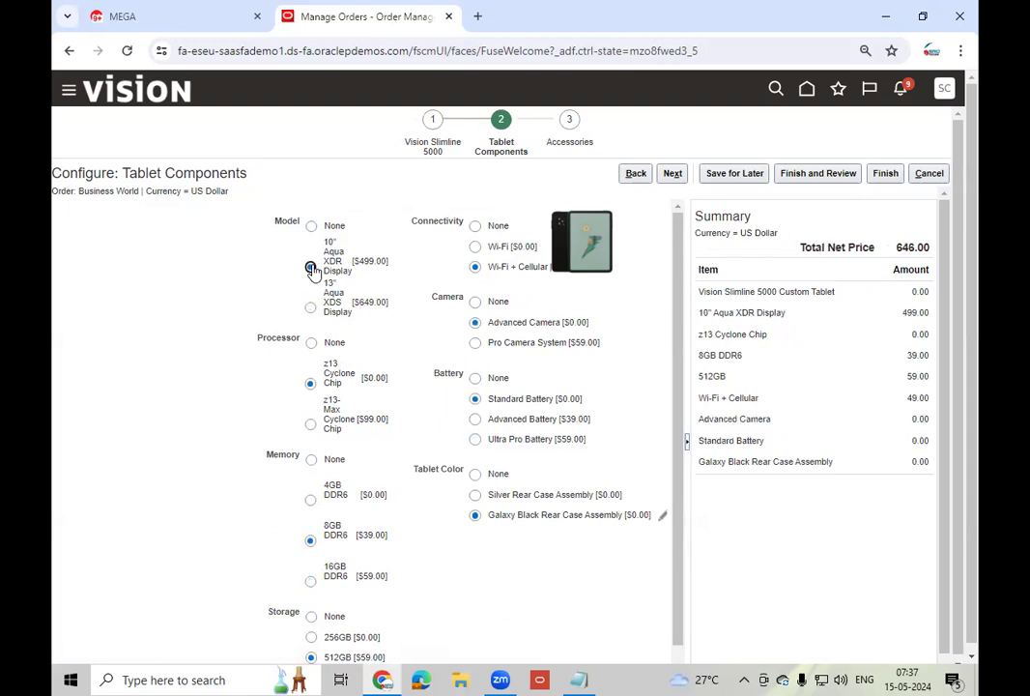
click(310, 307)
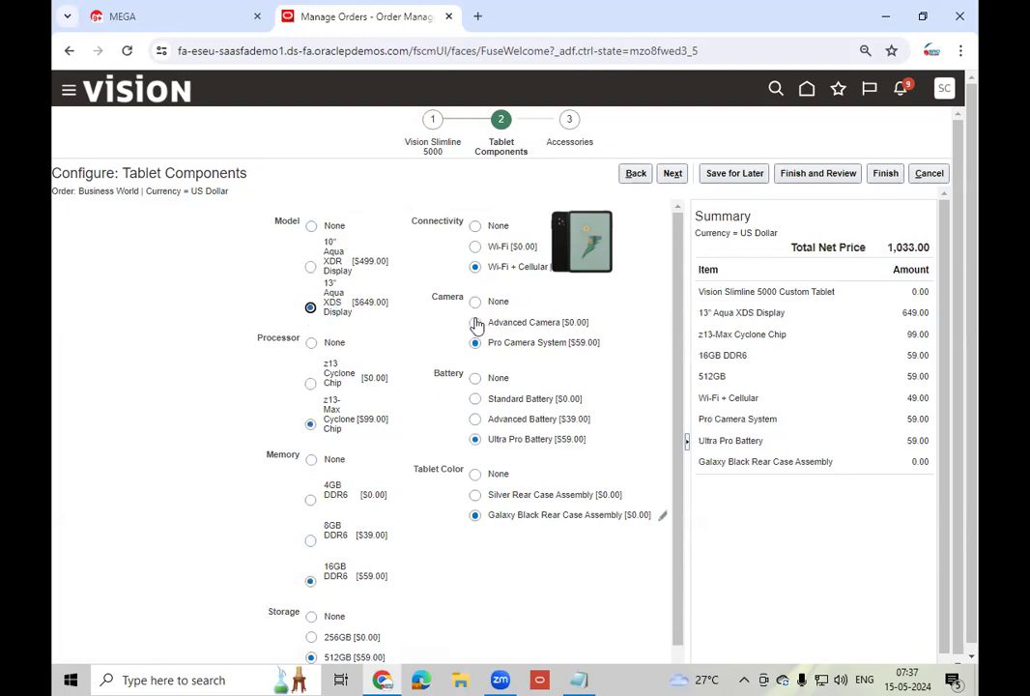
click(475, 322)
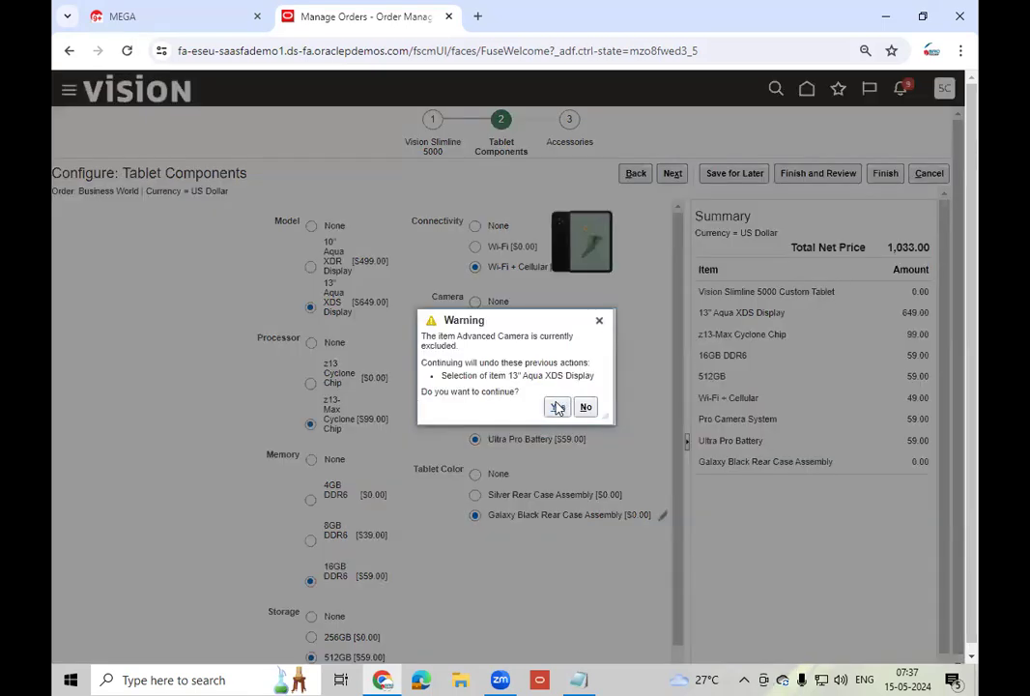
click(556, 407)
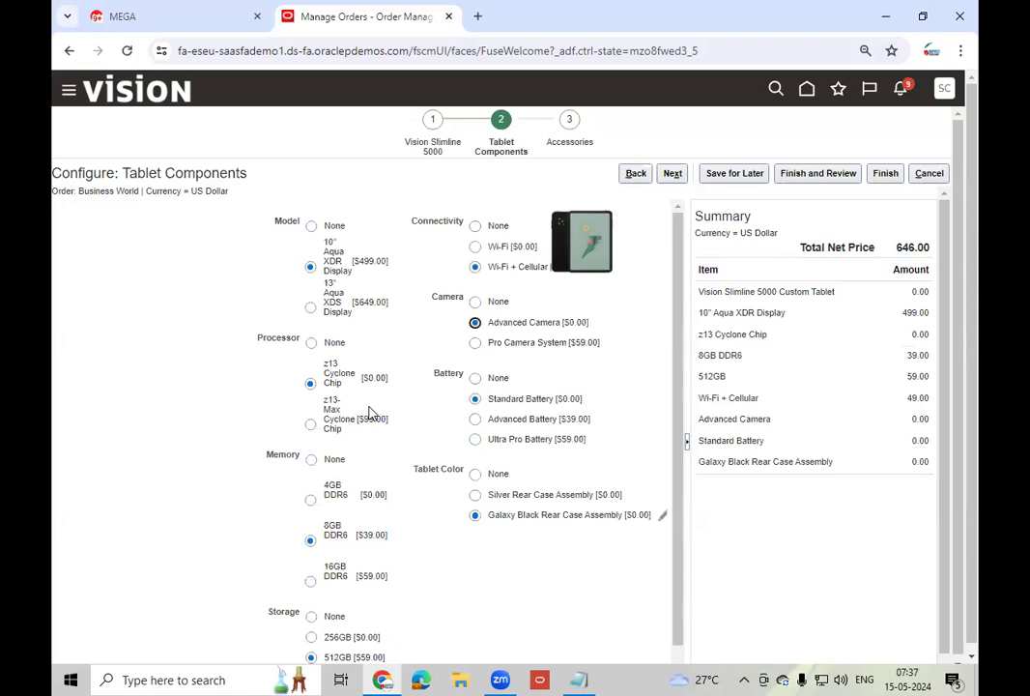
click(310, 423)
click(558, 411)
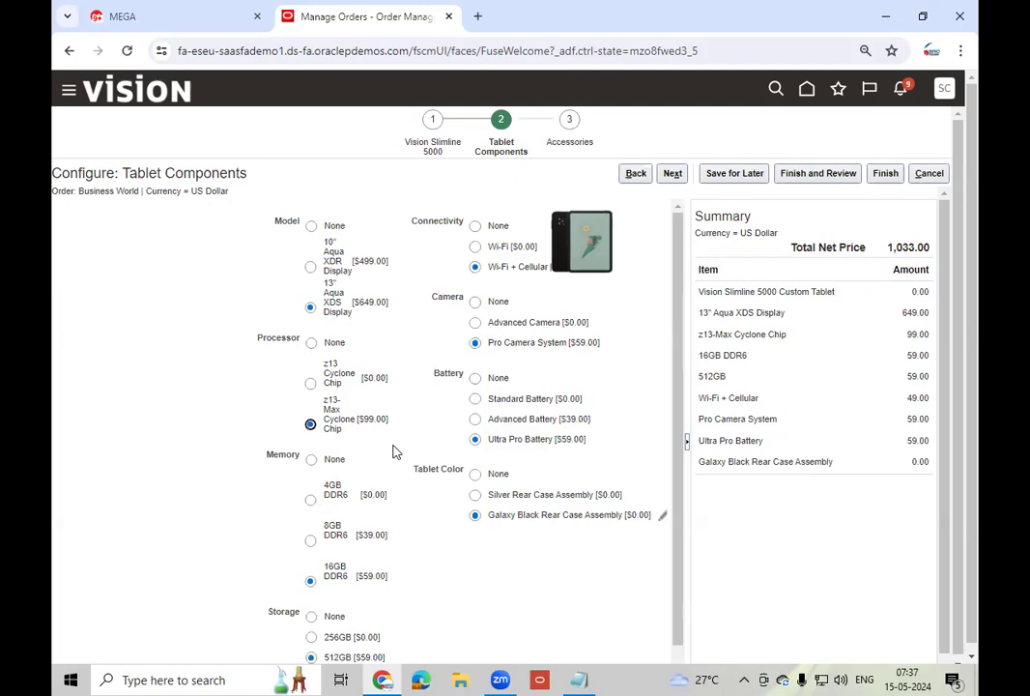
- Keep the Ultra Pro Battery after the exclusion error and select 16GB DDR6 memory
click(475, 419)
click(585, 386)
click(310, 582)
scroll(512, 554, down, 1)
scroll(510, 554, down, 1)
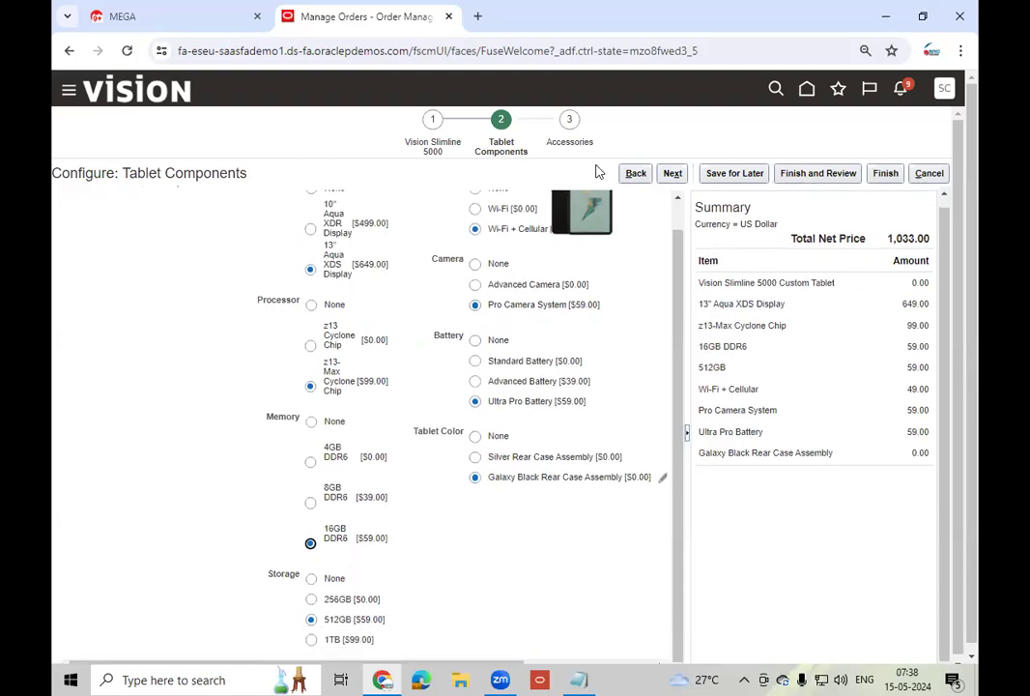
click(573, 118)
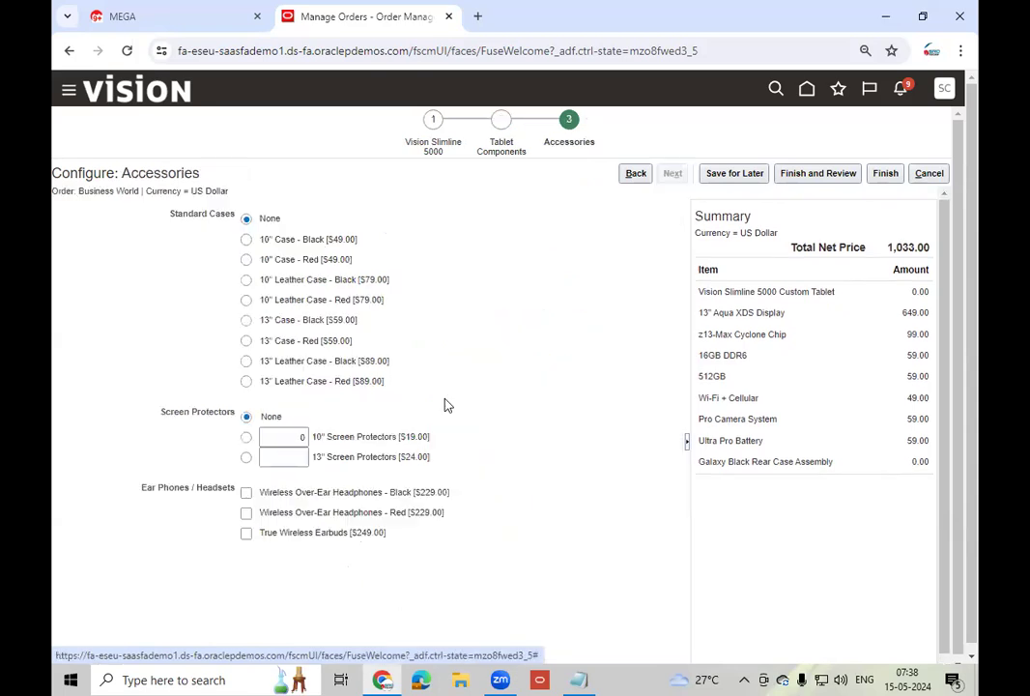
- Select the 13" Leather Case - Red, 13" Screen Protectors and True Wireless Earbuds
click(246, 381)
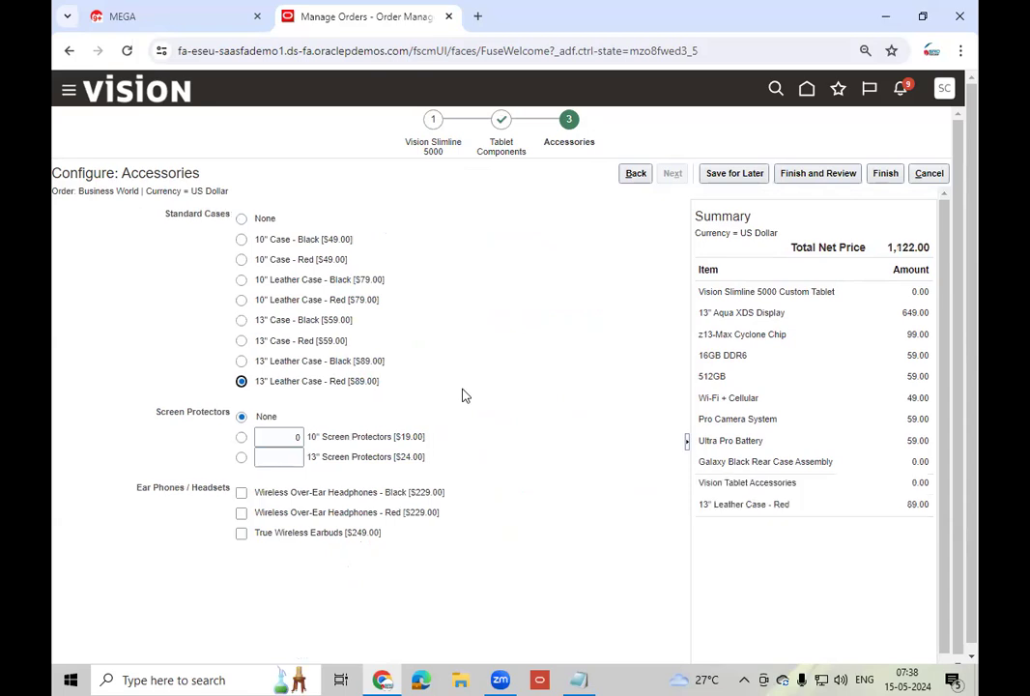
click(242, 458)
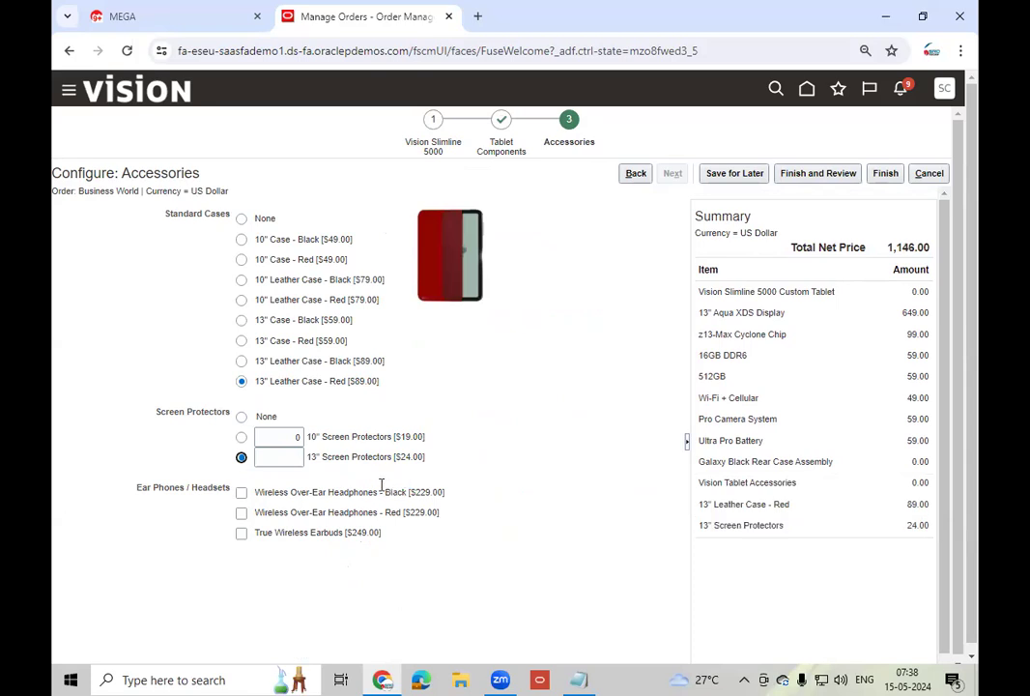
click(241, 533)
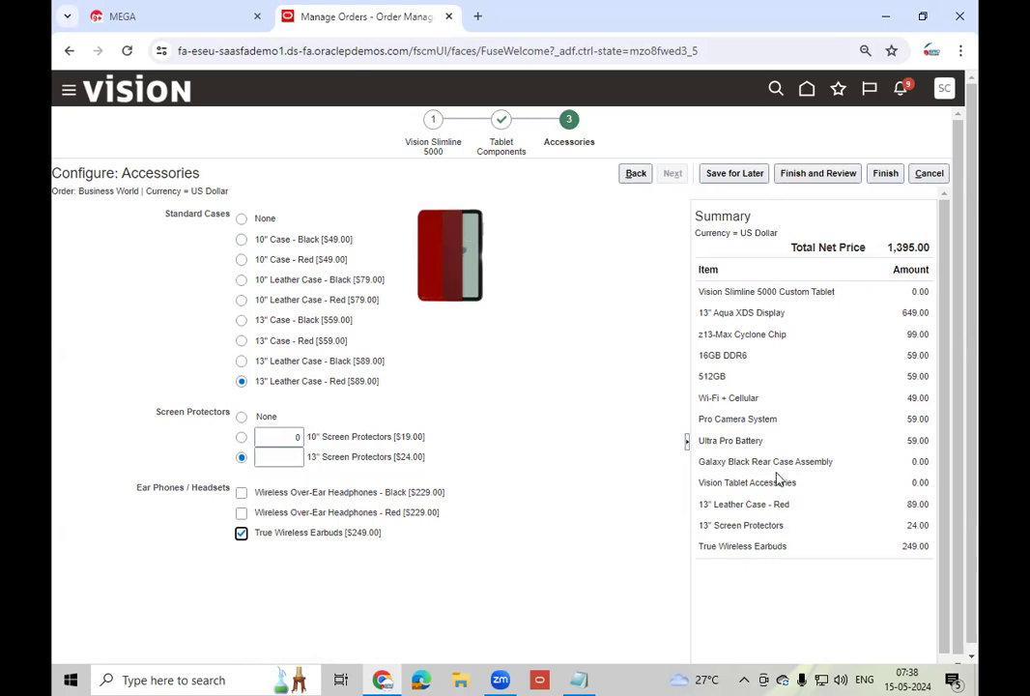
- Review the finished tablet configuration and accept it, adding the 1,395.00 Custom Tablet line
click(818, 175)
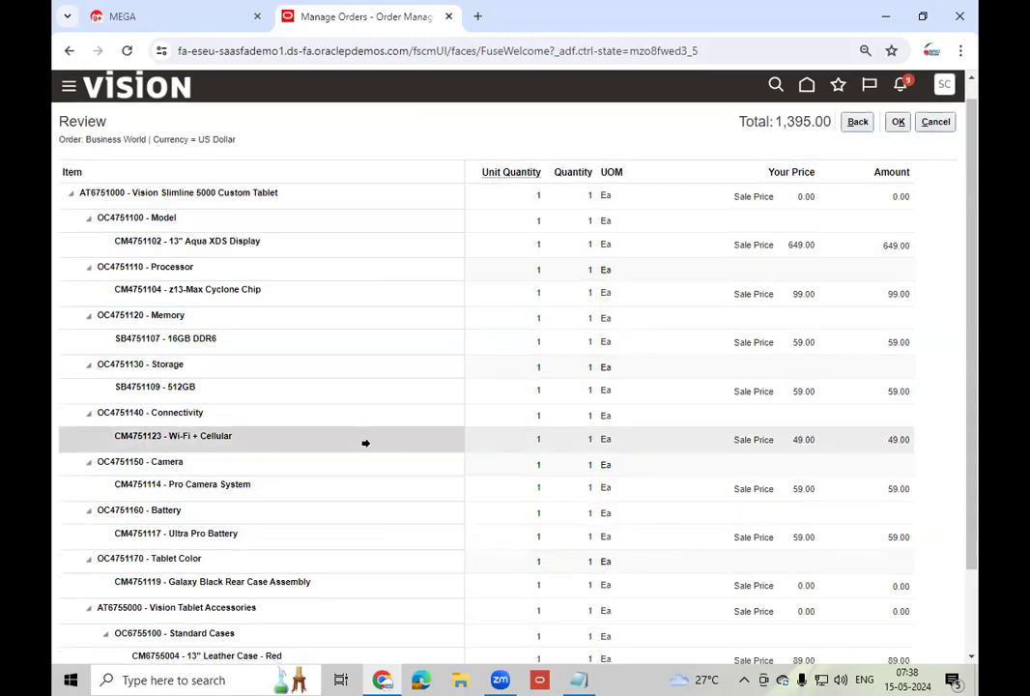
scroll(365, 443, down, 2)
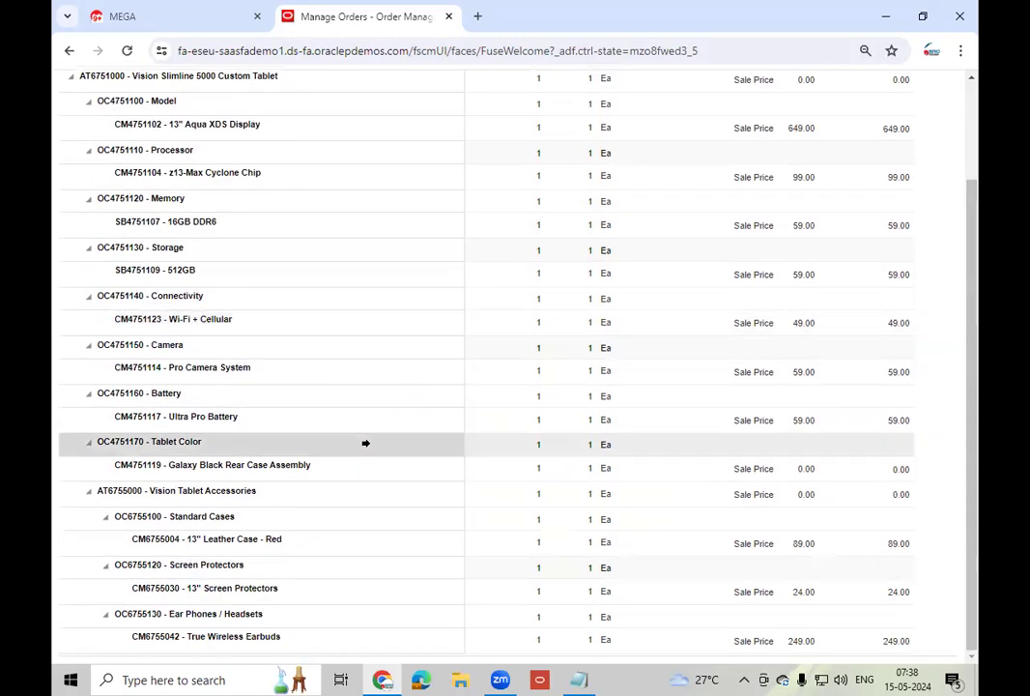
scroll(365, 442, up, 2)
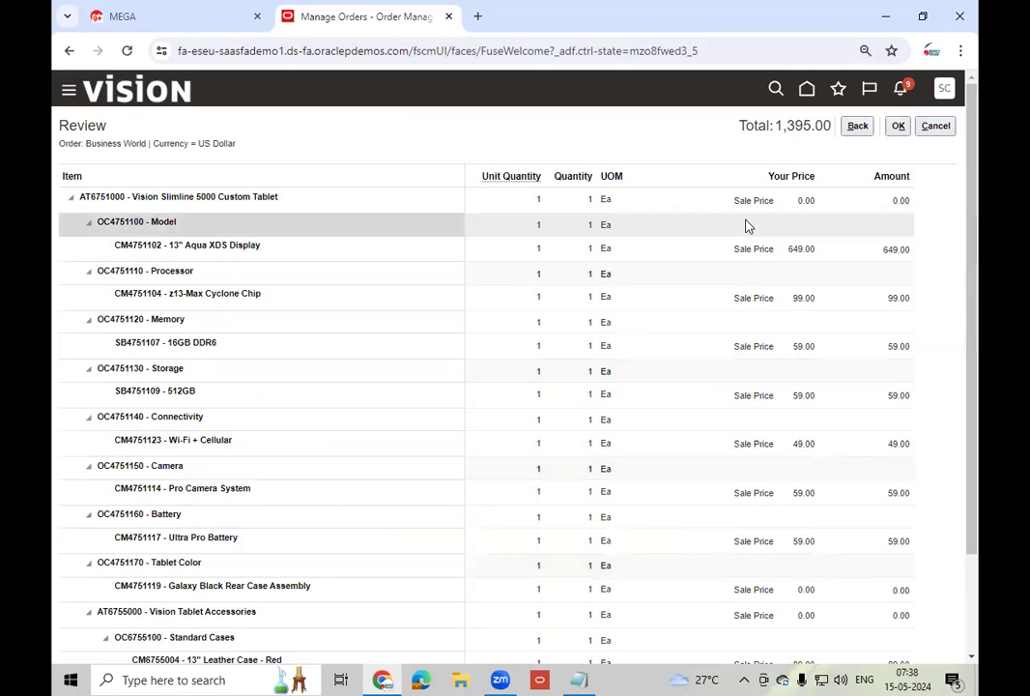
click(897, 127)
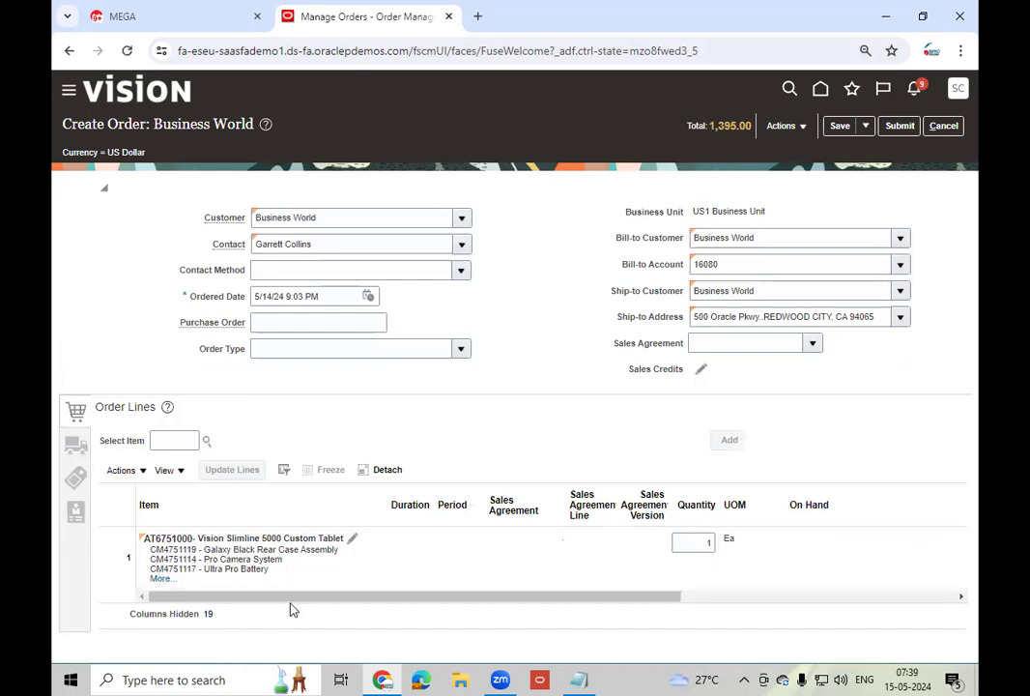
- Check the Custom Tablet line's Your Price of 1,395.00, then bring up Shipment Details
drag(289, 597, 547, 623)
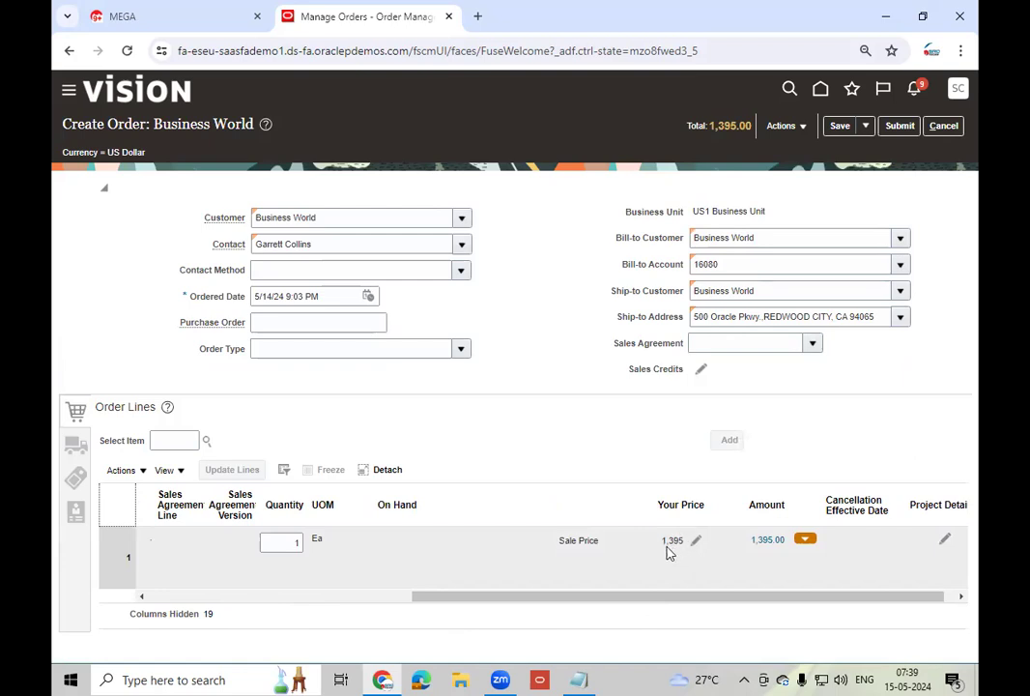
click(674, 544)
drag(704, 599, 292, 593)
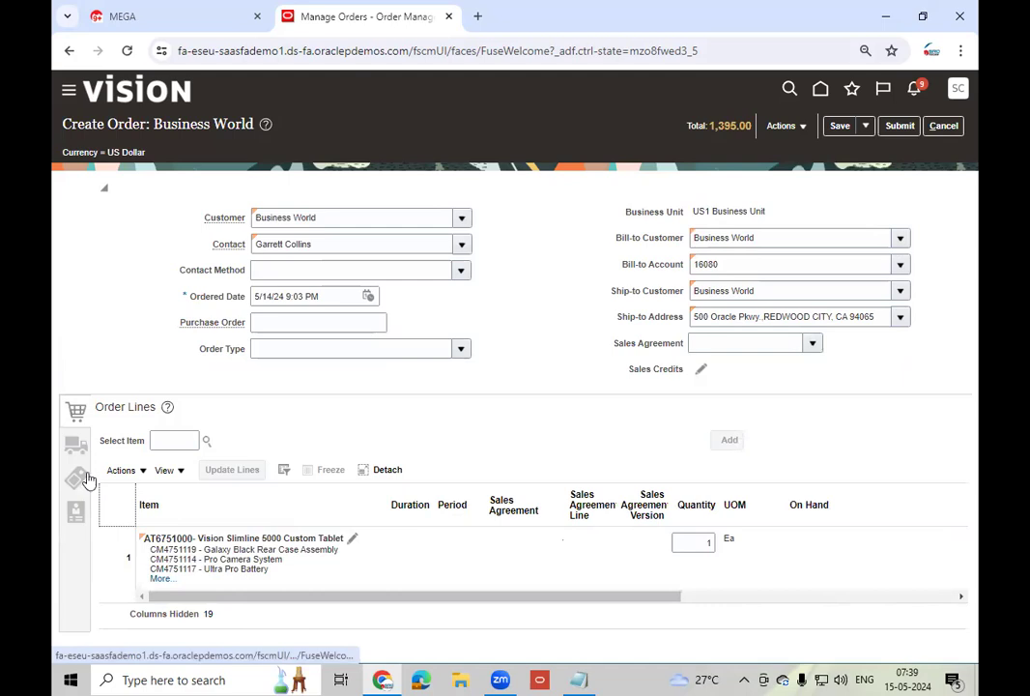
click(82, 452)
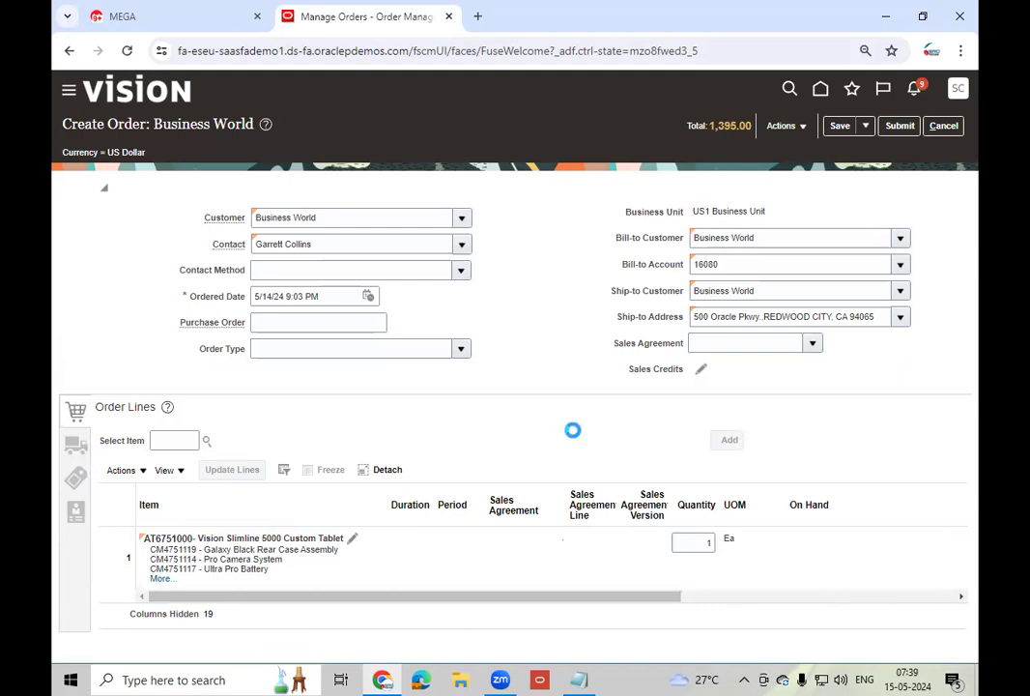
- Choose DHL Air Next day air as the order's shipping method
click(795, 536)
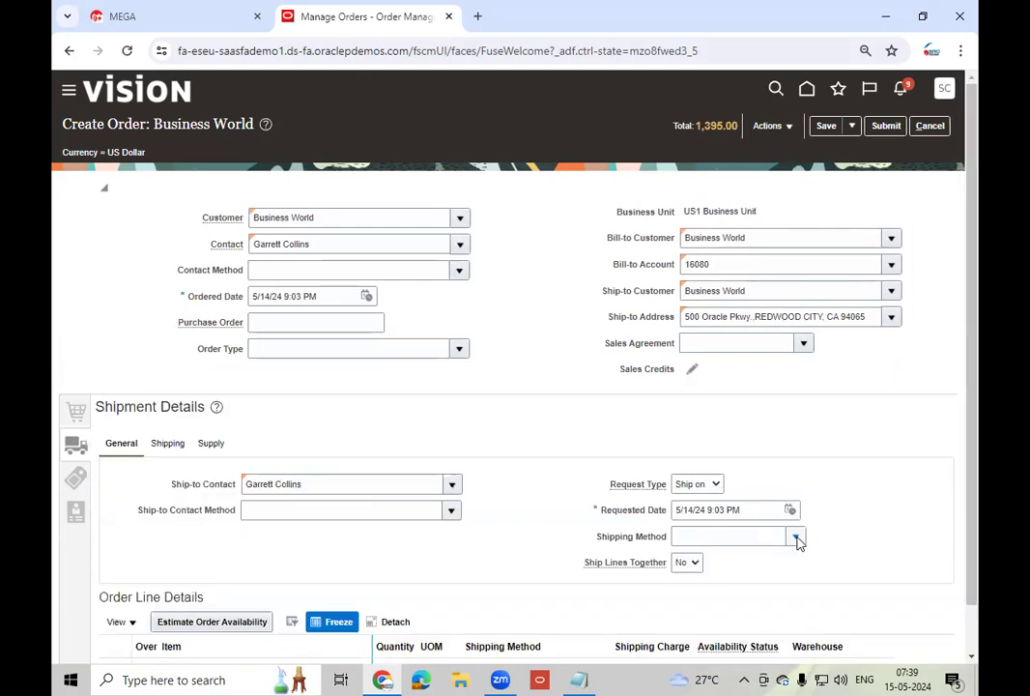
click(445, 448)
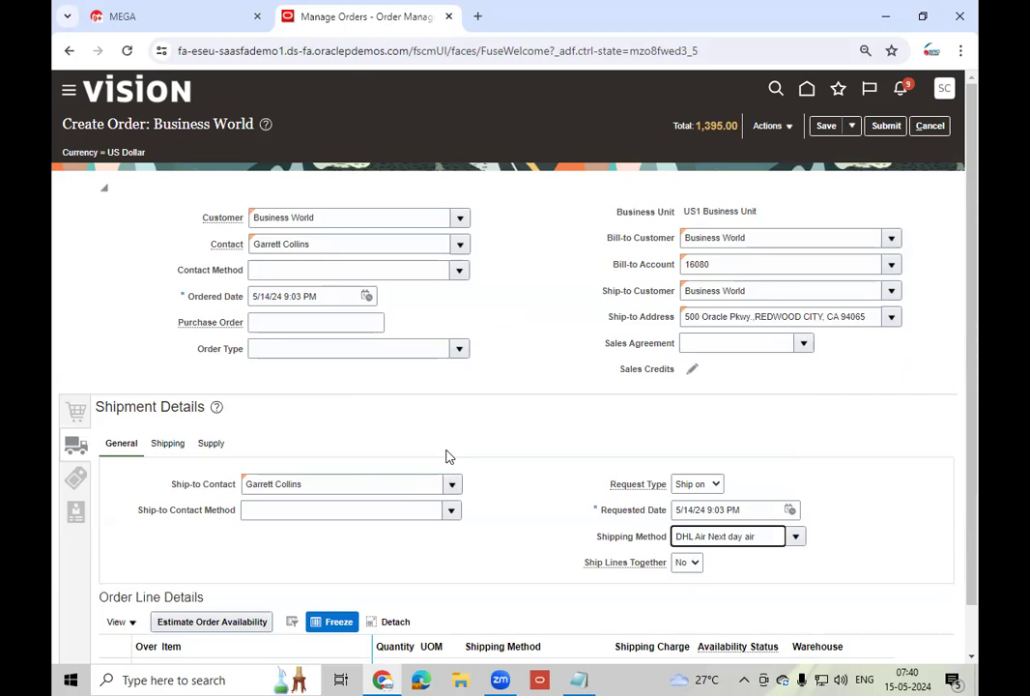
click(212, 449)
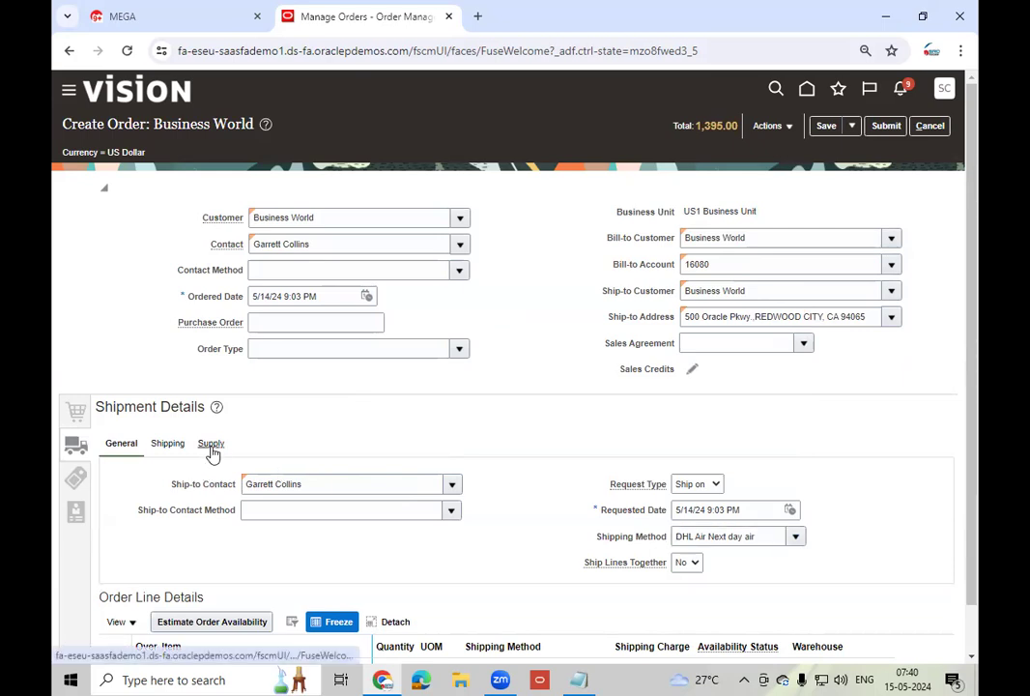
- Set the supply warehouse to 002 - Atlanta and run Validate from the Actions menu
click(357, 489)
text(00)
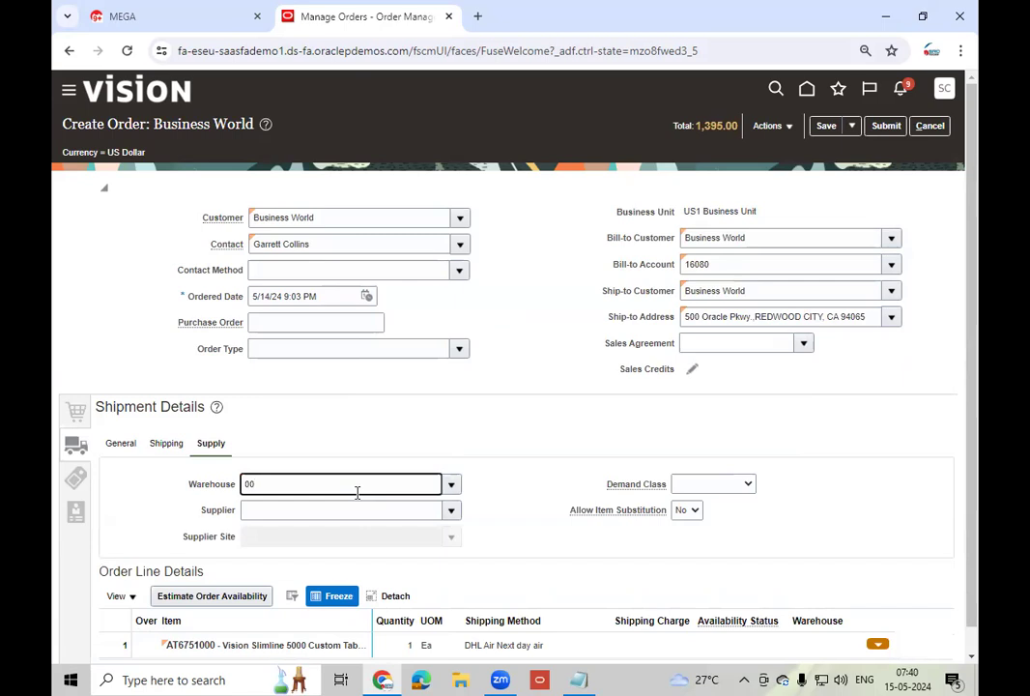
text(2)
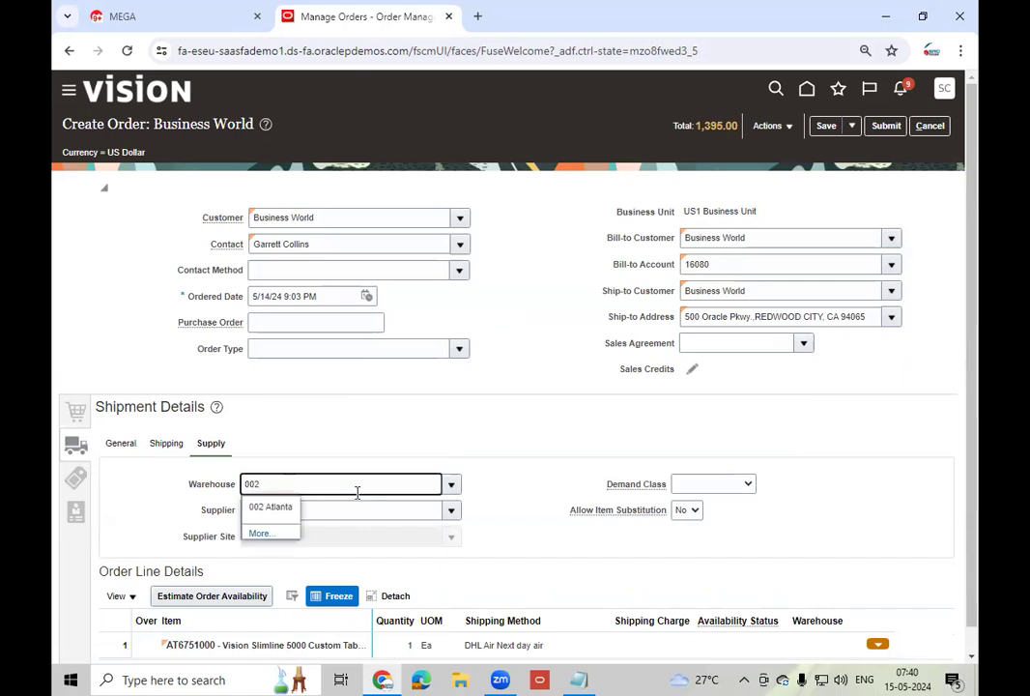
click(270, 506)
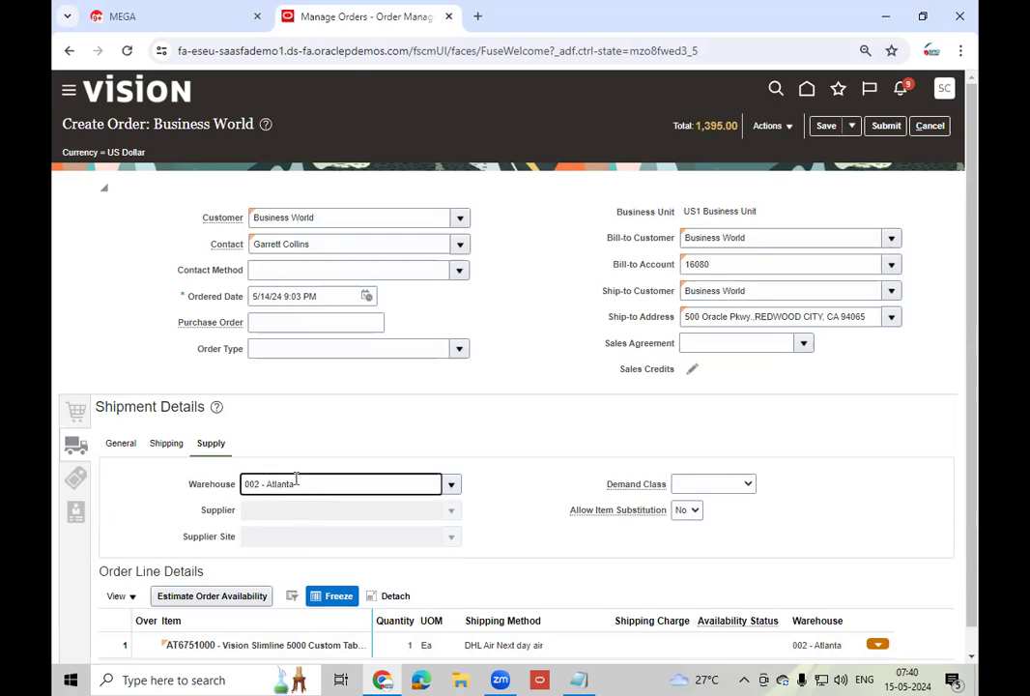
click(664, 438)
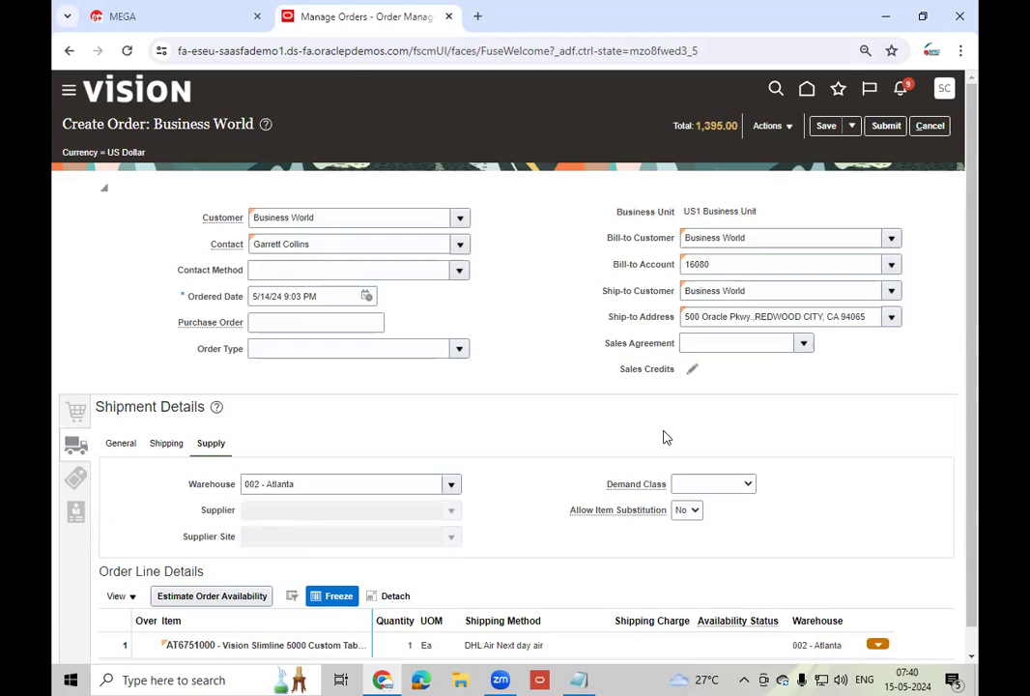
click(791, 126)
click(782, 164)
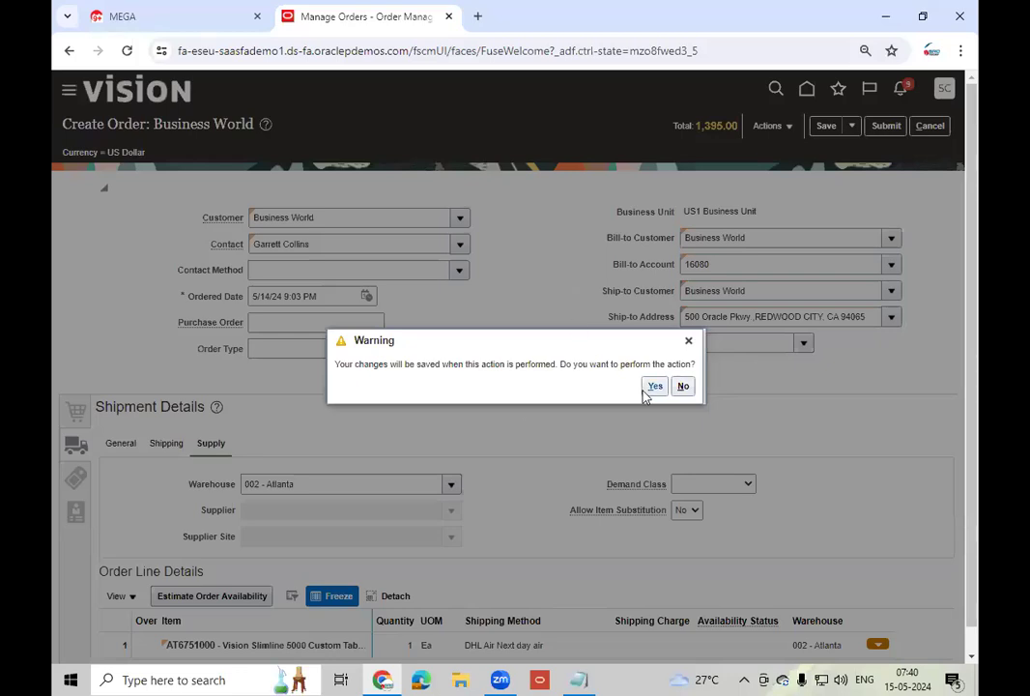
- Save the order as a draft, accept the clean validation, and submit sales order 98439
click(654, 385)
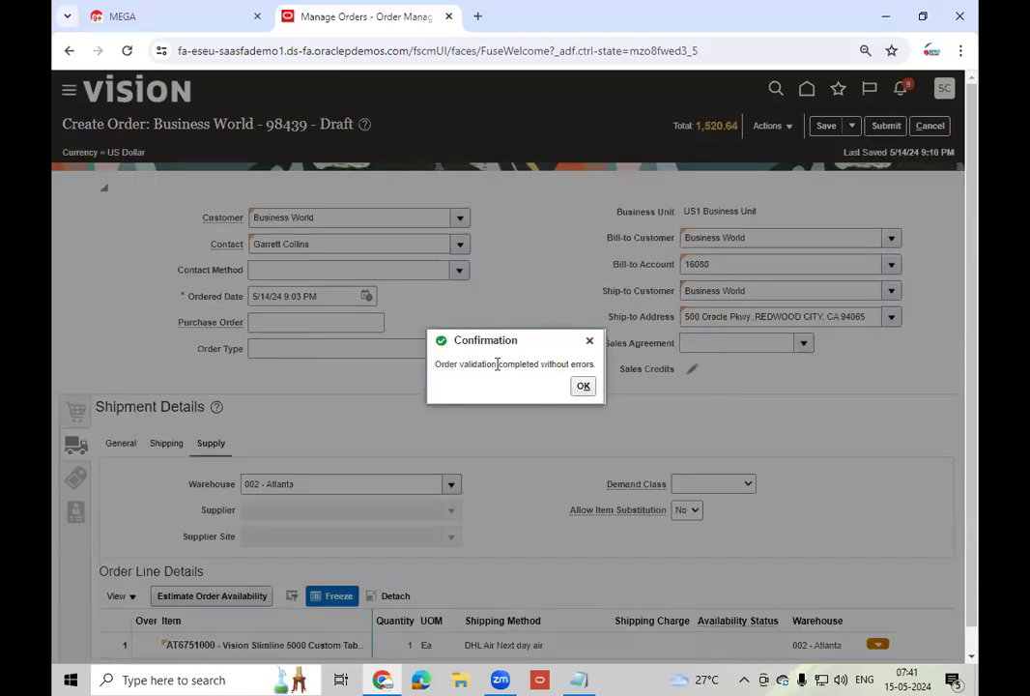
click(583, 386)
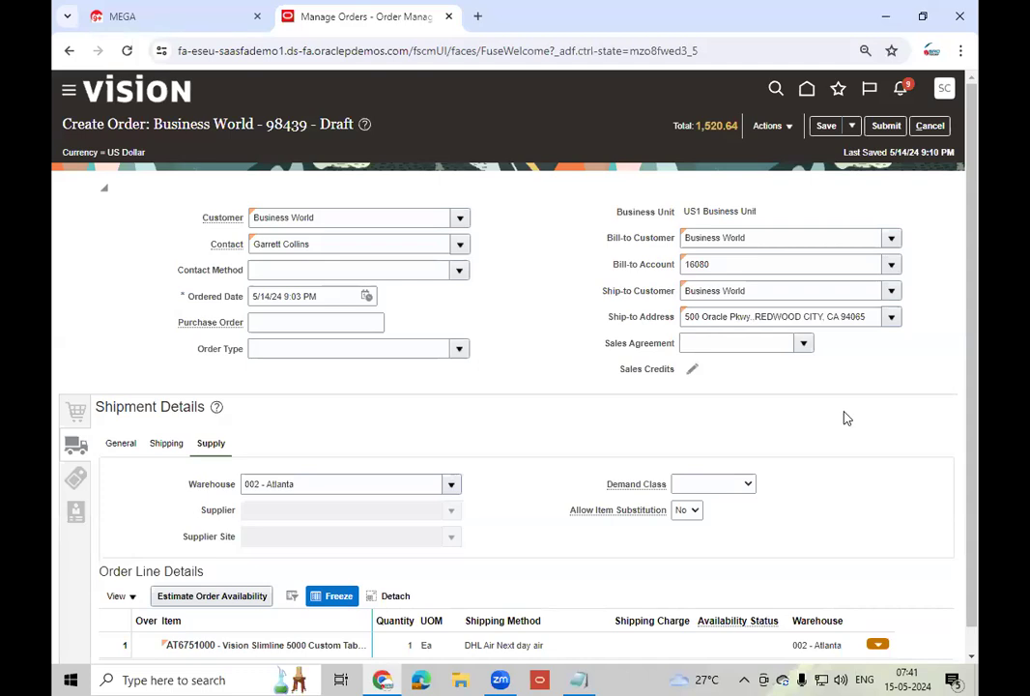
click(891, 130)
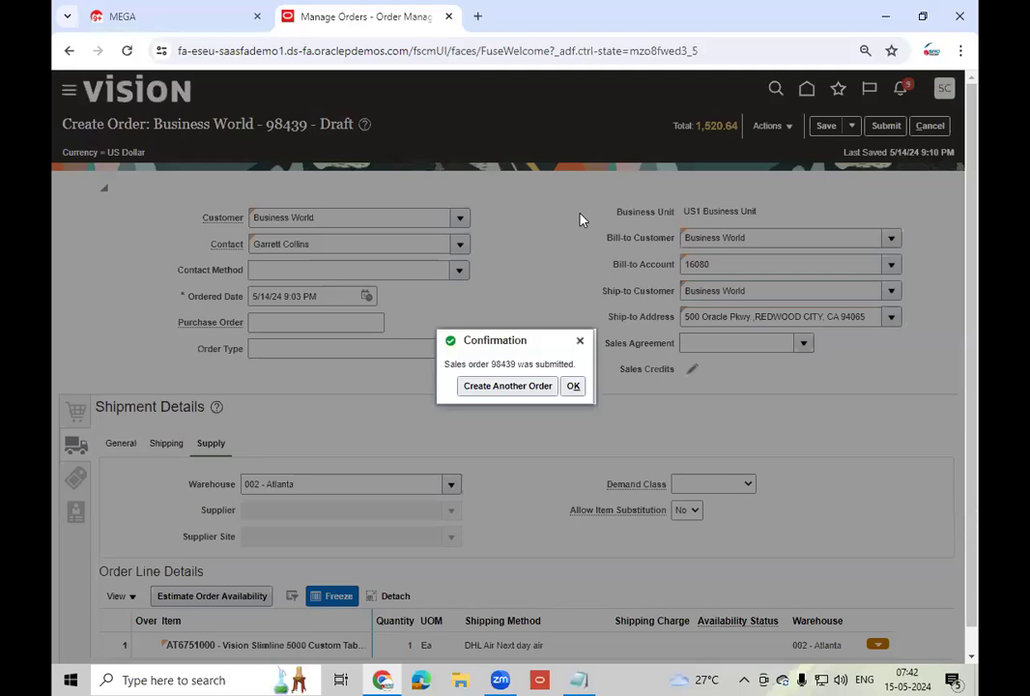
- Paste sales order number 98439 into the Notepad notes below AT6751000, then minimize Notepad
double_click(500, 364)
key(ctrl+c)
click(578, 679)
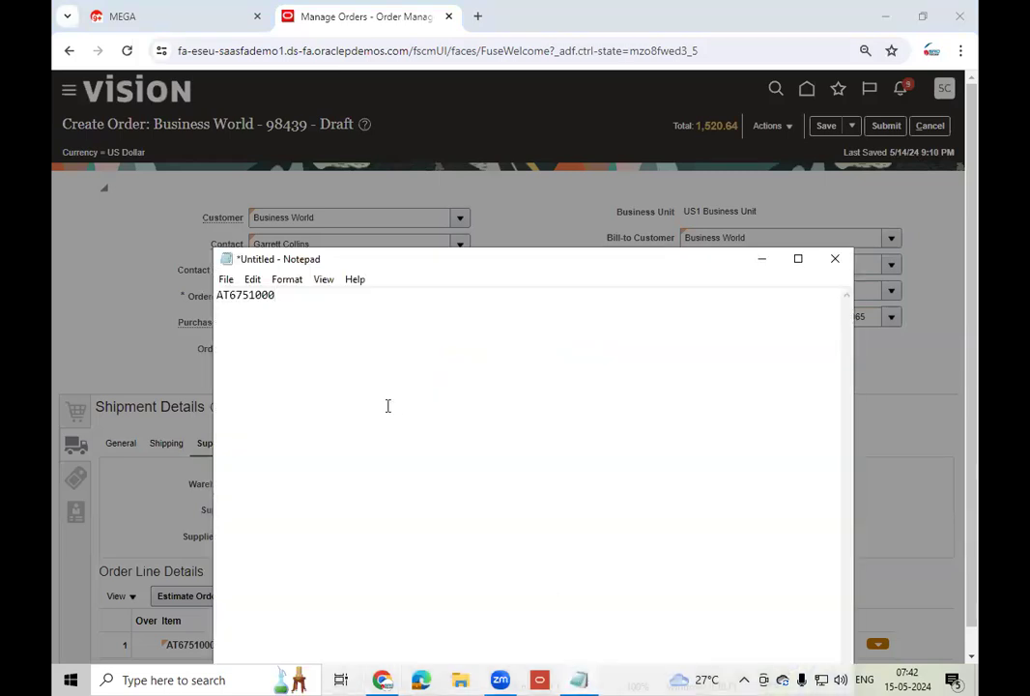
key(Return)
key(Return)
key(ctrl+v)
double_click(237, 325)
click(763, 261)
- Dismiss the submission confirmation to view order 98439 for Business World in Processing status
click(581, 386)
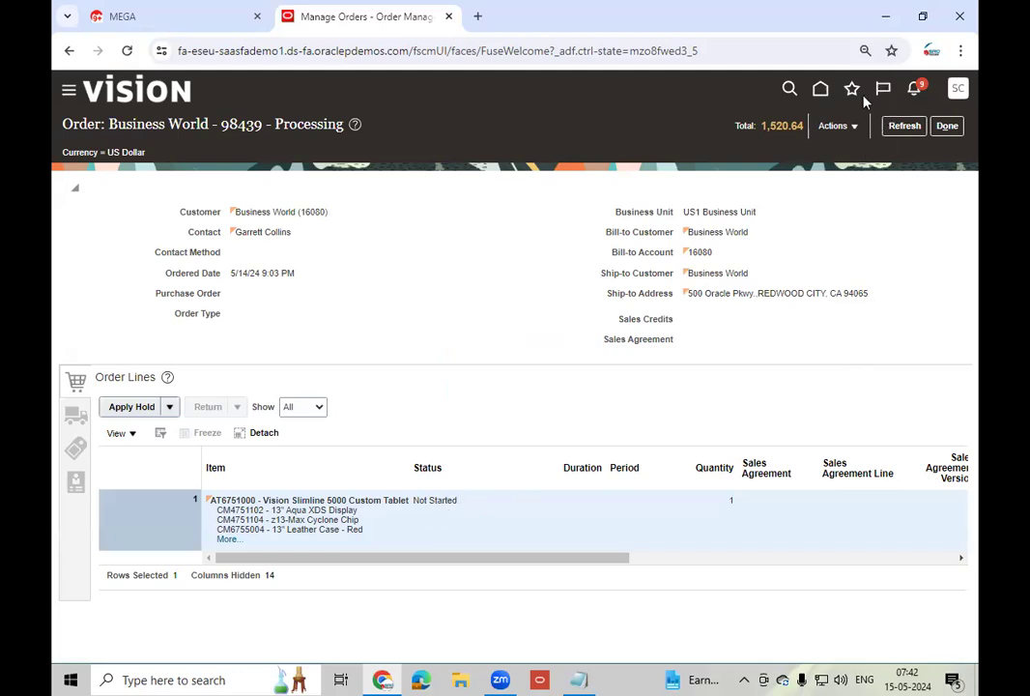
click(852, 130)
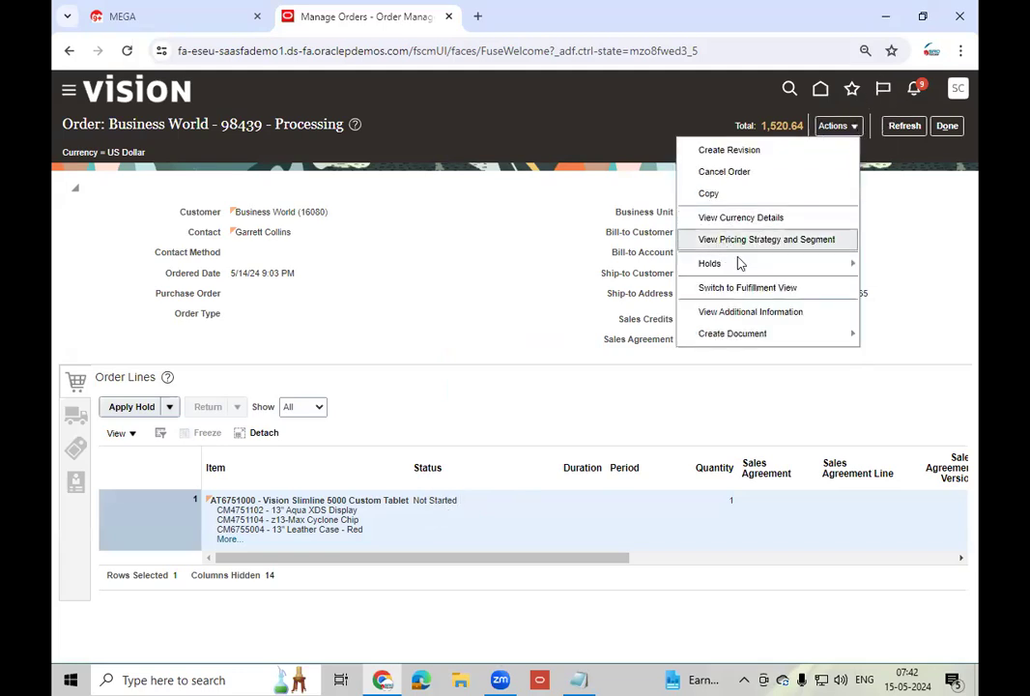
- Switch order 98439 to Fulfillment View and find line 1-1's Not Started status
click(748, 288)
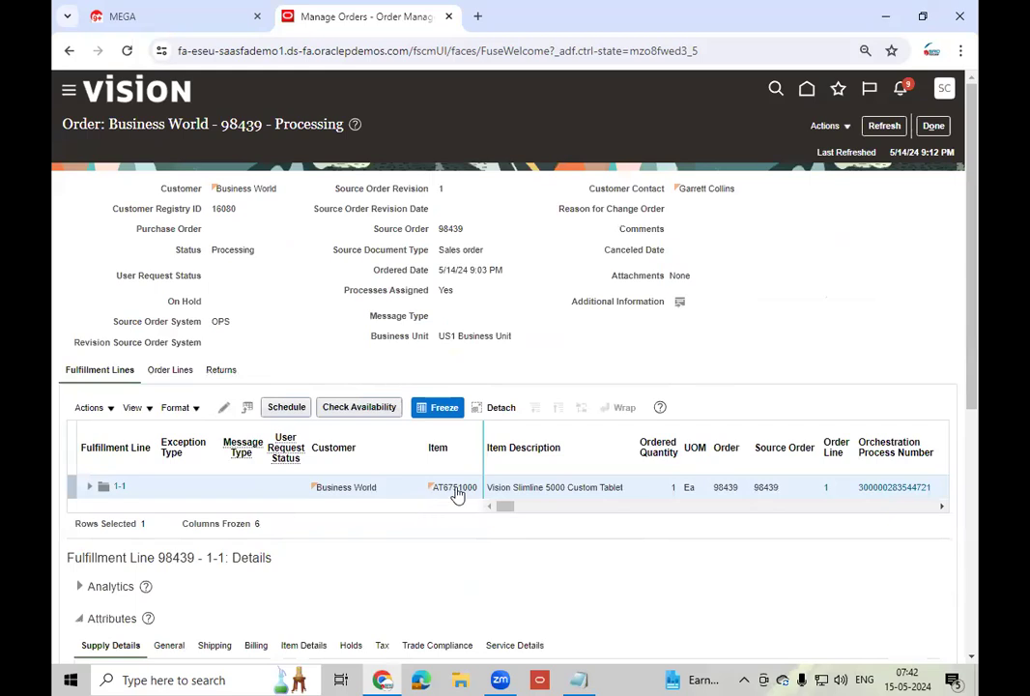
click(942, 506)
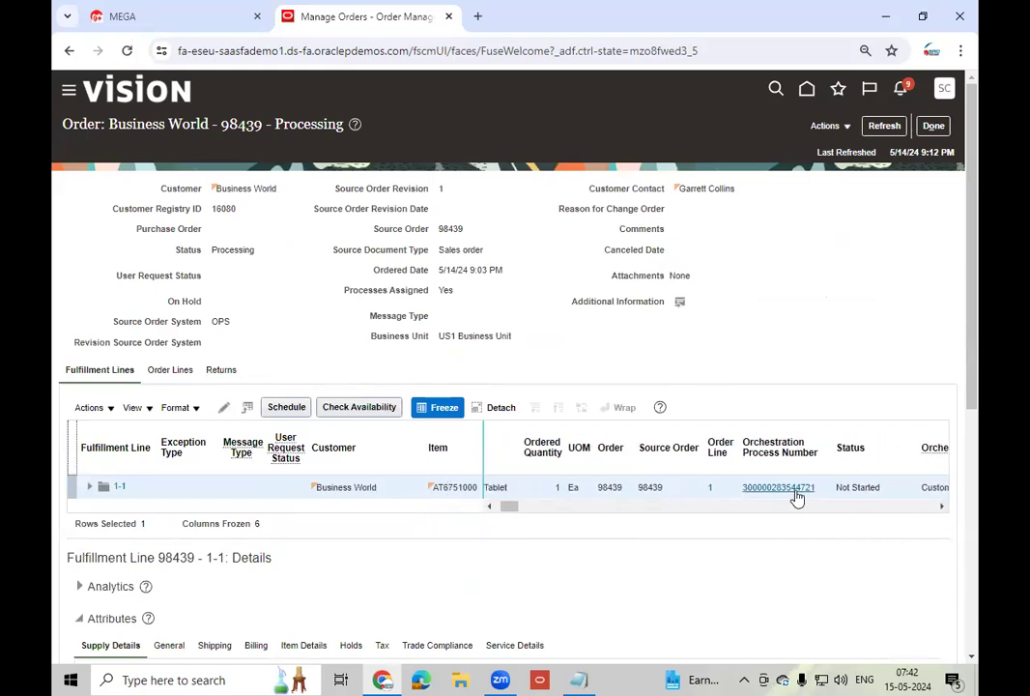
click(793, 491)
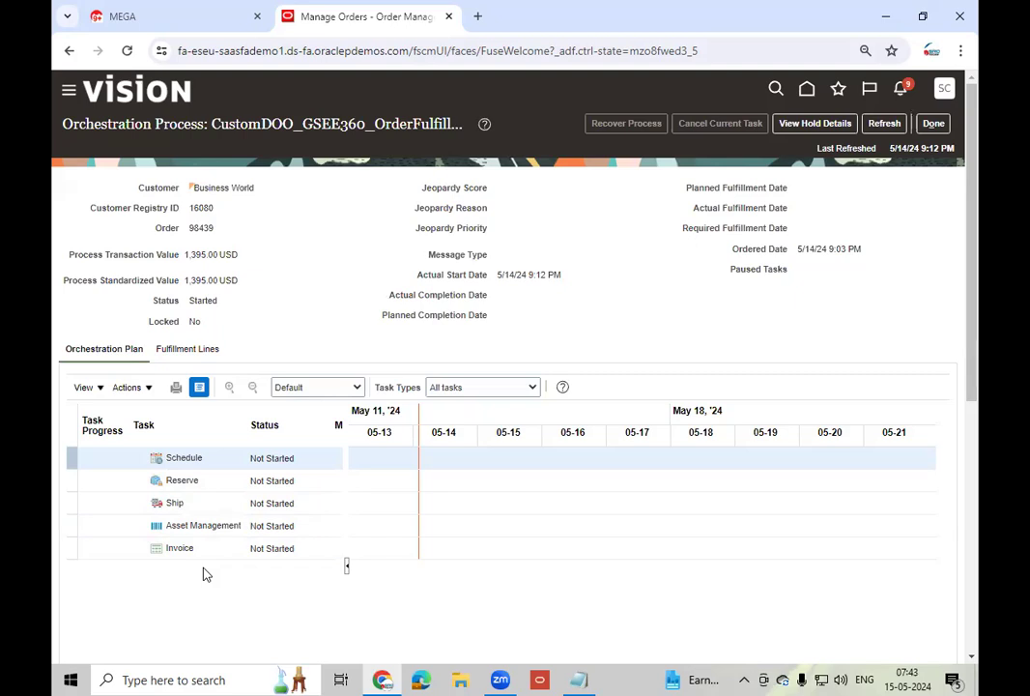
click(933, 126)
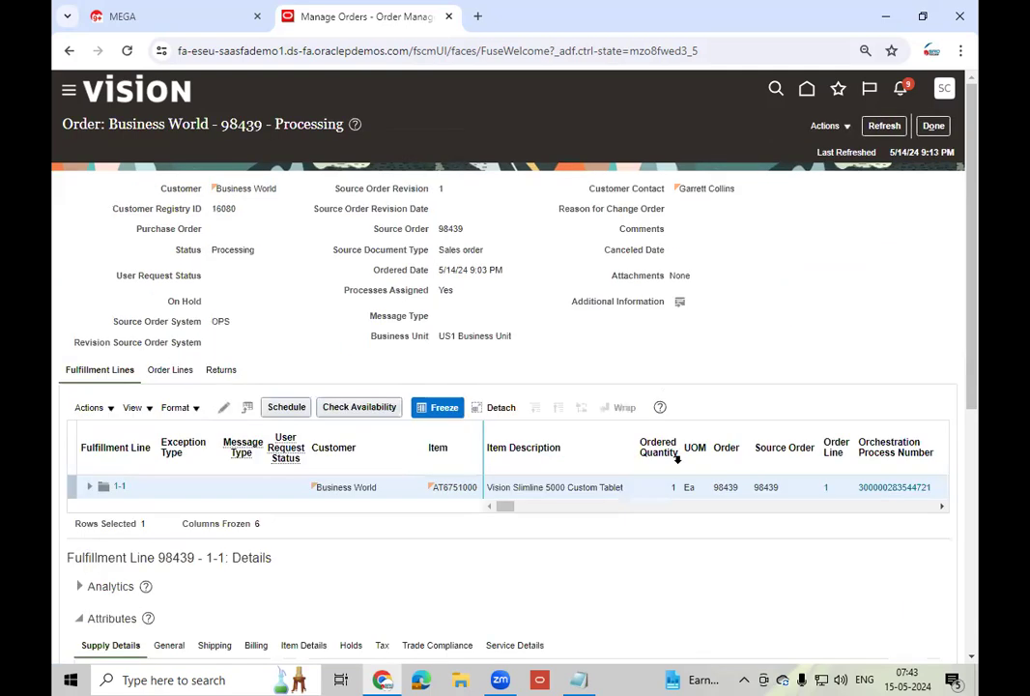
- Refresh until fulfillment line 1-1 reads Awaiting Shipping, widening the Status column to read it
click(894, 126)
click(942, 506)
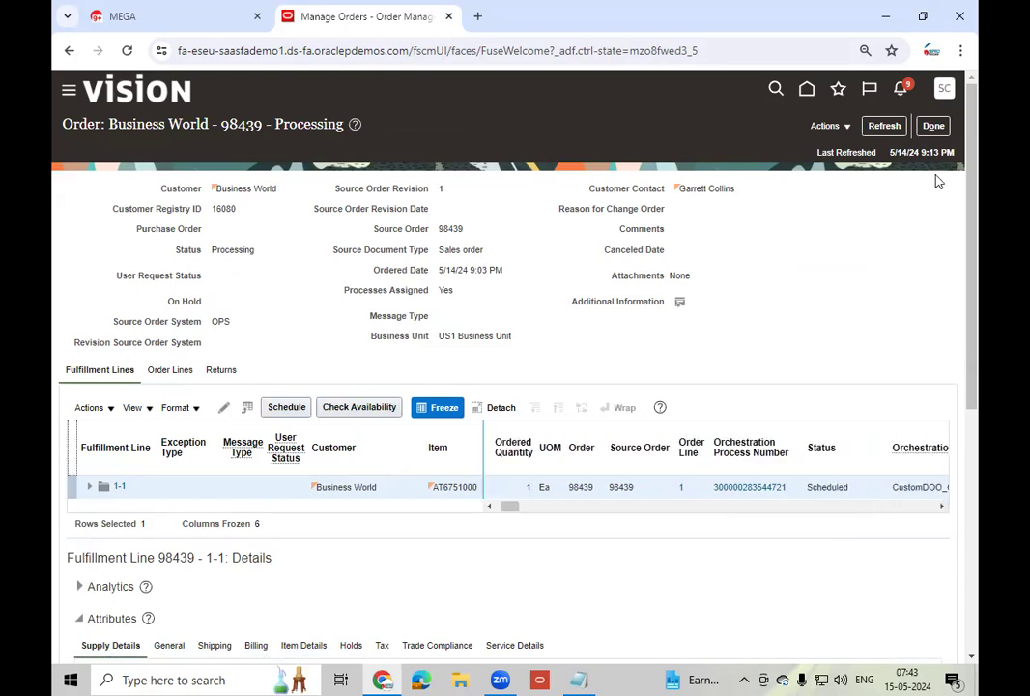
click(894, 127)
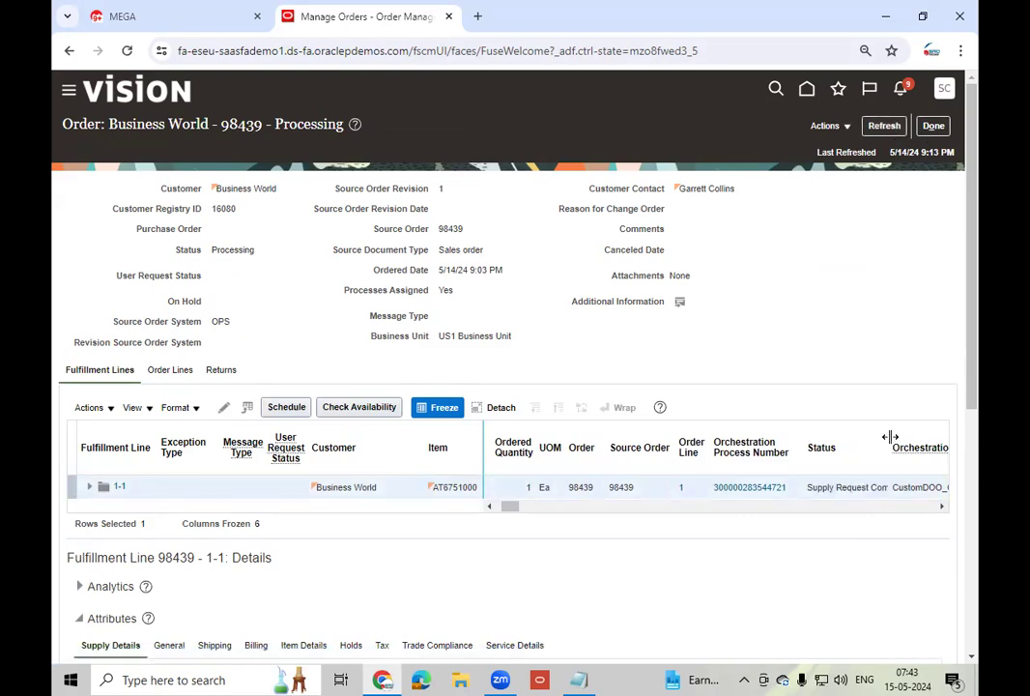
drag(890, 436, 917, 438)
click(897, 134)
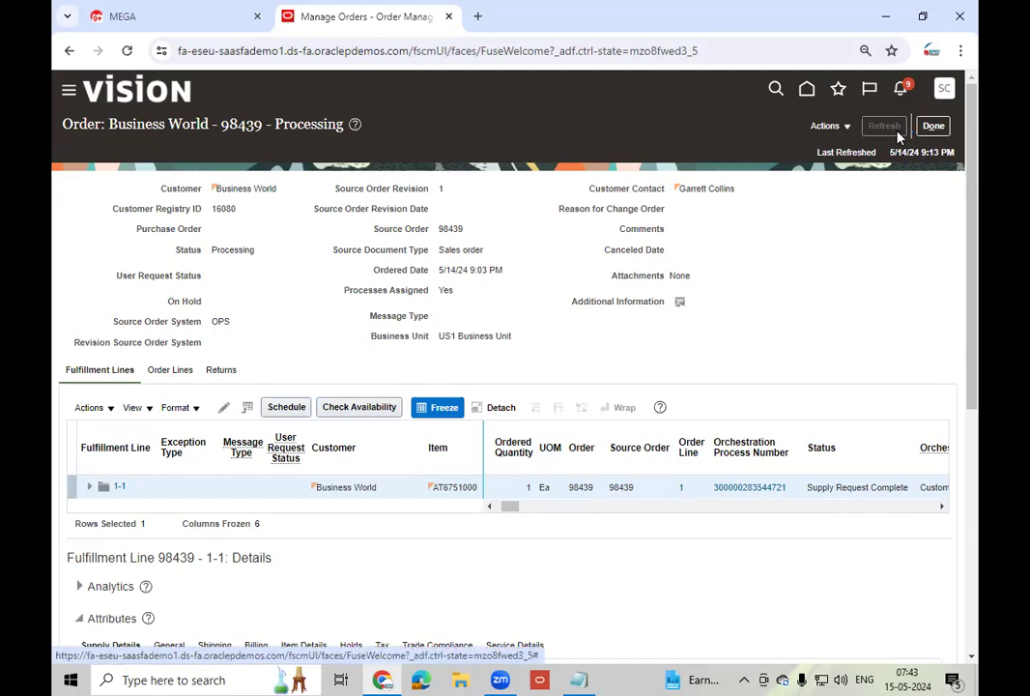
click(880, 126)
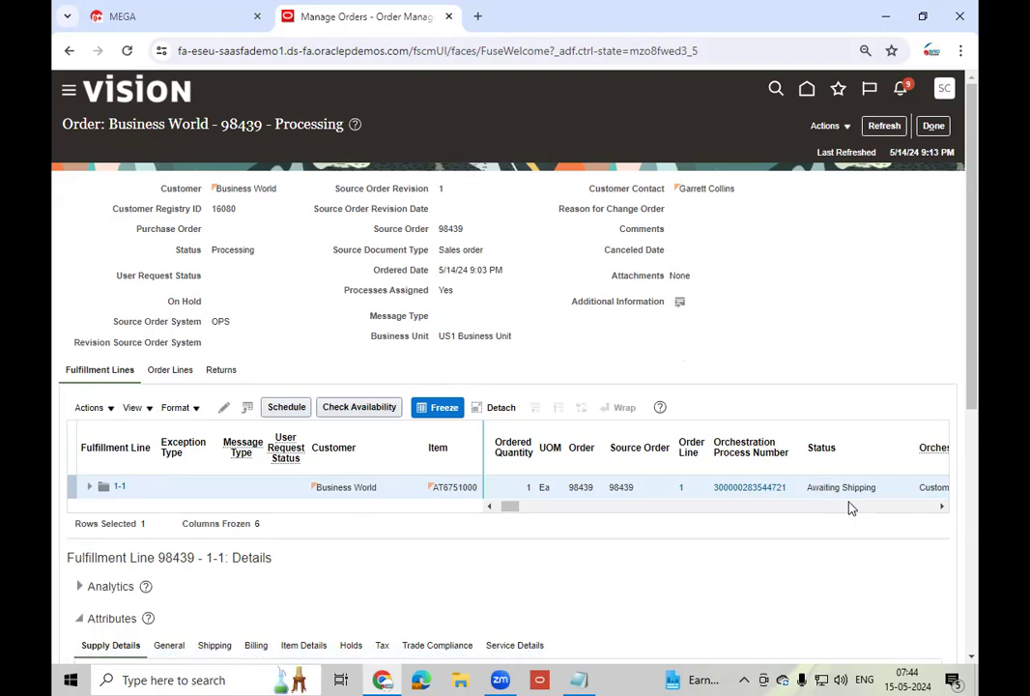
click(883, 128)
drag(974, 264, 976, 490)
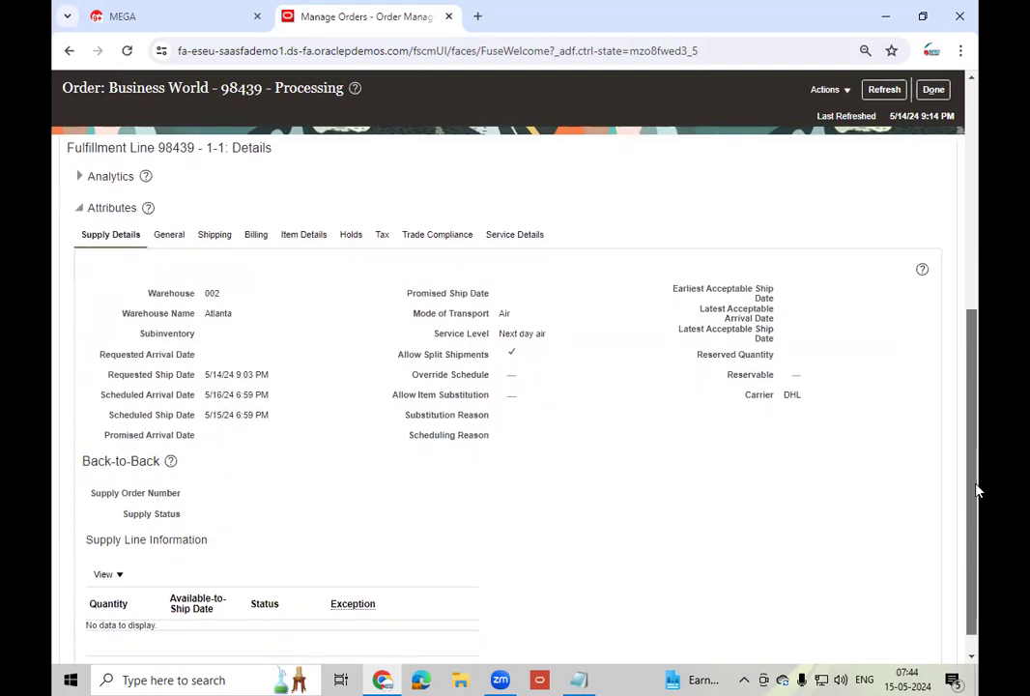
- Refresh, scroll to the Back-to-Back supply details, and open the supply order for request 98439
click(882, 90)
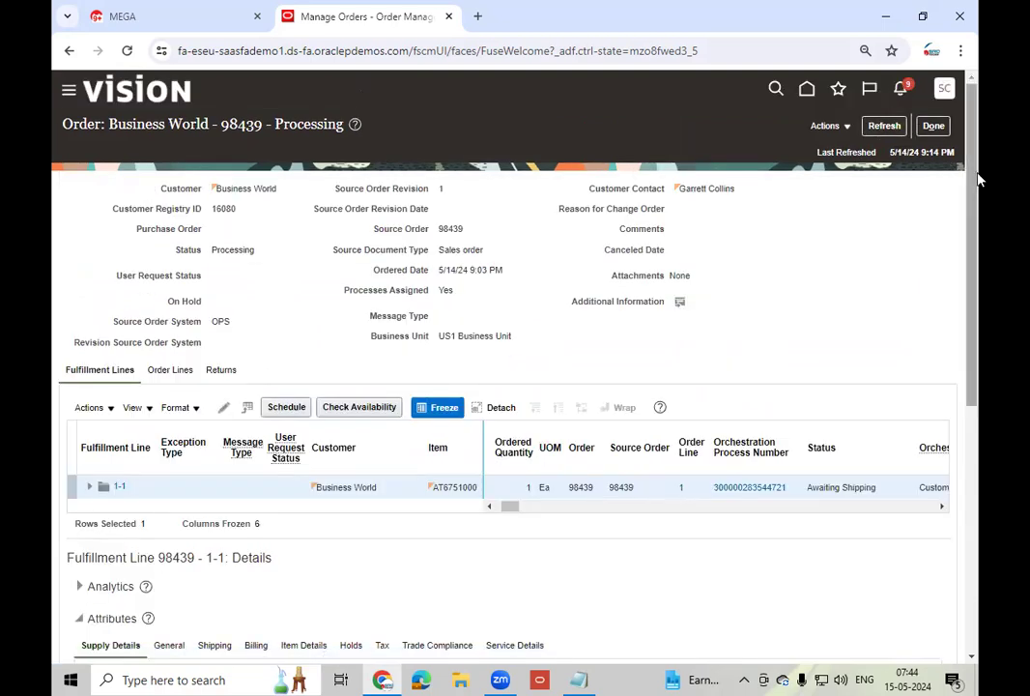
drag(971, 204, 960, 455)
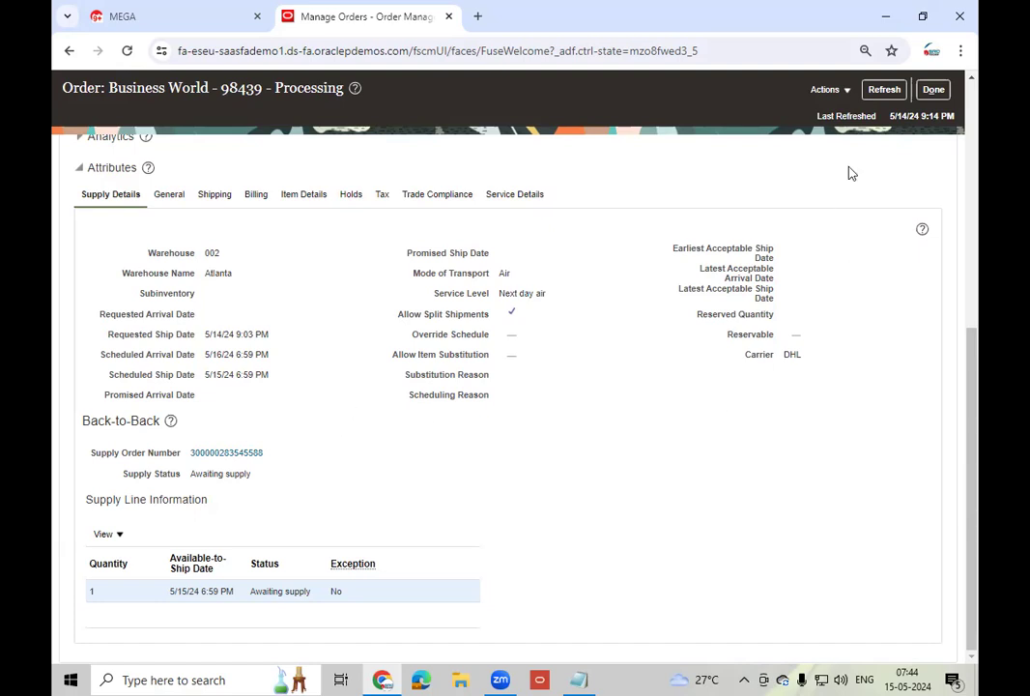
click(883, 88)
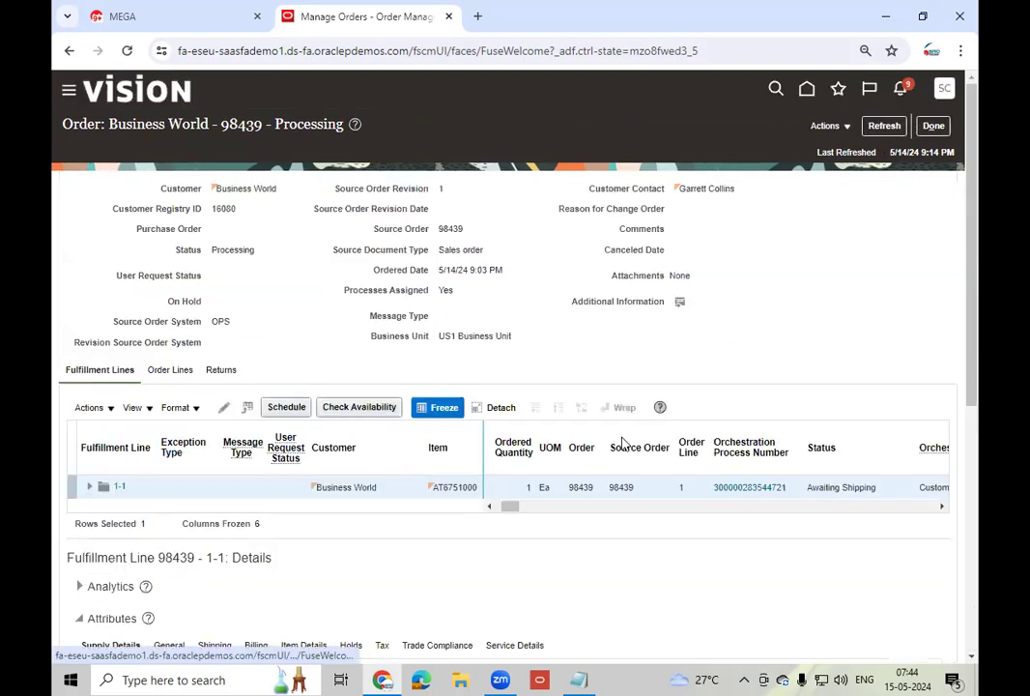
scroll(465, 535, down, 4)
scroll(253, 563, down, 3)
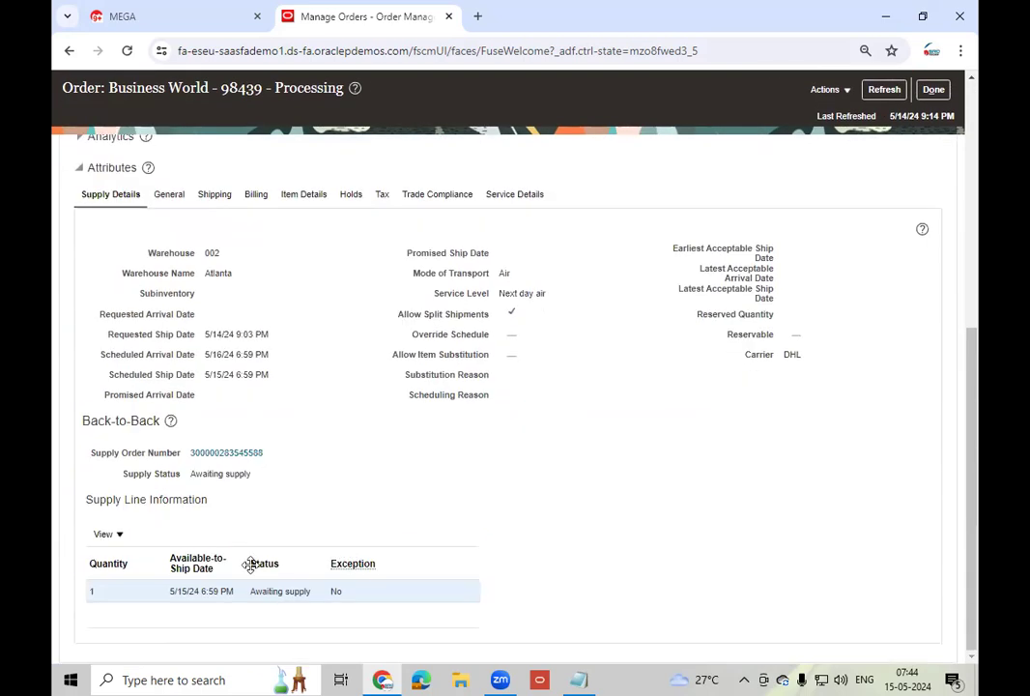
click(225, 456)
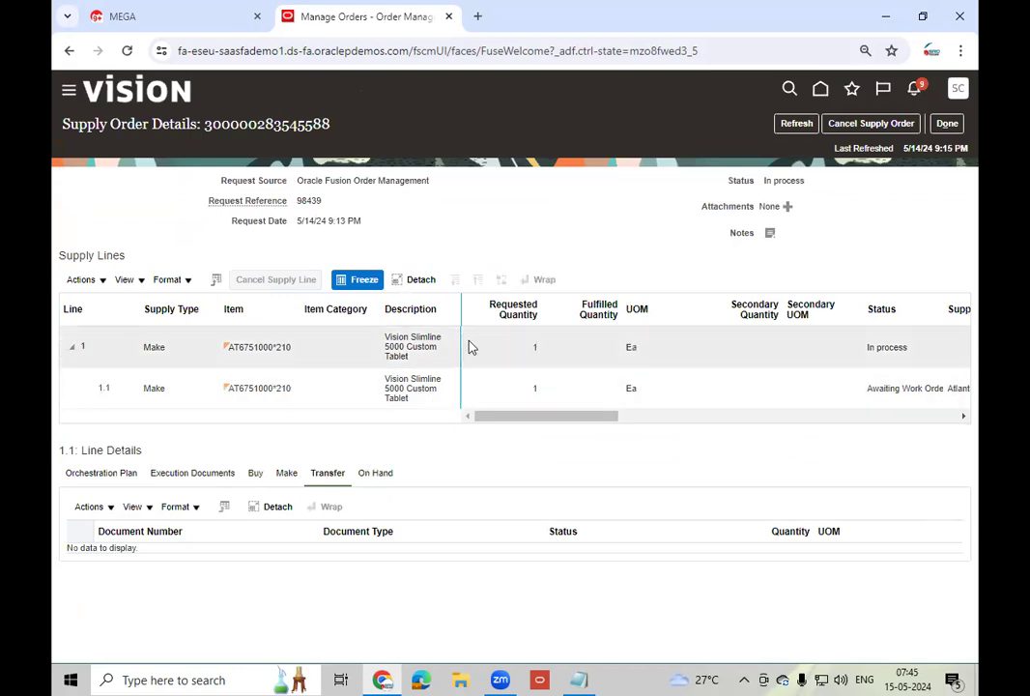
- Confirm supply line 1.1's Make work order is Released, then return to order 98439
click(485, 387)
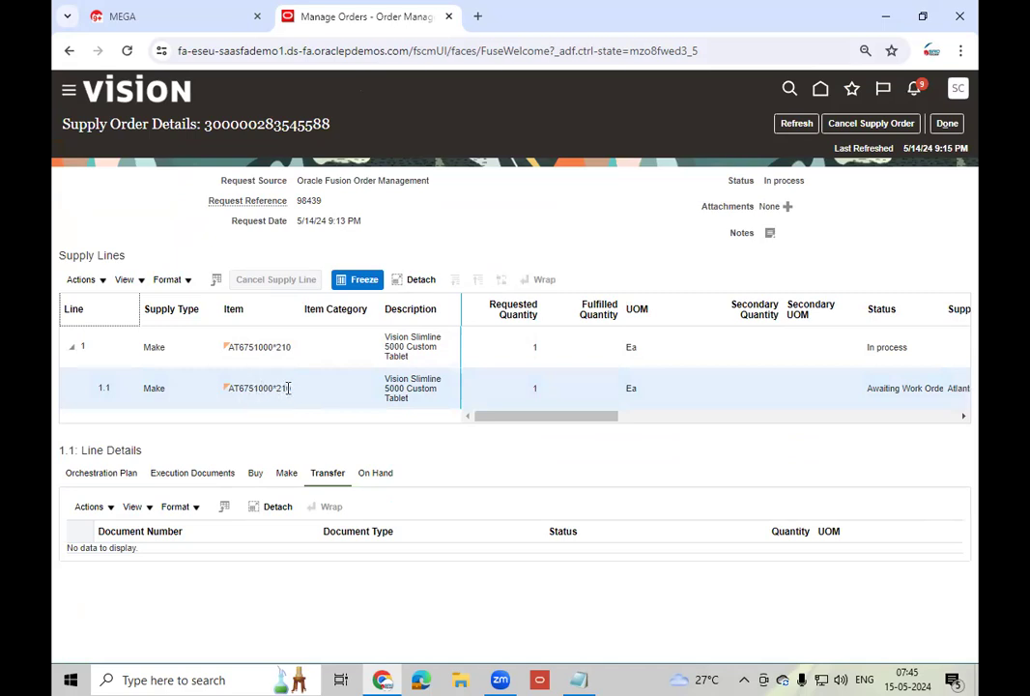
drag(529, 425, 616, 430)
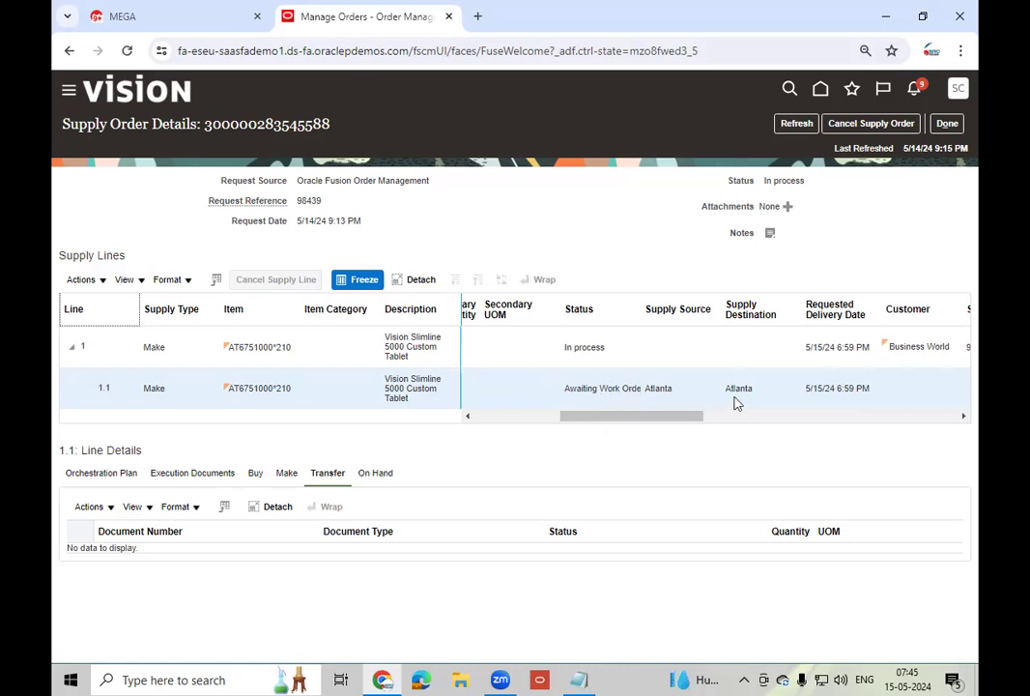
scroll(699, 433, right, 2)
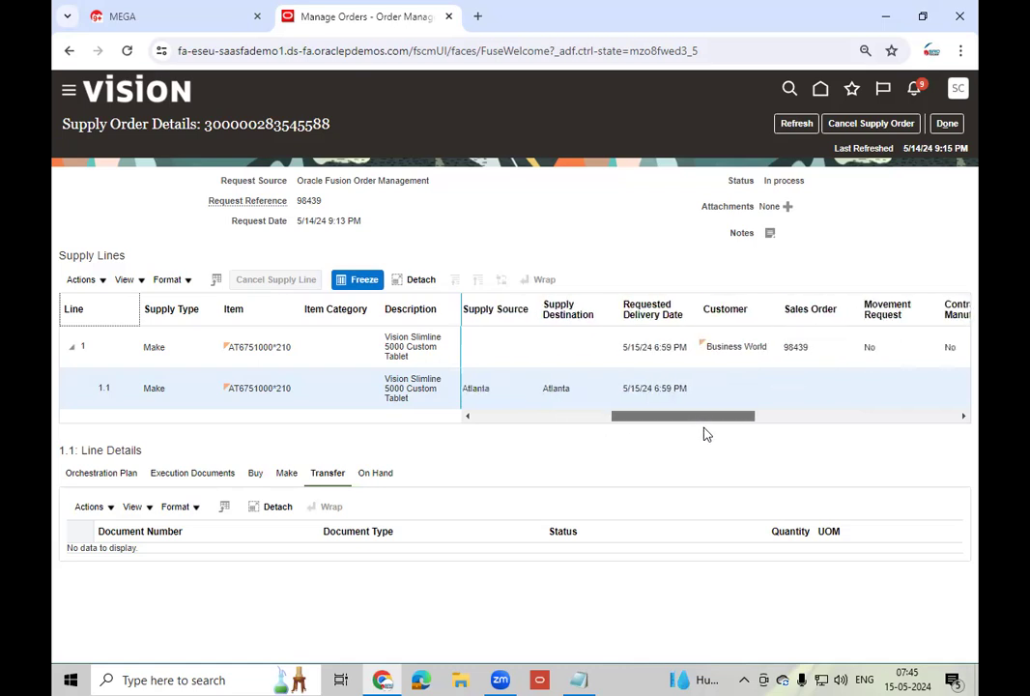
scroll(706, 434, right, 8)
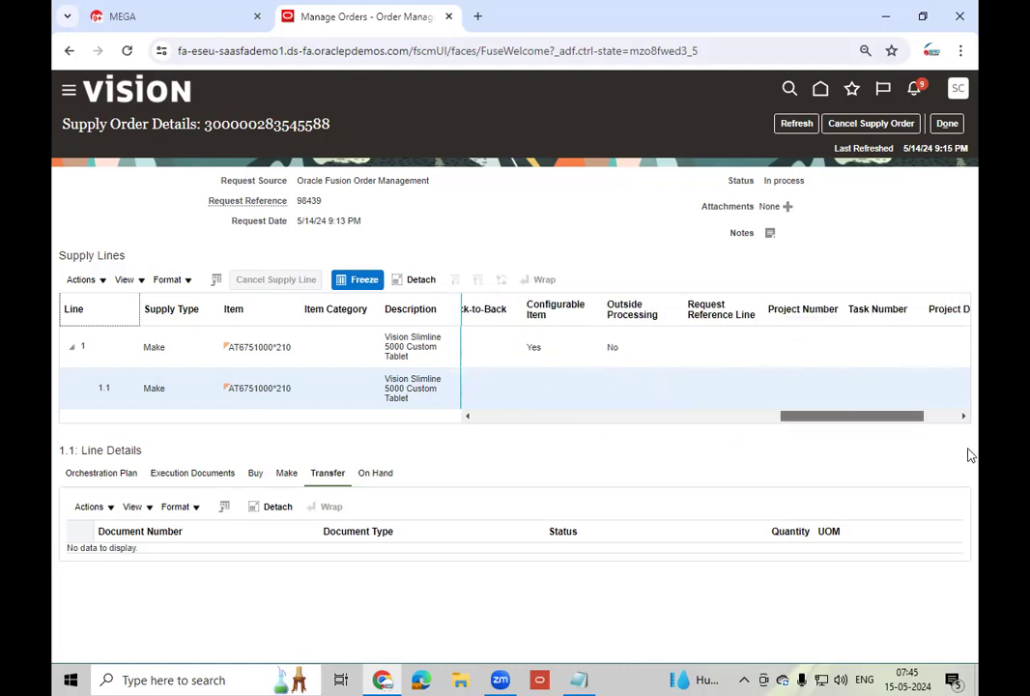
scroll(715, 448, left, 10)
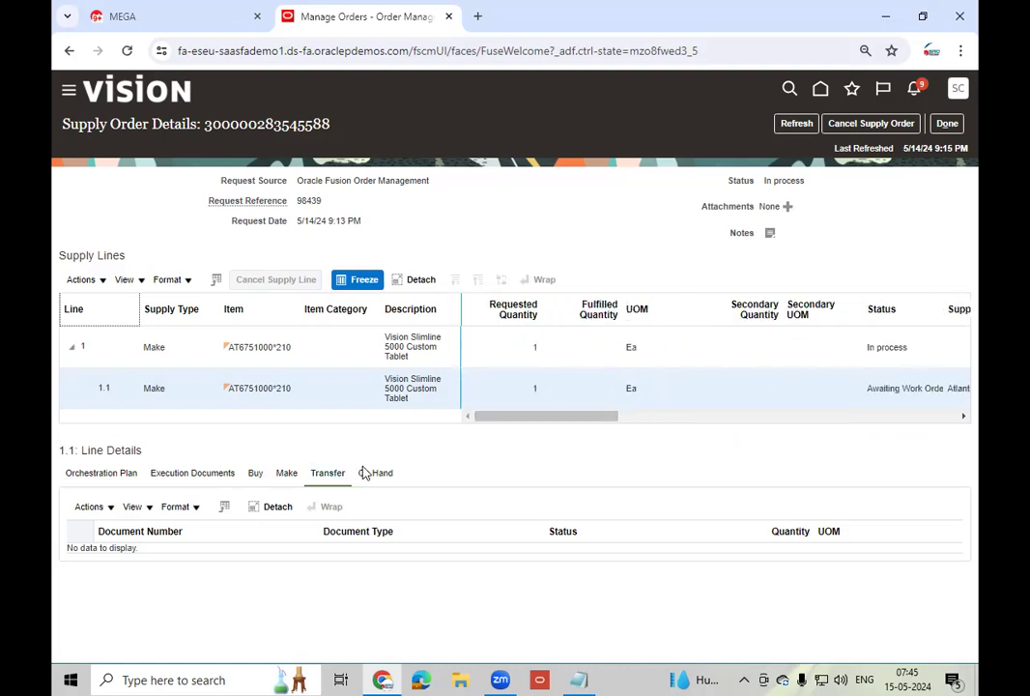
click(283, 476)
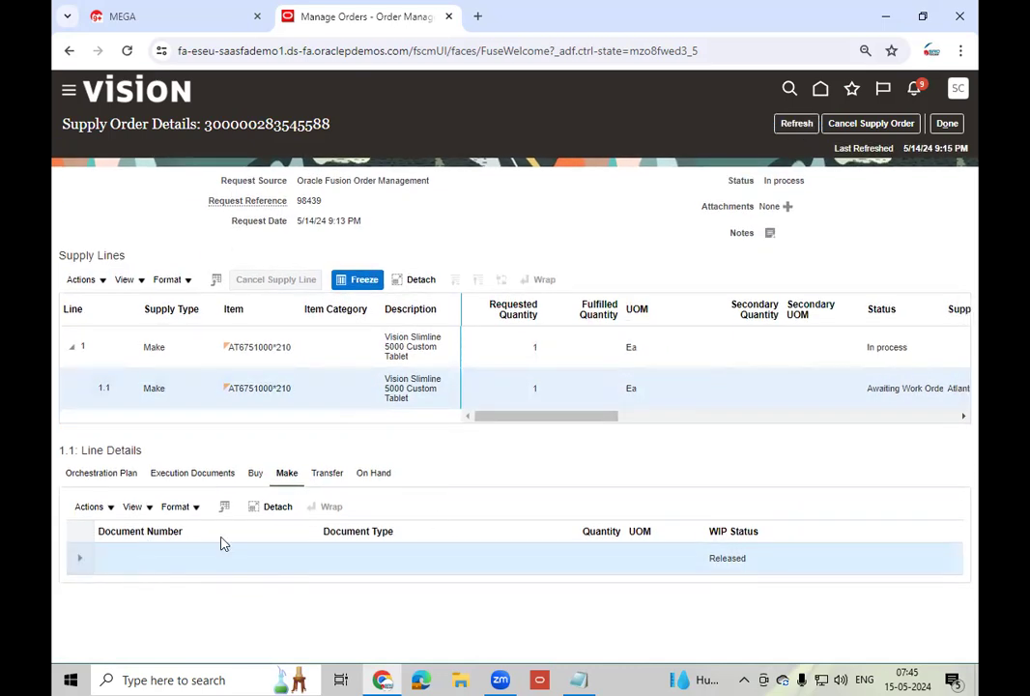
click(795, 125)
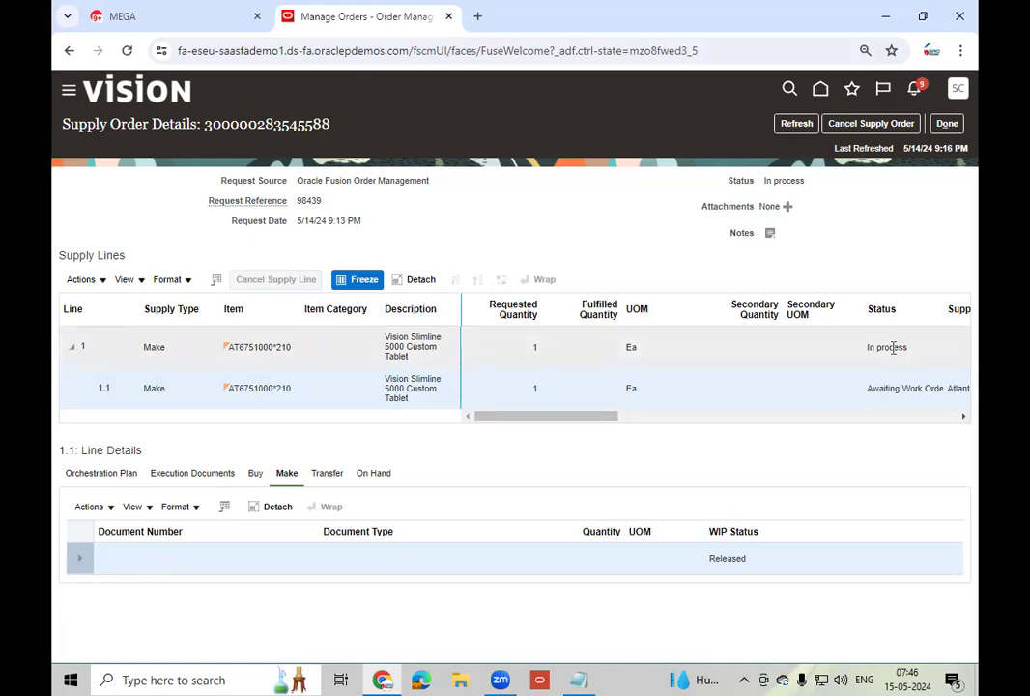
click(952, 127)
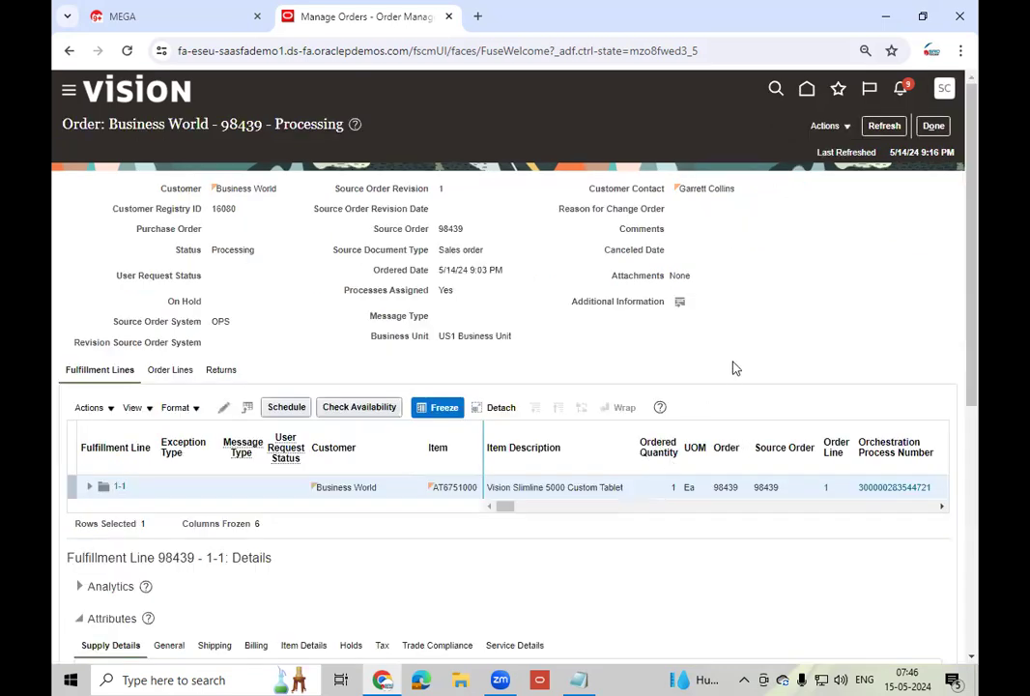
- Confirm the fulfillment line's supply details, refresh order 98439, and return to Order Management
scroll(555, 407, down, 3)
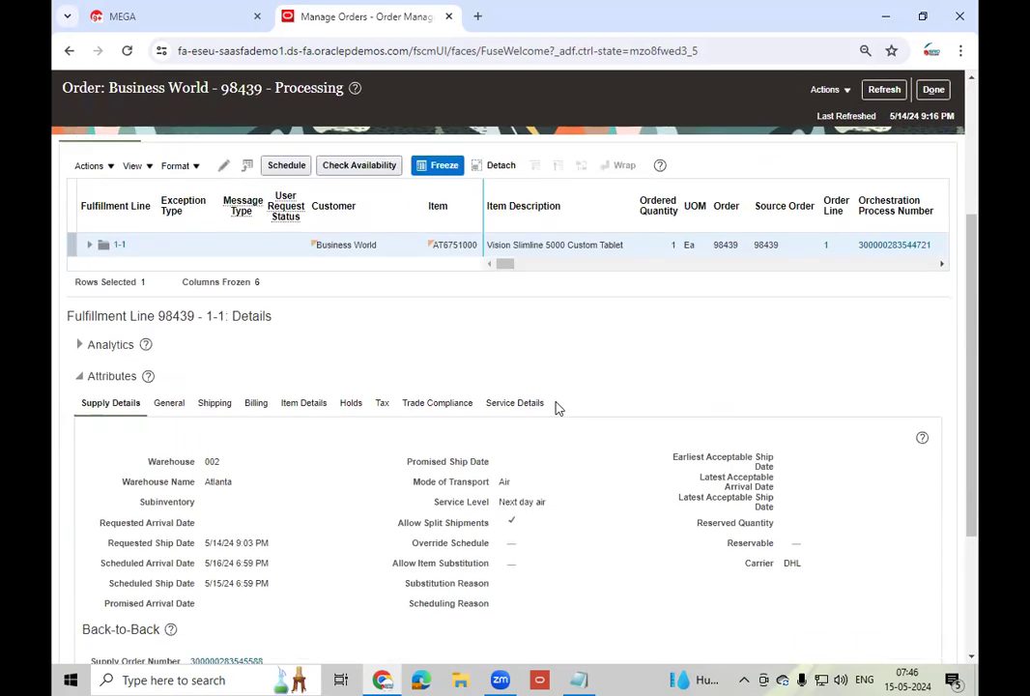
scroll(556, 407, down, 2)
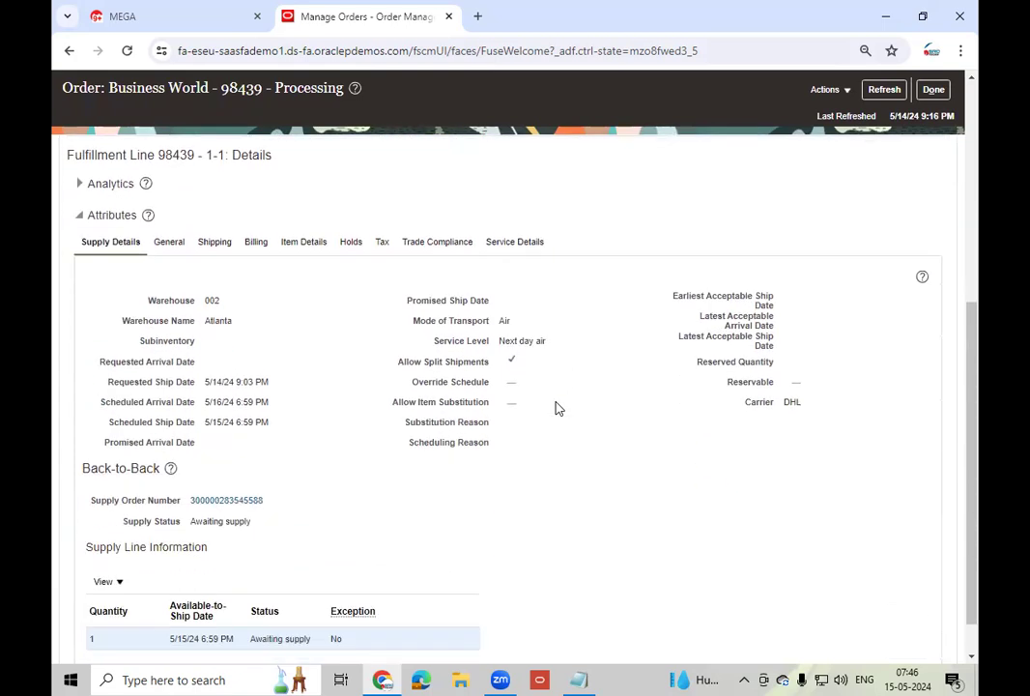
scroll(555, 407, down, 1)
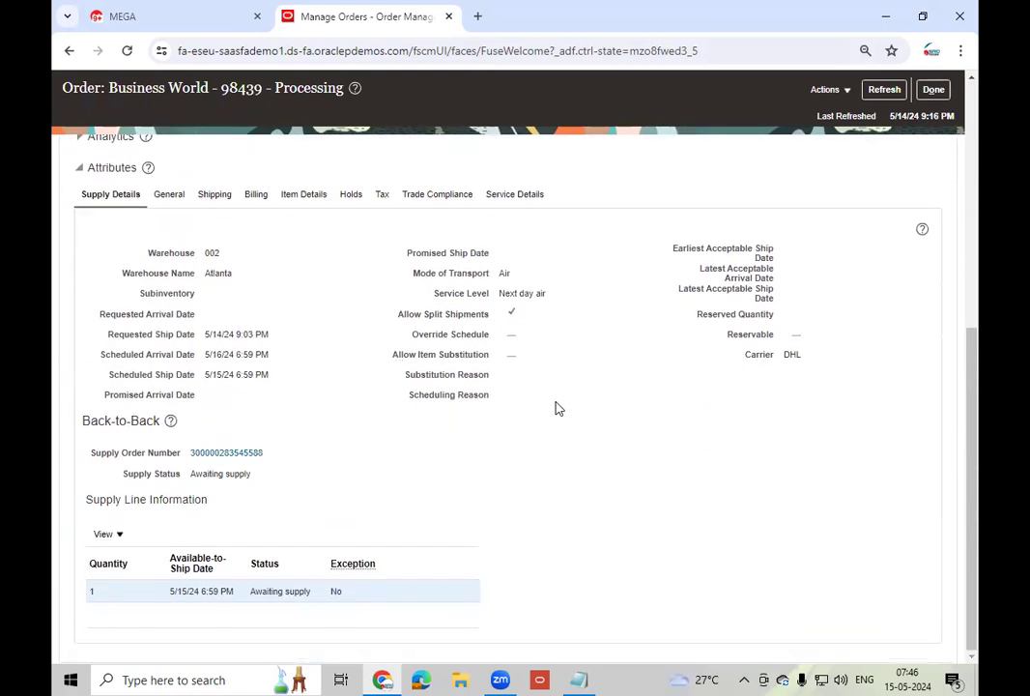
scroll(556, 407, up, 3)
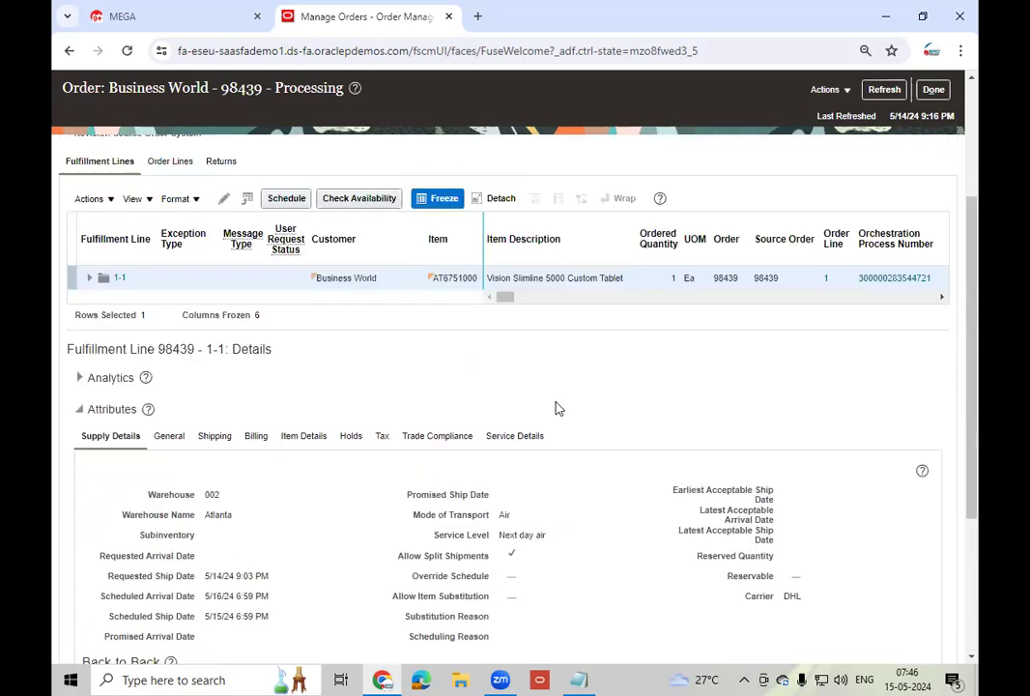
click(934, 89)
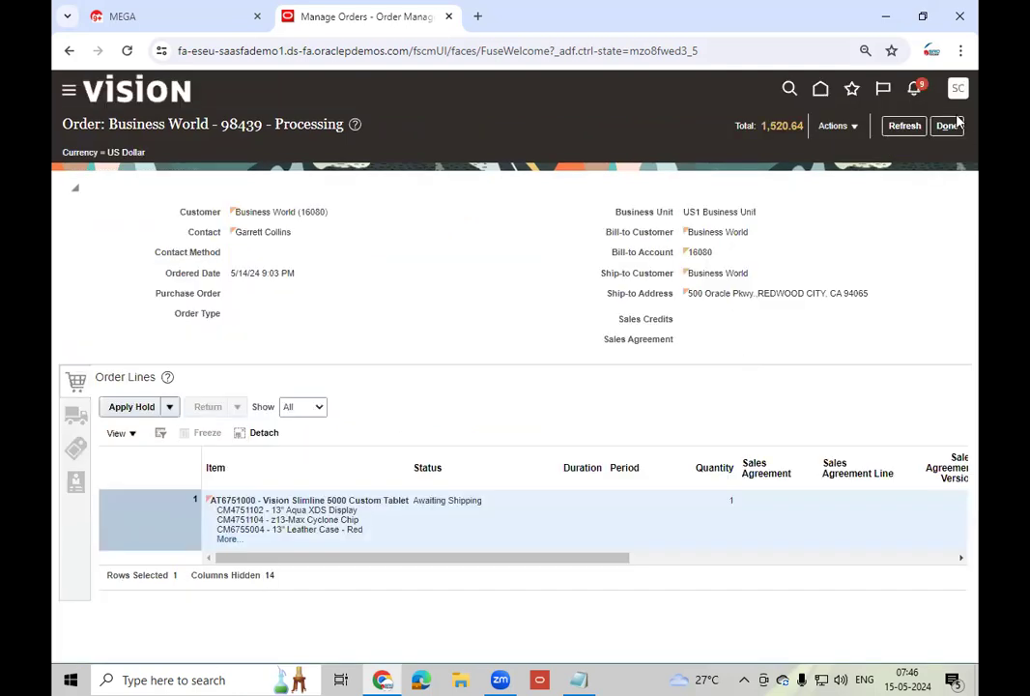
click(904, 127)
click(959, 128)
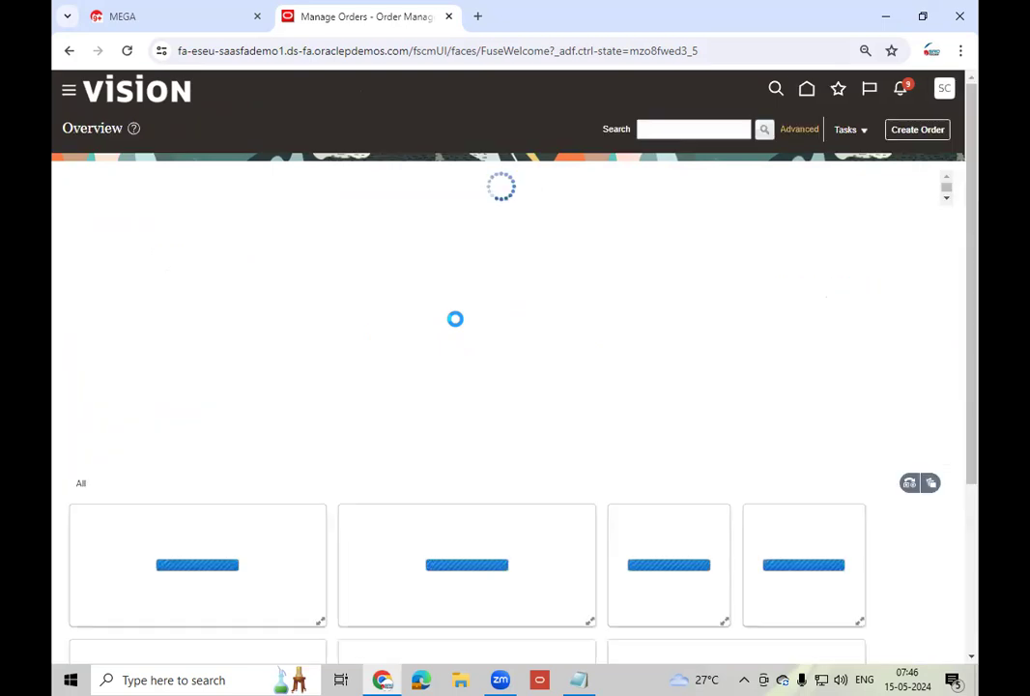
- Open the Supply Orchestration work area from the Supply Chain Execution home apps
click(806, 90)
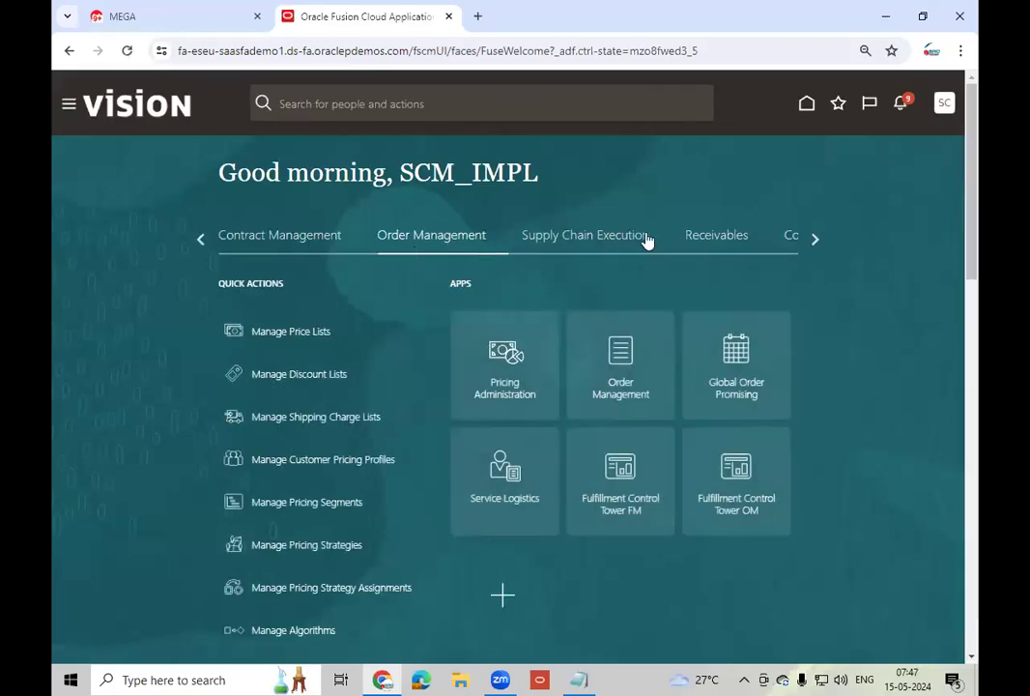
click(596, 235)
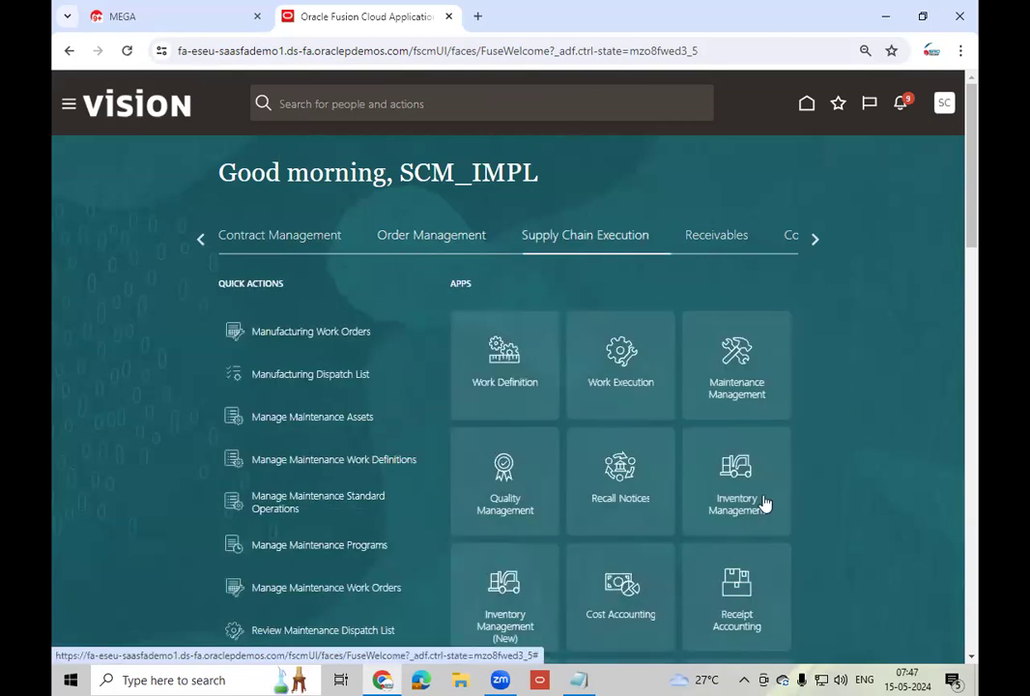
scroll(764, 505, down, 1)
click(611, 627)
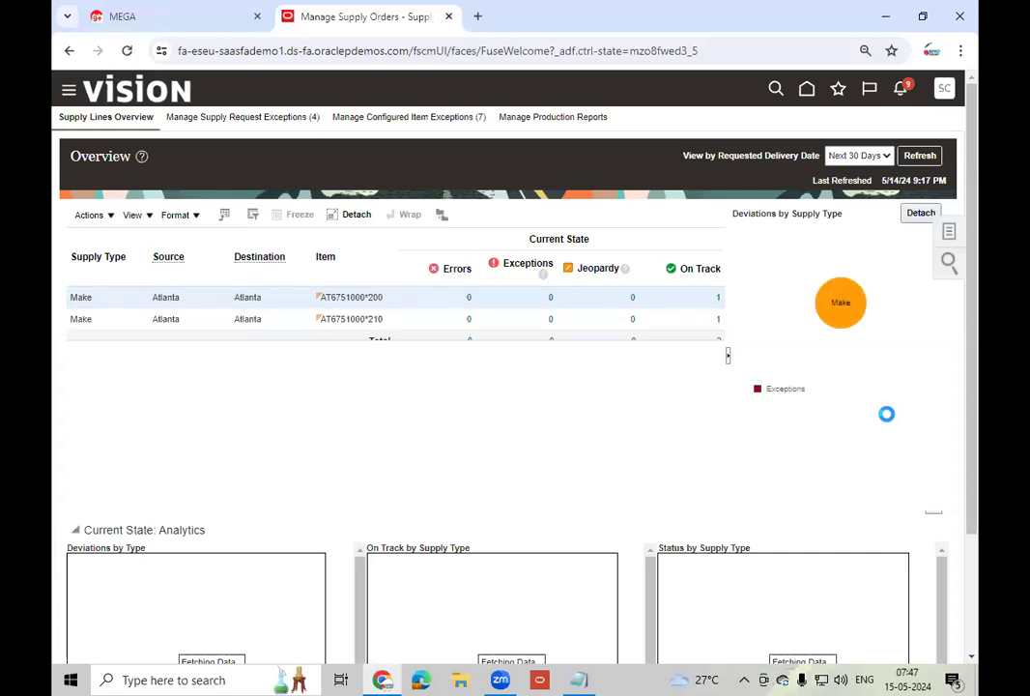
- Open the on-track supply line for AT6751000*210 and select its full work order number
click(400, 318)
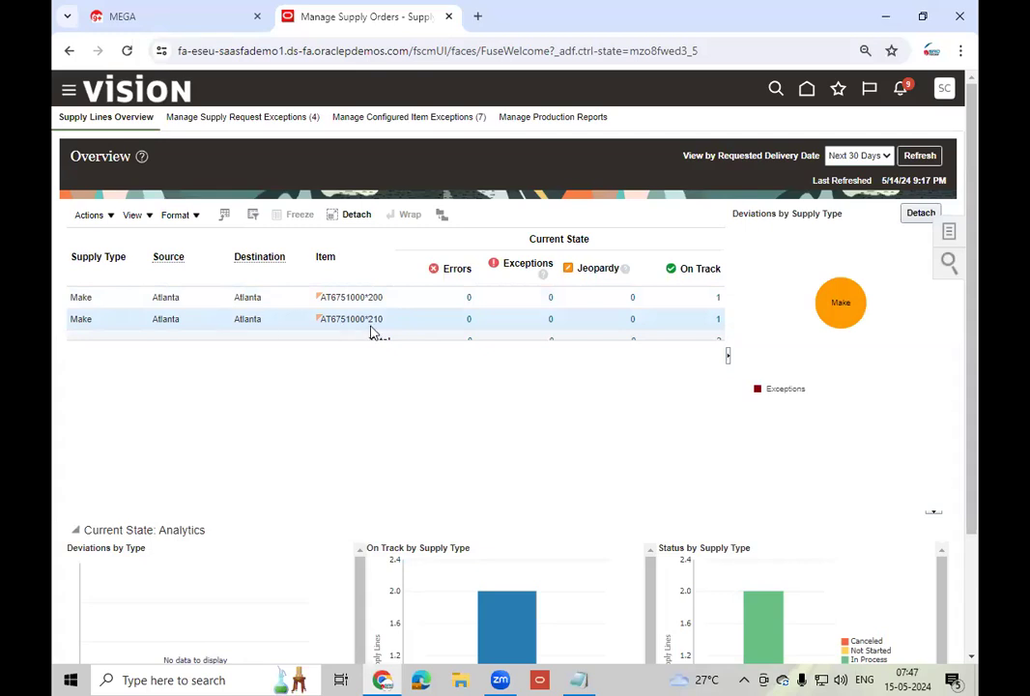
click(717, 320)
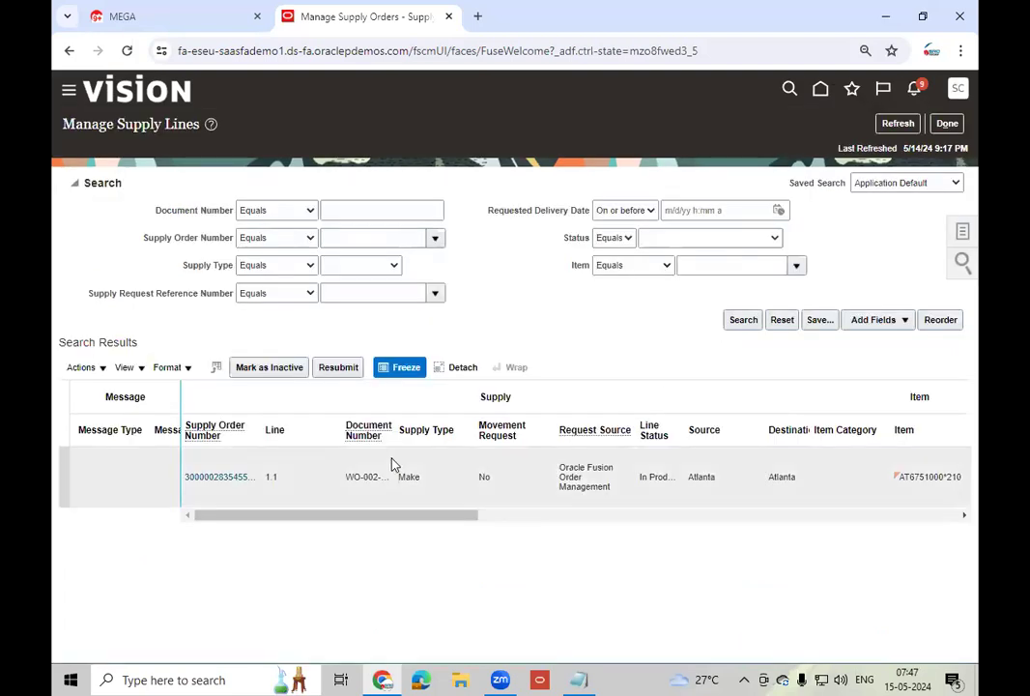
click(314, 489)
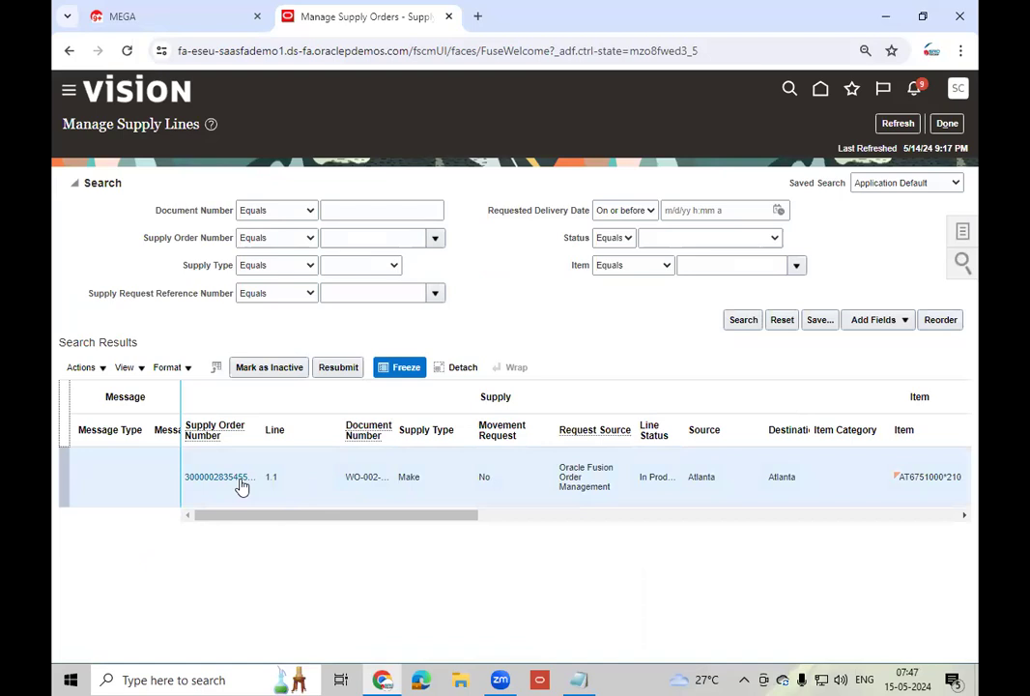
double_click(393, 430)
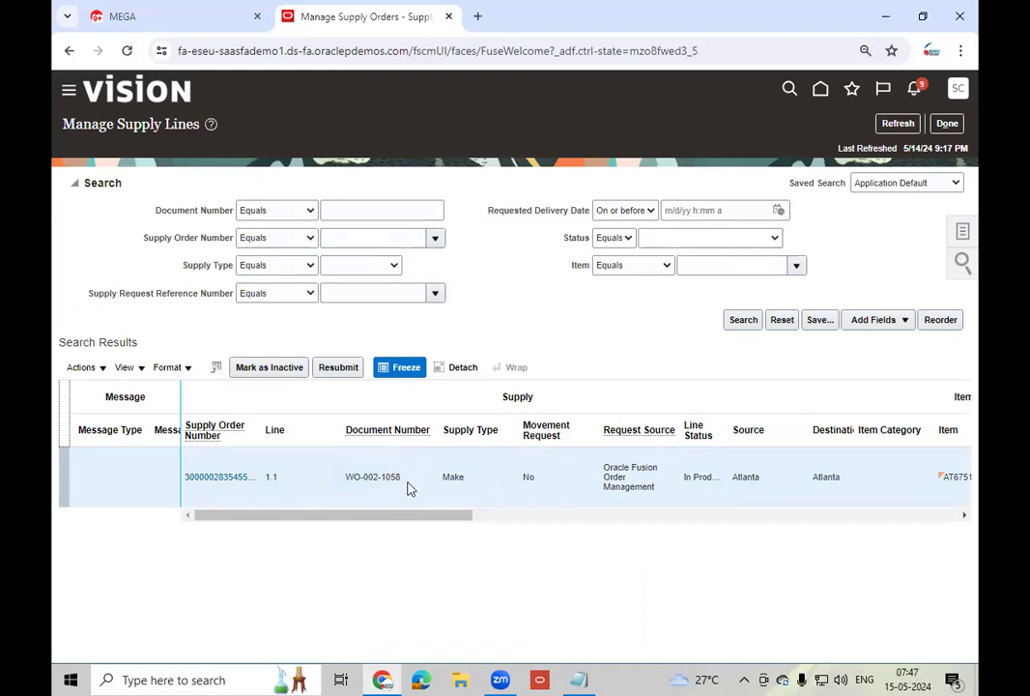
drag(406, 486, 356, 503)
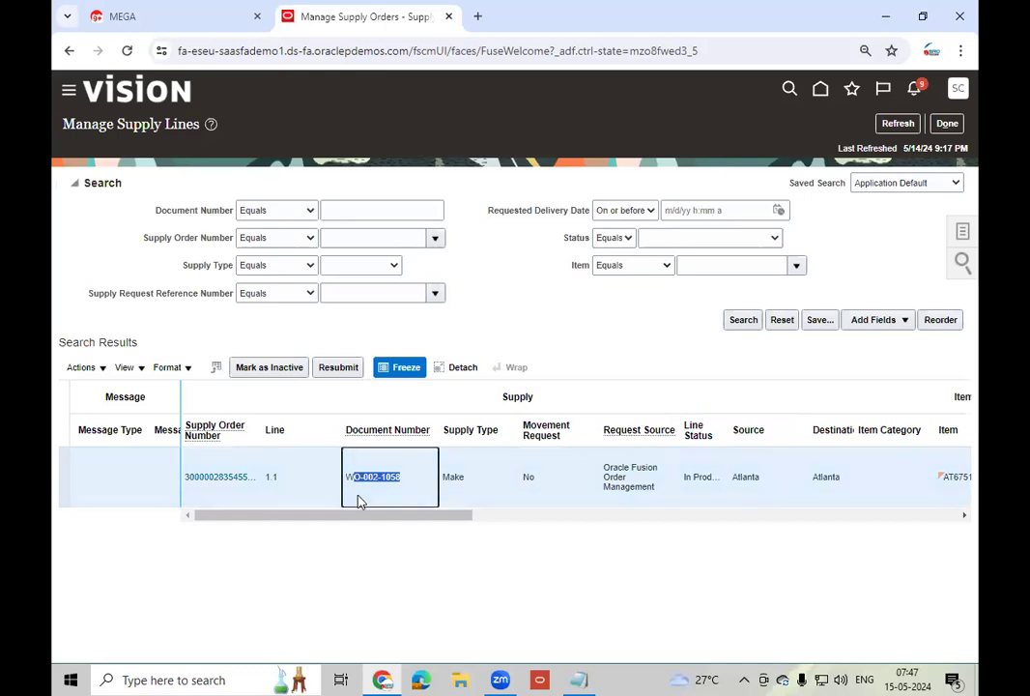
click(422, 487)
drag(420, 483, 344, 481)
key(ctrl+c)
- Paste the work order number on a new line in the Notepad notes
click(581, 679)
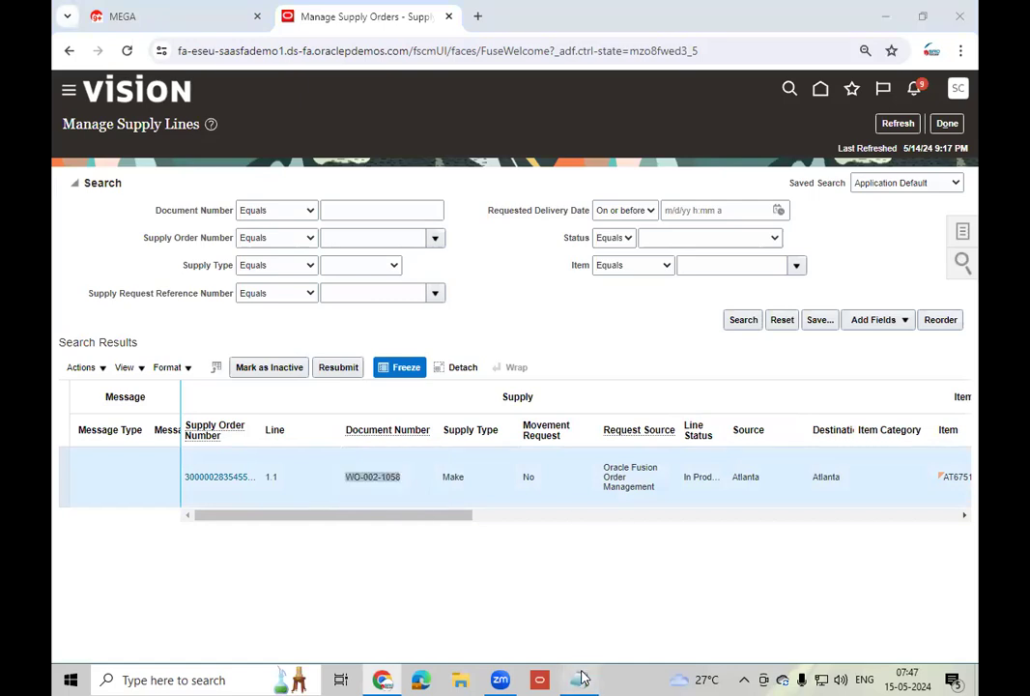
click(355, 345)
key(Return)
key(ctrl+v)
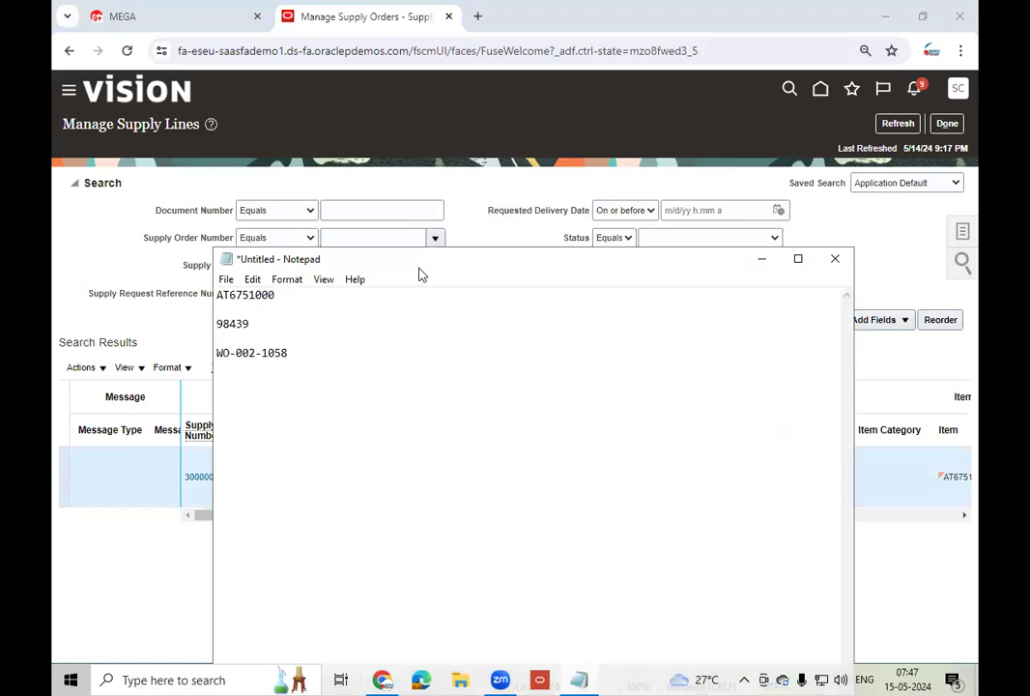
click(763, 260)
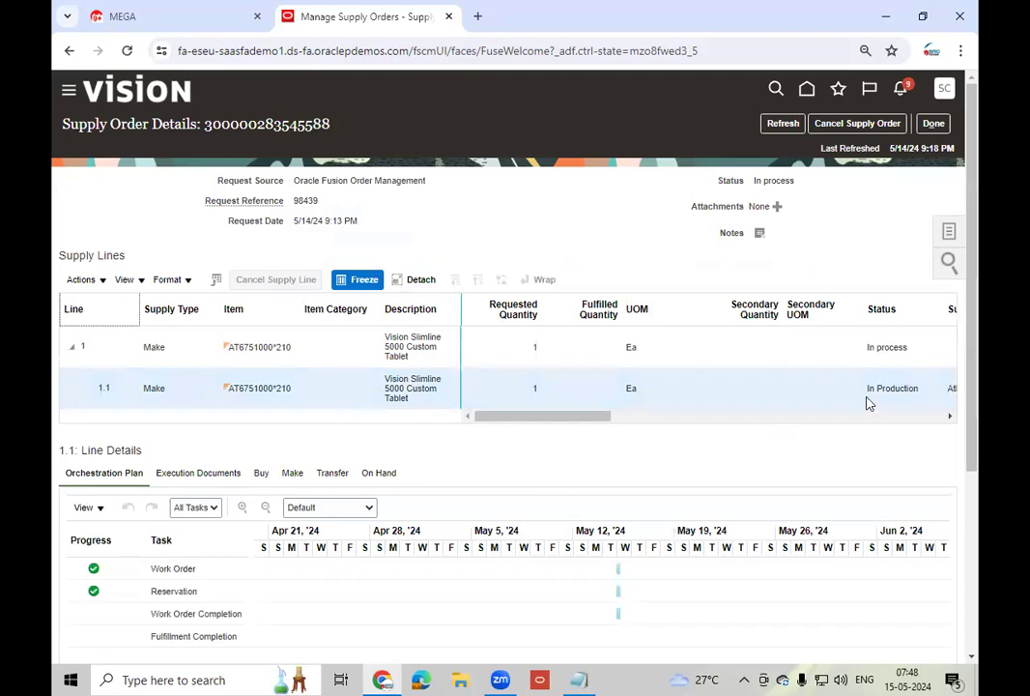
click(513, 347)
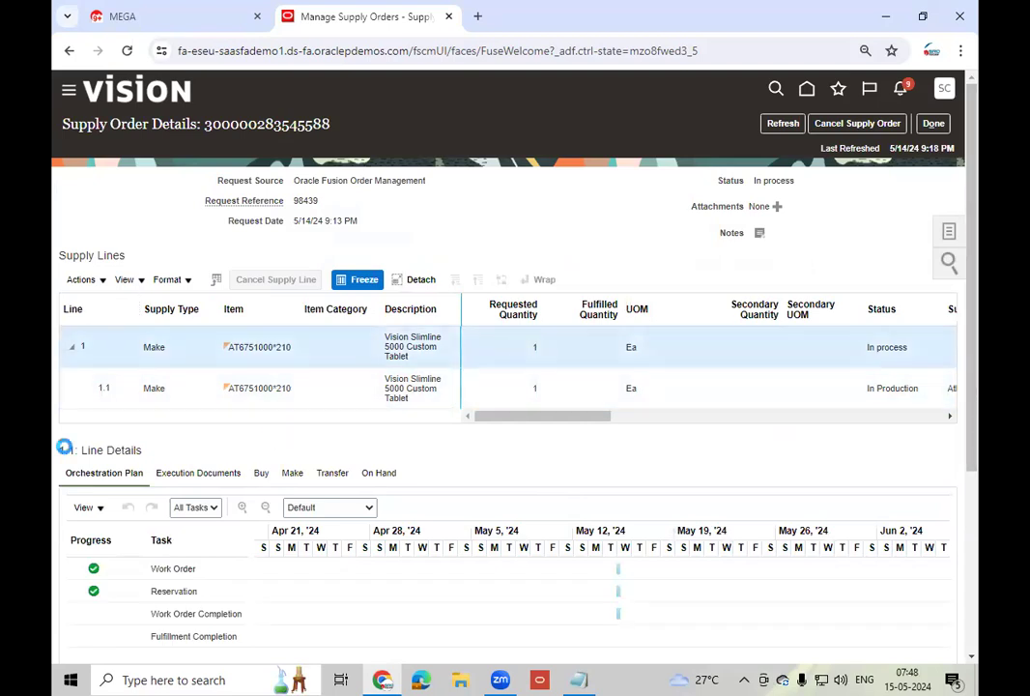
click(303, 397)
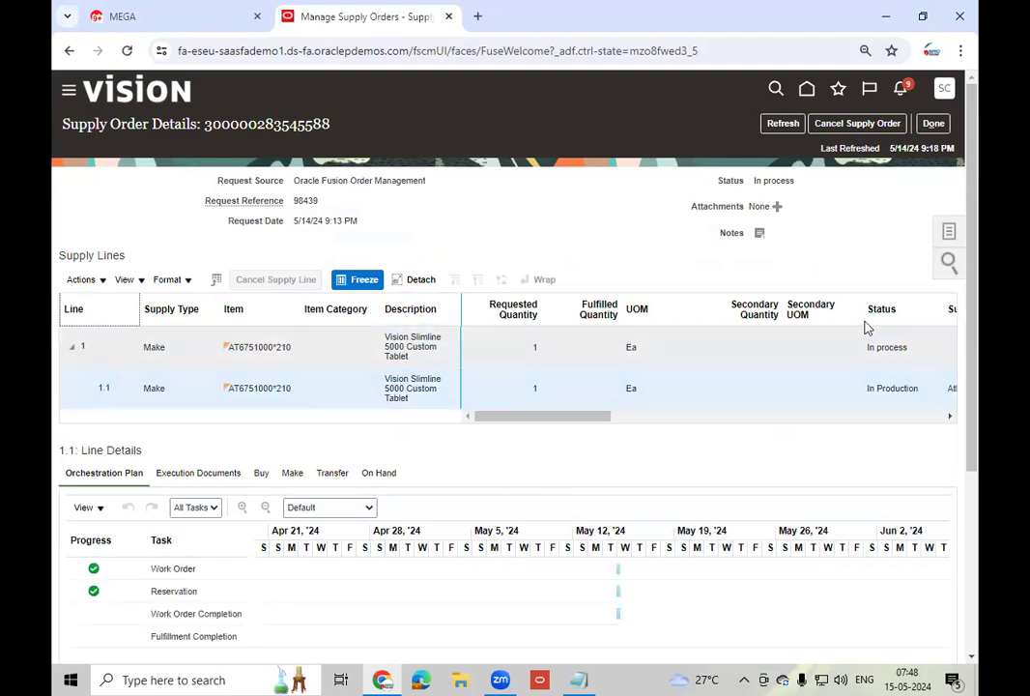
drag(973, 307, 976, 367)
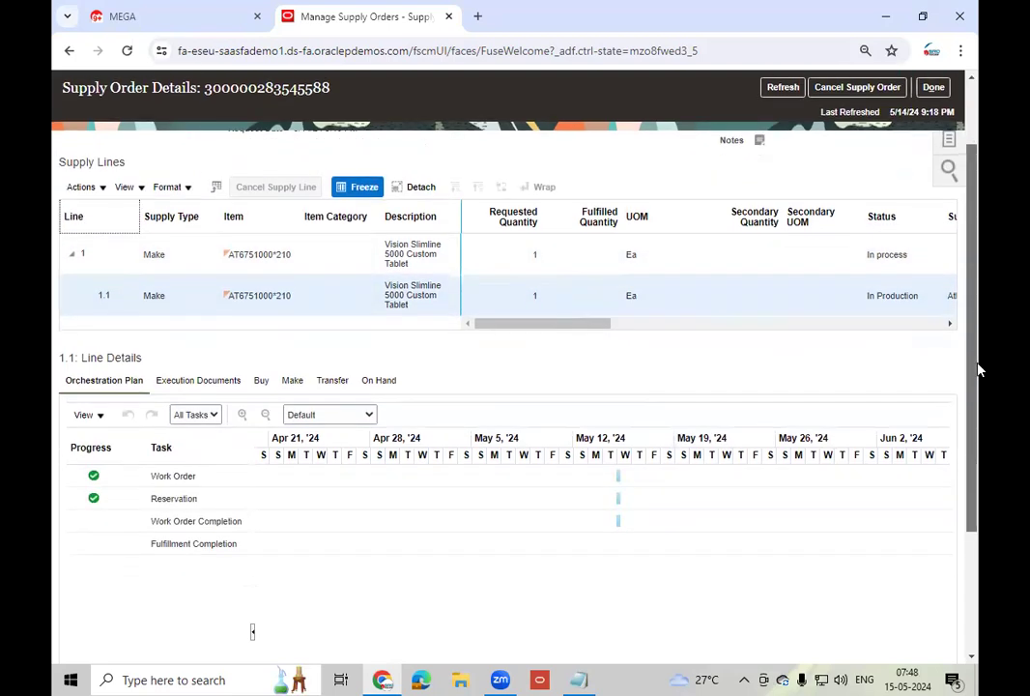
click(222, 502)
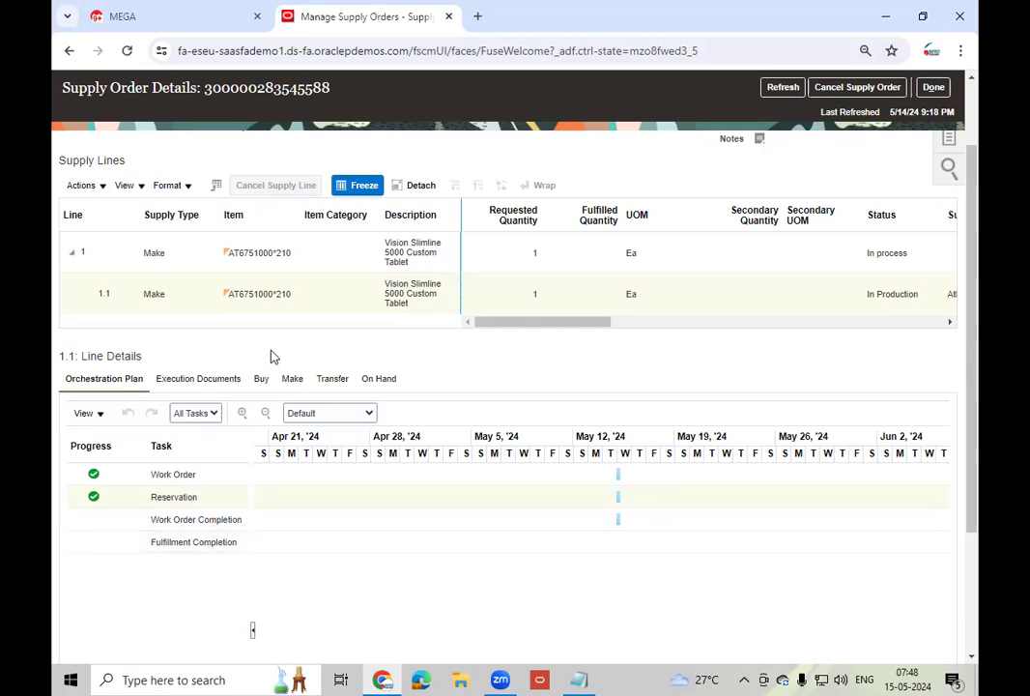
click(291, 379)
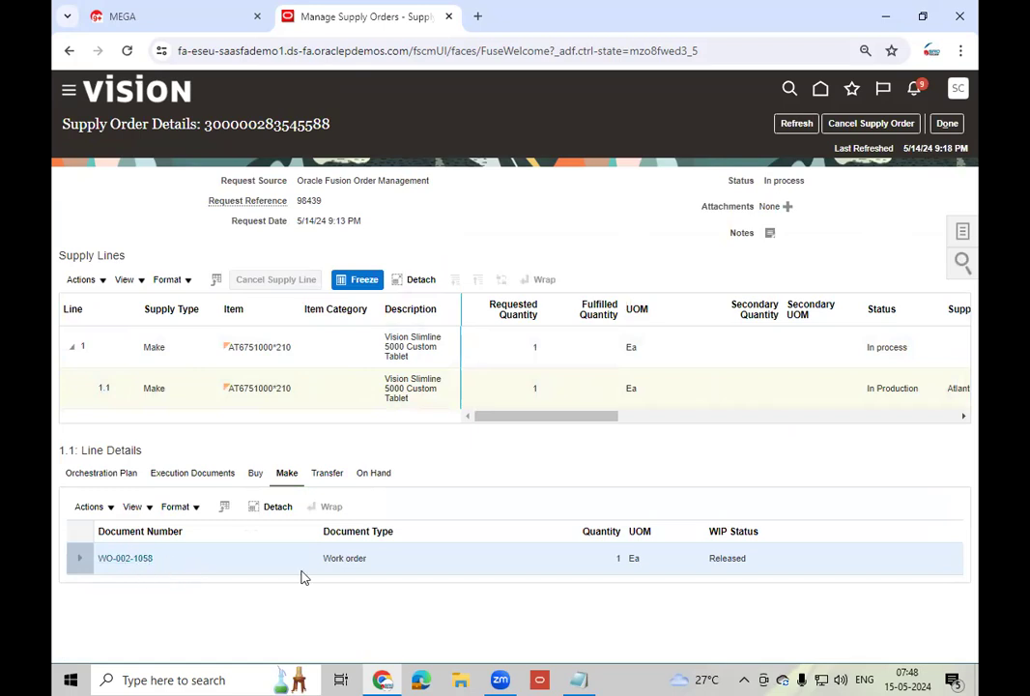
click(946, 122)
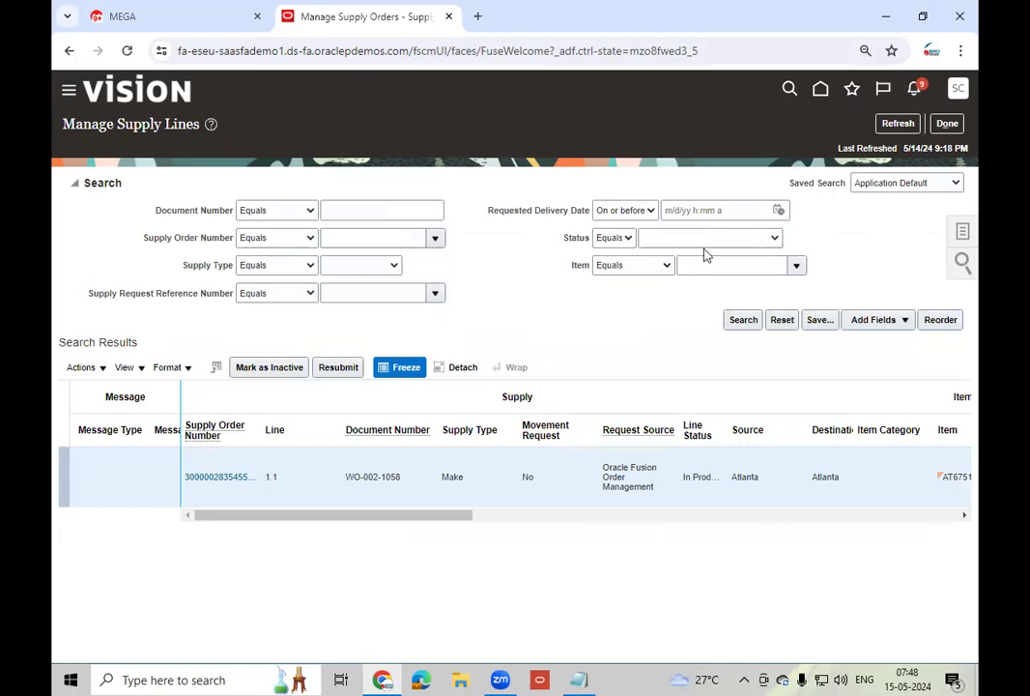
- Go to Manage Work Orders in the Work Execution work area
click(945, 123)
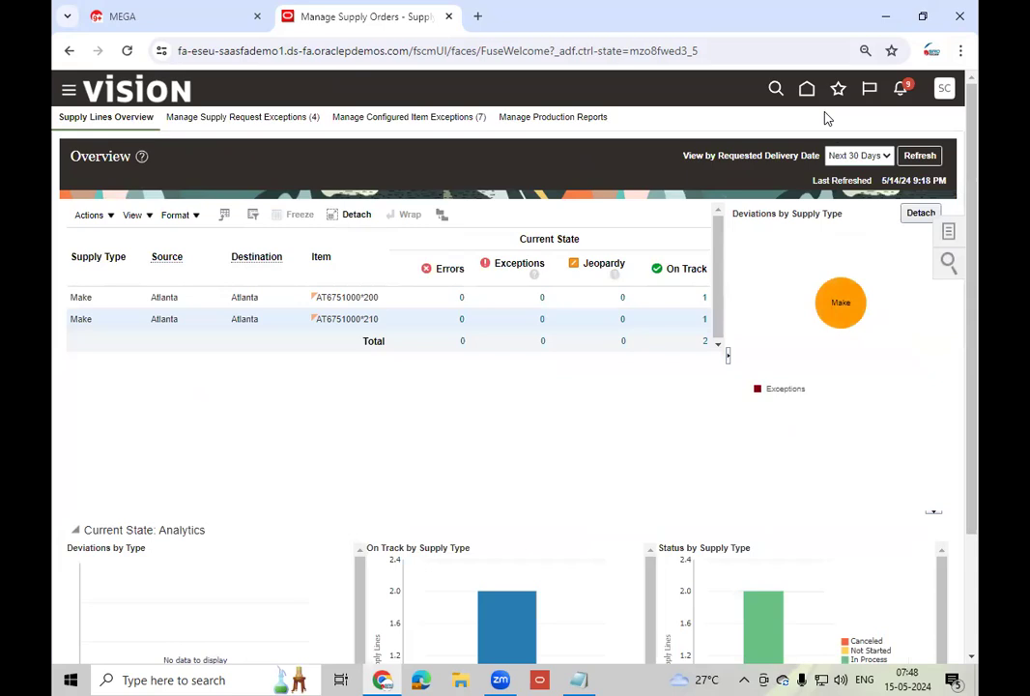
click(808, 90)
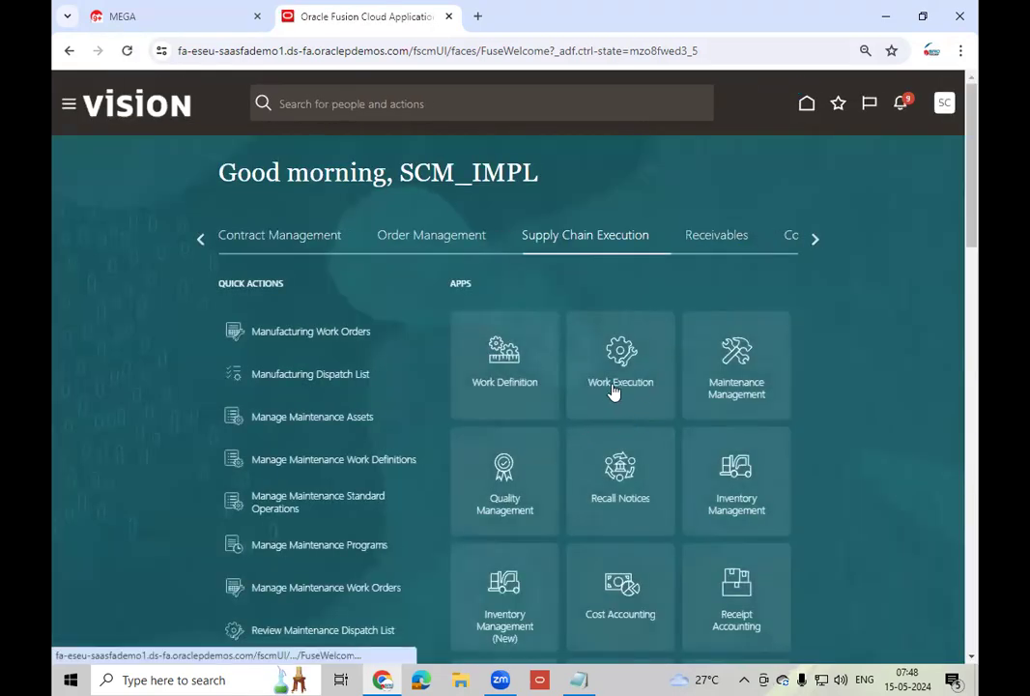
click(612, 388)
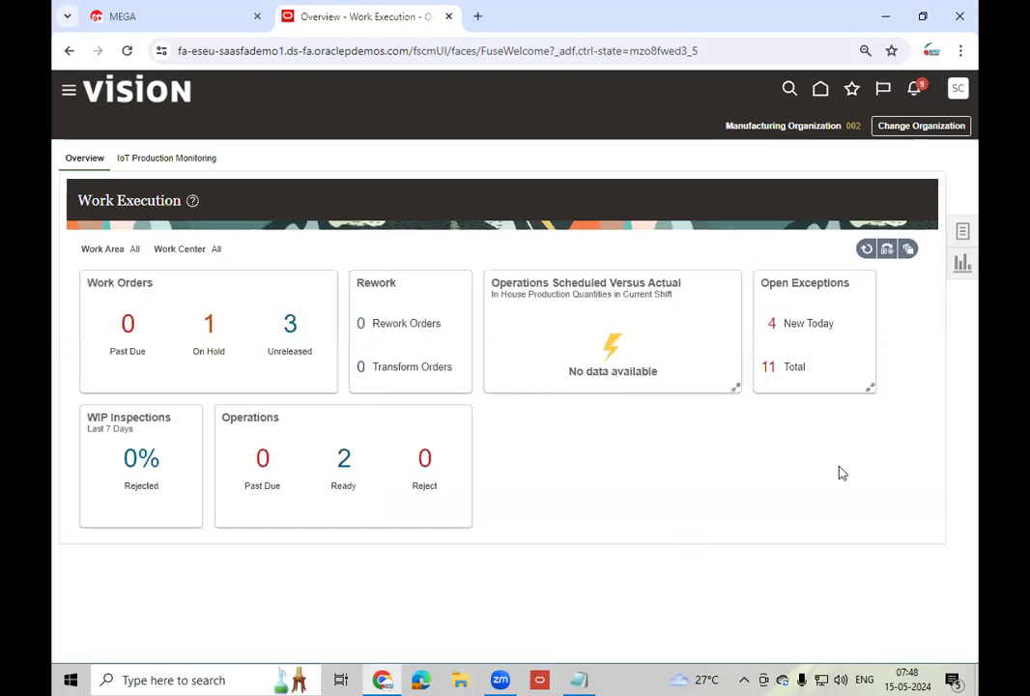
click(964, 237)
click(903, 138)
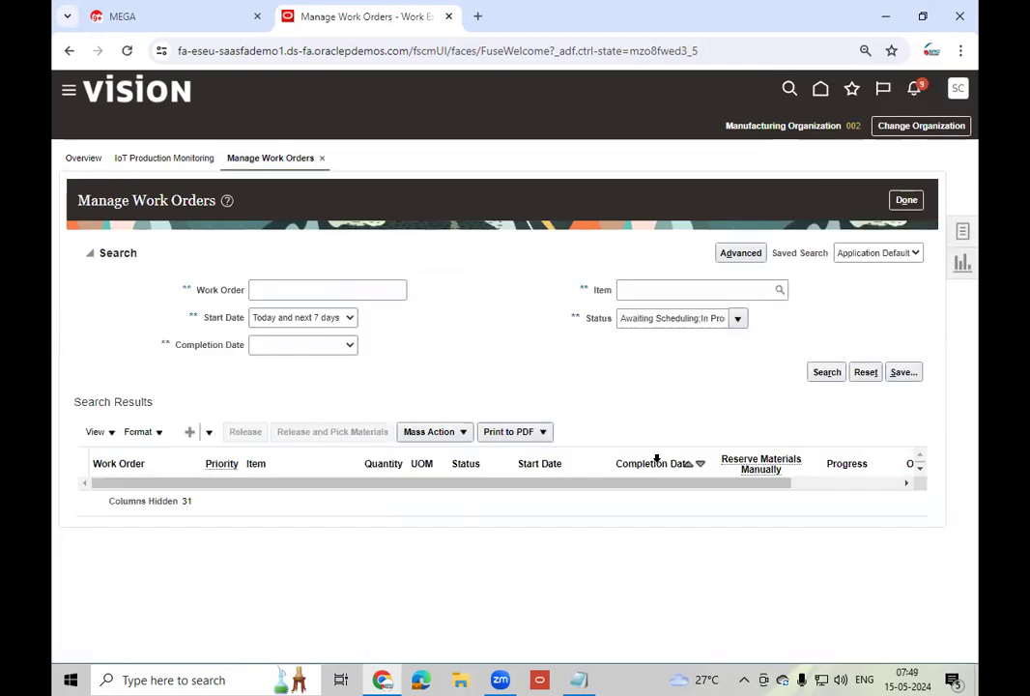
- Search for work order WO-002-1058 with no start date limit and open it
click(310, 286)
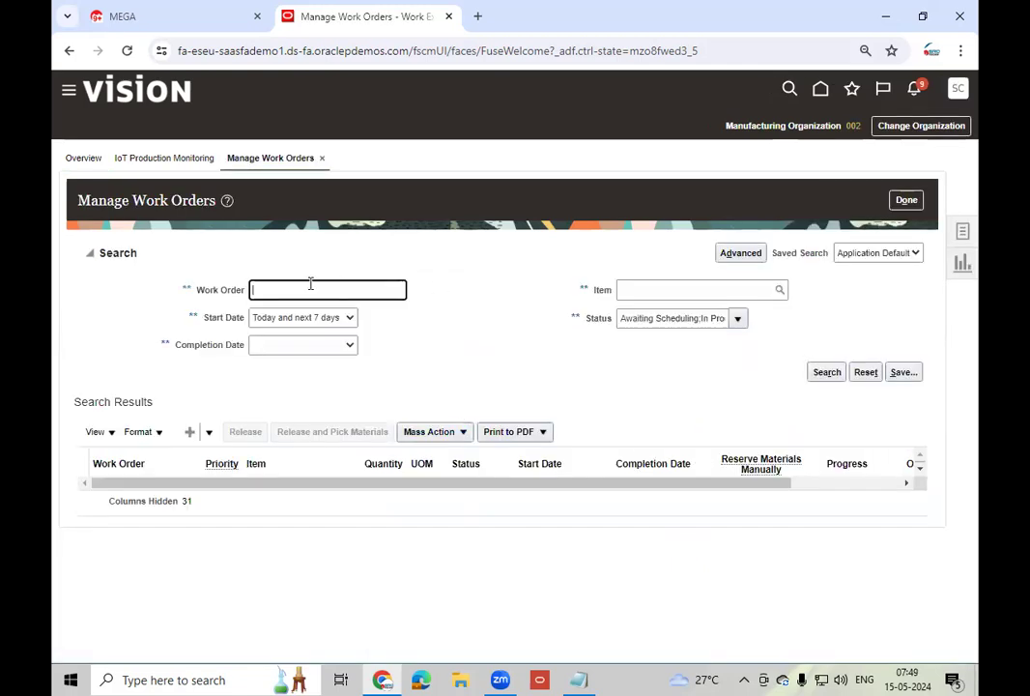
key(ctrl+v)
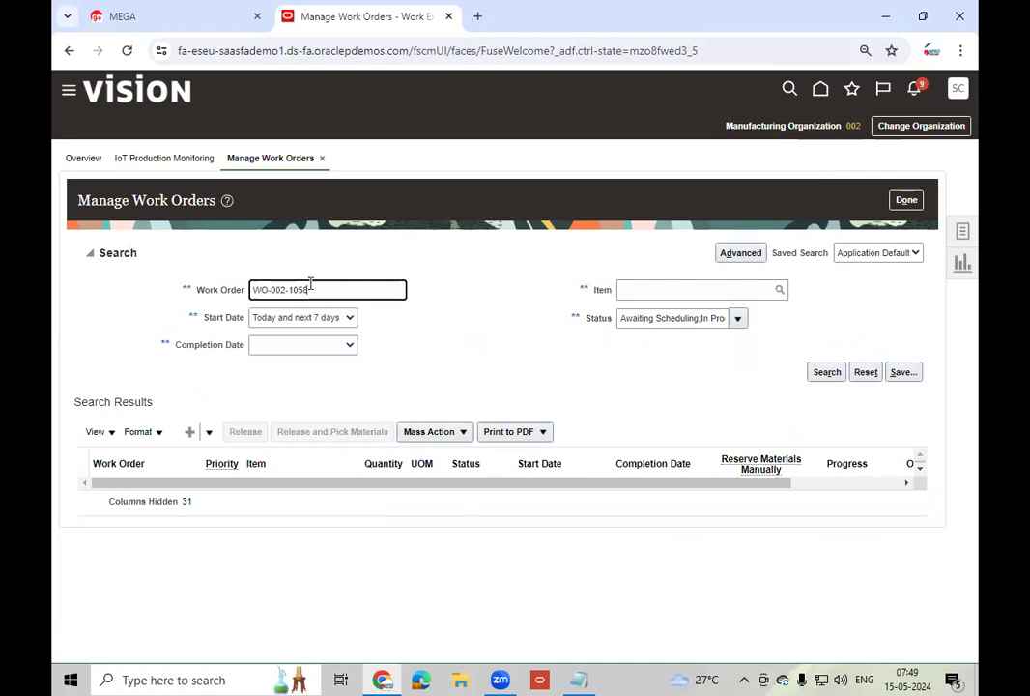
click(343, 325)
click(307, 333)
click(826, 372)
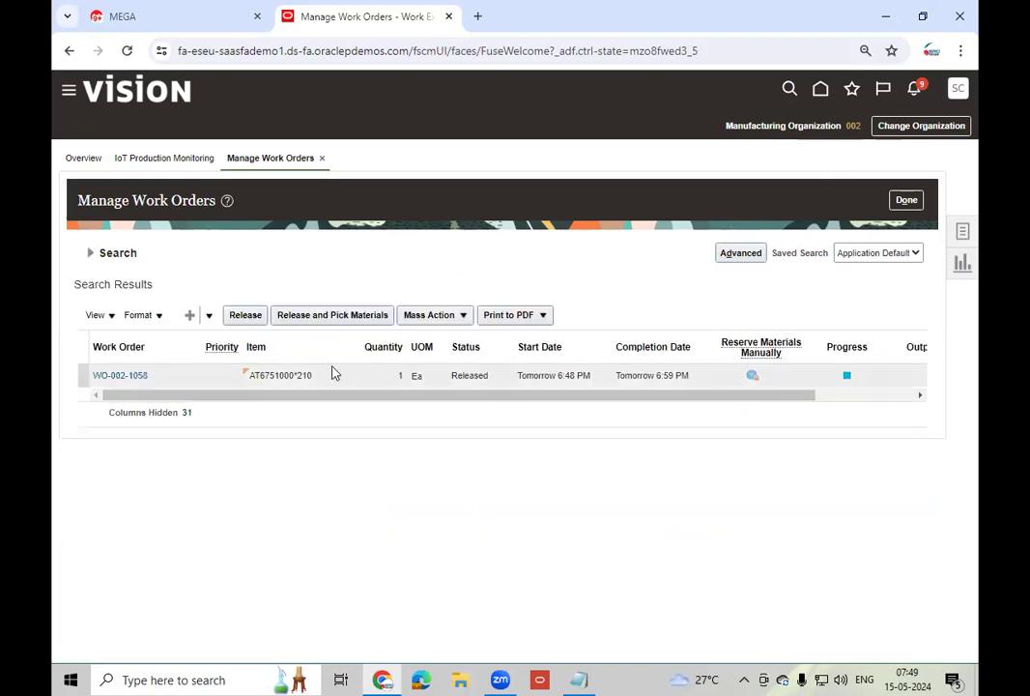
click(115, 375)
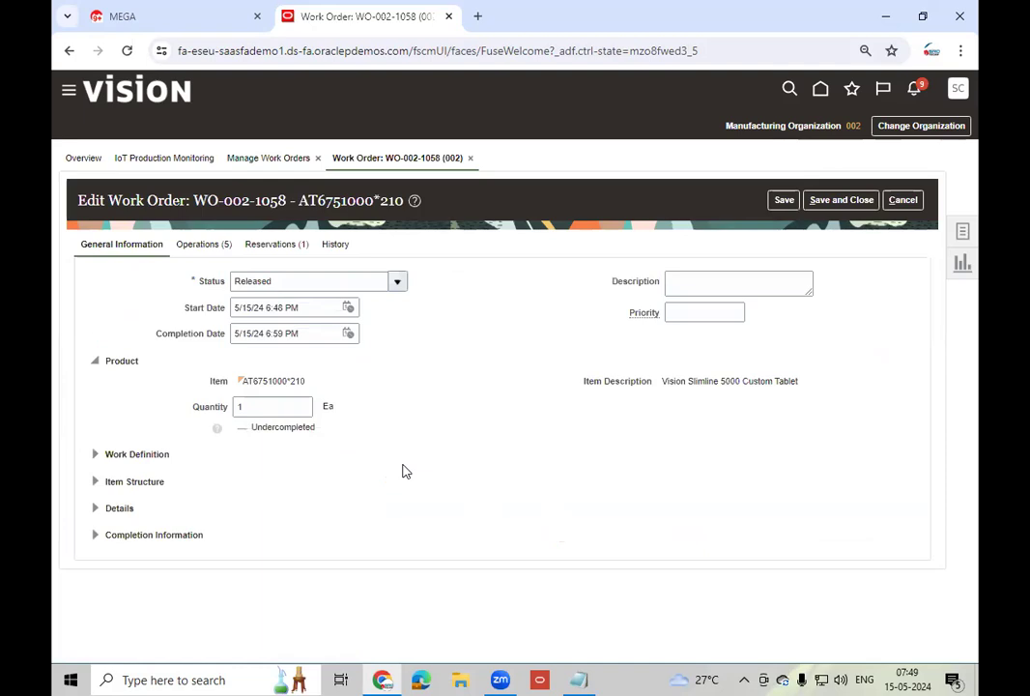
- Expand WO-002-1058's Work Definition, Item Structure, Details and Completion Information sections
click(216, 286)
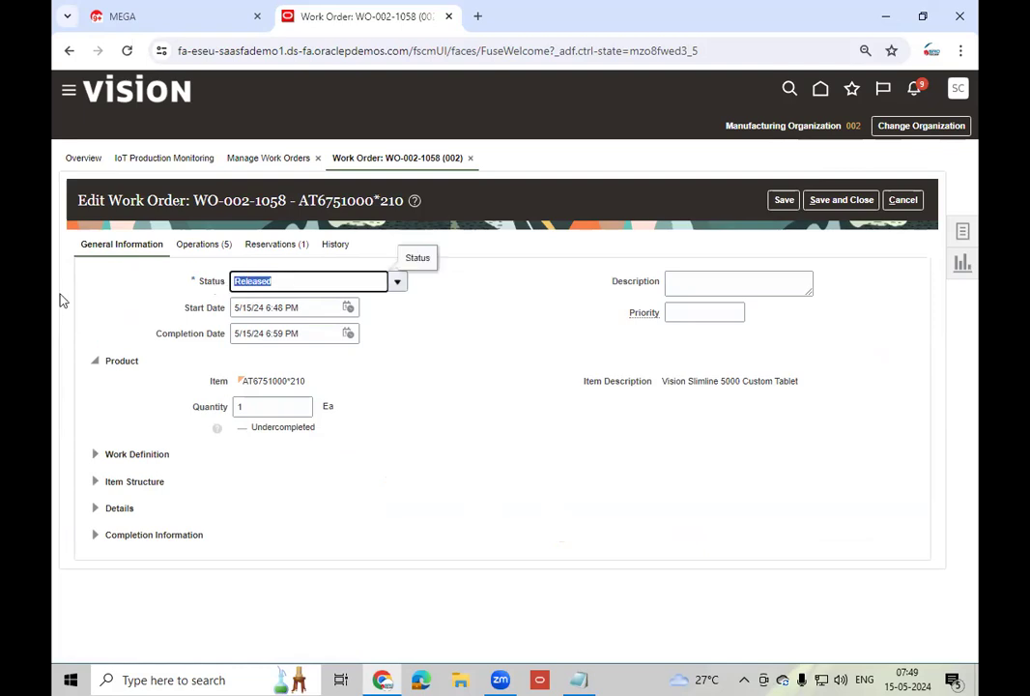
click(93, 460)
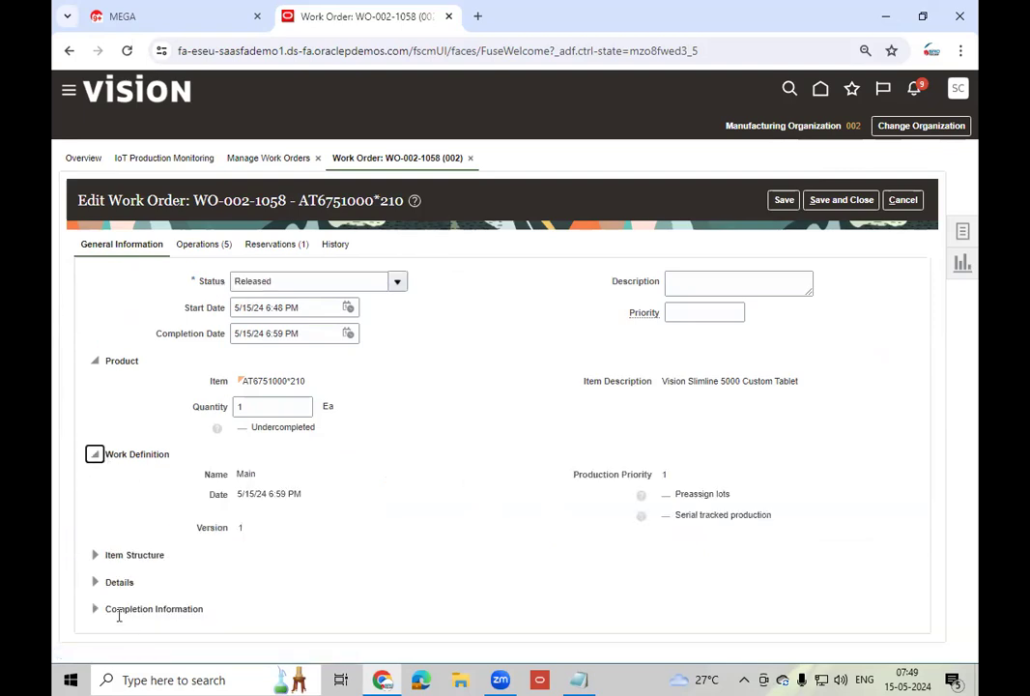
click(94, 557)
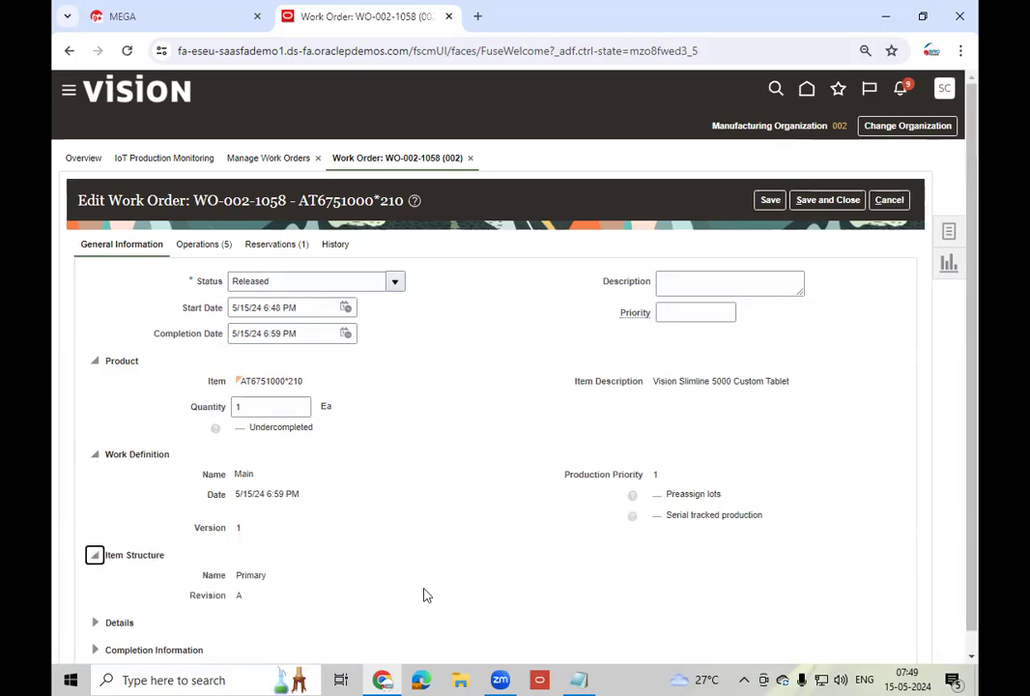
scroll(425, 595, down, 1)
click(94, 601)
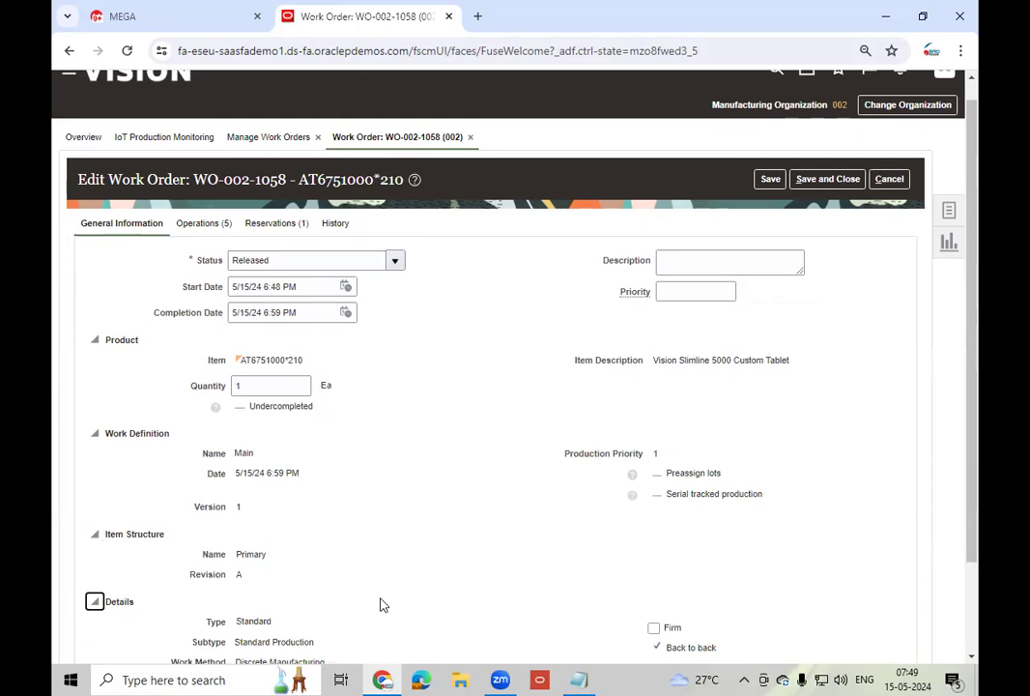
scroll(379, 605, down, 1)
scroll(382, 605, down, 1)
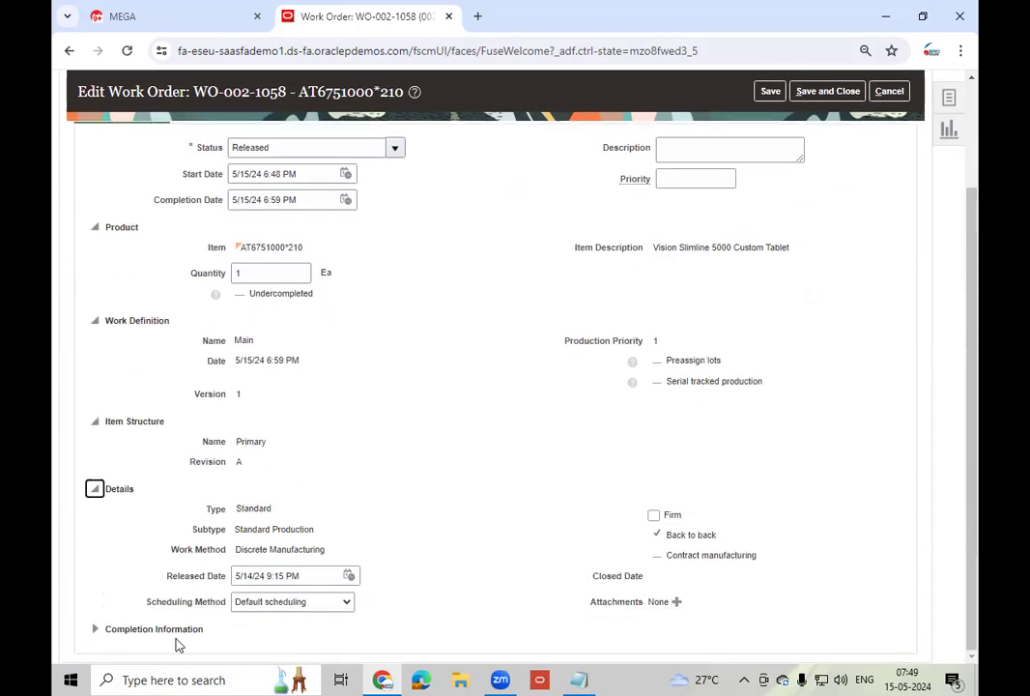
click(99, 631)
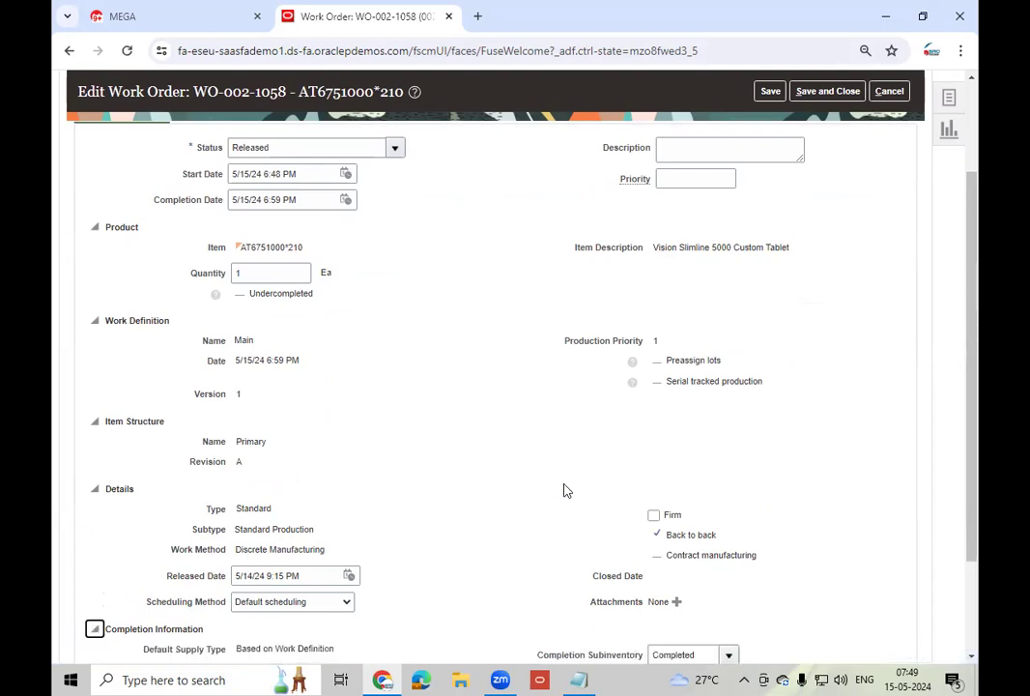
scroll(564, 490, down, 1)
scroll(566, 489, down, 2)
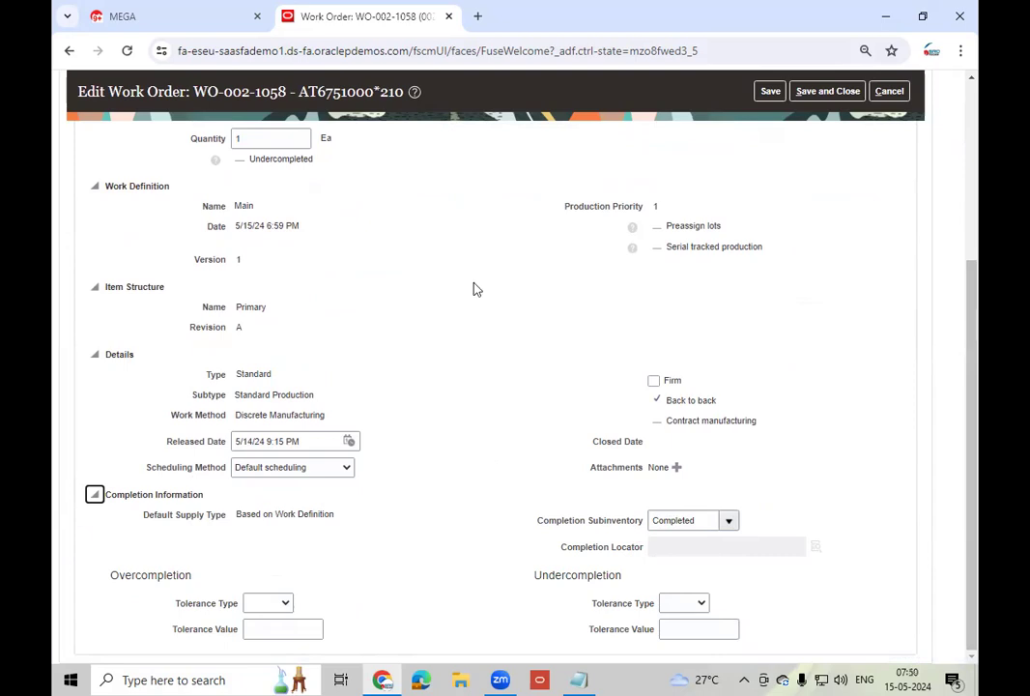
scroll(473, 288, up, 3)
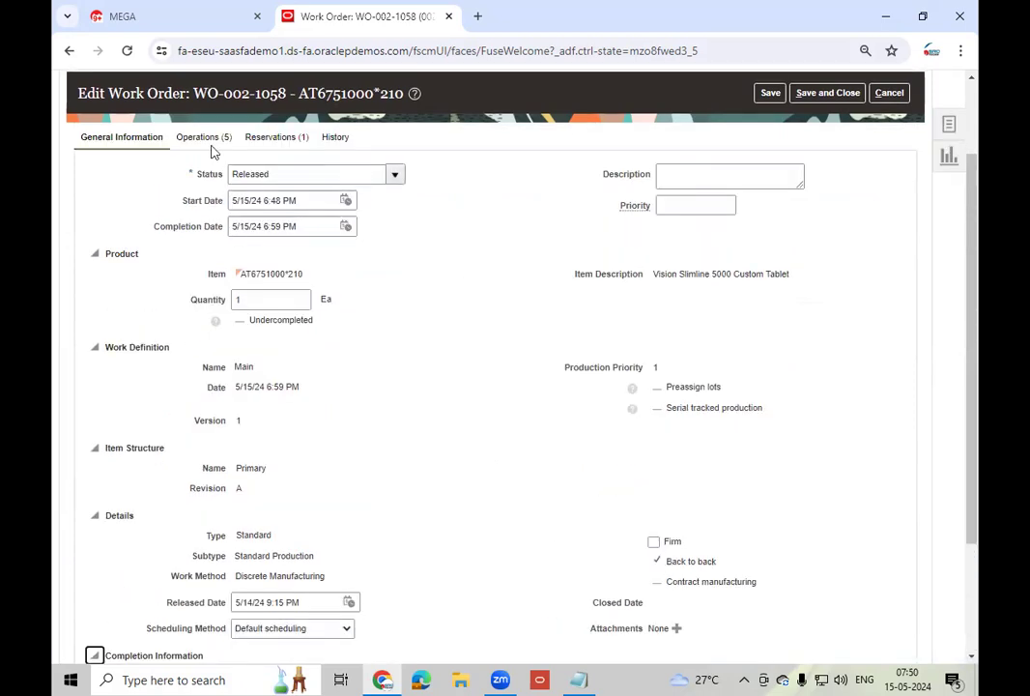
- Review the five operations and list all nine components of operation 10
click(209, 138)
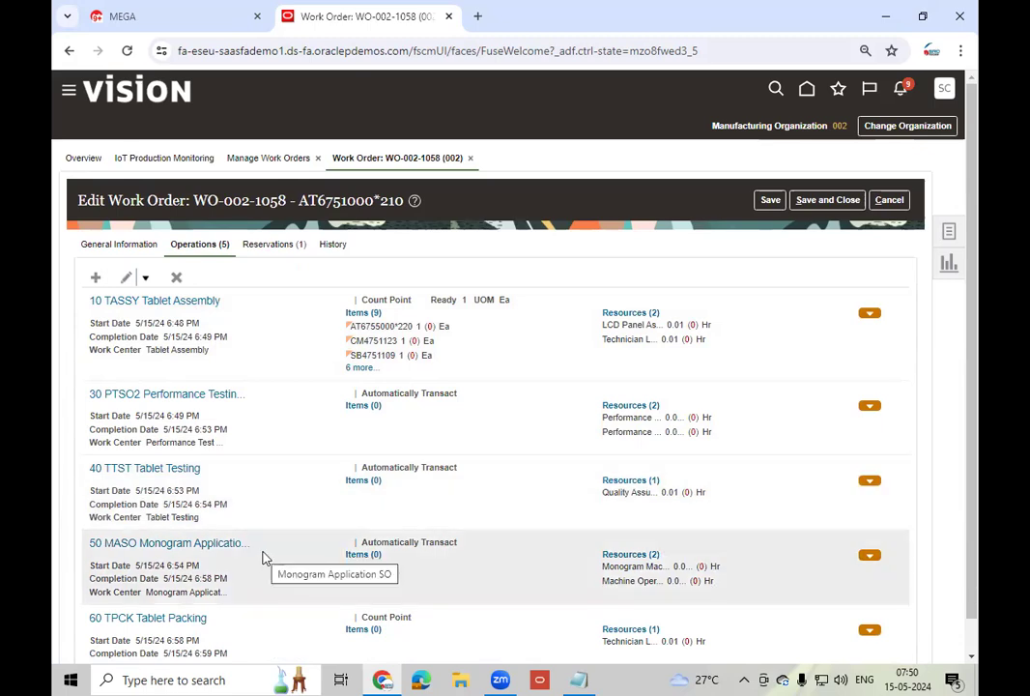
scroll(262, 559, down, 1)
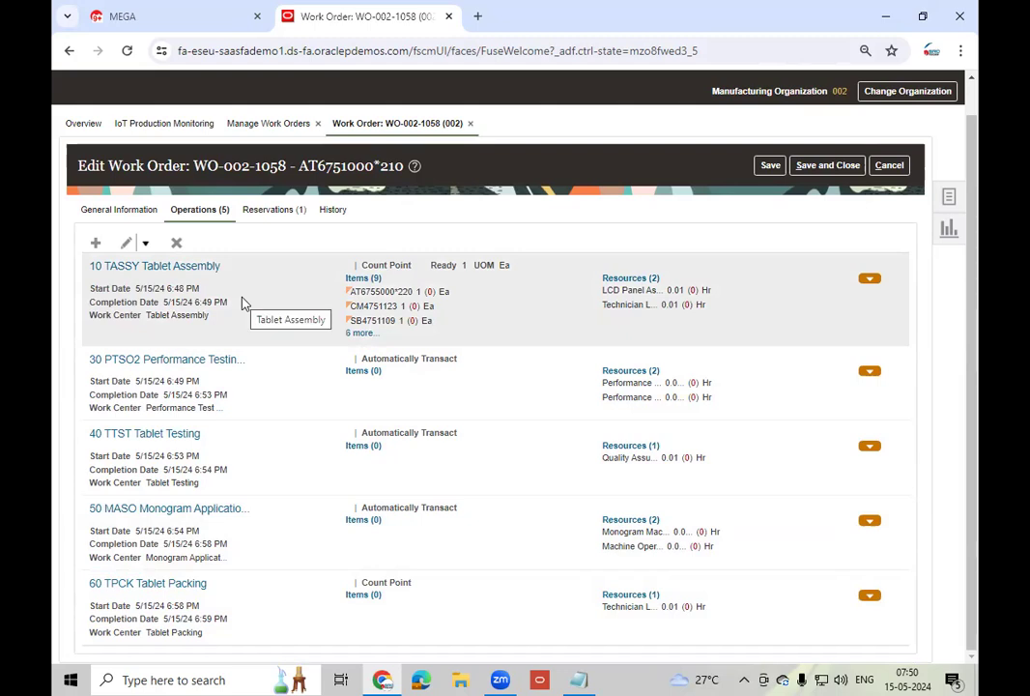
click(362, 332)
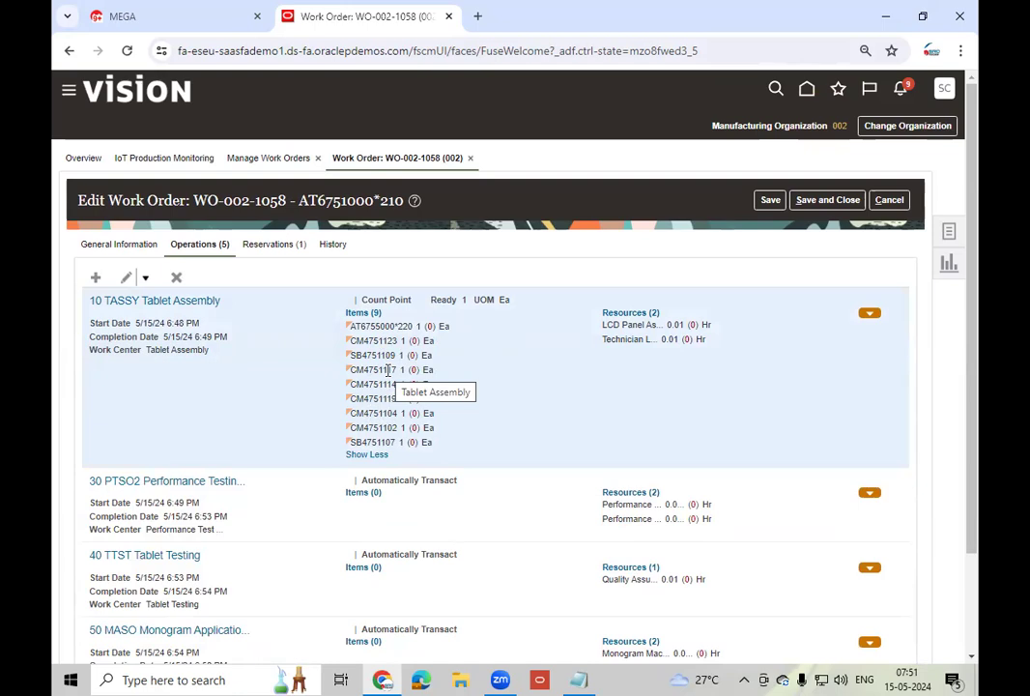
- Show the work order's reservation: 1 Ea against sales order line 1-1, due 5/14/24
click(286, 244)
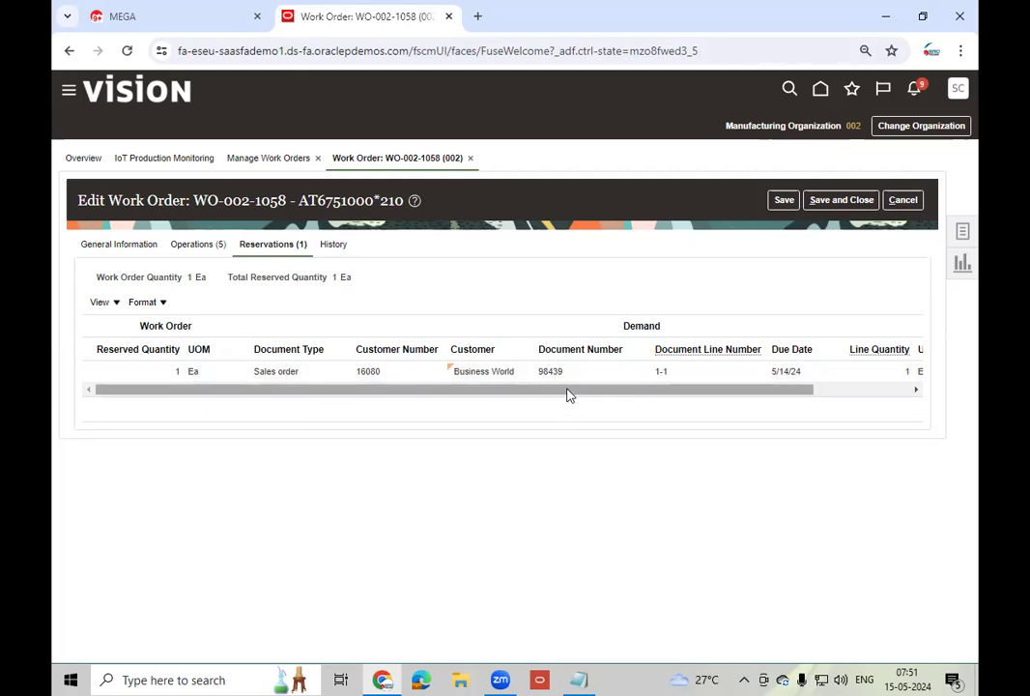
drag(568, 390, 708, 414)
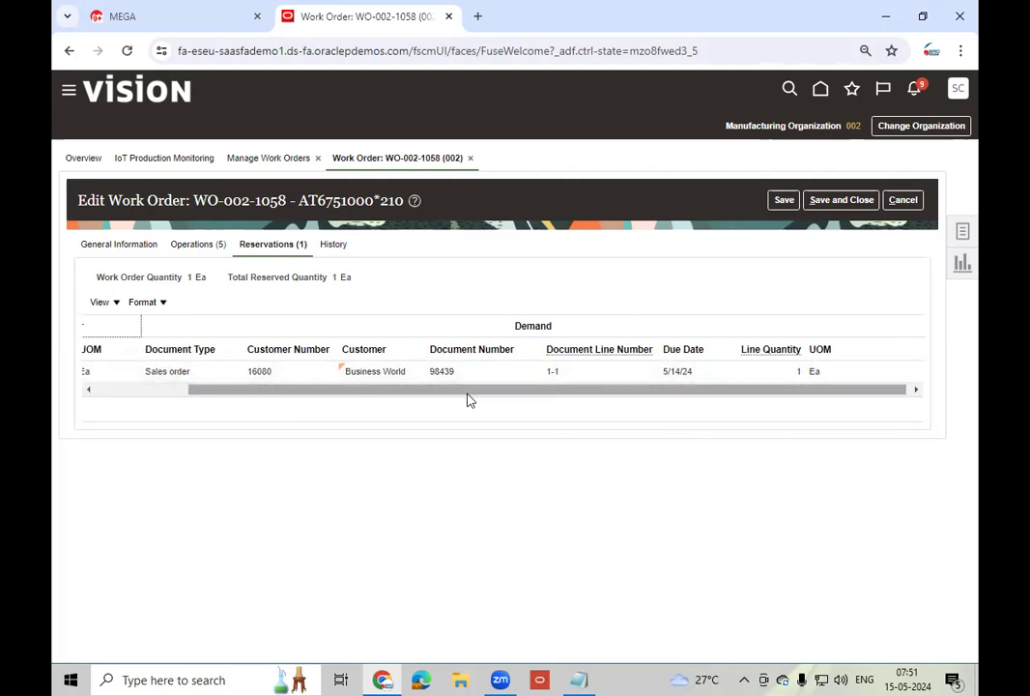
drag(473, 389, 216, 387)
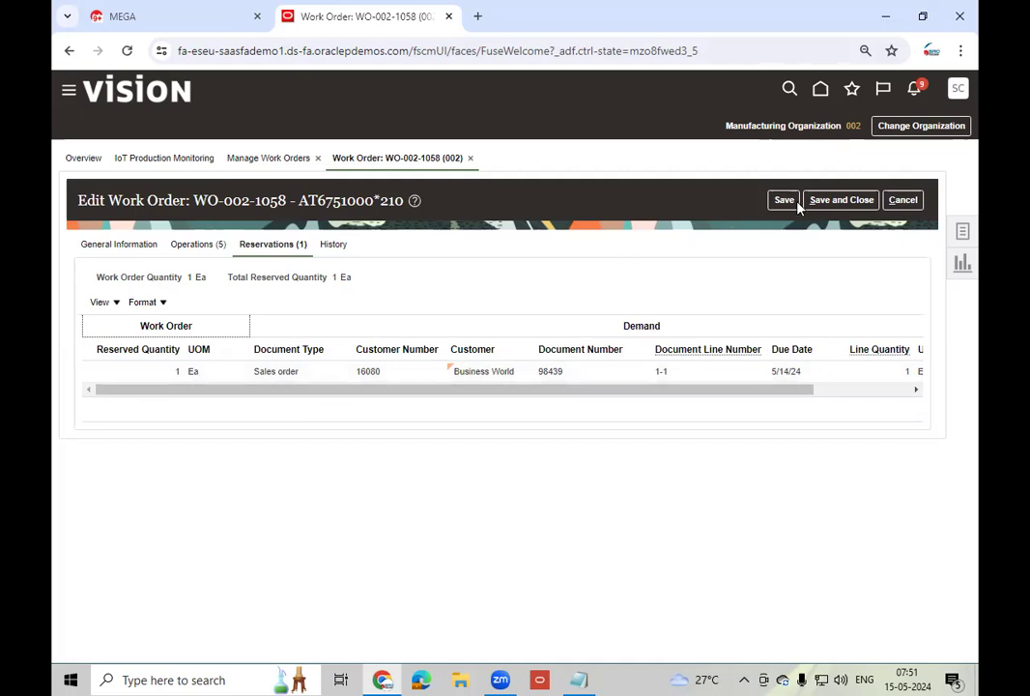
- Cancel out of the work order and bring up the Review Dispatch List
click(899, 202)
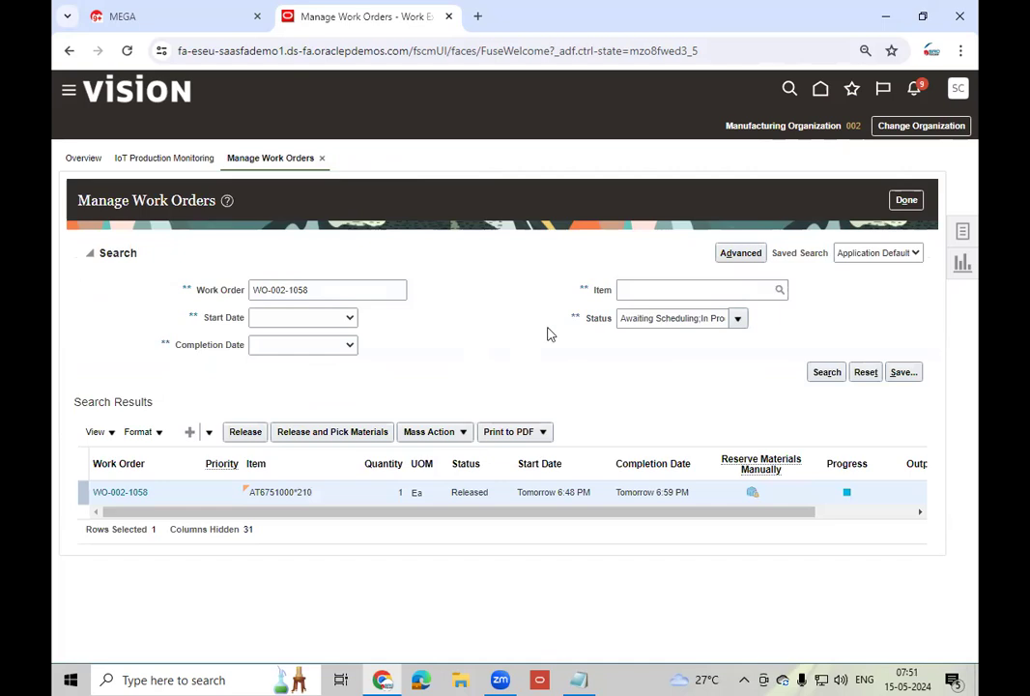
click(963, 231)
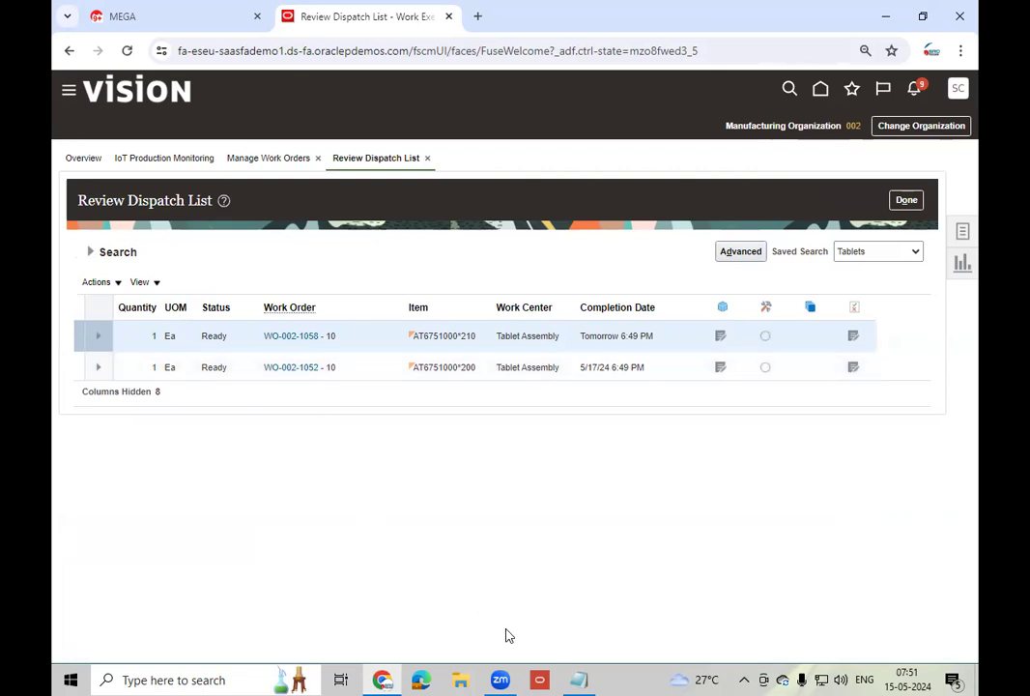
- Complete operation 10 of WO-002-1058 for 1 Ea with materials and resources
click(579, 679)
click(581, 679)
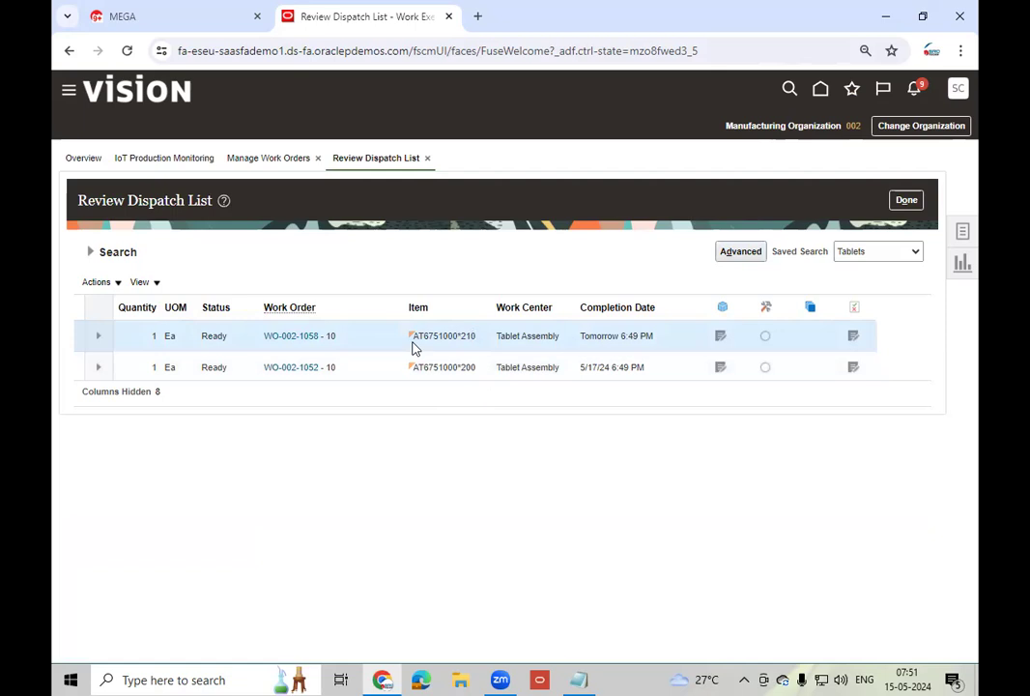
click(97, 335)
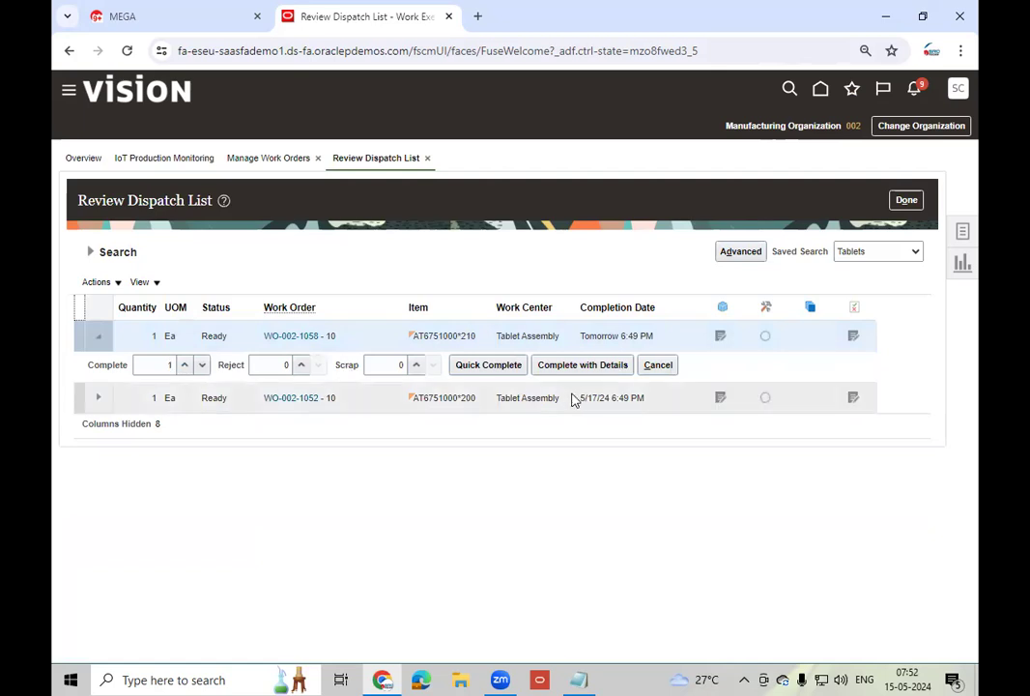
click(583, 366)
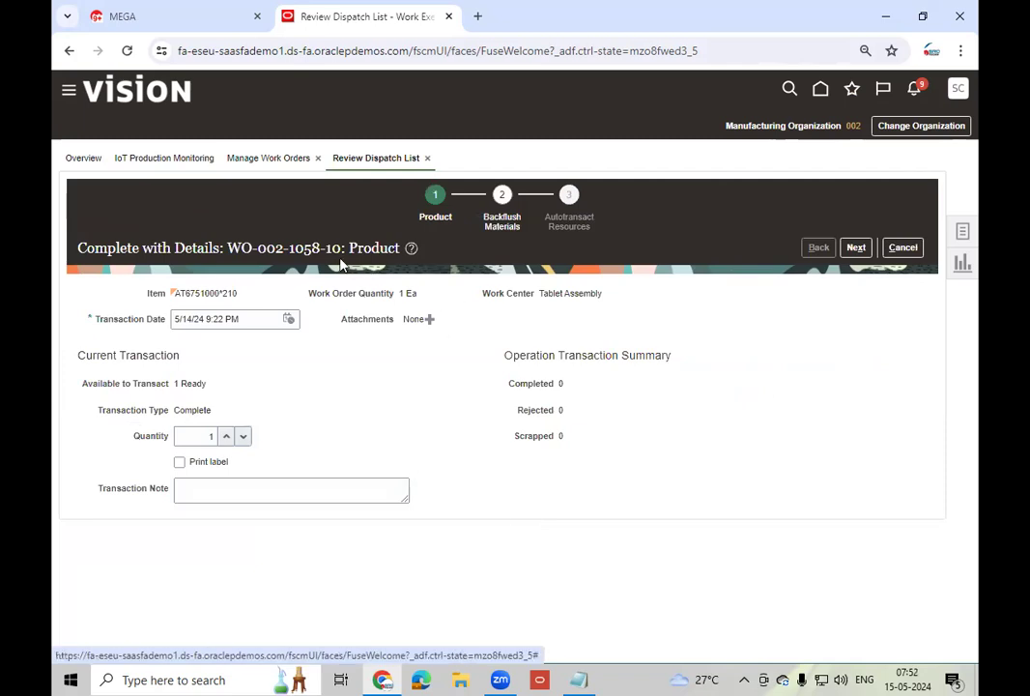
click(855, 249)
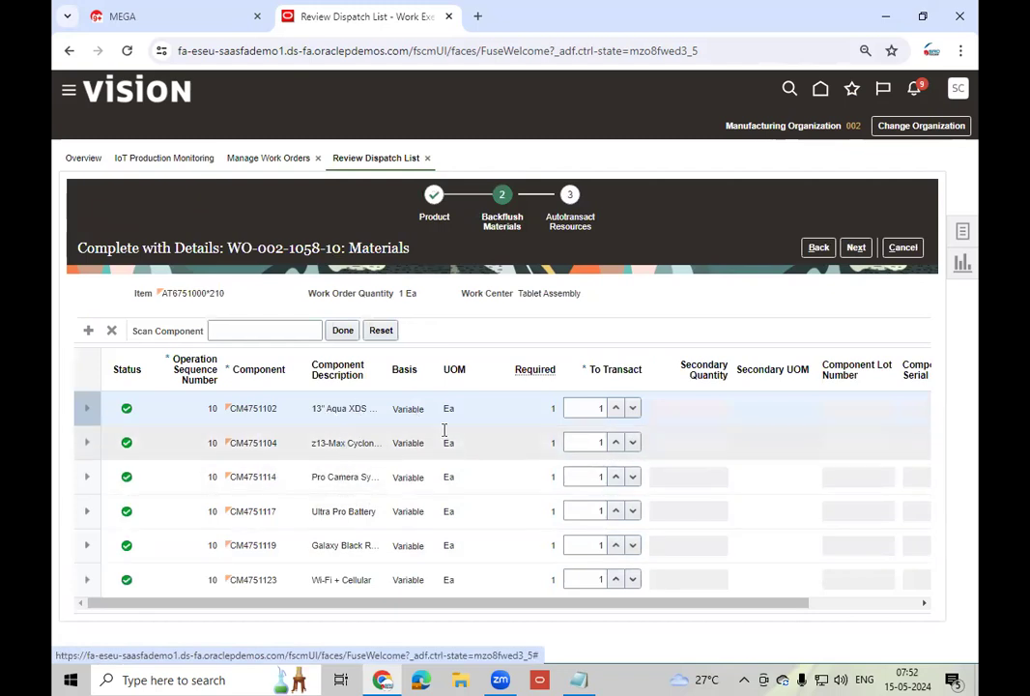
click(856, 249)
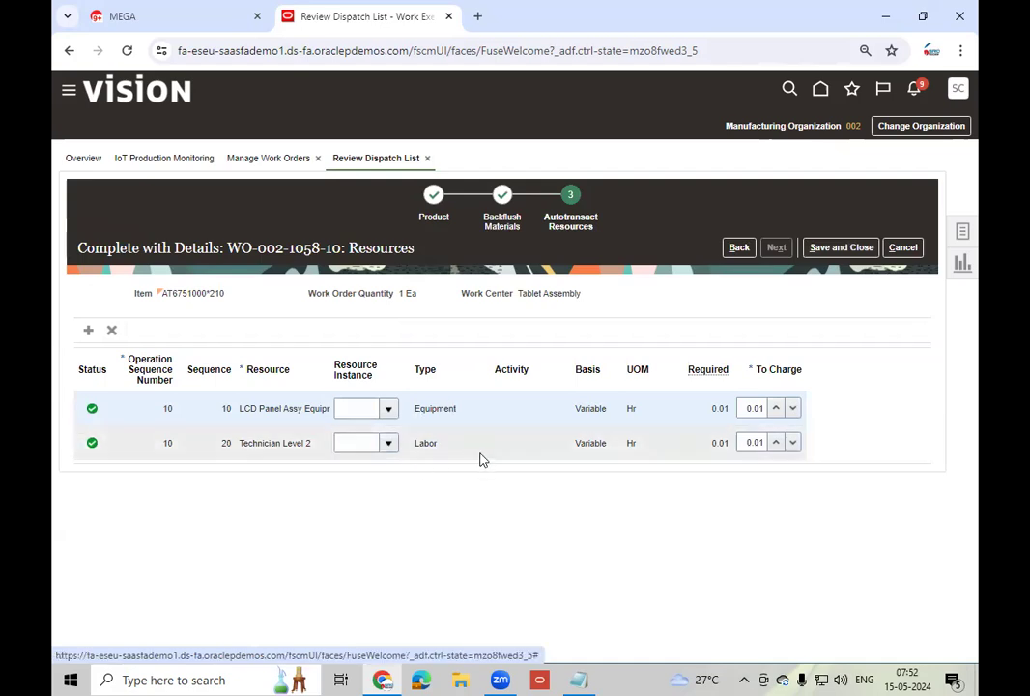
click(836, 248)
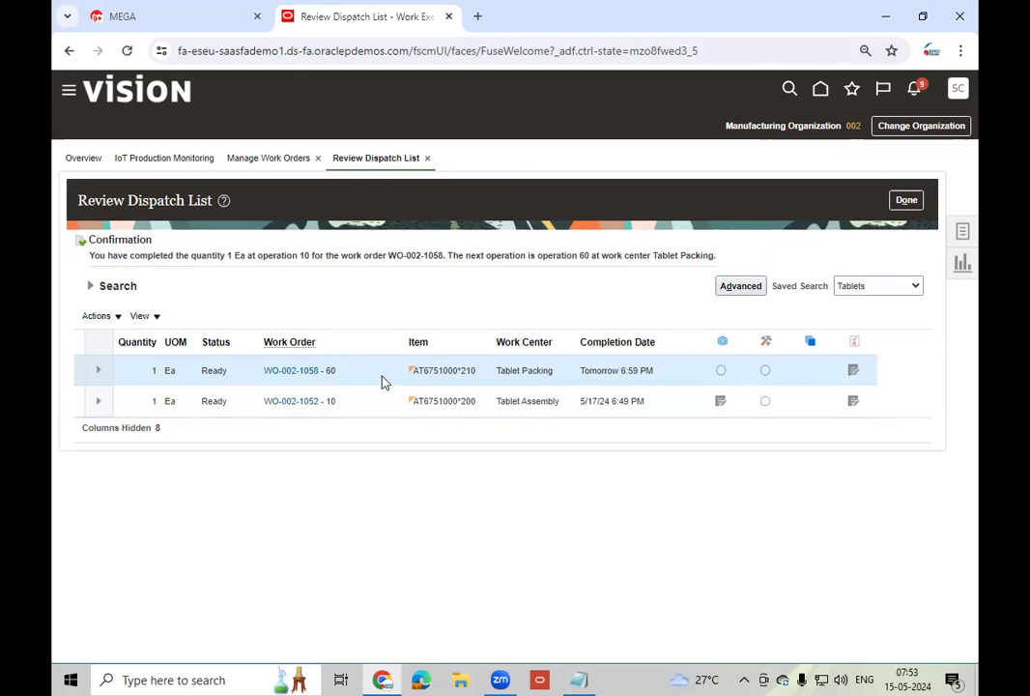
- Complete operation 60 of WO-002-1058 for 1 Ea with subinventory set to Stores
click(98, 370)
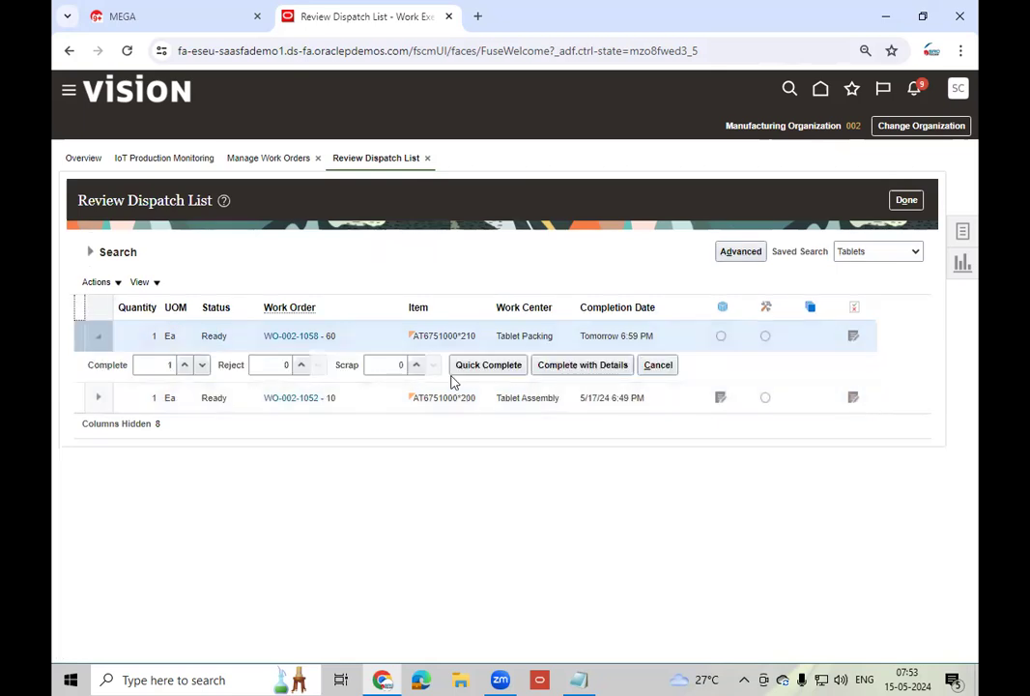
click(570, 371)
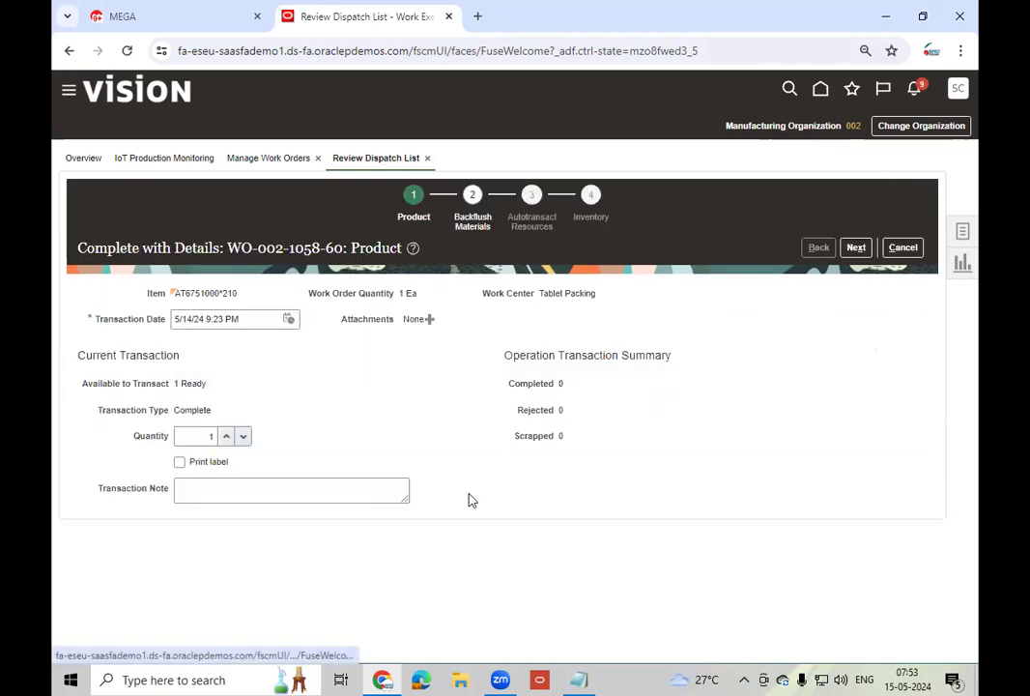
click(858, 248)
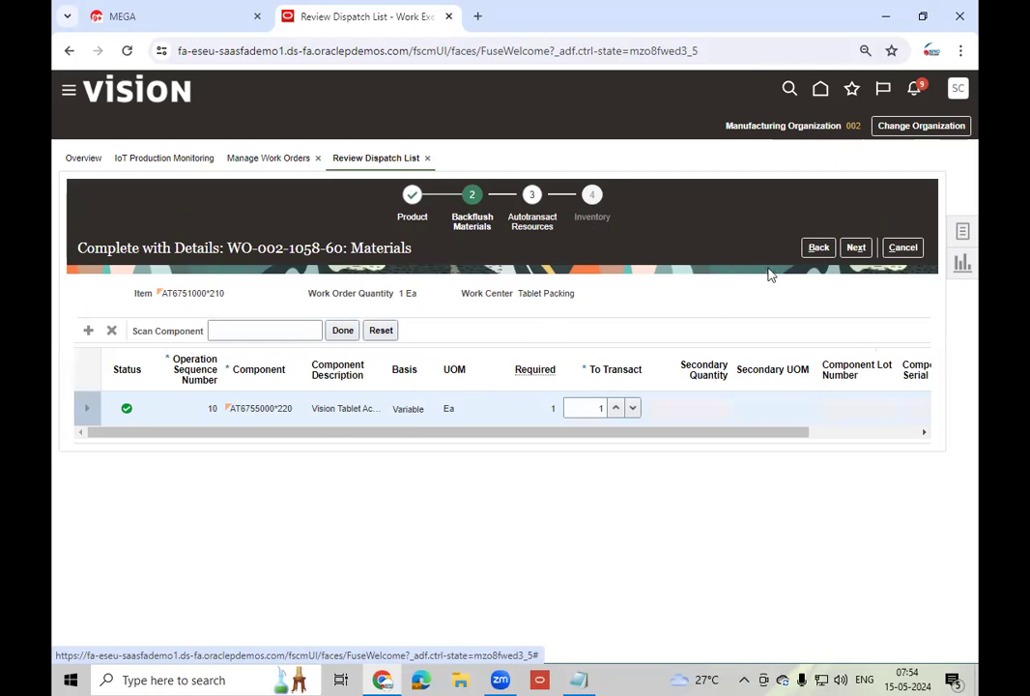
click(857, 248)
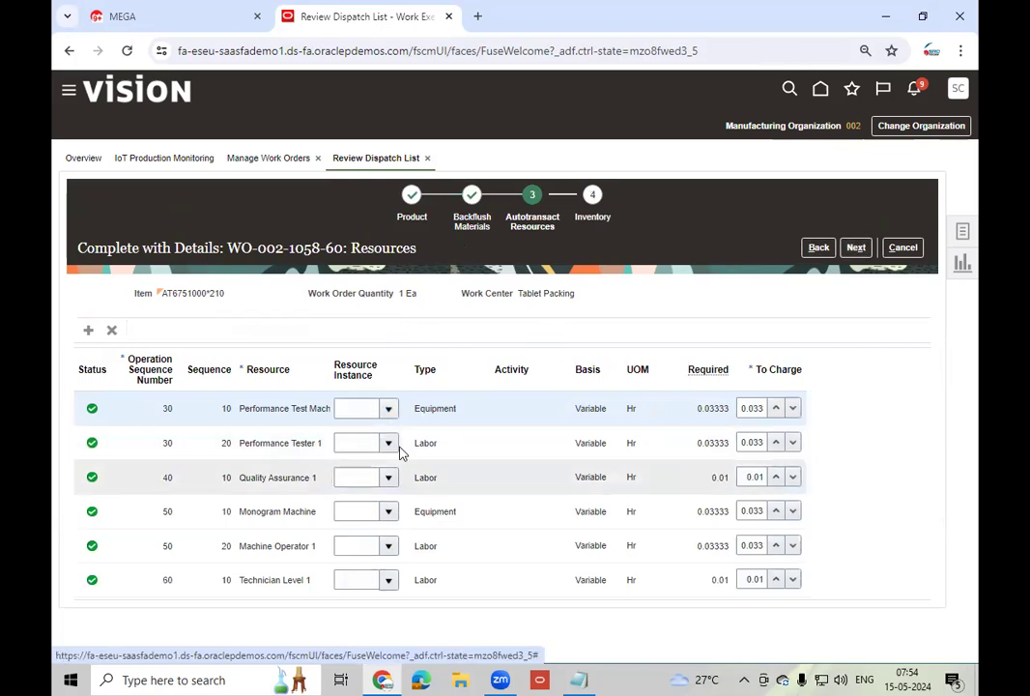
click(856, 248)
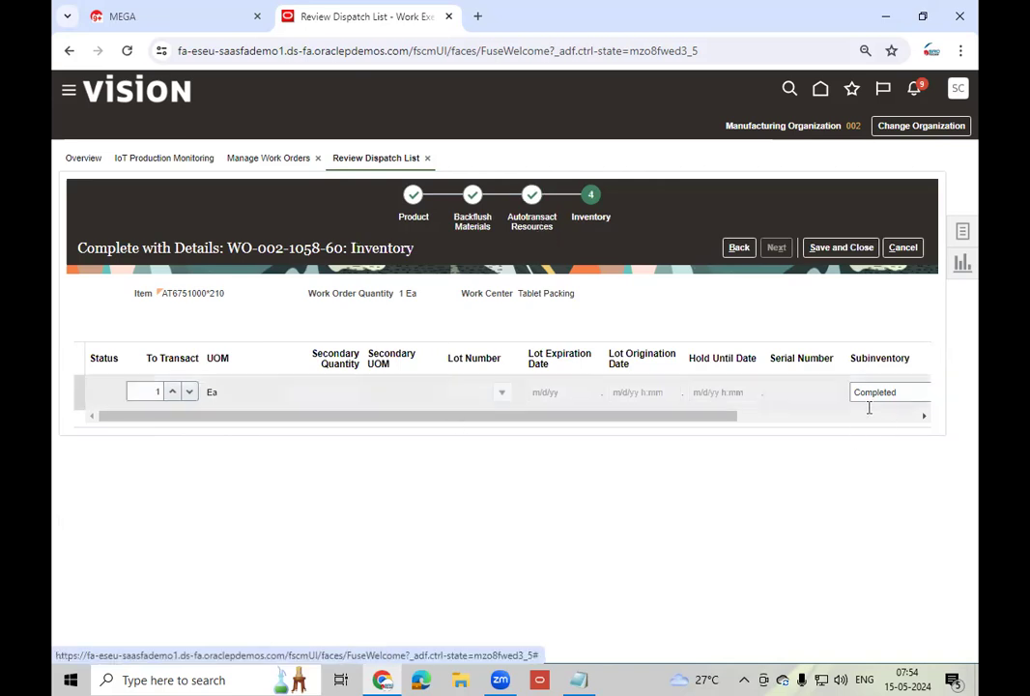
drag(674, 418, 780, 407)
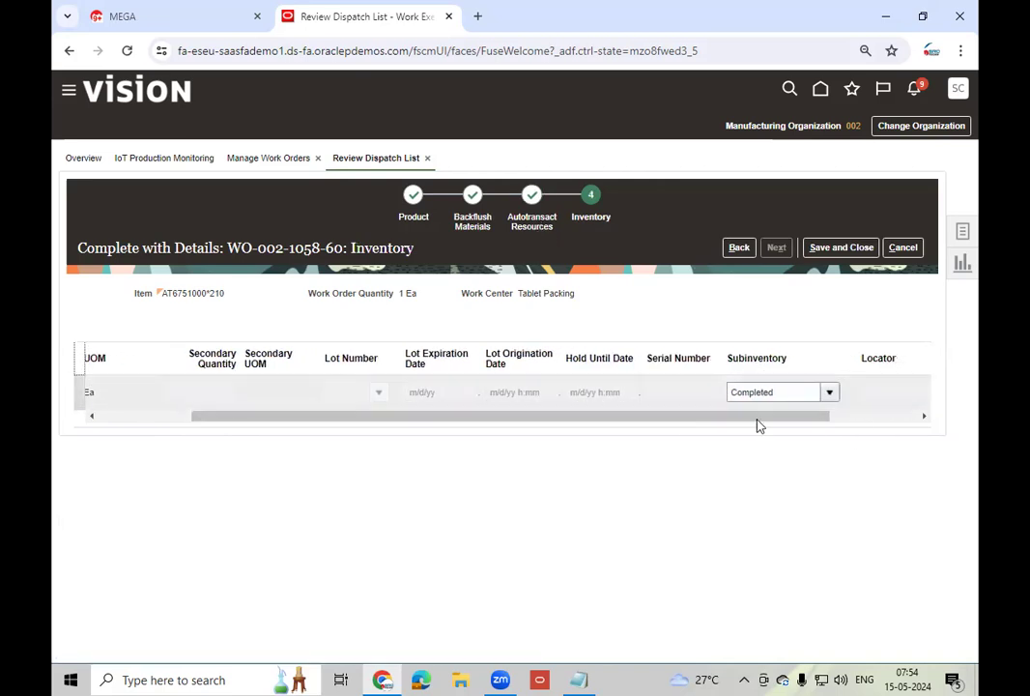
click(817, 391)
click(829, 392)
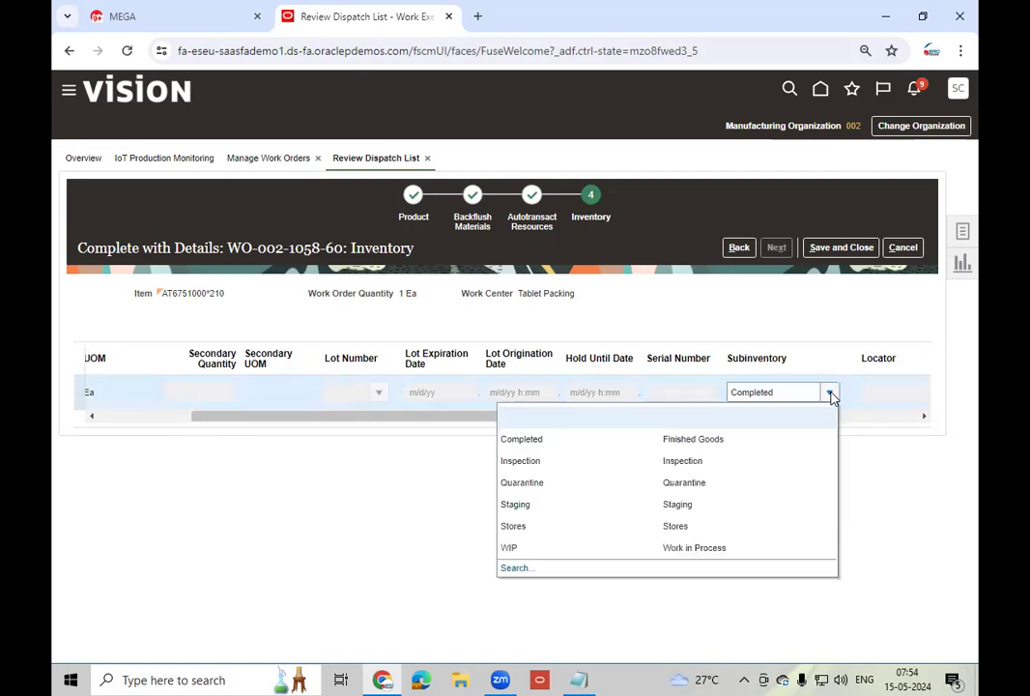
click(565, 525)
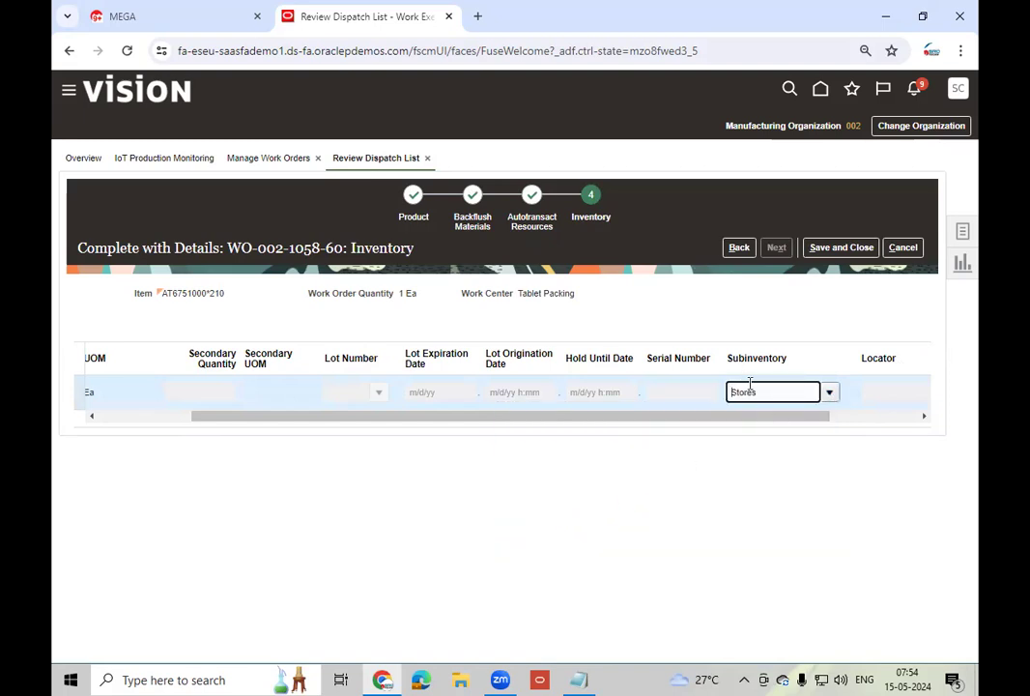
click(842, 247)
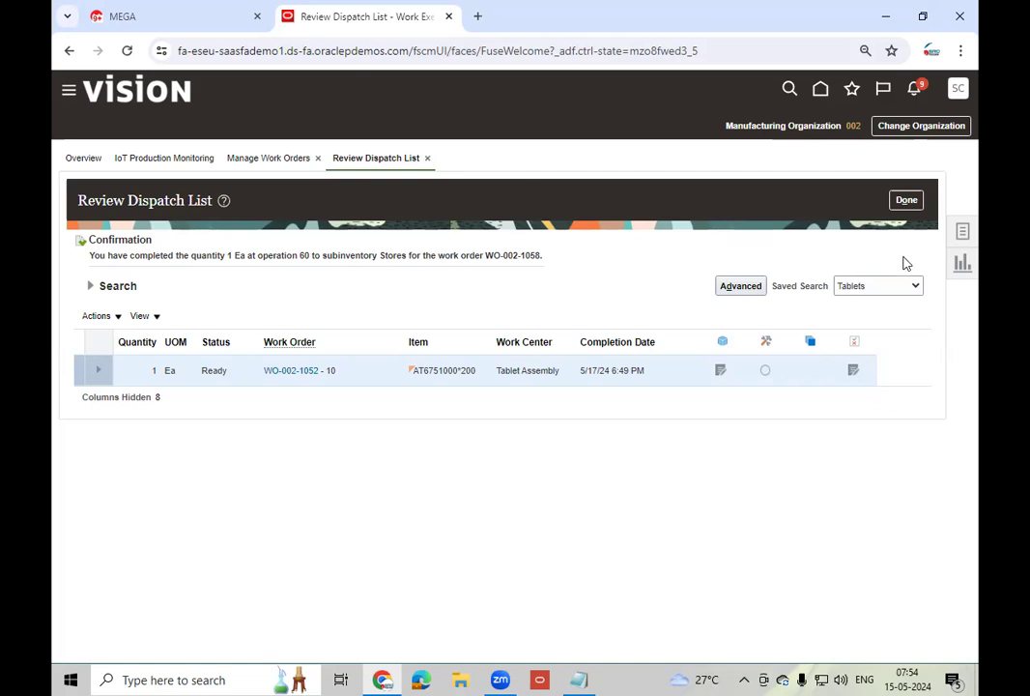
- Close the dispatch list and work order pages and return to the home page
click(908, 200)
click(918, 201)
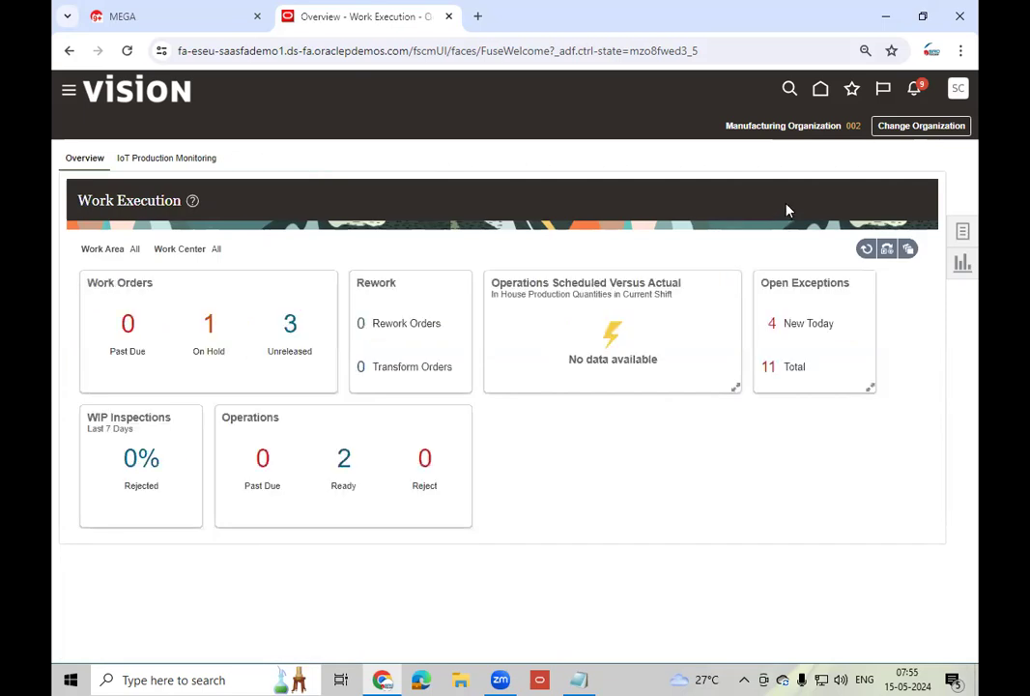
click(819, 88)
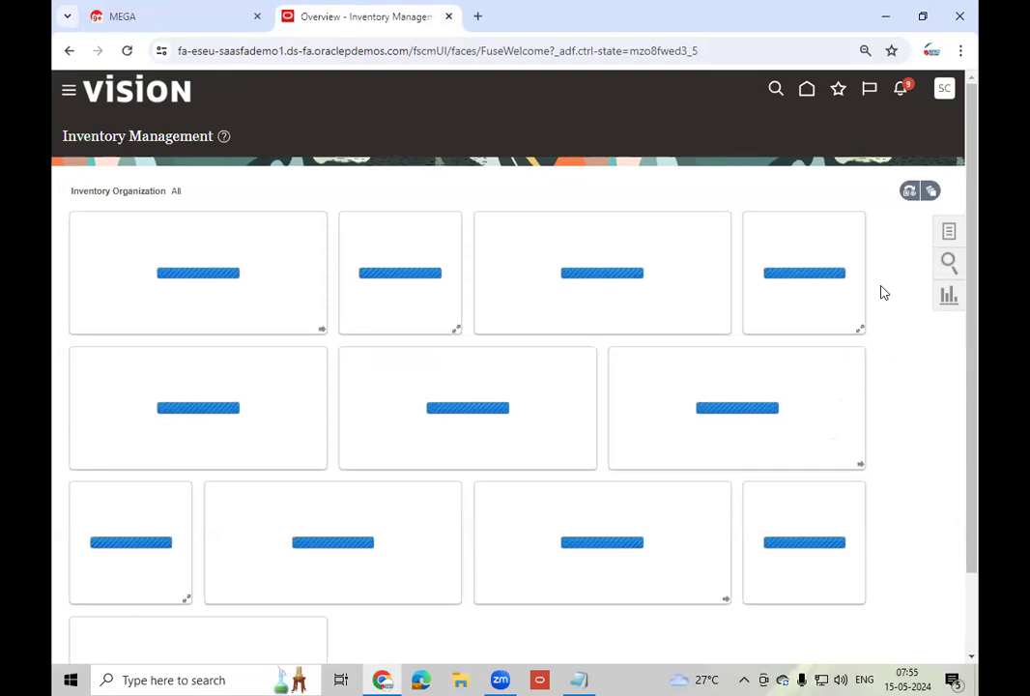
- Set the inventory organization to 002 and open the Manage Item Quantities task
click(910, 191)
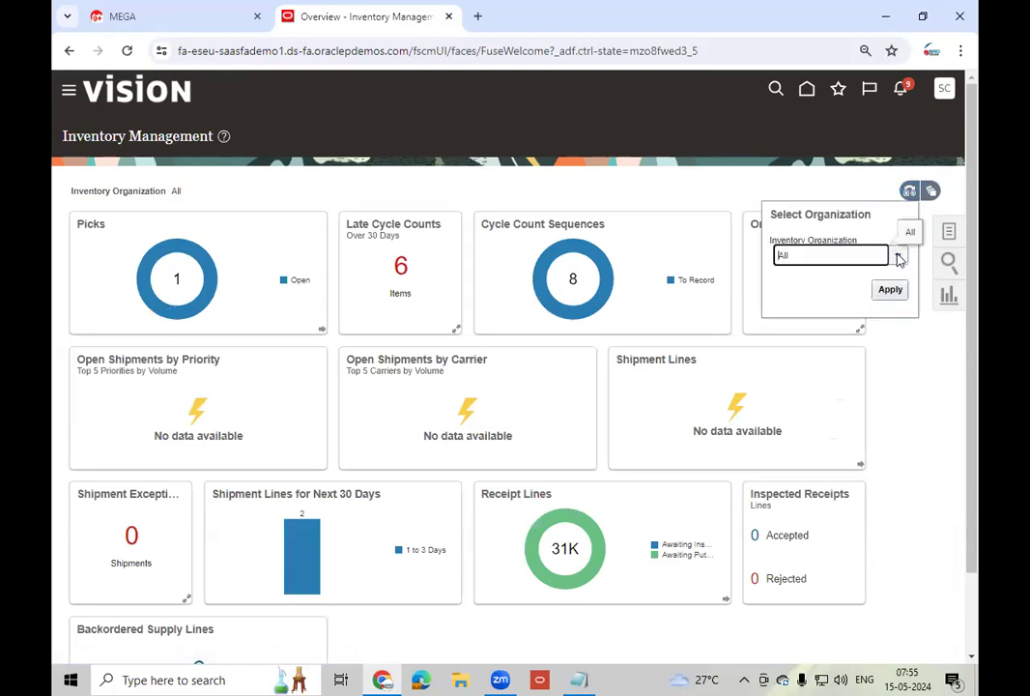
click(898, 255)
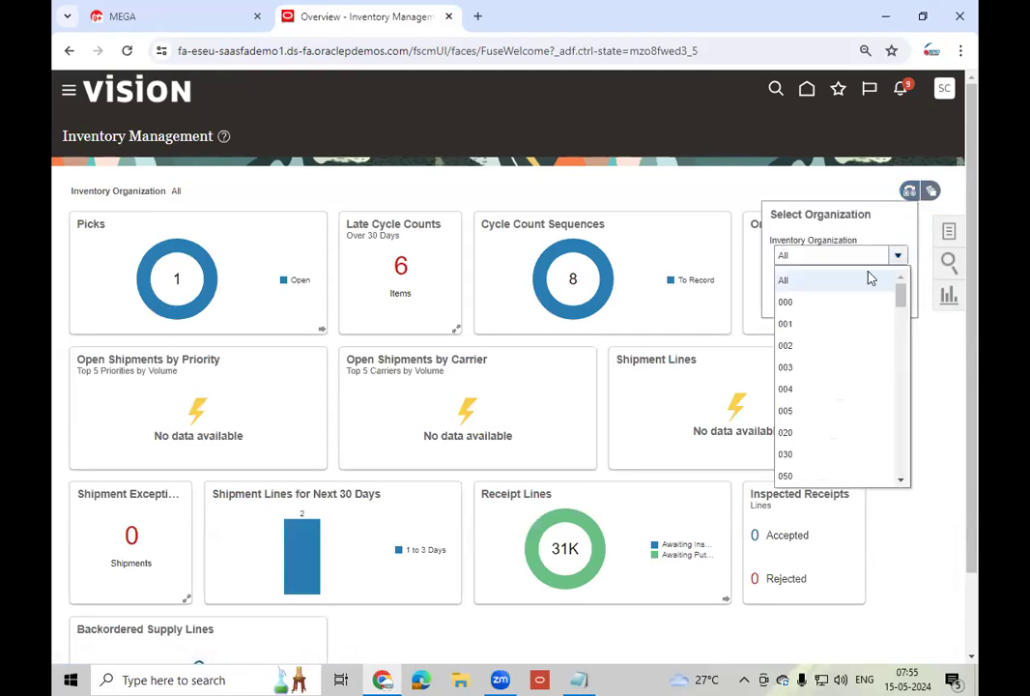
click(805, 345)
click(889, 290)
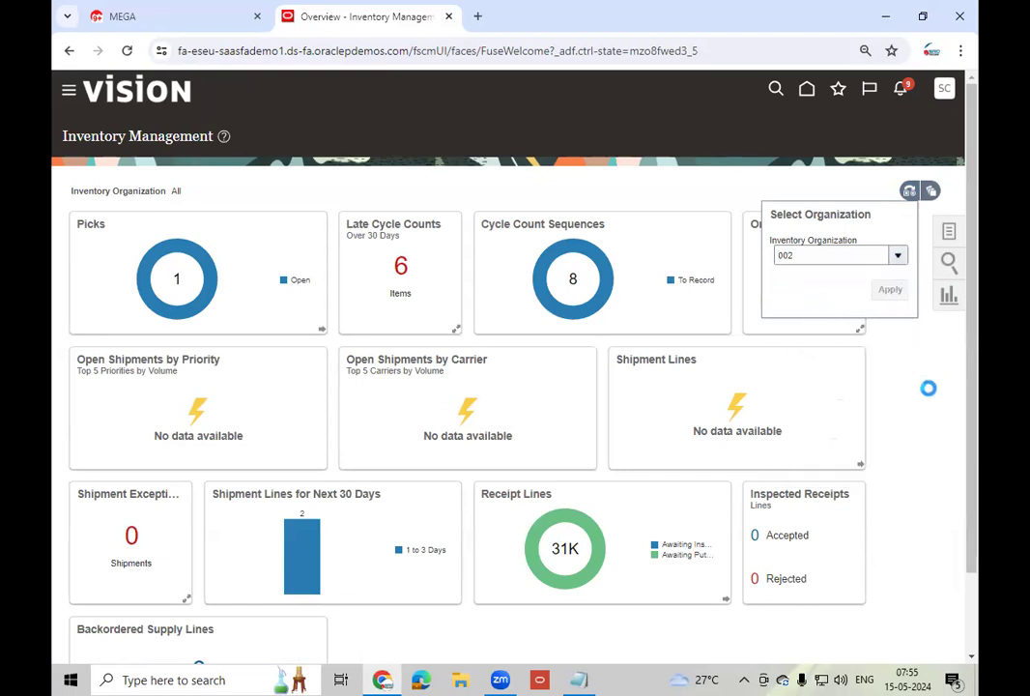
click(951, 232)
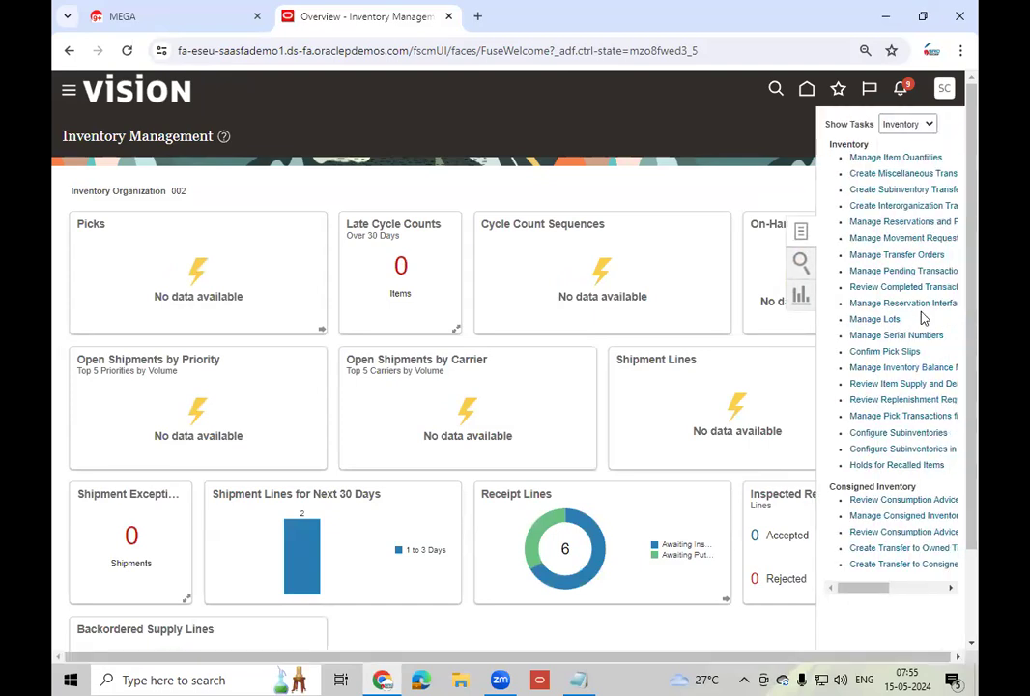
click(907, 159)
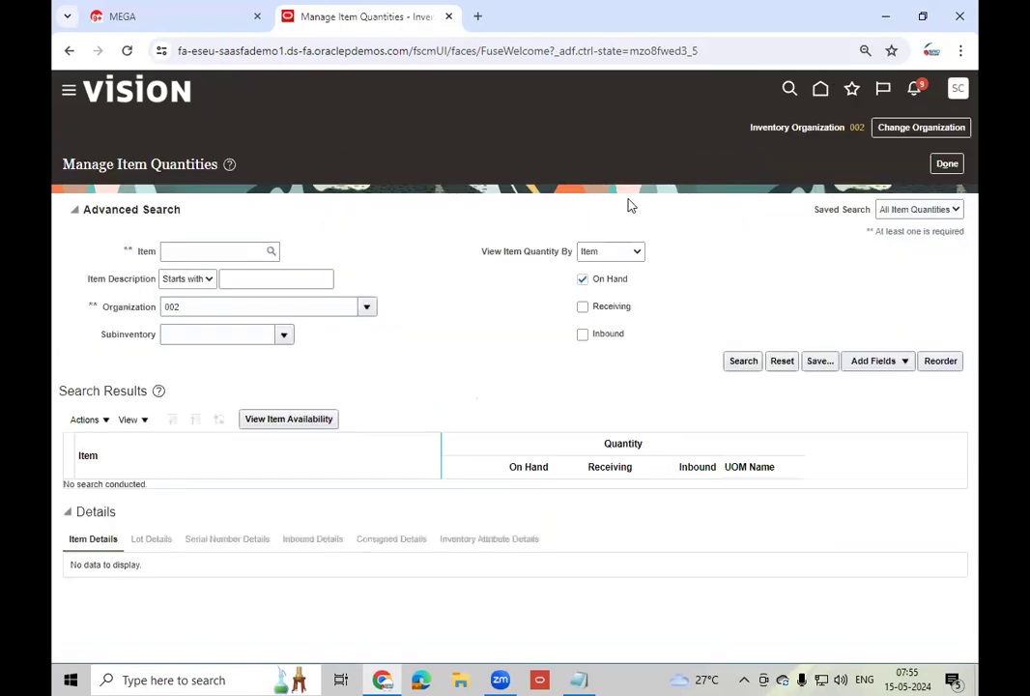
- Search on-hand quantities for item AT6751000*210, pasting the base number from Notepad
click(236, 251)
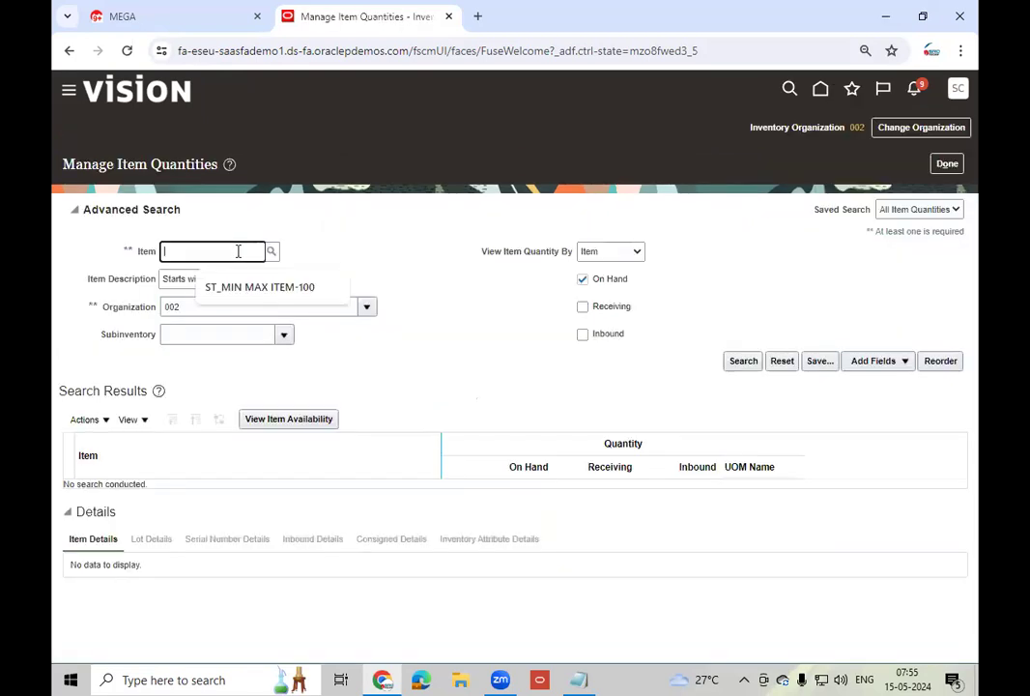
click(579, 679)
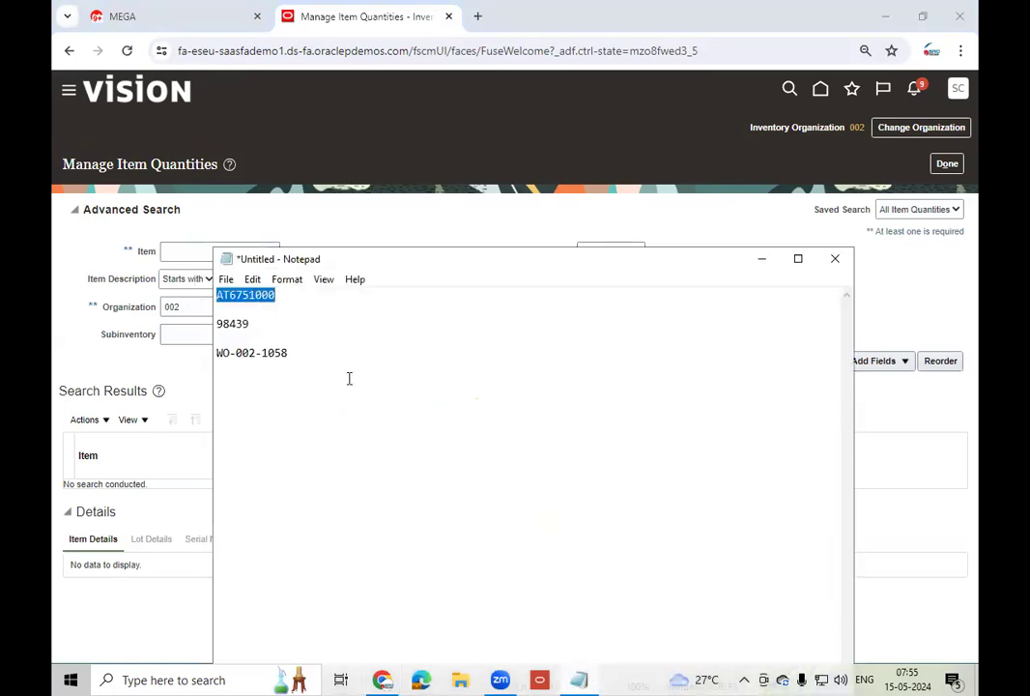
click(179, 252)
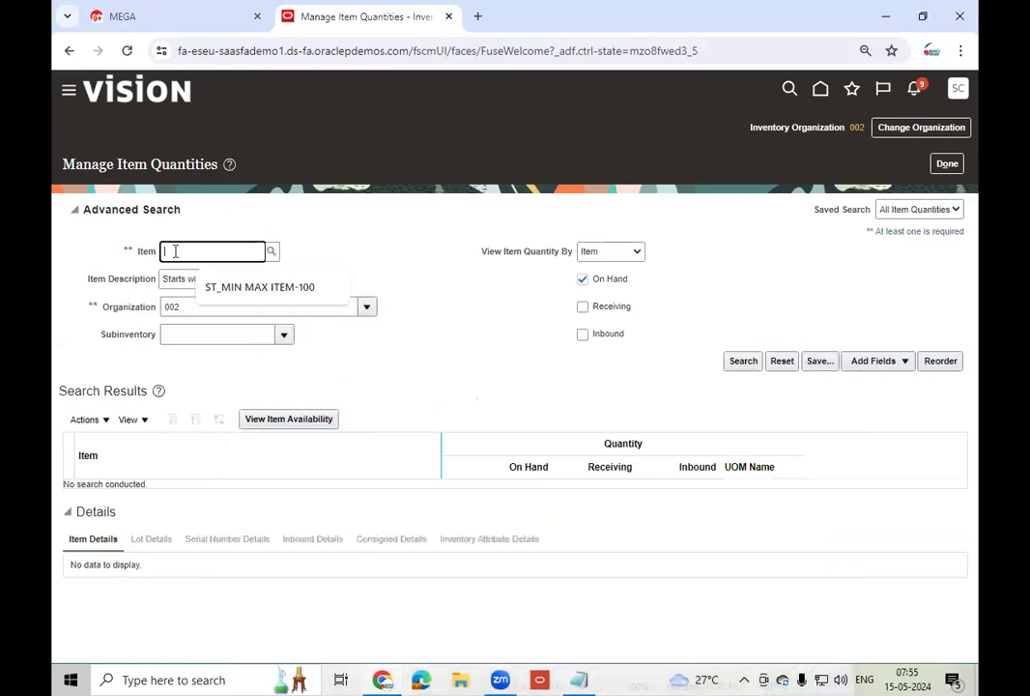
text(AT6751000)
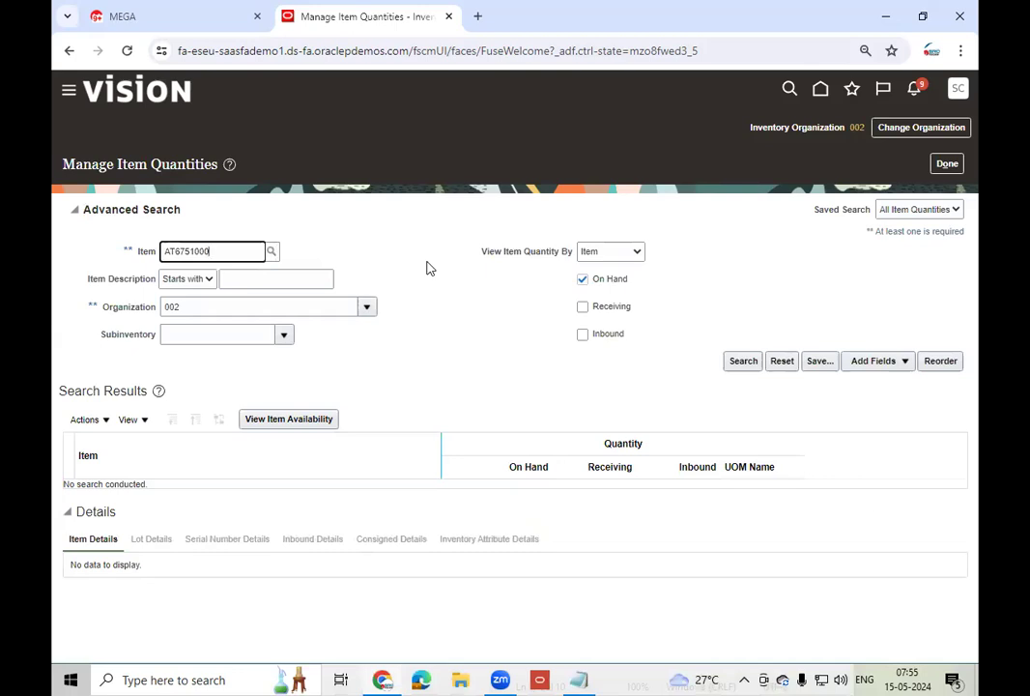
text(*210)
click(744, 371)
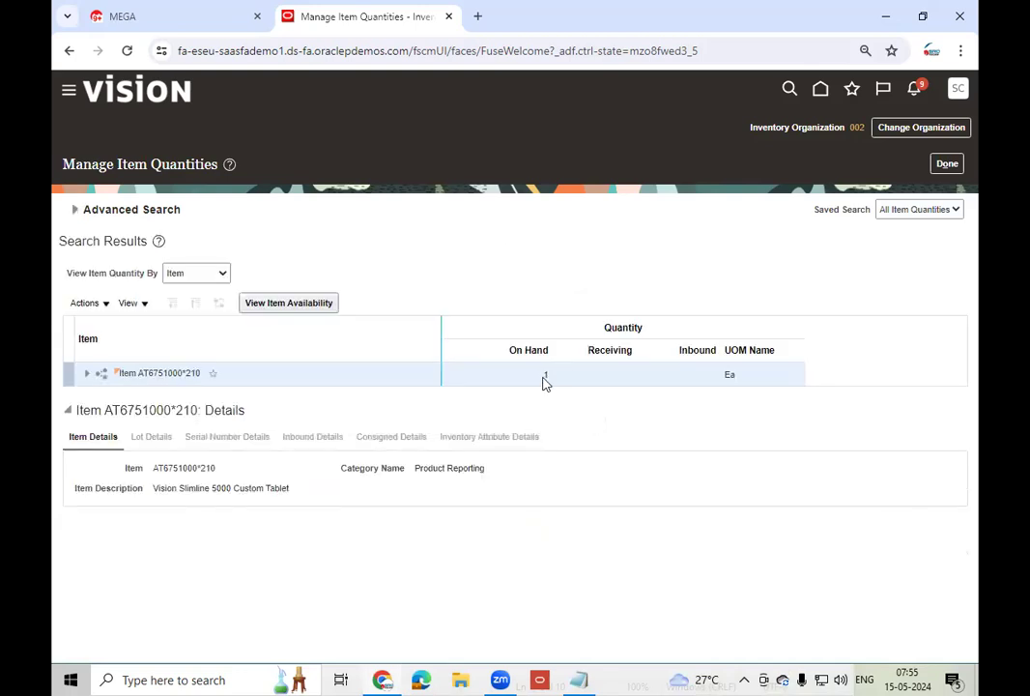
- Expand the item and Organization 002 to view Stores subinventory availability of 1 Ea
click(88, 377)
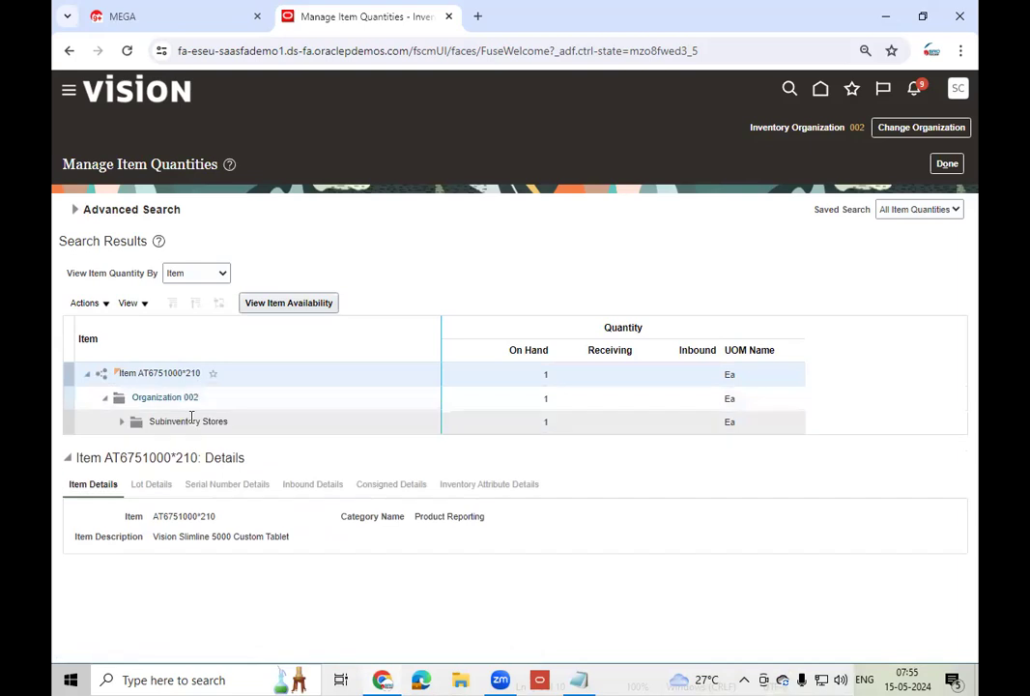
click(250, 424)
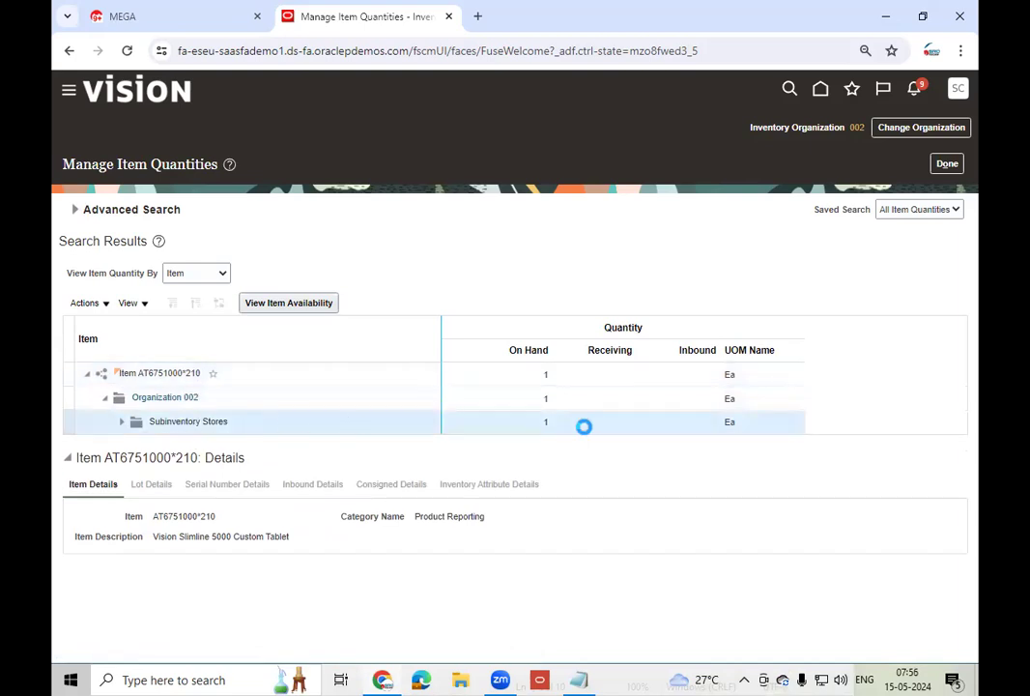
click(293, 306)
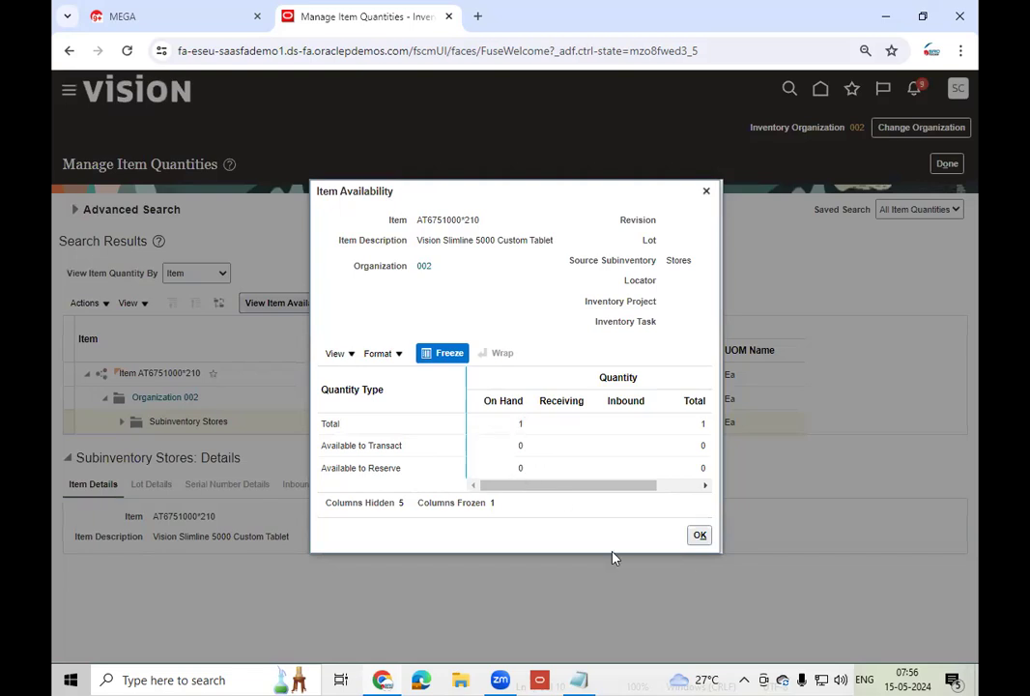
click(699, 536)
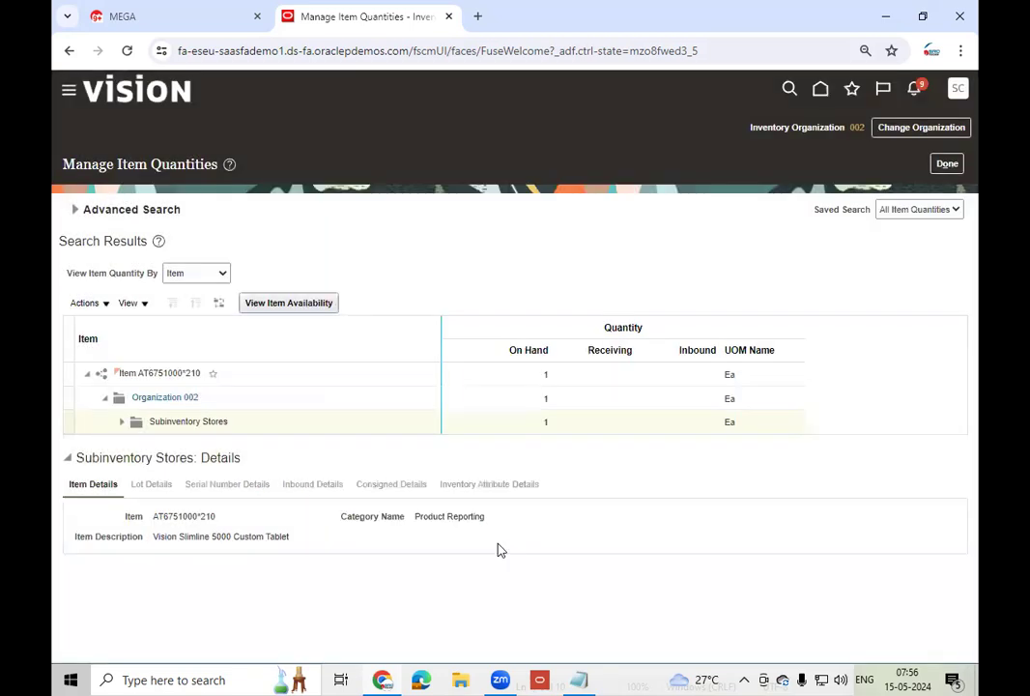
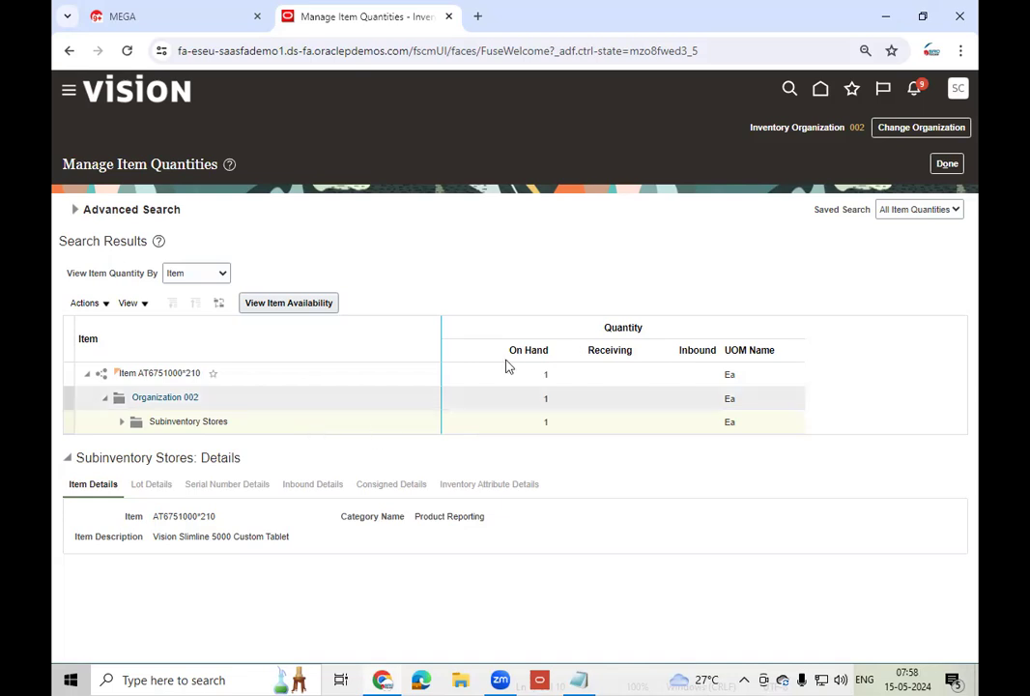
- Leave the item quantities page for the organization 002 Inventory Management overview
click(947, 164)
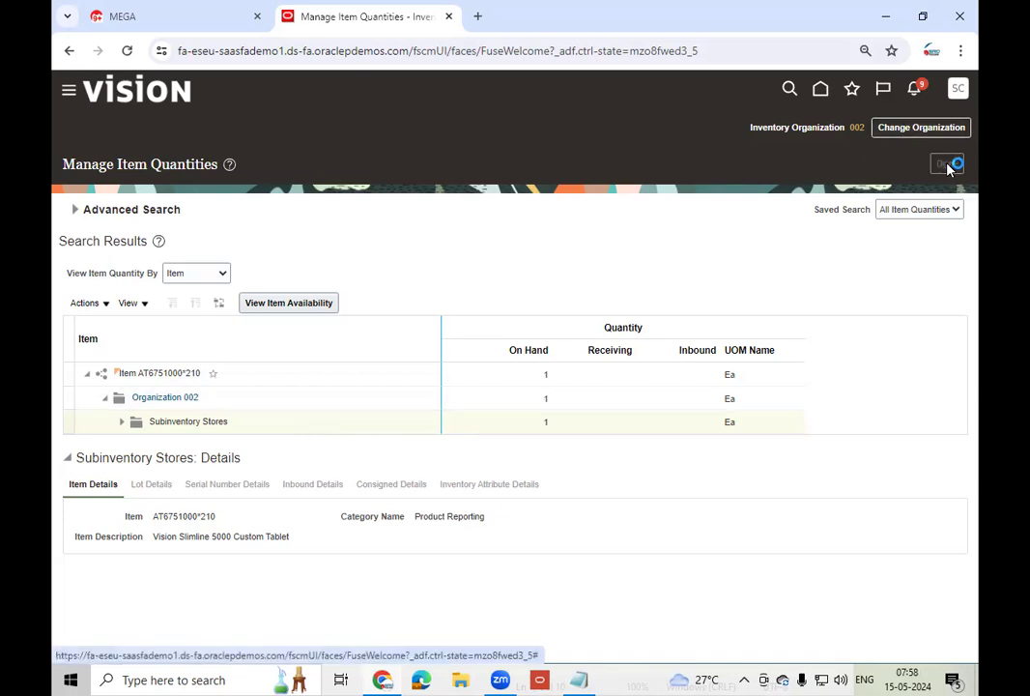
- Copy order number 98439 from the Notepad notes
click(579, 679)
click(237, 324)
double_click(236, 323)
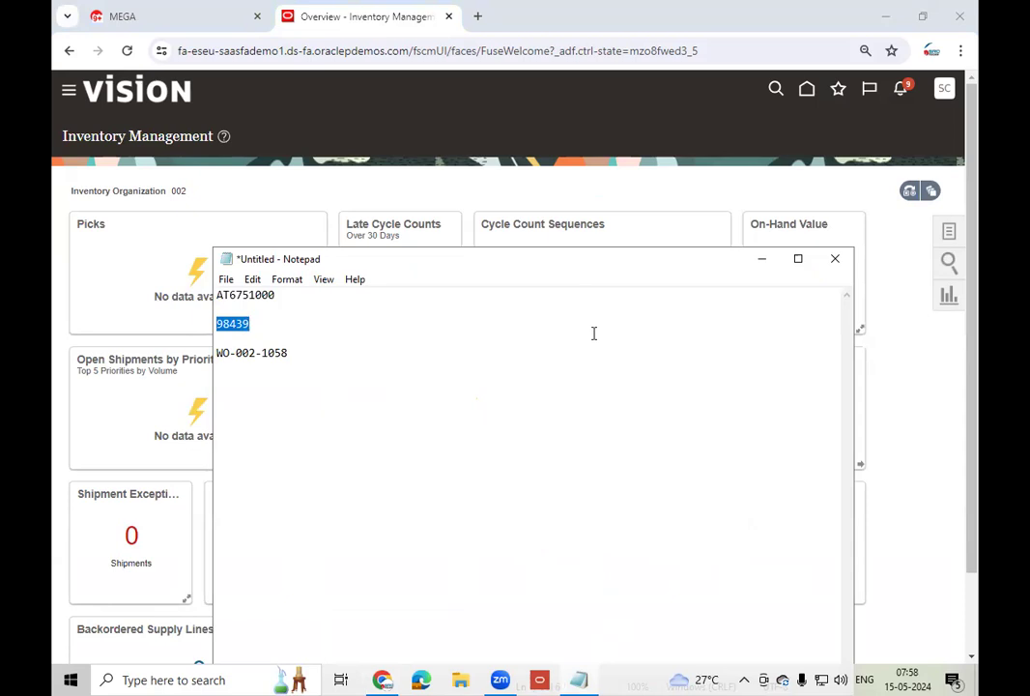
click(763, 259)
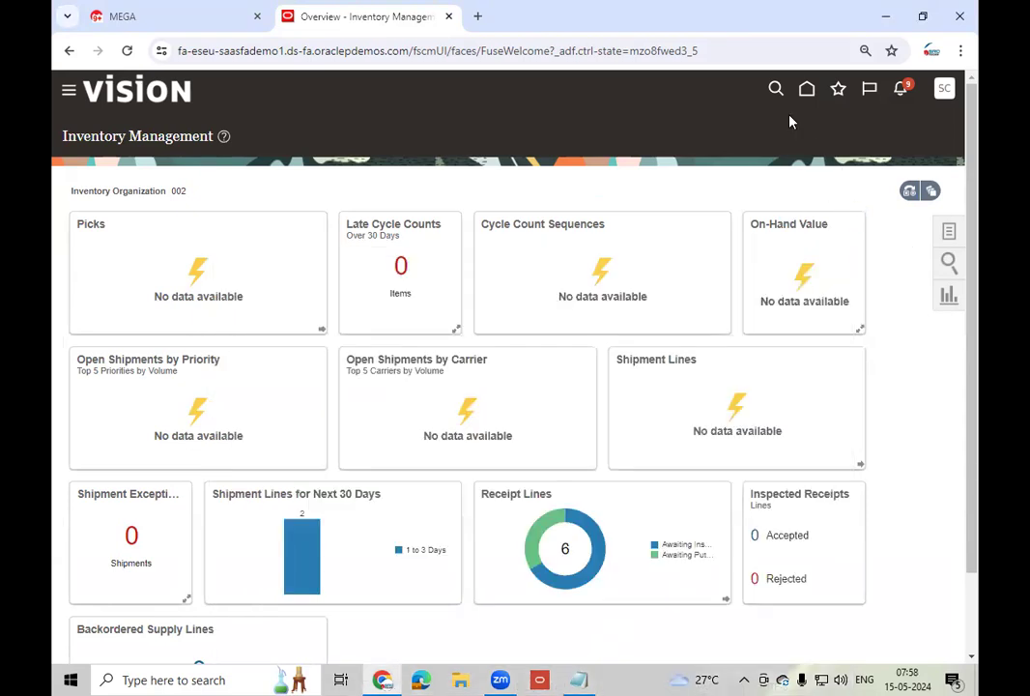
- Go from Home to the Order Management work area and search for order 98439
click(807, 91)
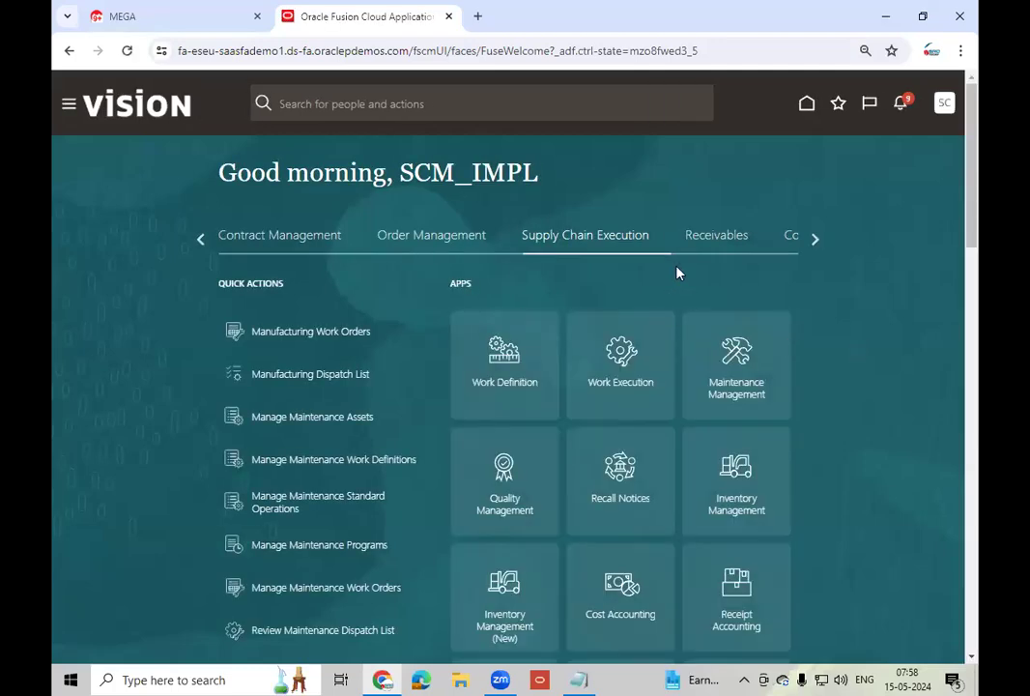
click(435, 238)
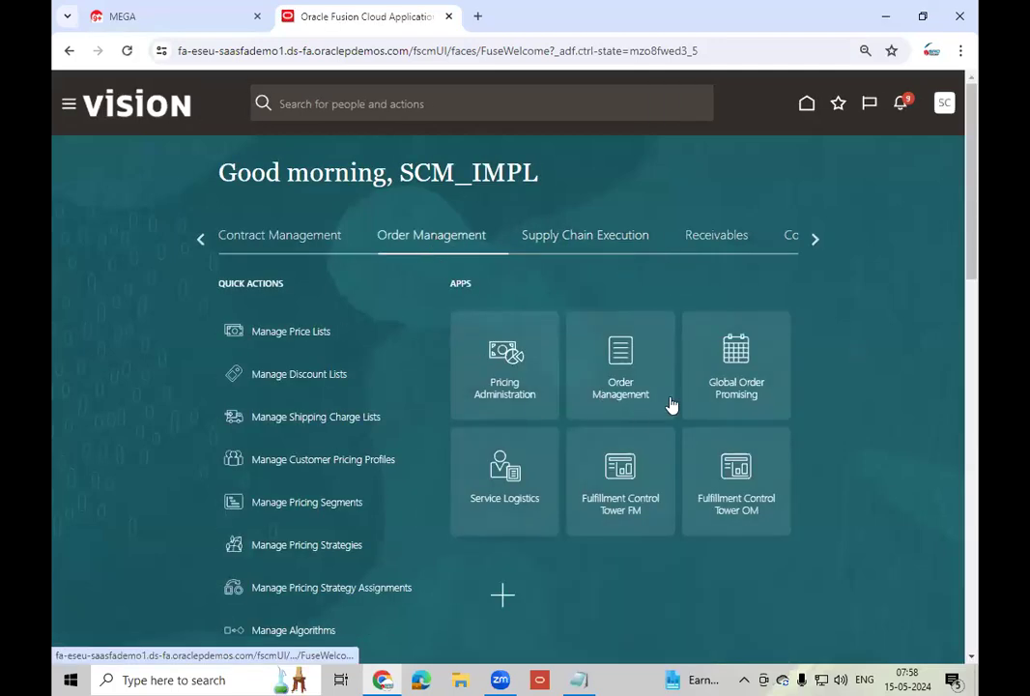
click(624, 406)
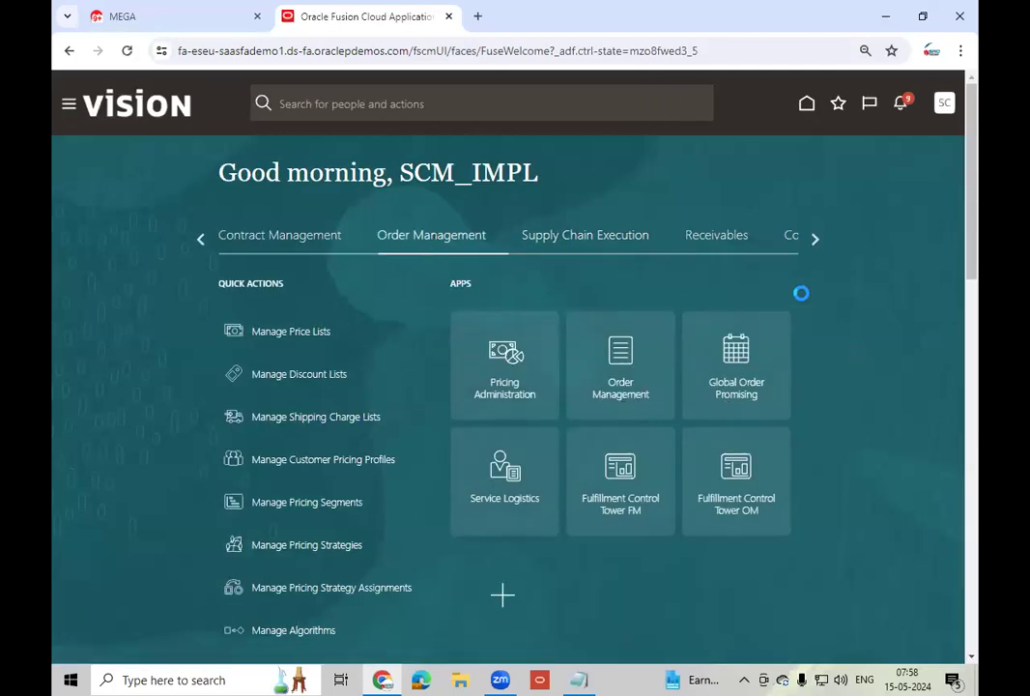
click(652, 129)
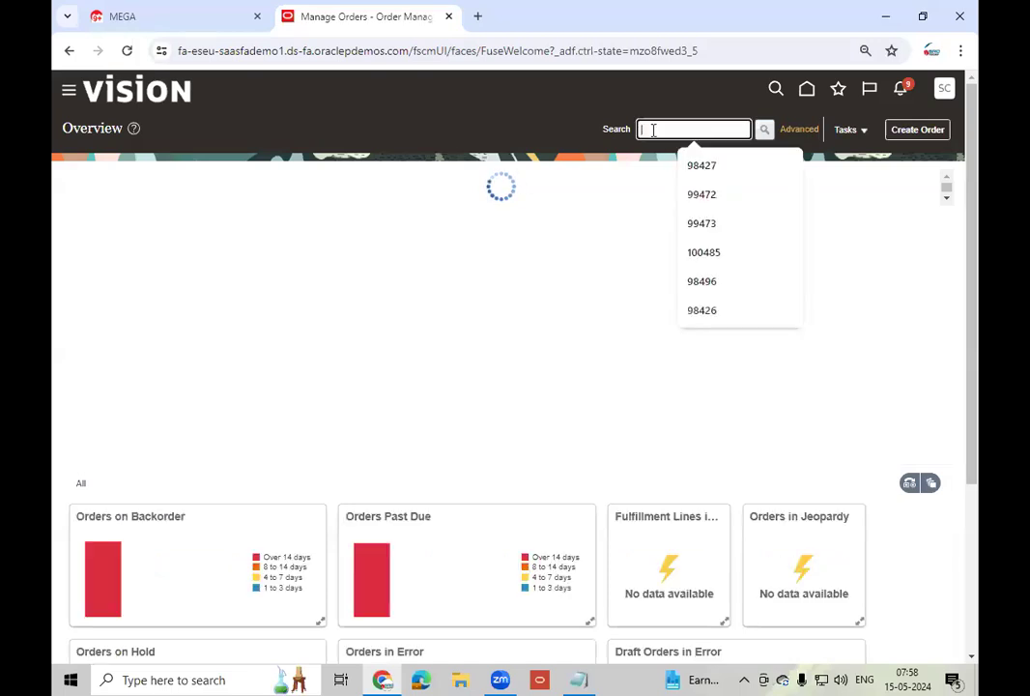
text(98439)
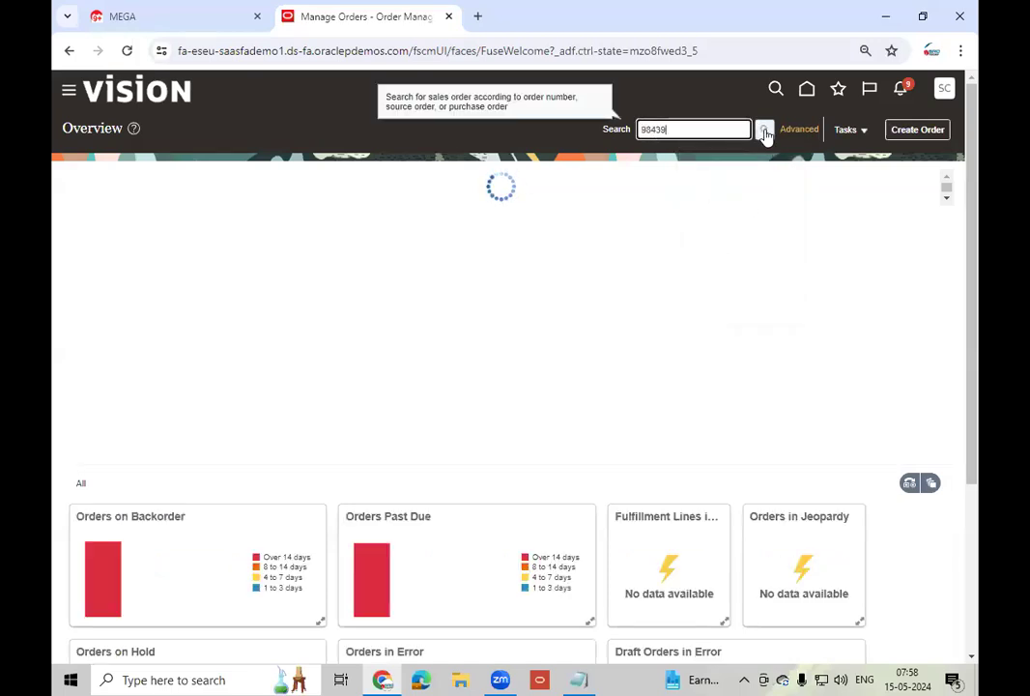
click(764, 128)
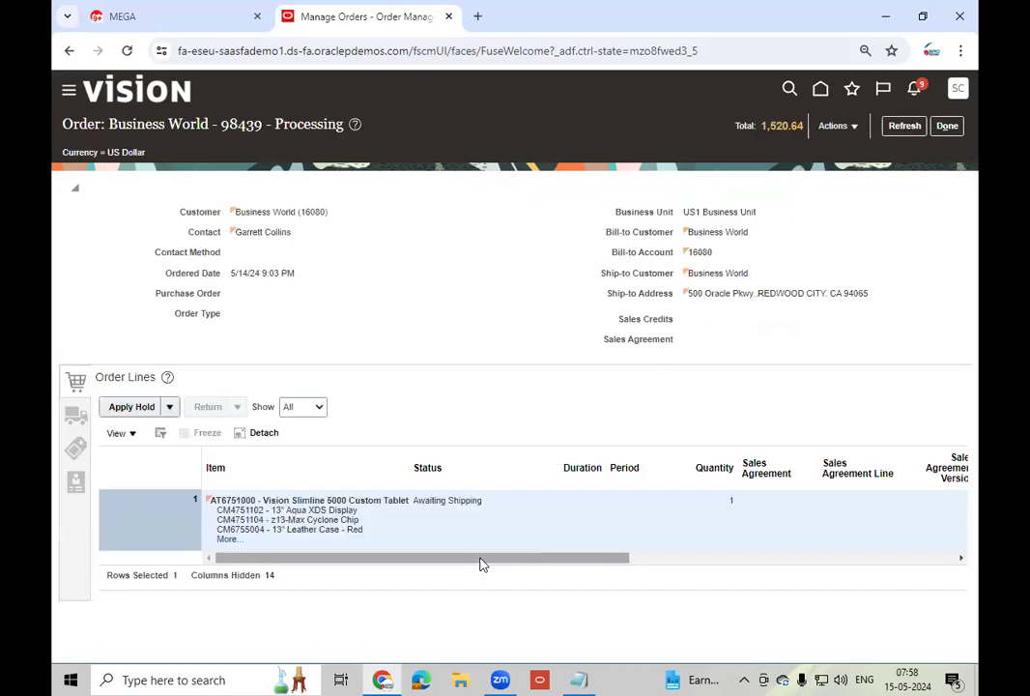
click(834, 127)
click(752, 288)
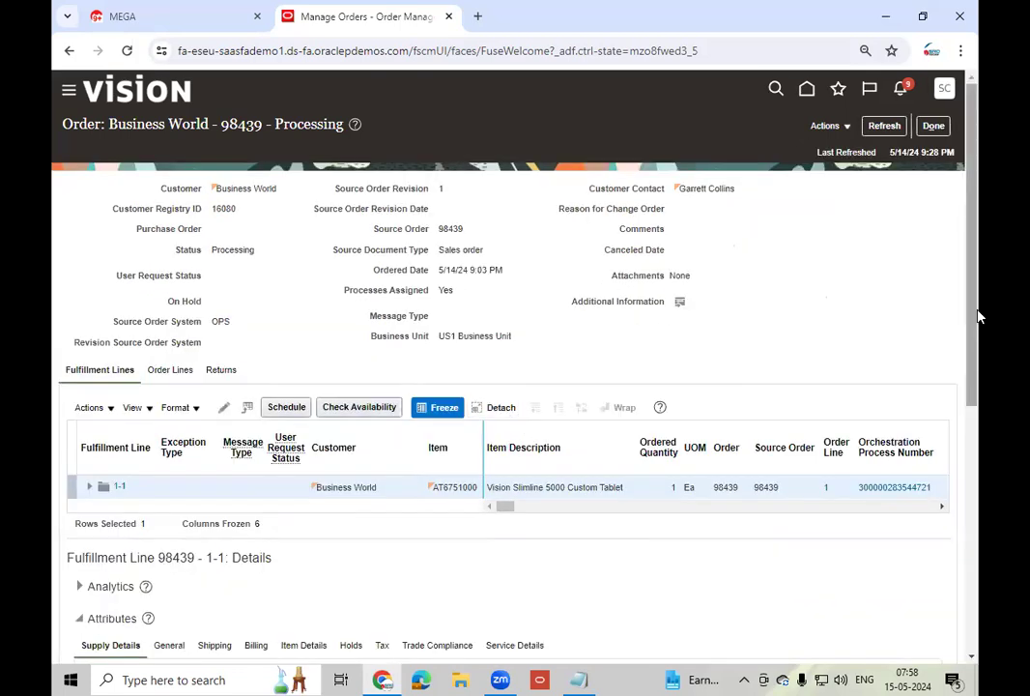
drag(976, 315, 951, 618)
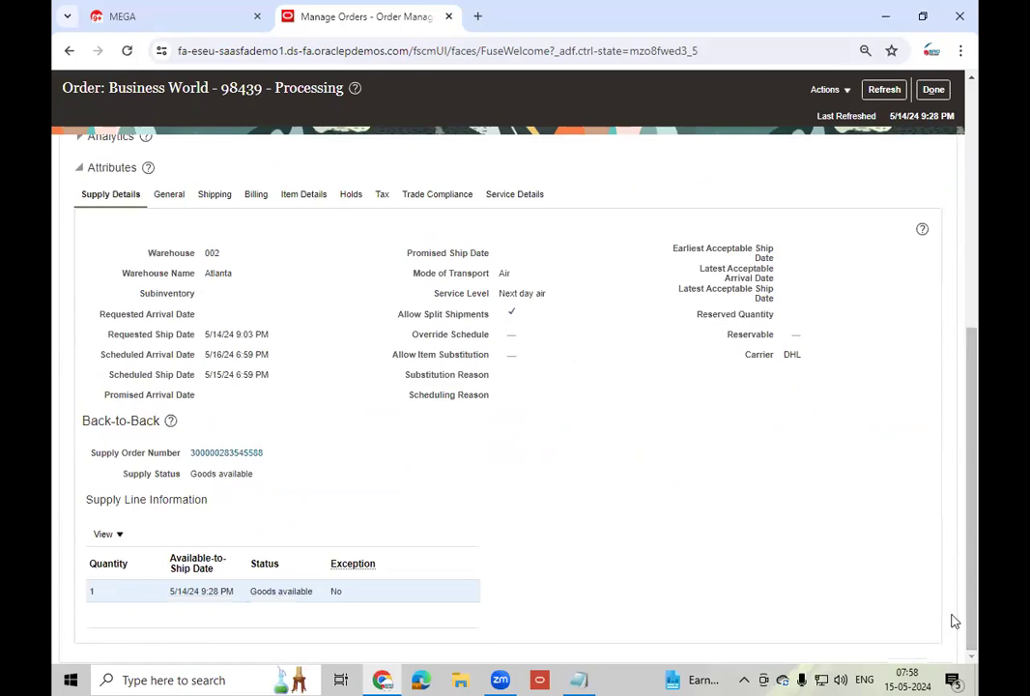
click(222, 453)
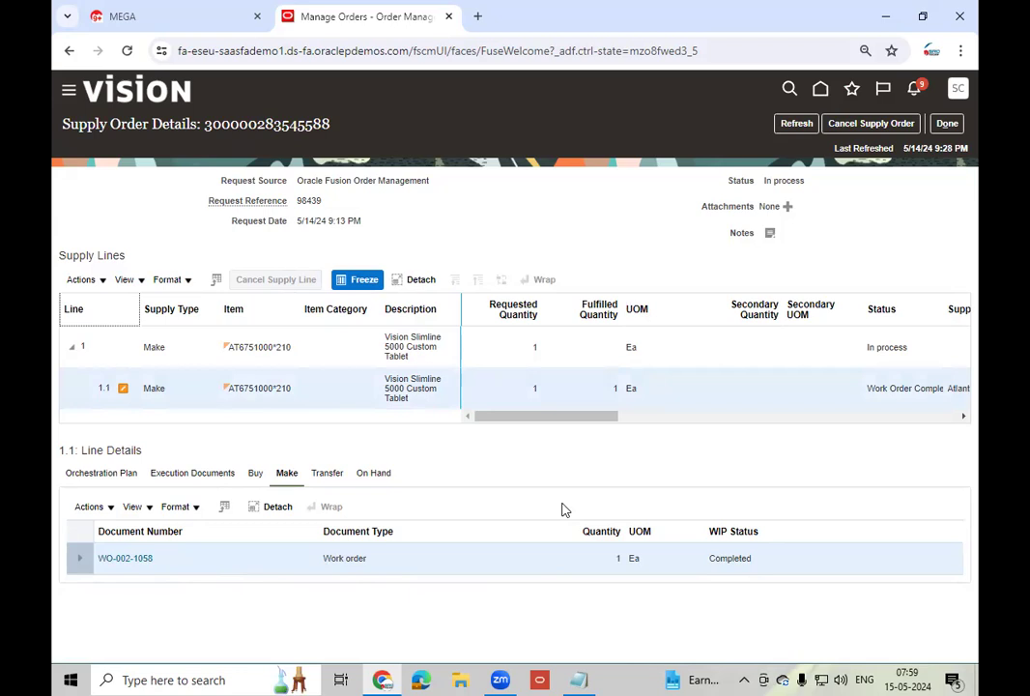
- Review the supply line's orchestration plan: work order, reservation and completion tasks finished, fulfillment pending
click(121, 477)
scroll(177, 553, down, 2)
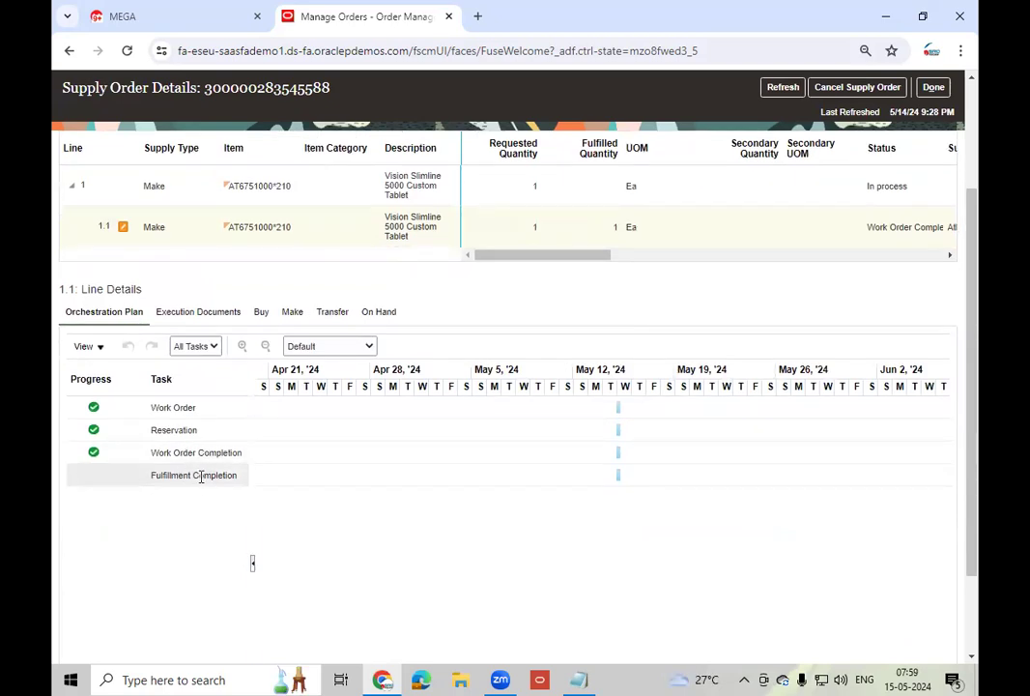
scroll(458, 467, up, 2)
scroll(458, 466, down, 3)
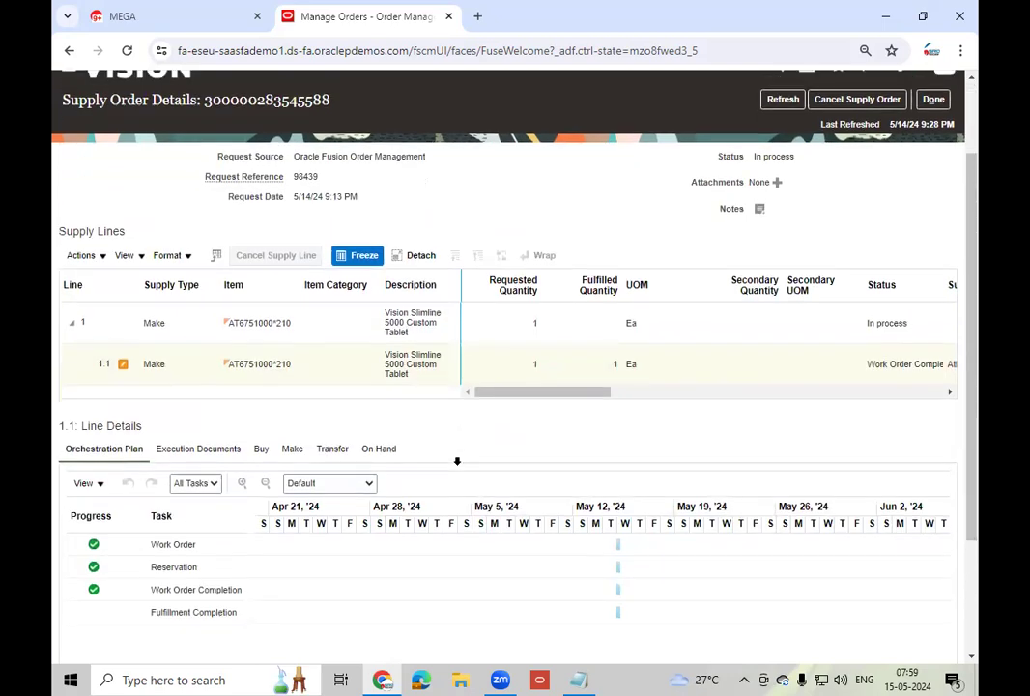
scroll(502, 435, up, 3)
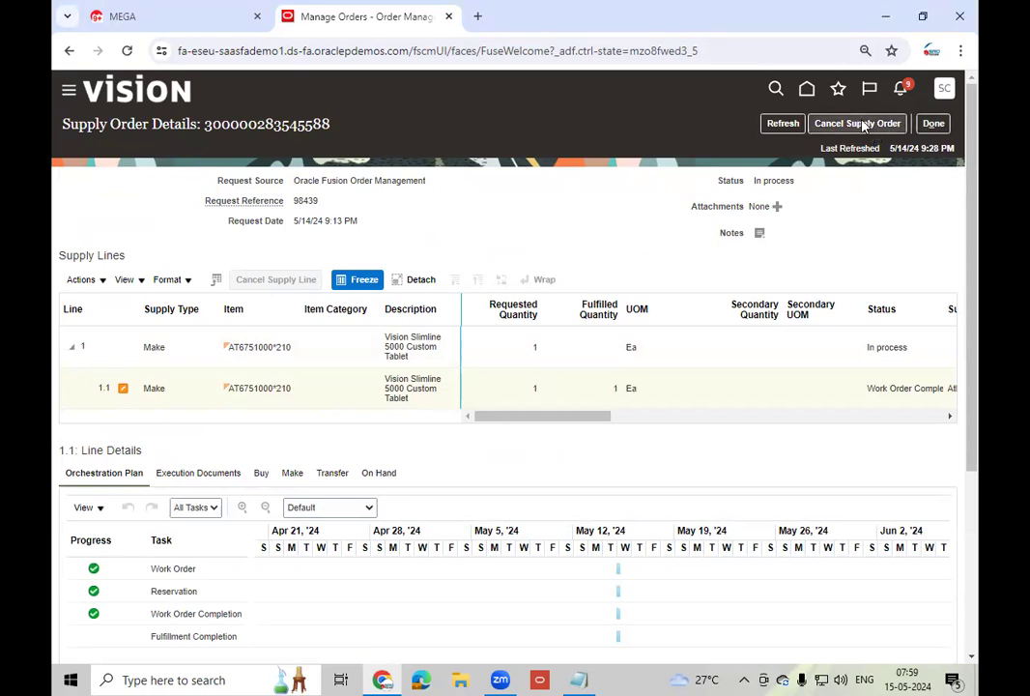
- Back on order 98439, confirm the model's nine component lines are Awaiting Shipping
click(933, 123)
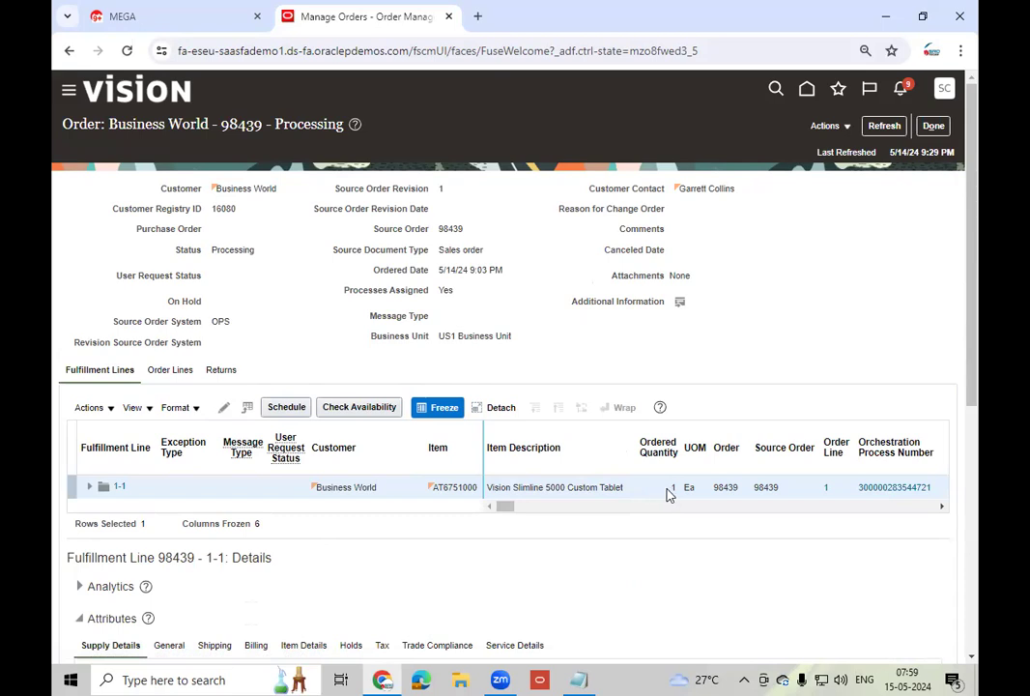
drag(508, 512, 537, 512)
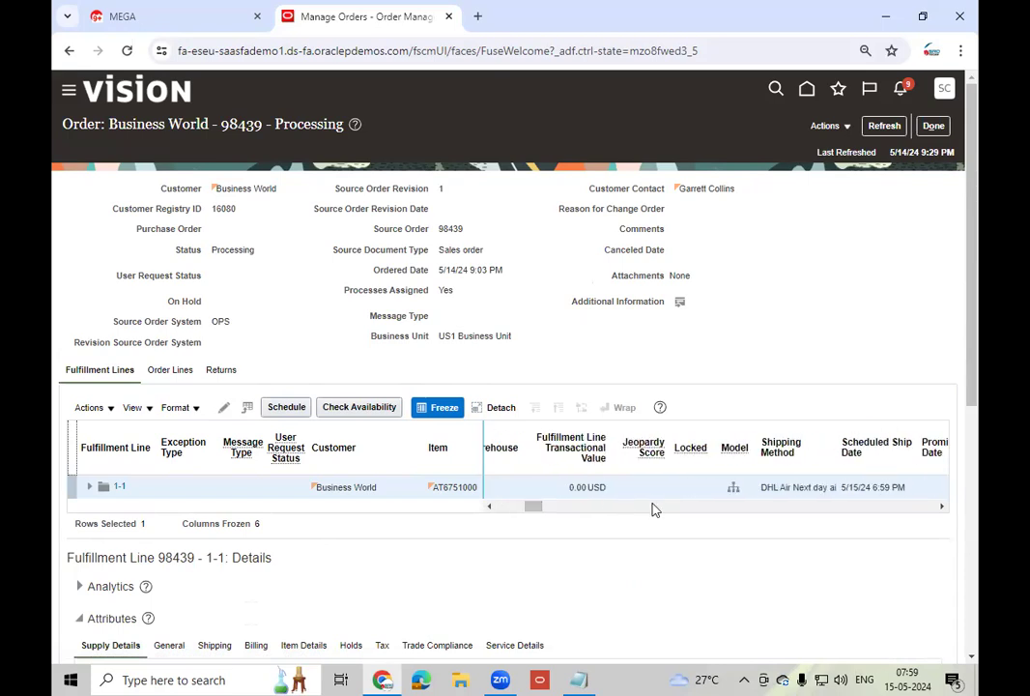
click(733, 490)
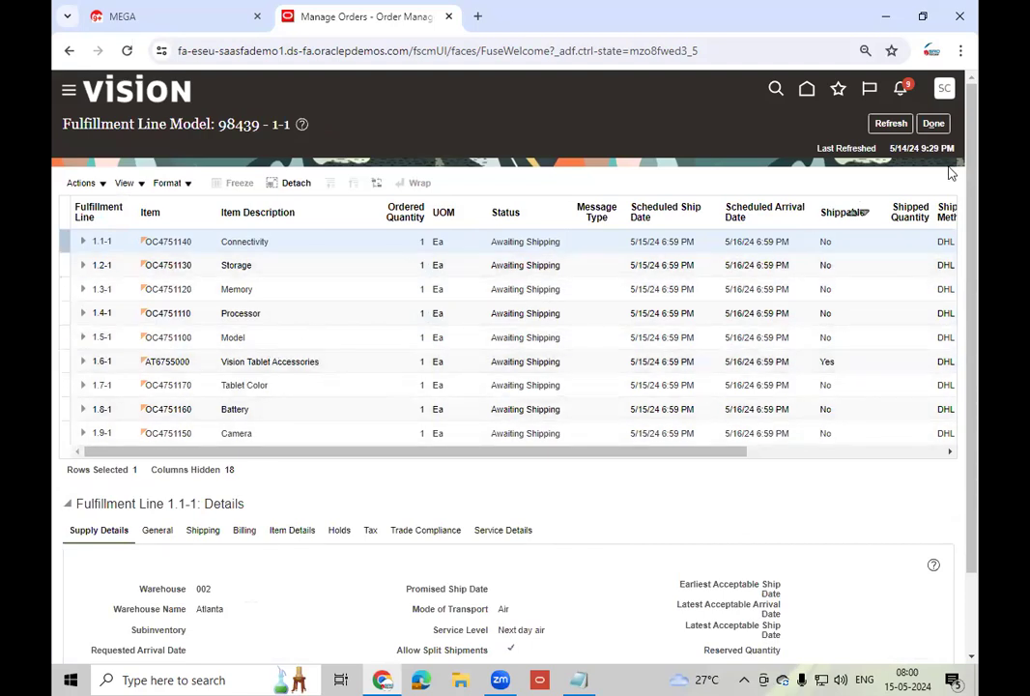
click(935, 125)
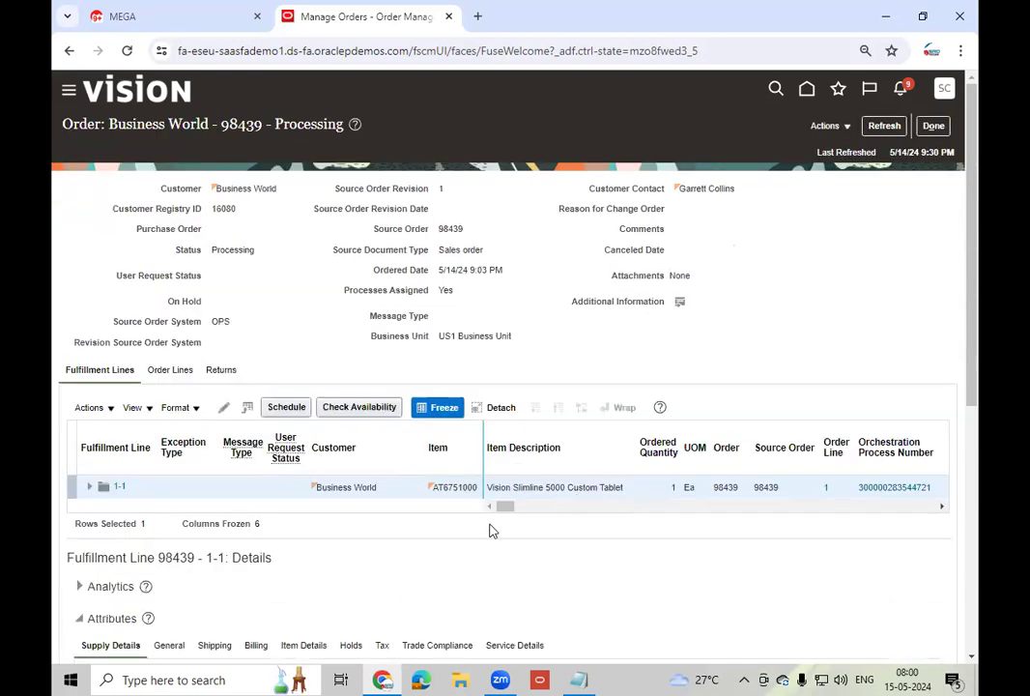
- Scroll through the fulfillment lines and bring up the Actions list for line 1-1, item AT6751000
click(942, 505)
click(942, 505)
click(942, 505)
click(942, 505)
click(942, 505)
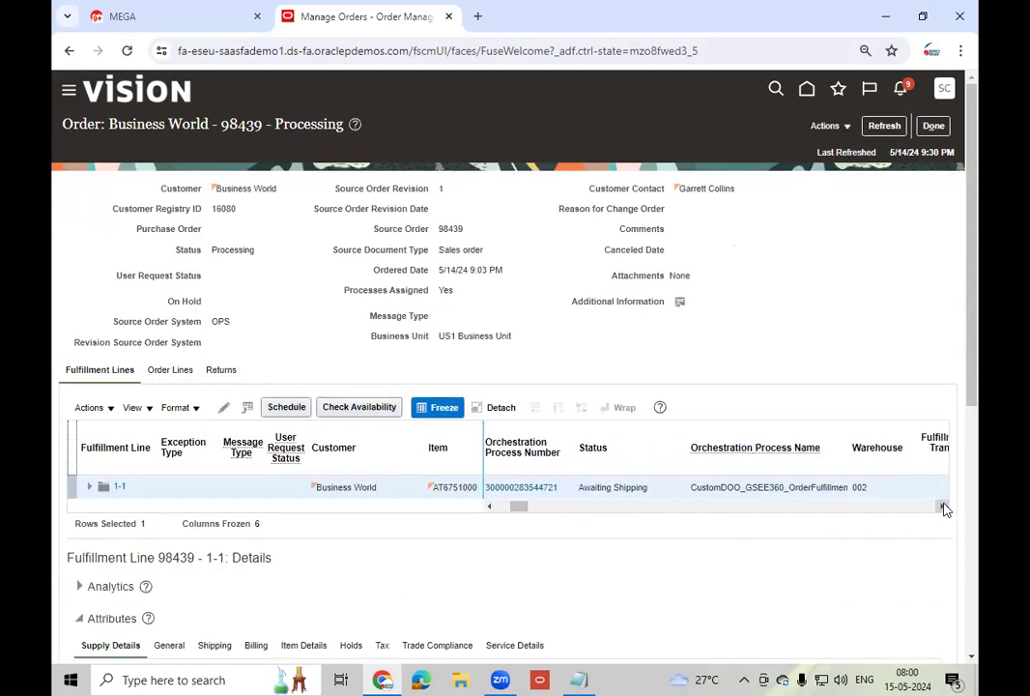
click(942, 505)
click(942, 506)
click(942, 506)
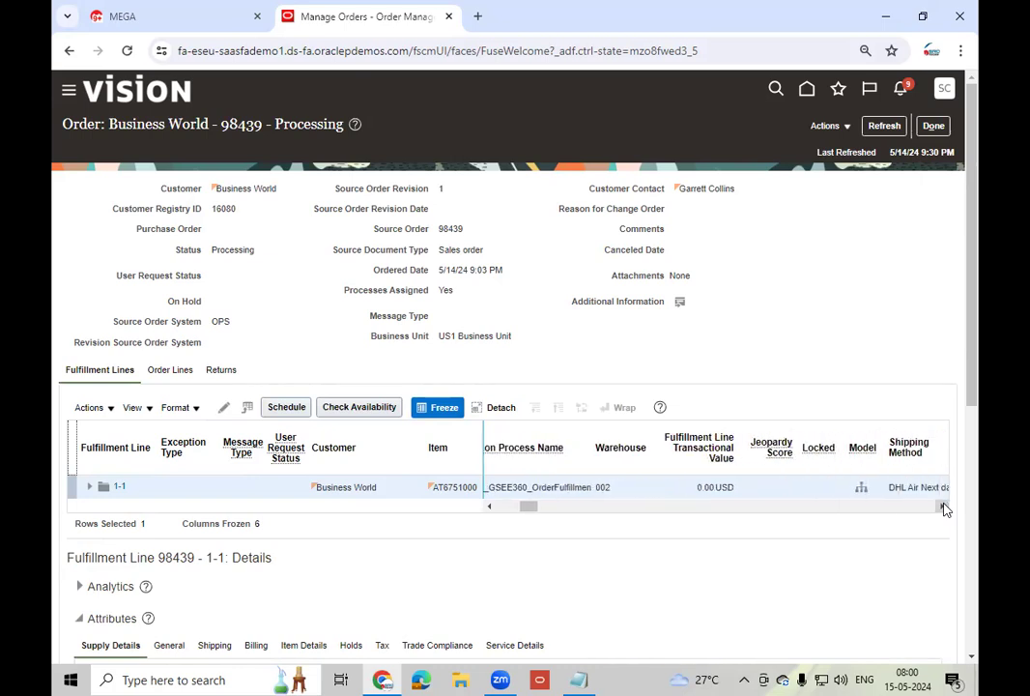
click(942, 505)
click(942, 505)
click(942, 506)
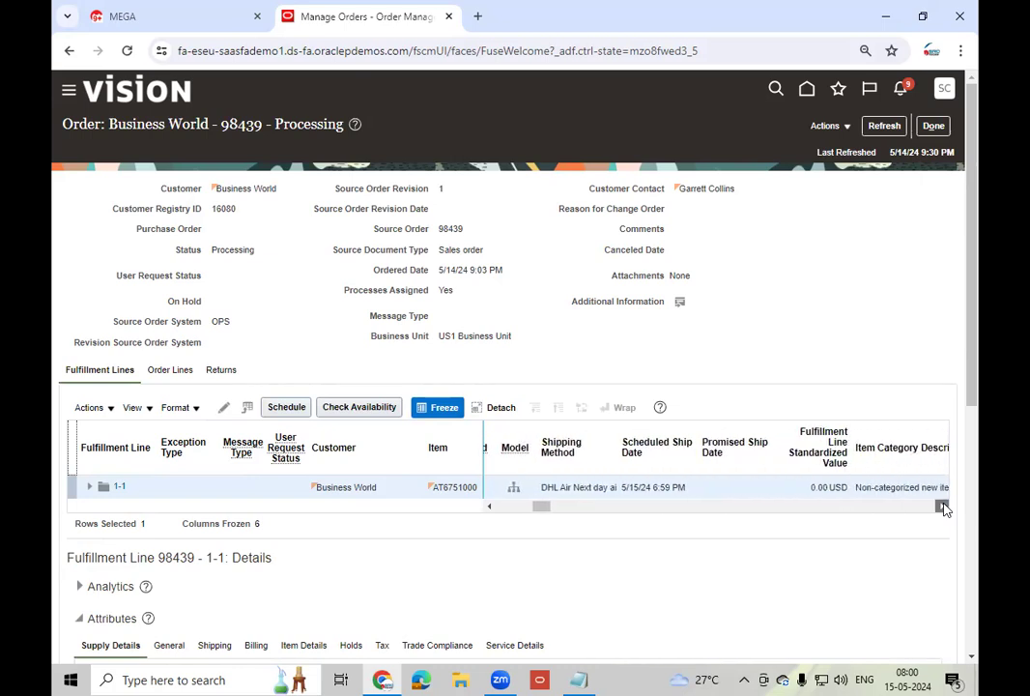
click(942, 505)
click(942, 505)
click(942, 505)
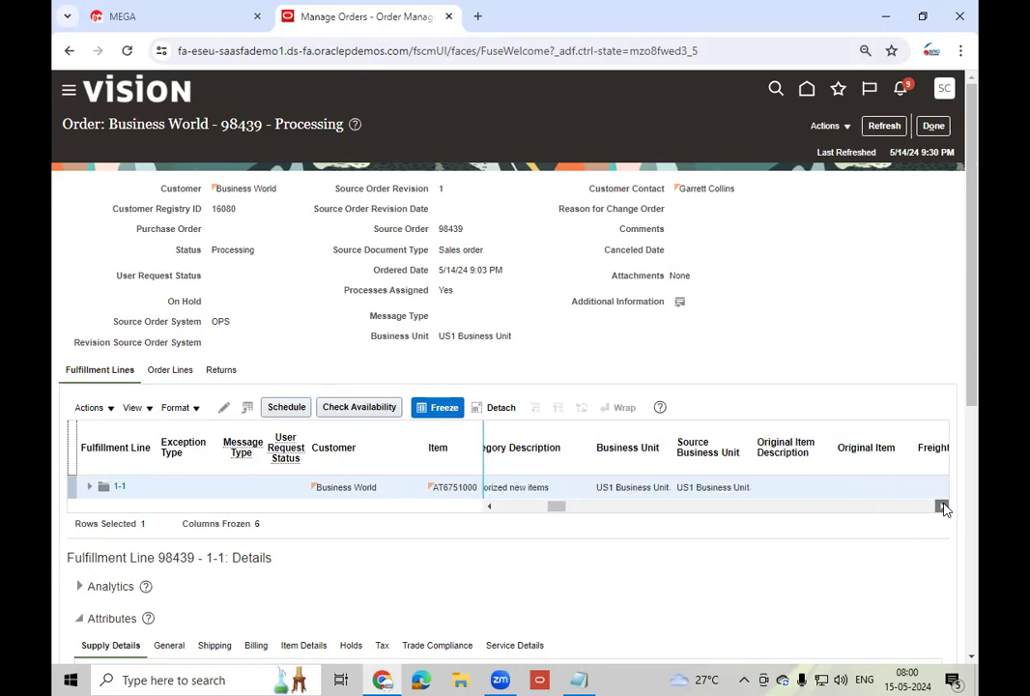
click(942, 505)
click(942, 505)
click(942, 505)
click(942, 505)
click(942, 505)
click(942, 505)
click(942, 506)
click(942, 505)
click(942, 505)
click(942, 505)
click(942, 506)
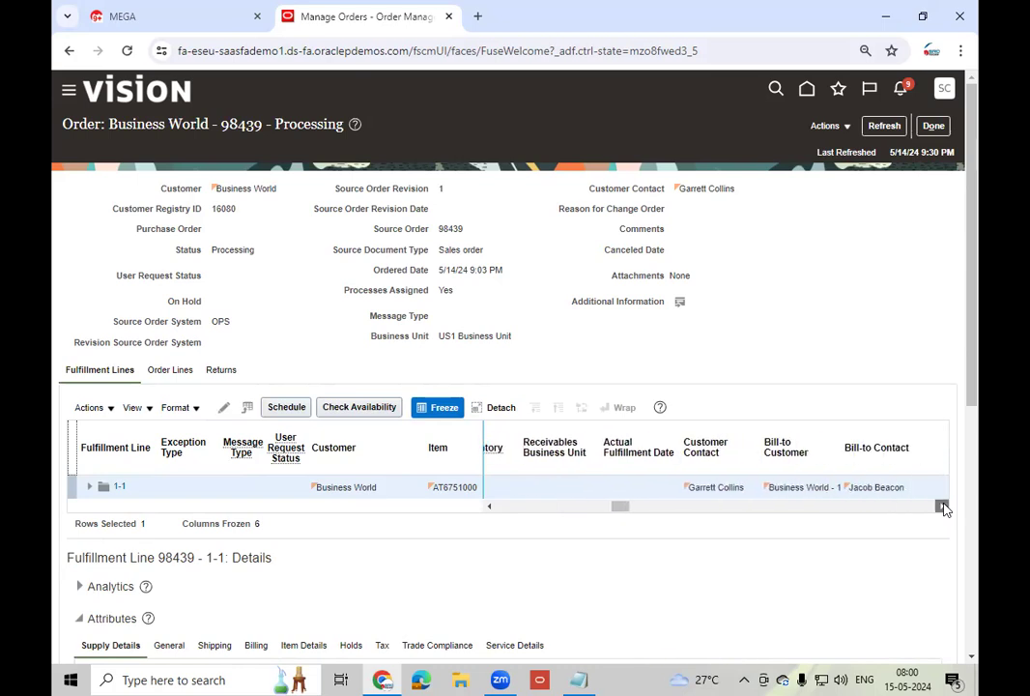
click(942, 505)
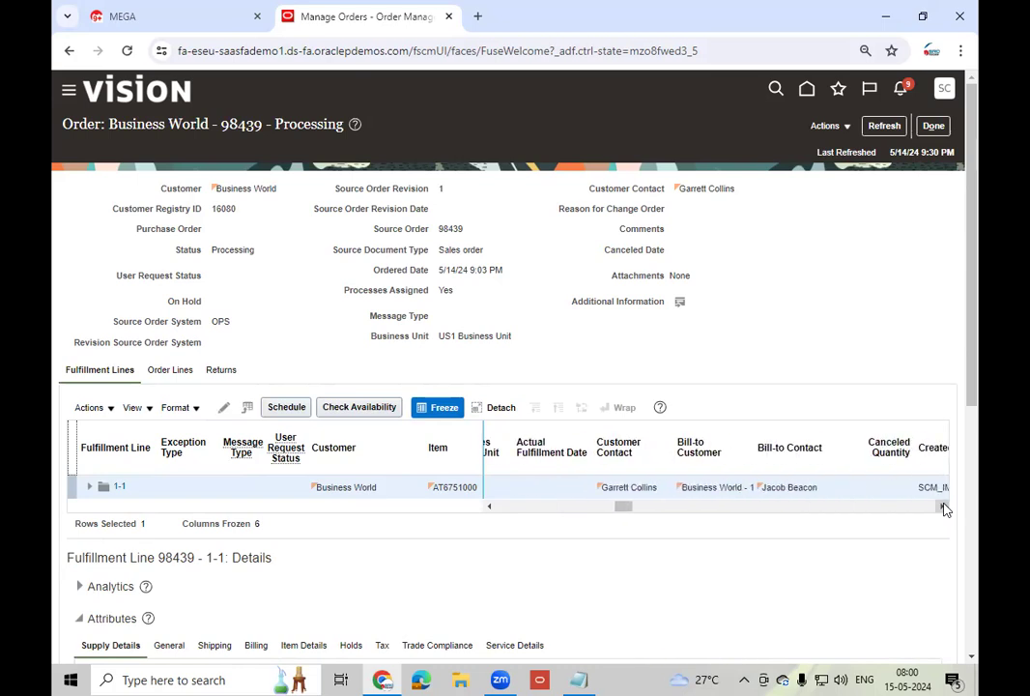
click(942, 506)
click(942, 505)
click(941, 505)
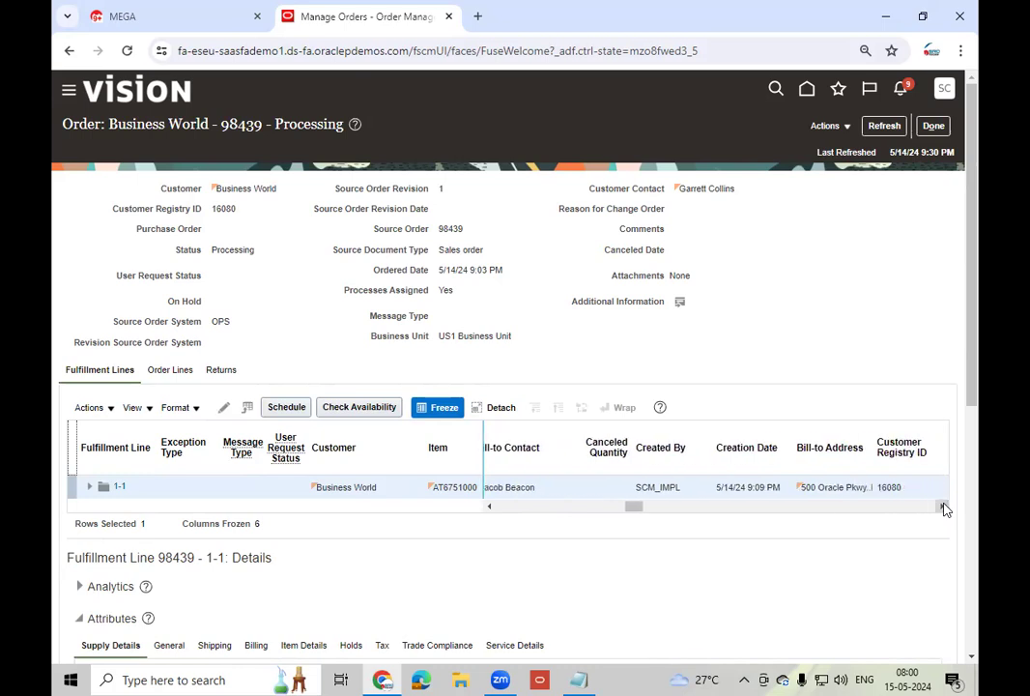
click(942, 505)
click(942, 505)
click(942, 505)
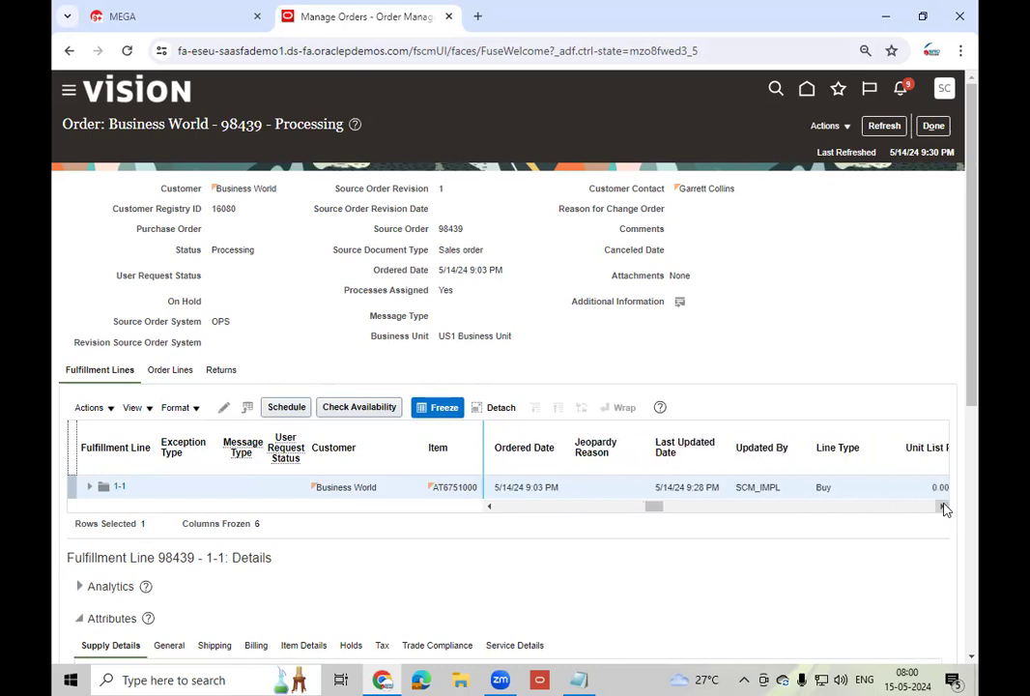
click(942, 505)
click(942, 505)
click(942, 505)
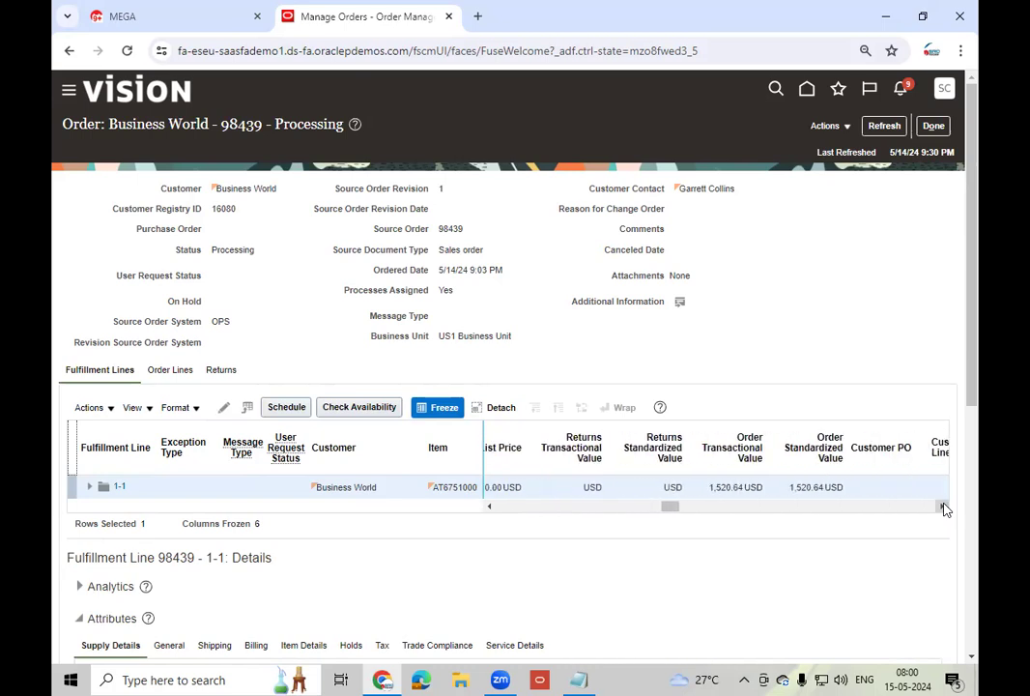
click(943, 506)
click(943, 506)
click(943, 506)
click(943, 506)
click(943, 507)
click(943, 506)
click(943, 507)
click(943, 507)
click(943, 506)
click(943, 506)
click(943, 506)
click(943, 506)
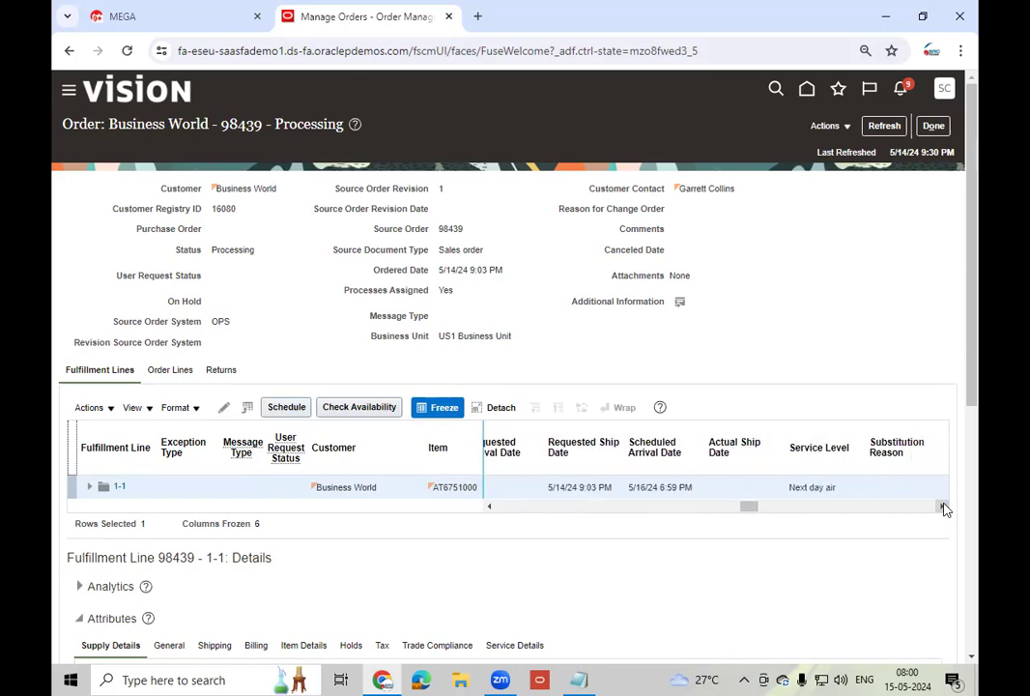
click(943, 507)
click(943, 507)
click(943, 506)
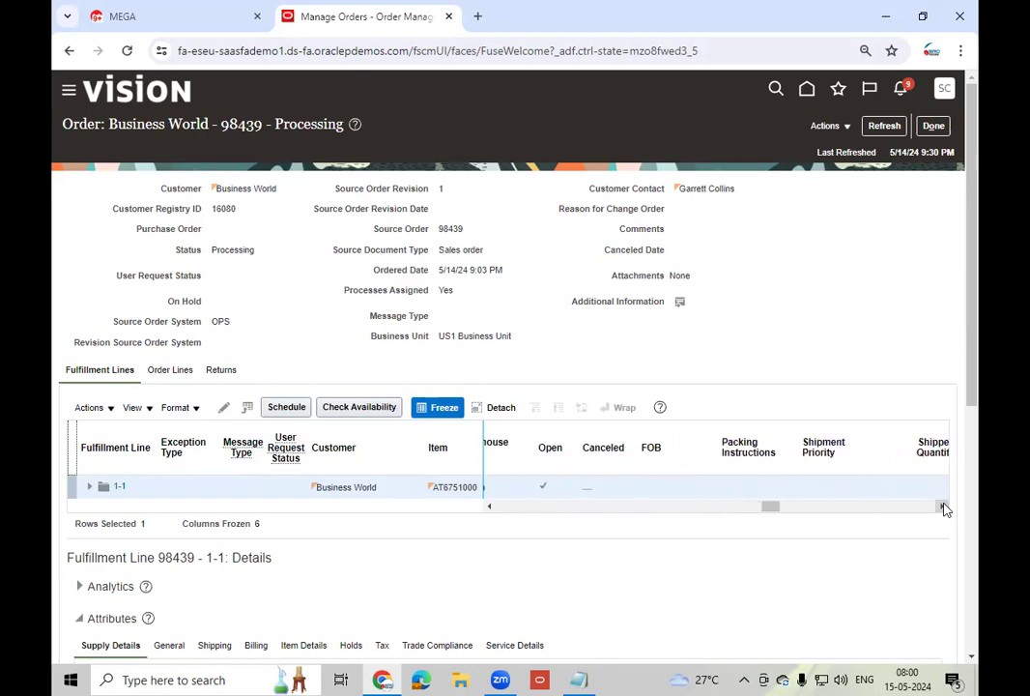
click(943, 506)
click(943, 506)
click(943, 506)
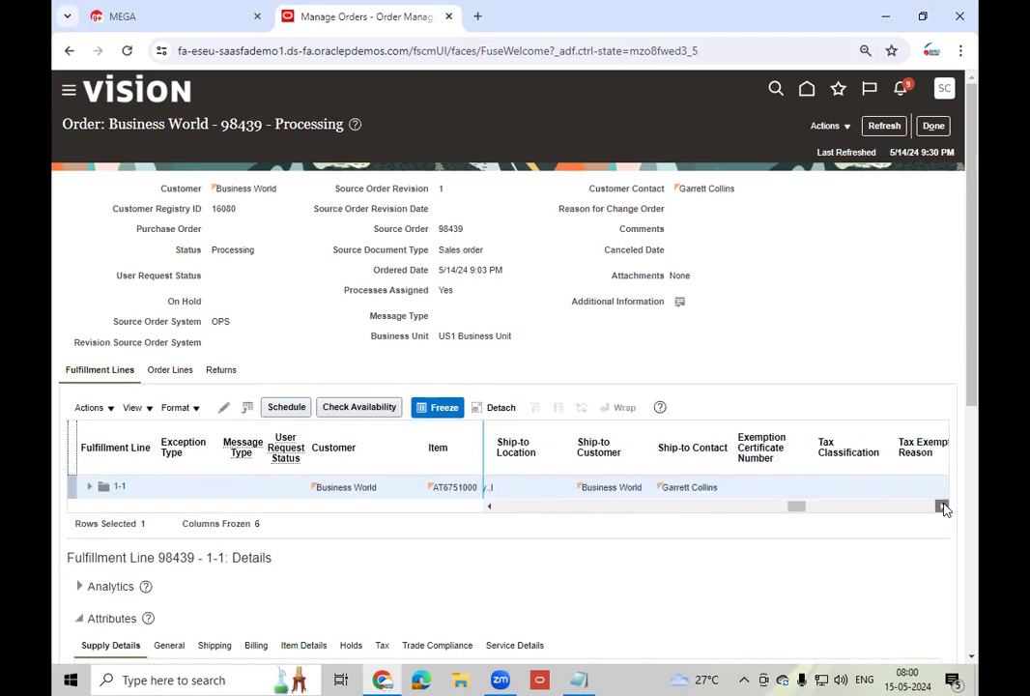
click(943, 506)
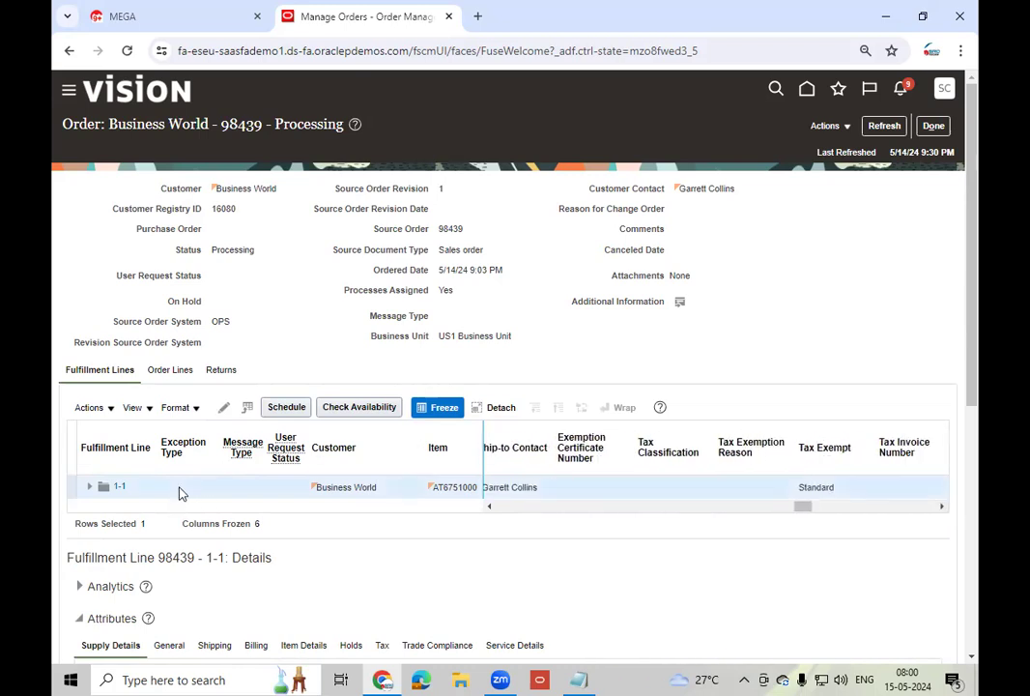
click(108, 408)
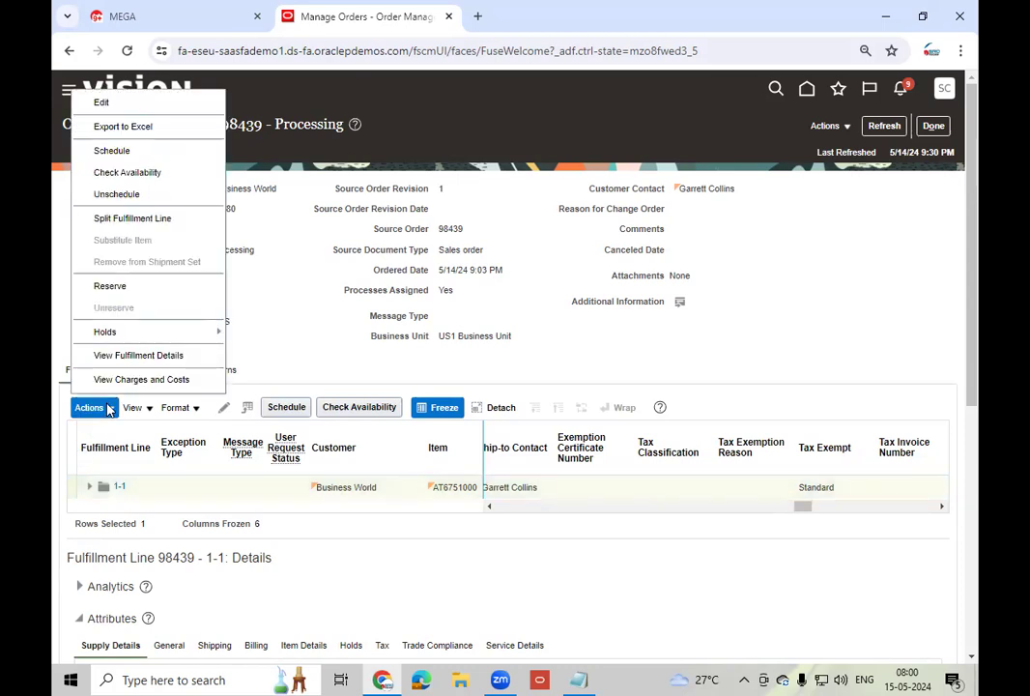
- Attempt to reserve line 1-1, dismiss the not-ready error, and review line and order actions
click(146, 287)
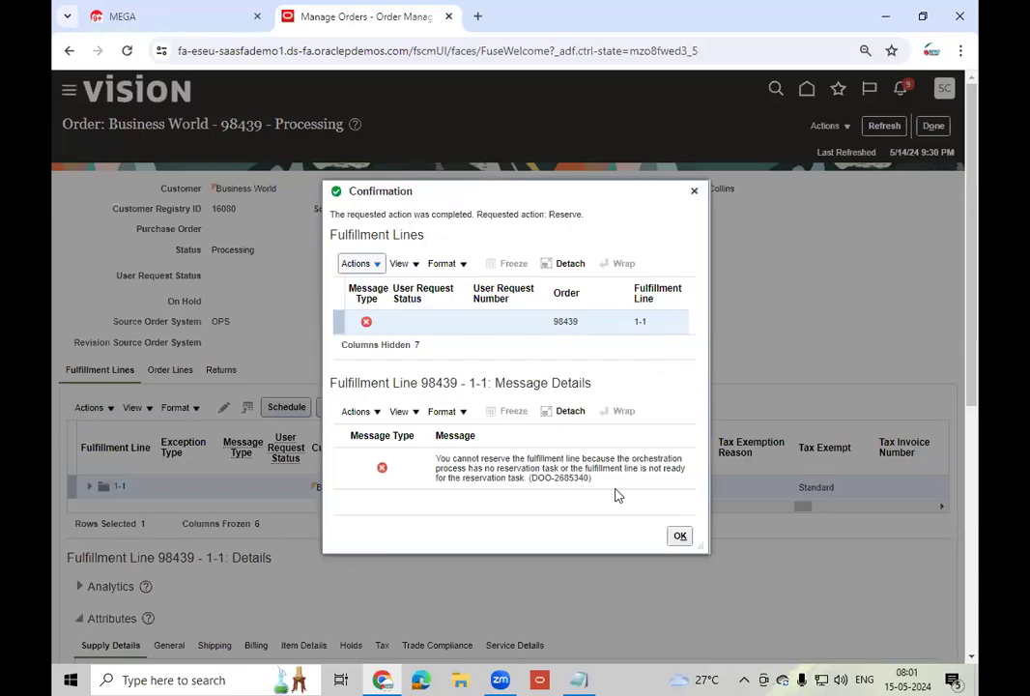
click(680, 536)
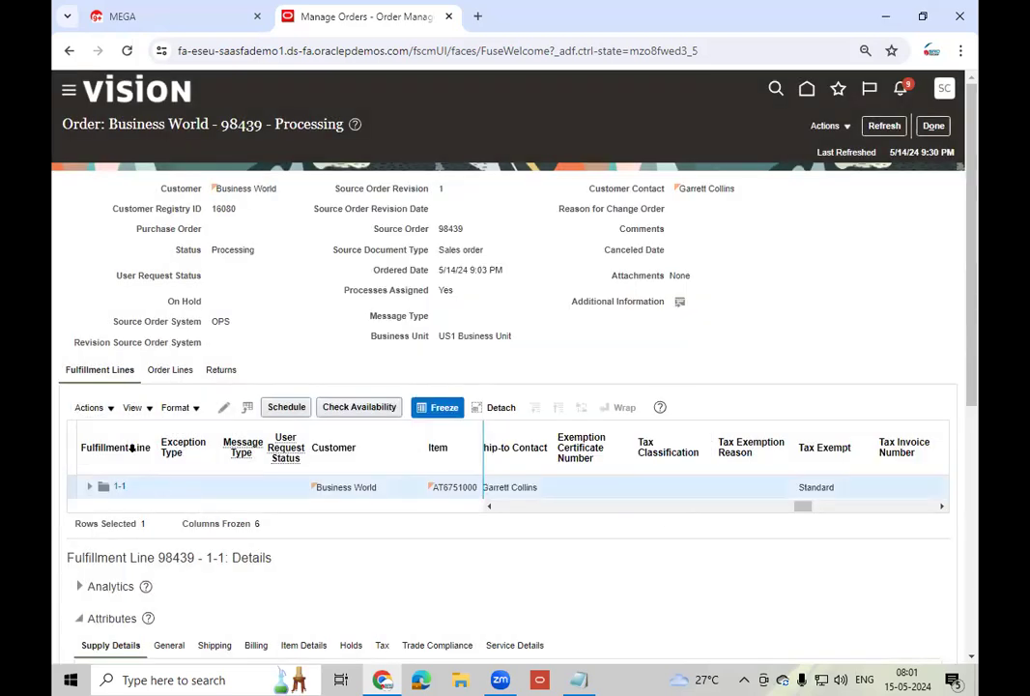
click(110, 410)
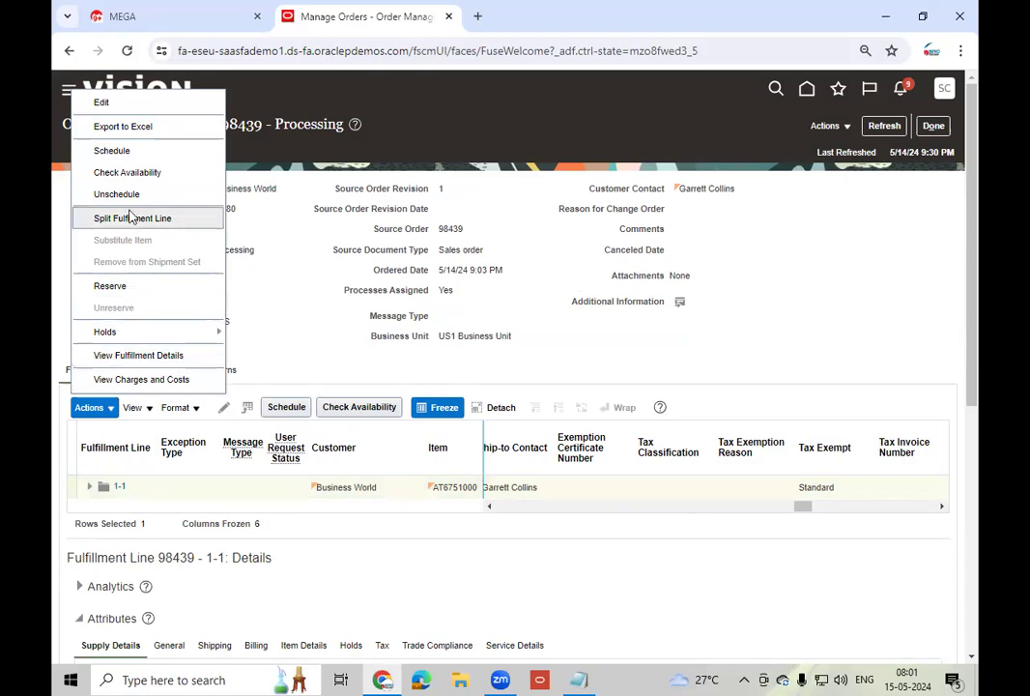
click(195, 492)
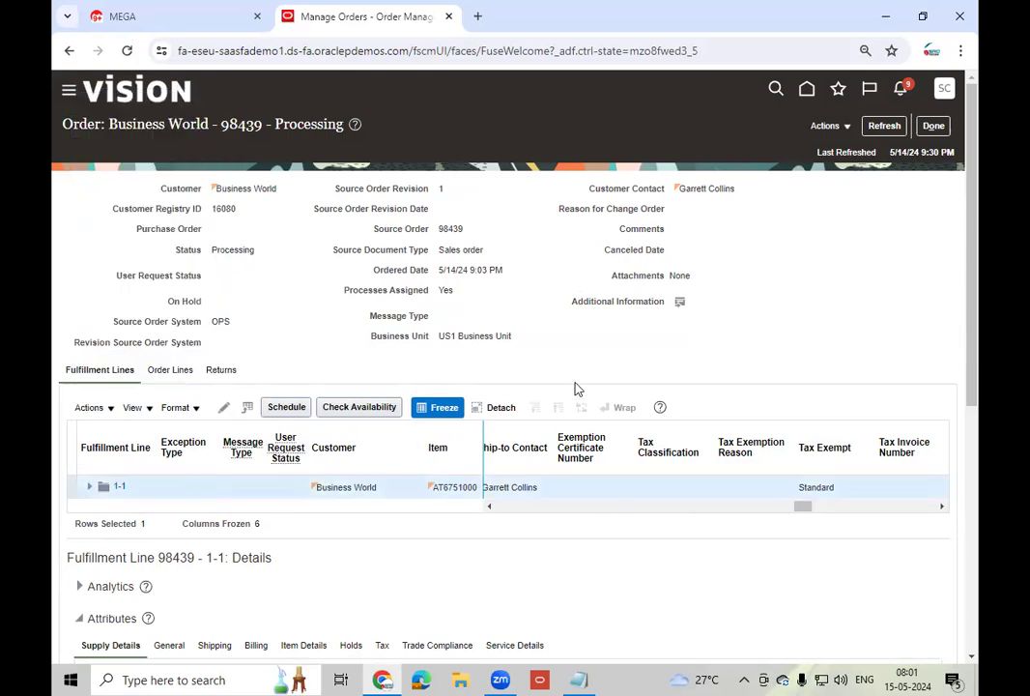
click(847, 134)
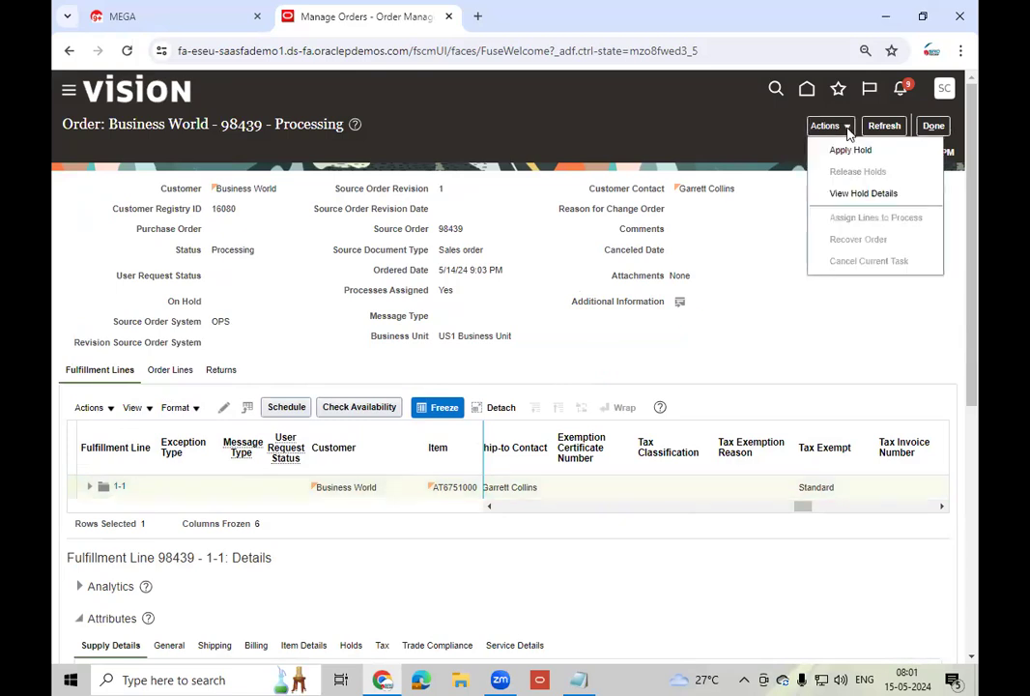
click(207, 493)
- Check line 1-1's supply details: warehouse 002 Atlanta, back-to-back status Goods available
scroll(579, 361, down, 2)
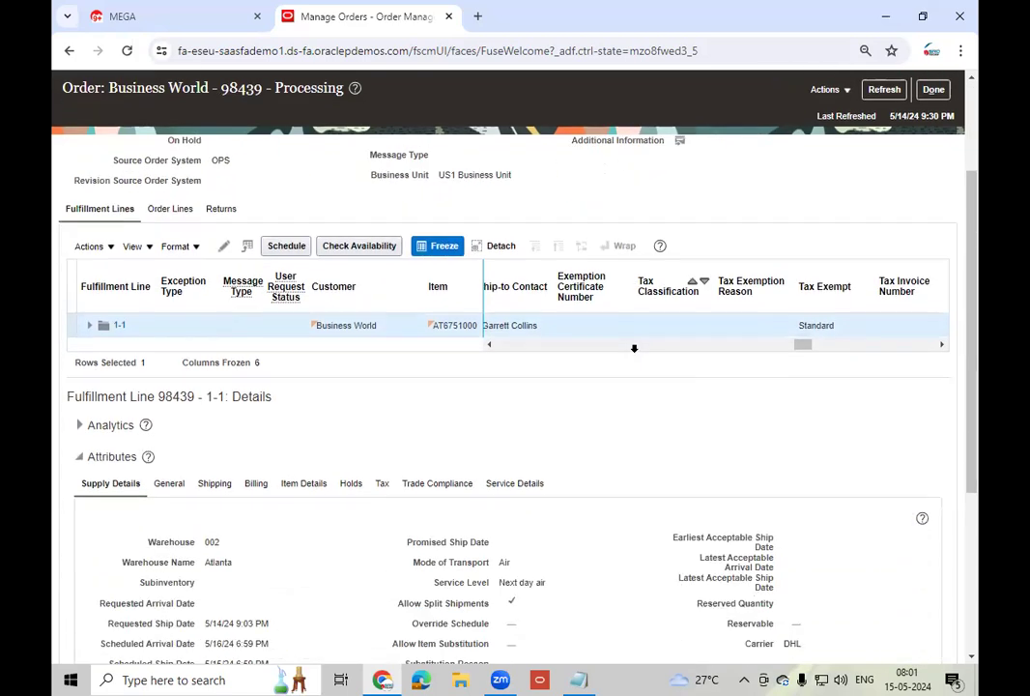
scroll(635, 351, down, 2)
scroll(635, 356, up, 1)
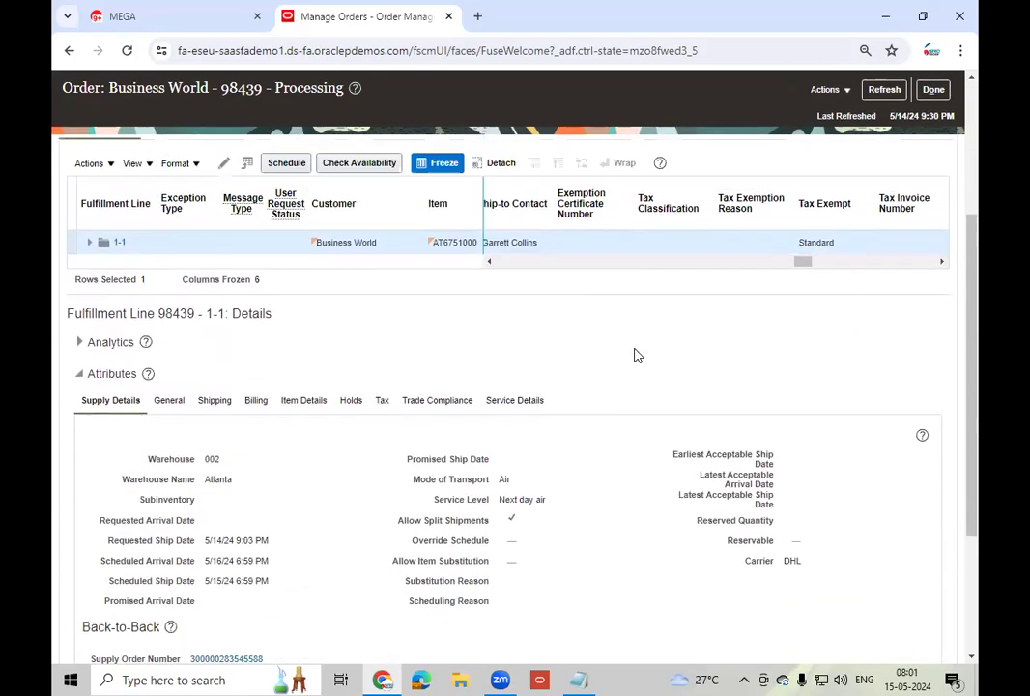
scroll(635, 355, up, 1)
scroll(635, 356, down, 2)
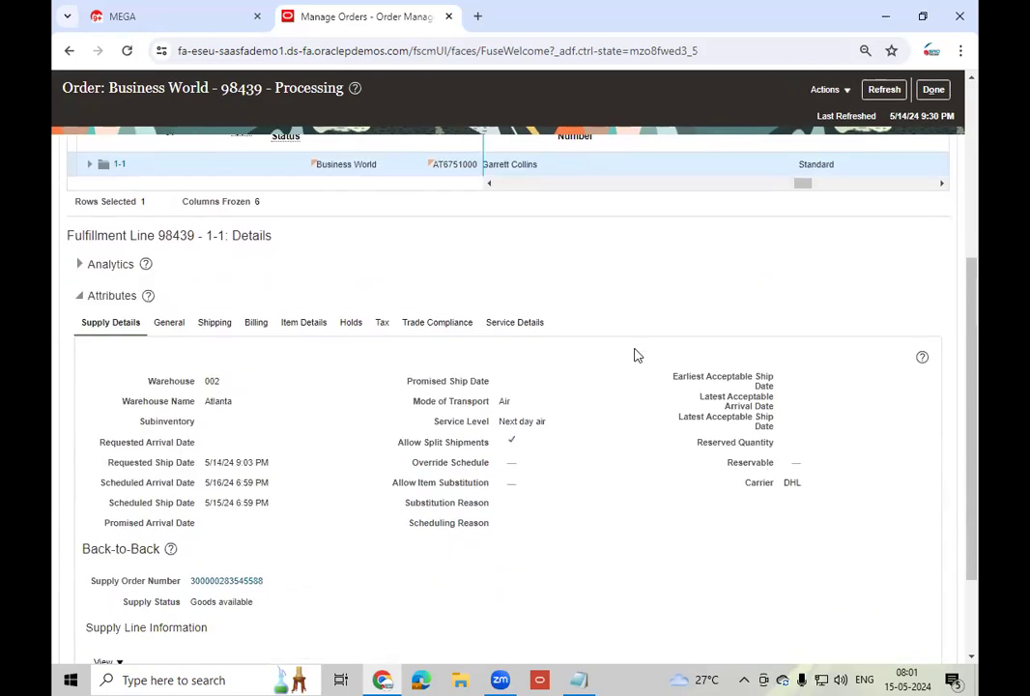
- Expand line 1-1's component lines and bring up Edit Fulfillment Lines for item AT6751000
scroll(635, 356, up, 2)
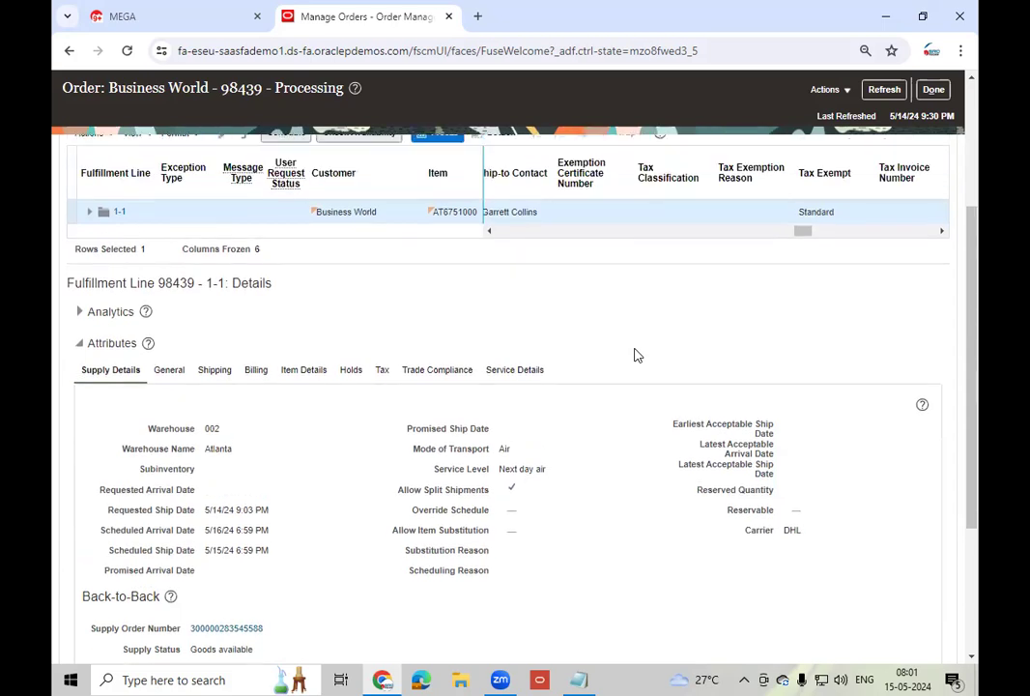
scroll(635, 355, up, 1)
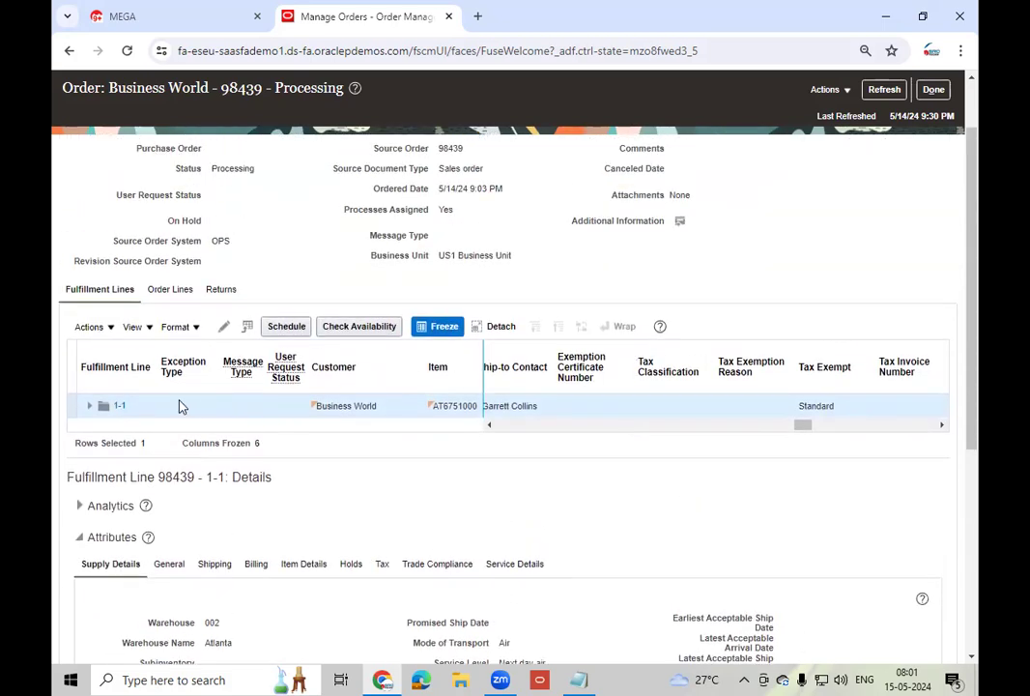
click(88, 411)
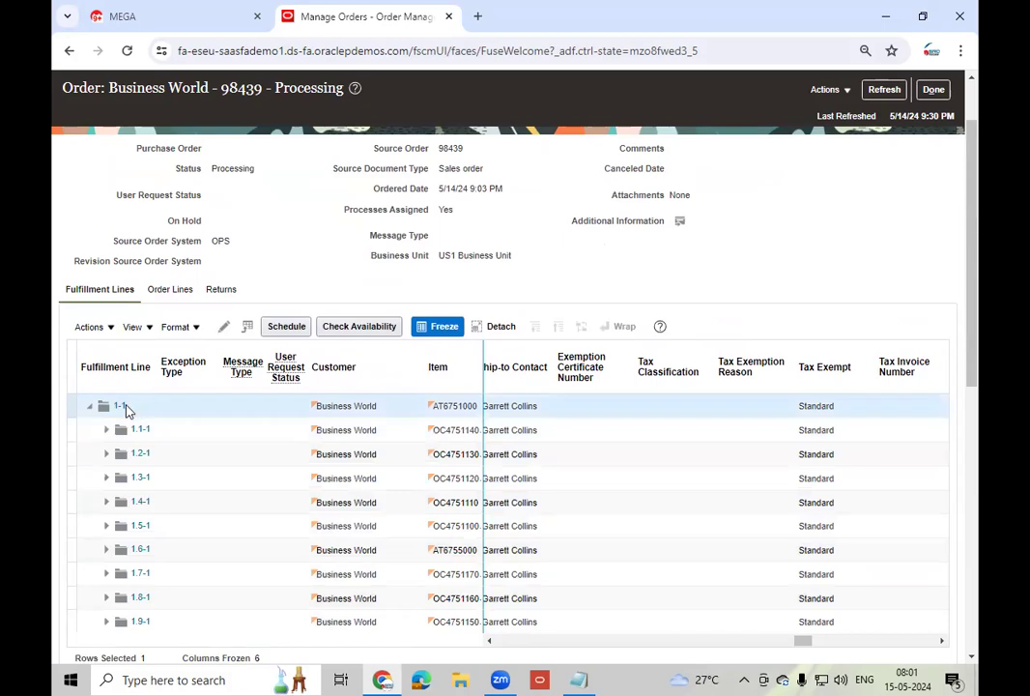
click(225, 329)
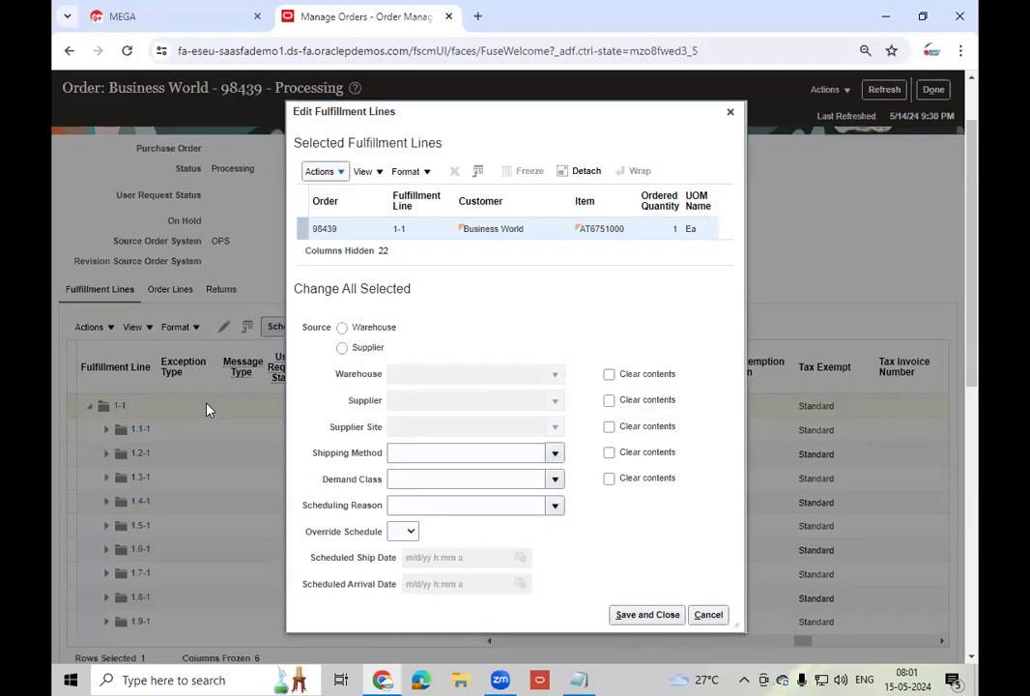
- Select the 98439 line in Edit Fulfillment Lines, inspect its actions, and cancel without changes
click(362, 231)
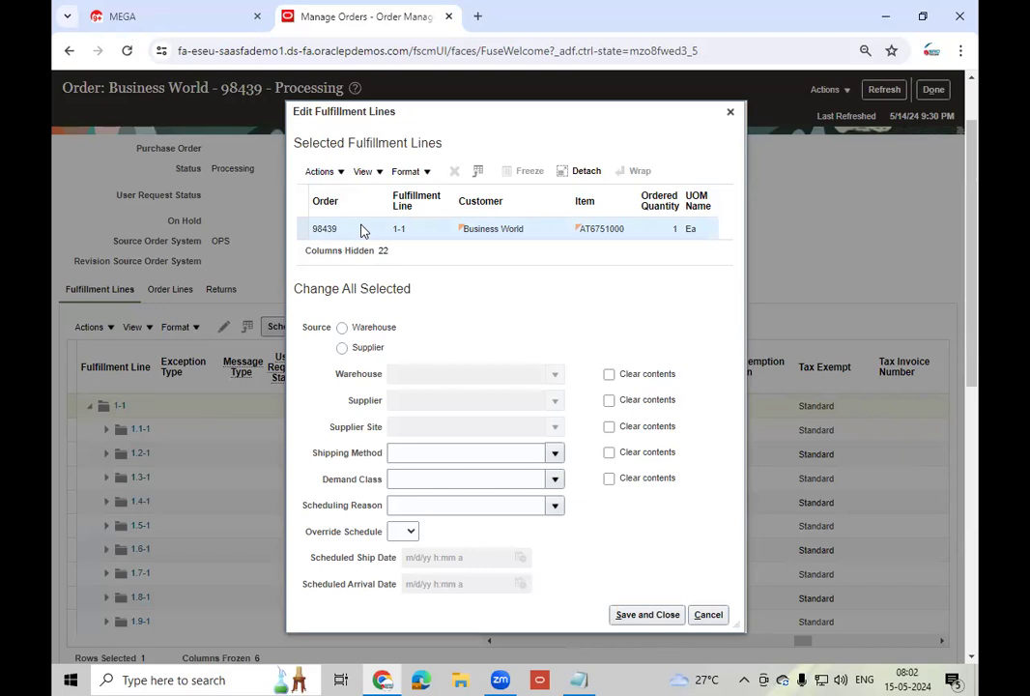
click(342, 178)
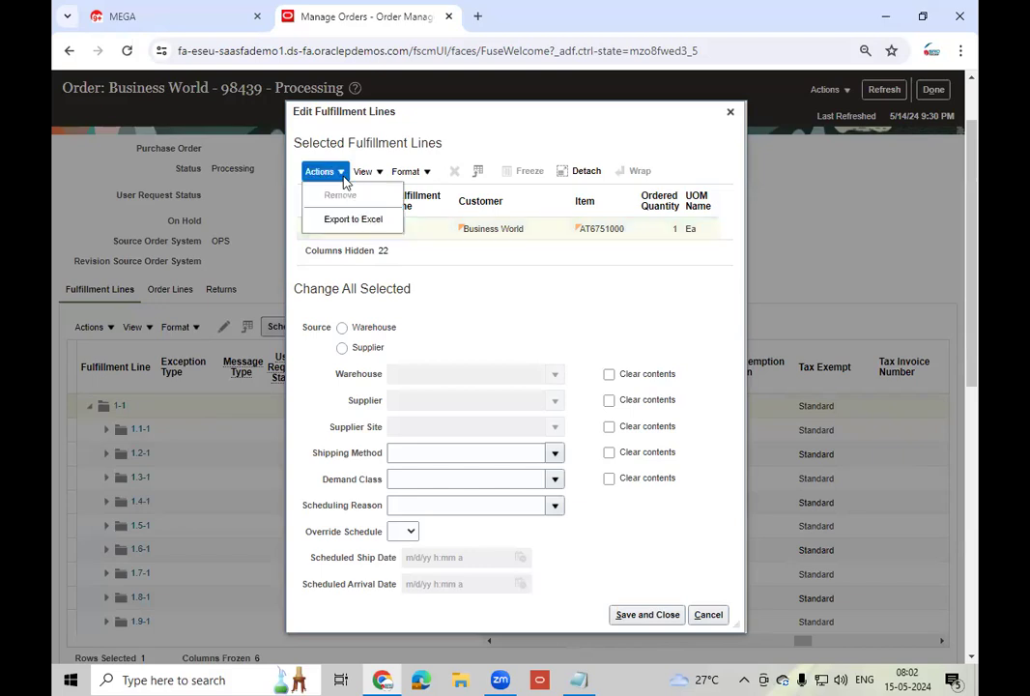
click(522, 225)
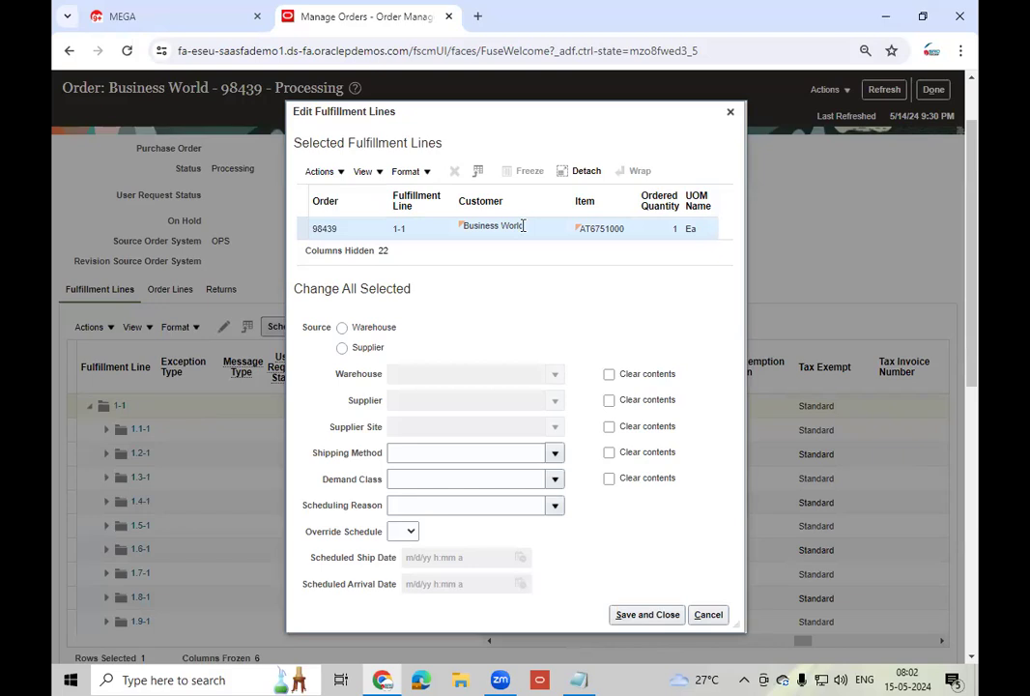
click(710, 615)
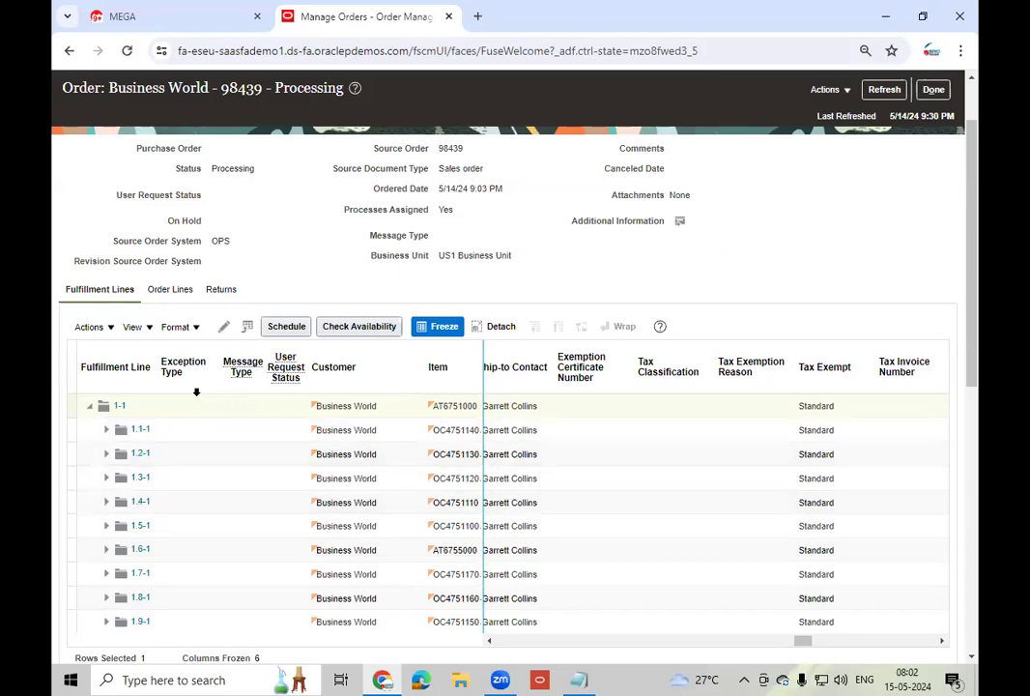
- Check order line 1's actions on the Order Lines tab, then return to the order 98439 summary
click(167, 292)
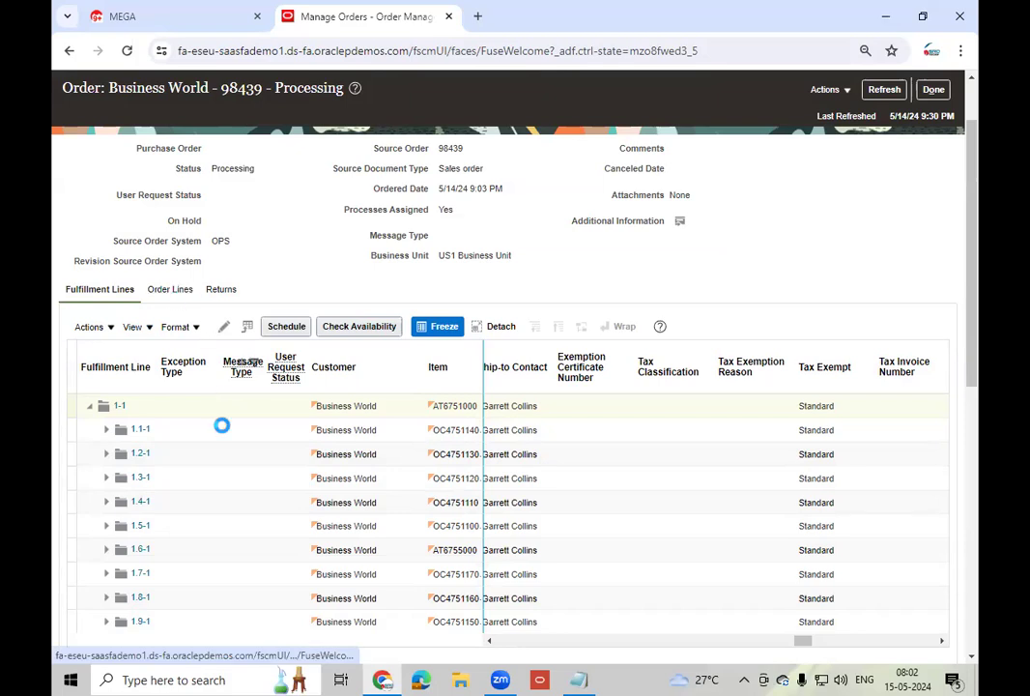
click(136, 380)
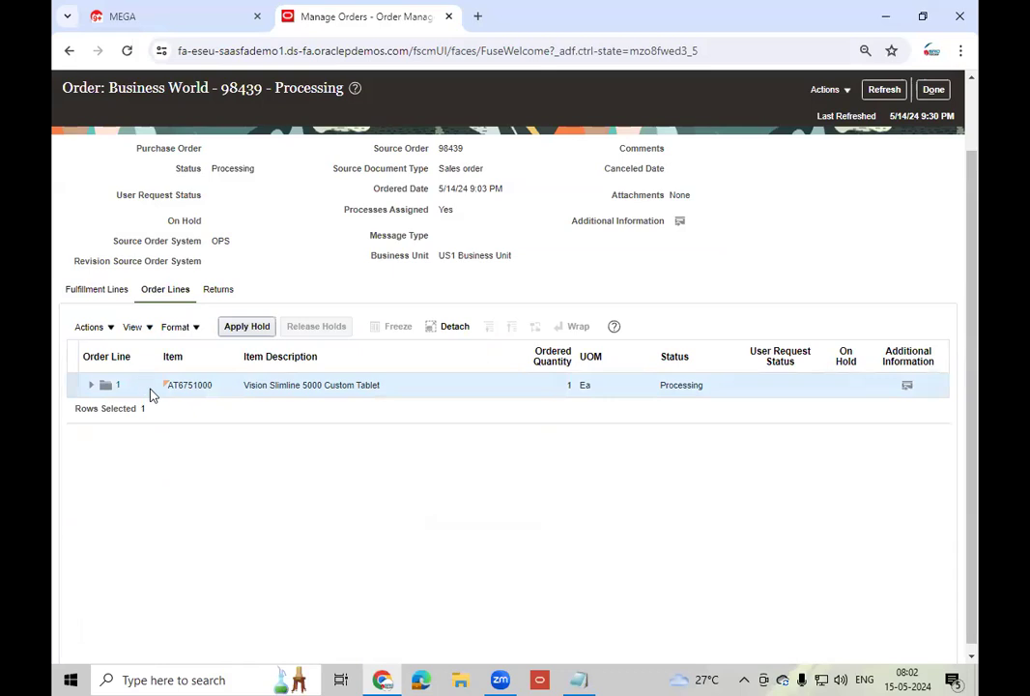
click(92, 326)
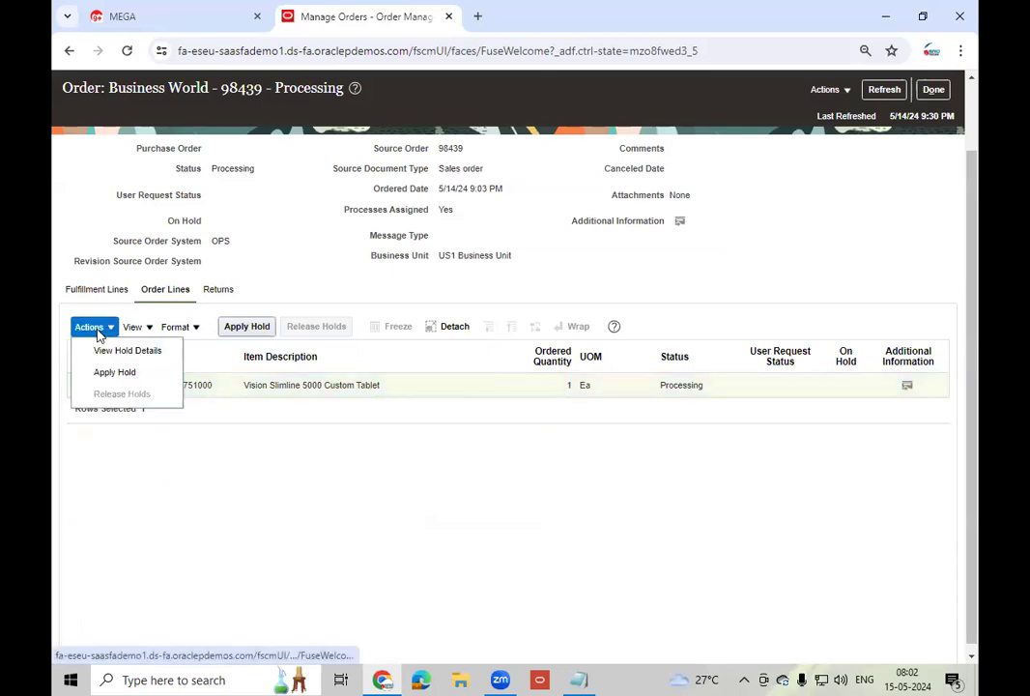
click(942, 94)
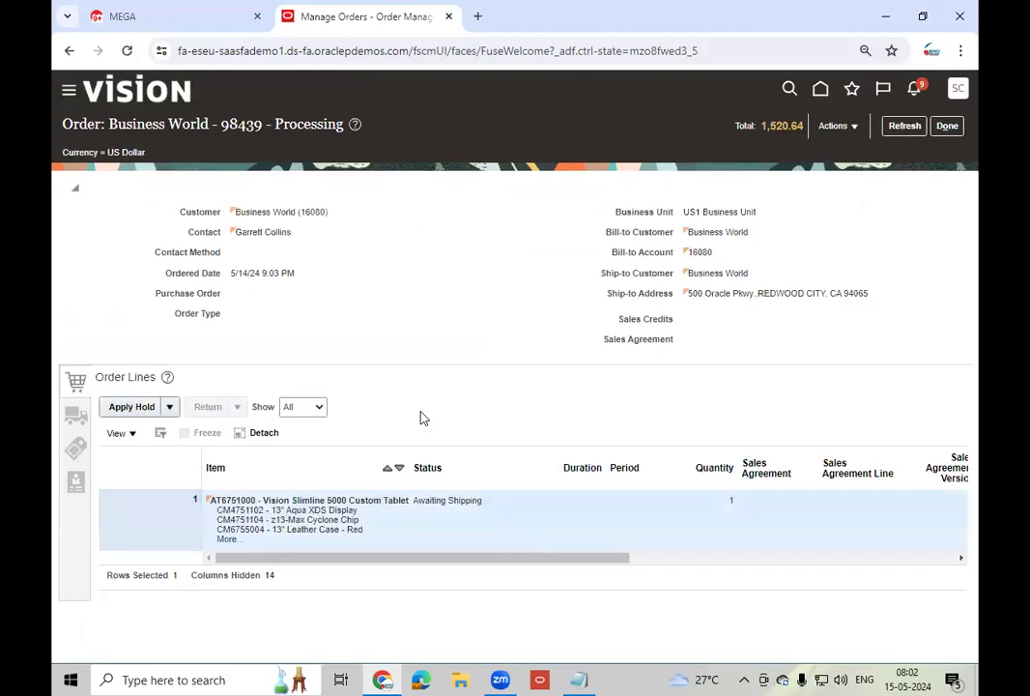
- Open order line 1's details to confirm its line type is Buy
click(837, 126)
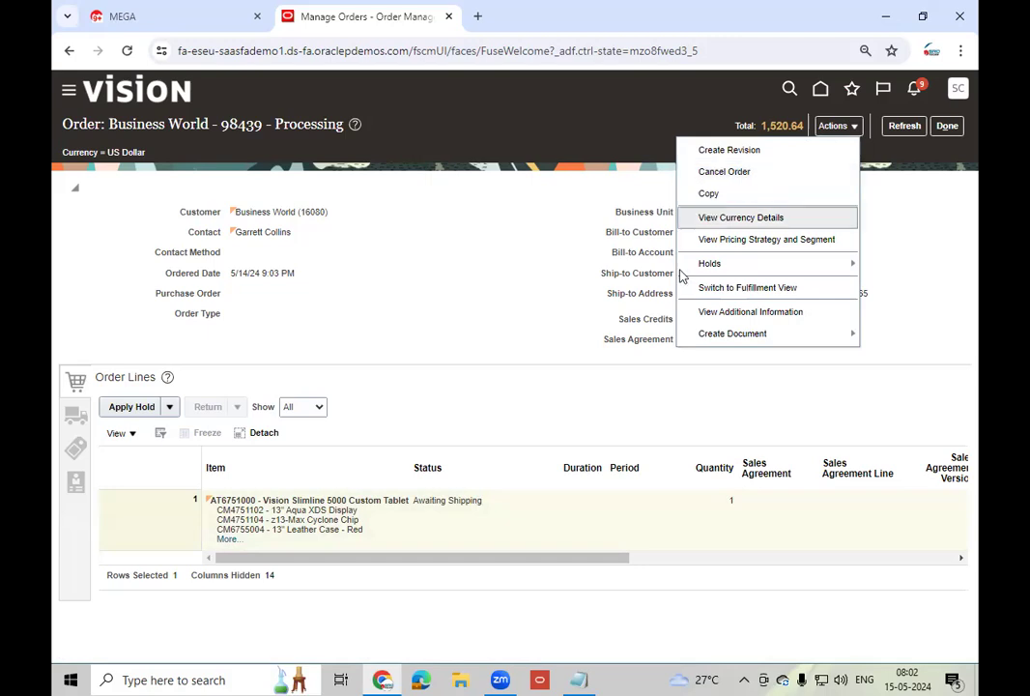
drag(563, 558, 882, 576)
click(791, 503)
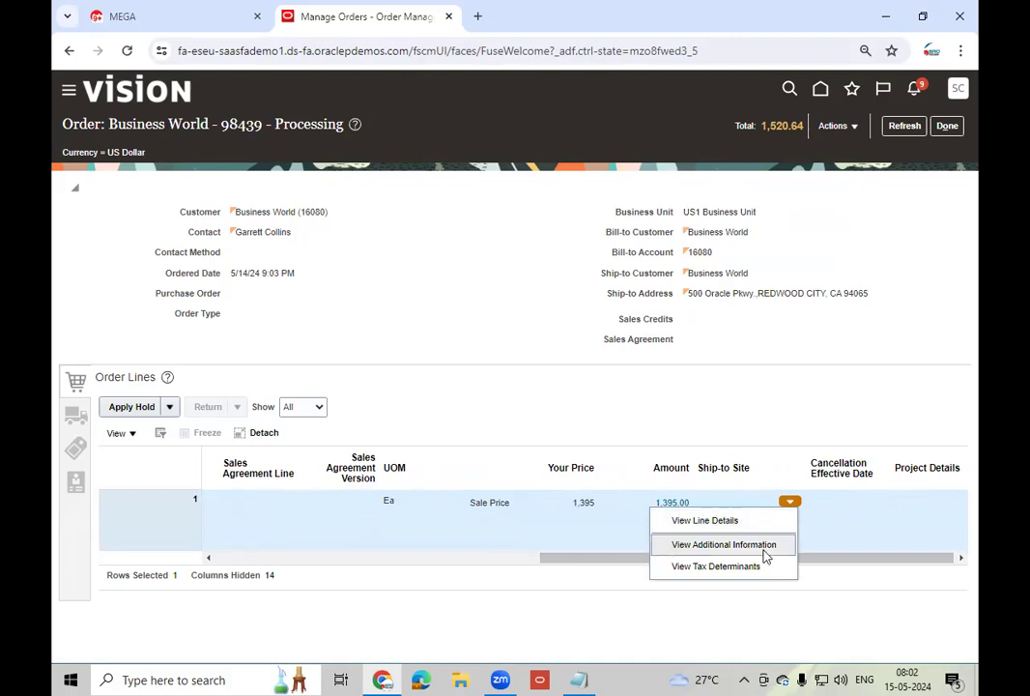
click(722, 521)
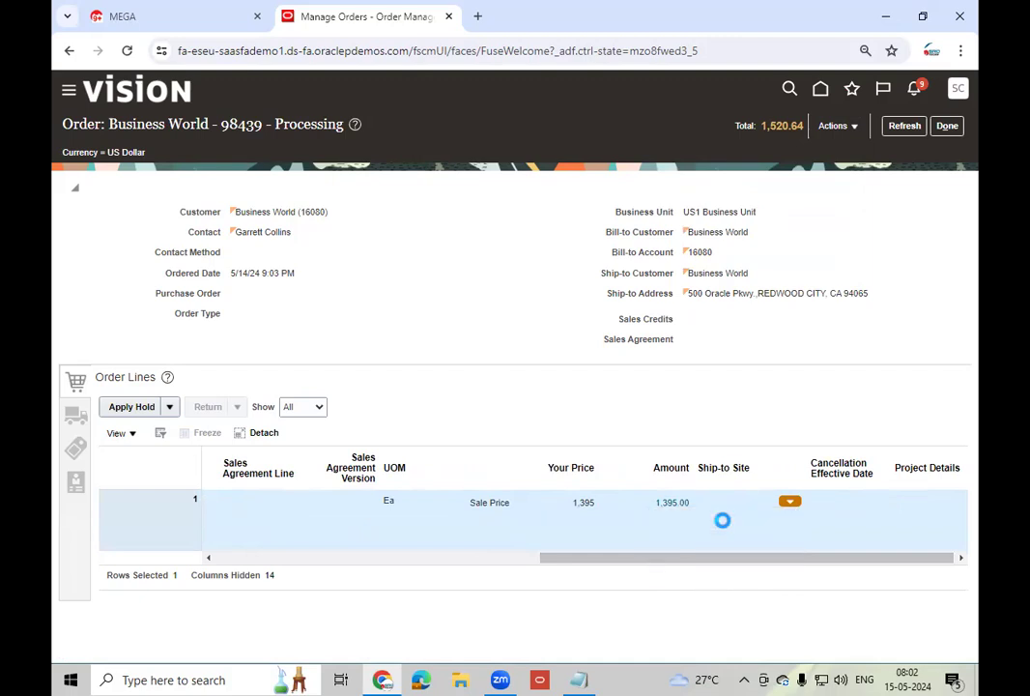
- Close the line details and switch order 98439 back to the fulfillment view
click(570, 391)
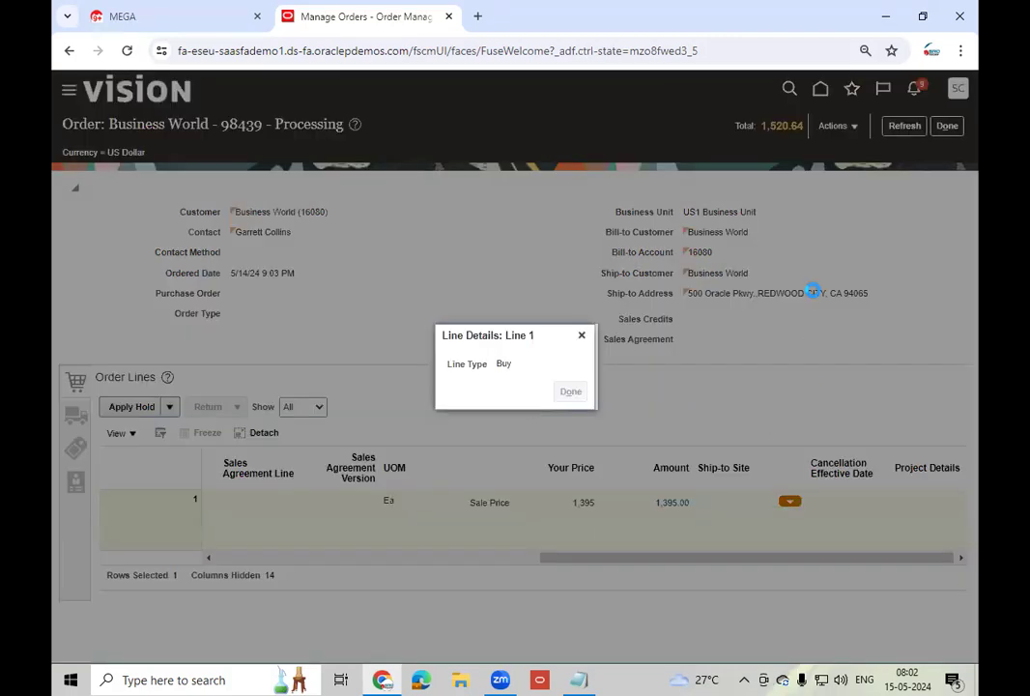
click(838, 126)
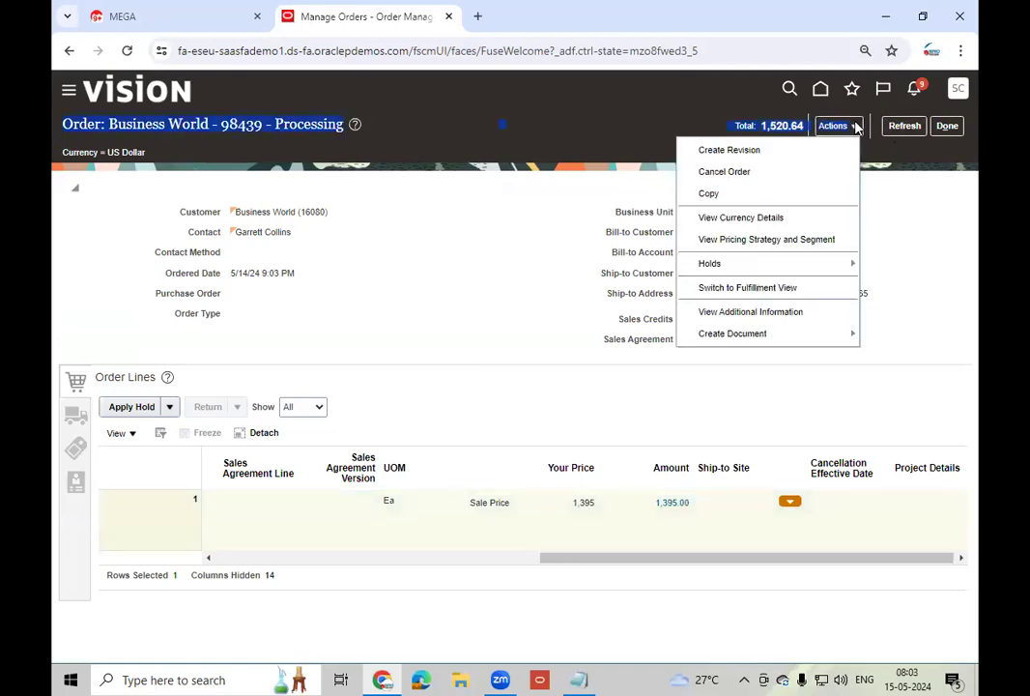
click(759, 289)
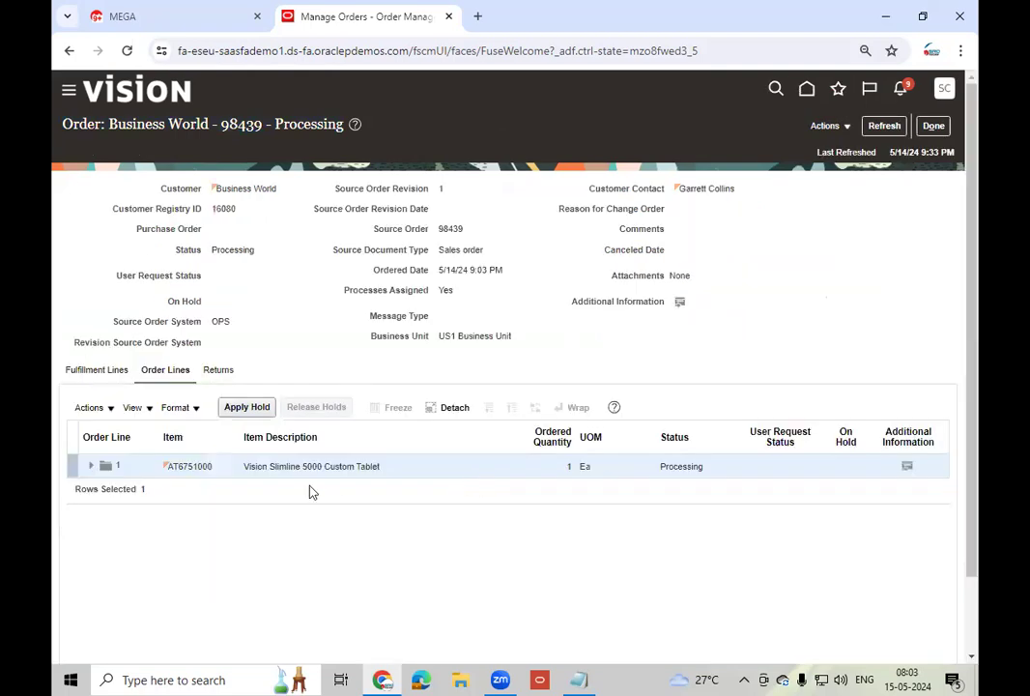
click(101, 411)
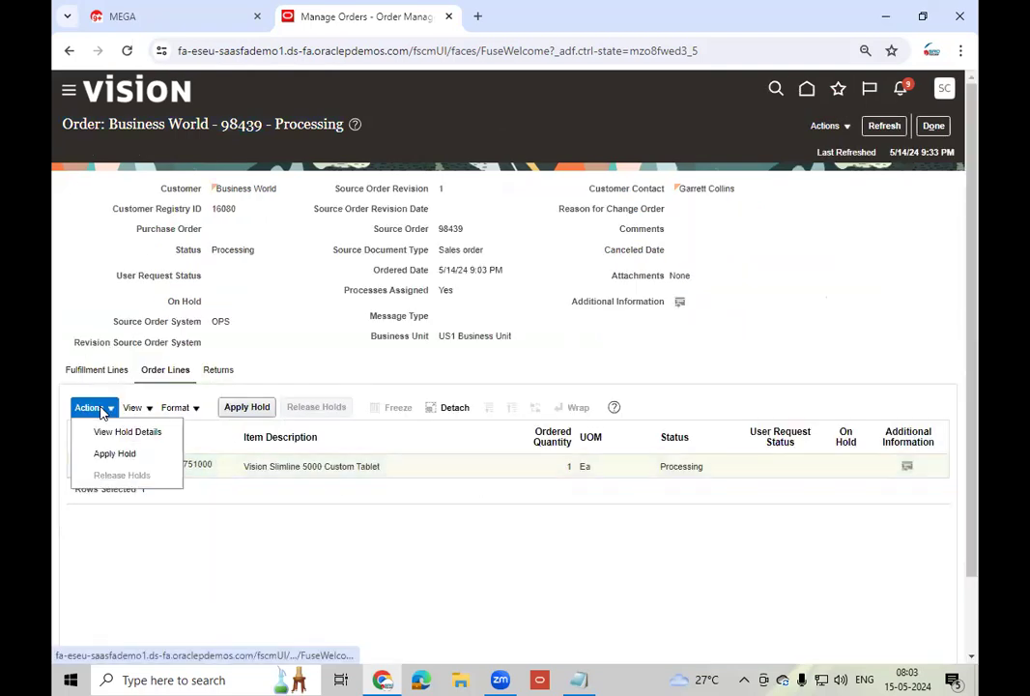
click(235, 465)
click(106, 373)
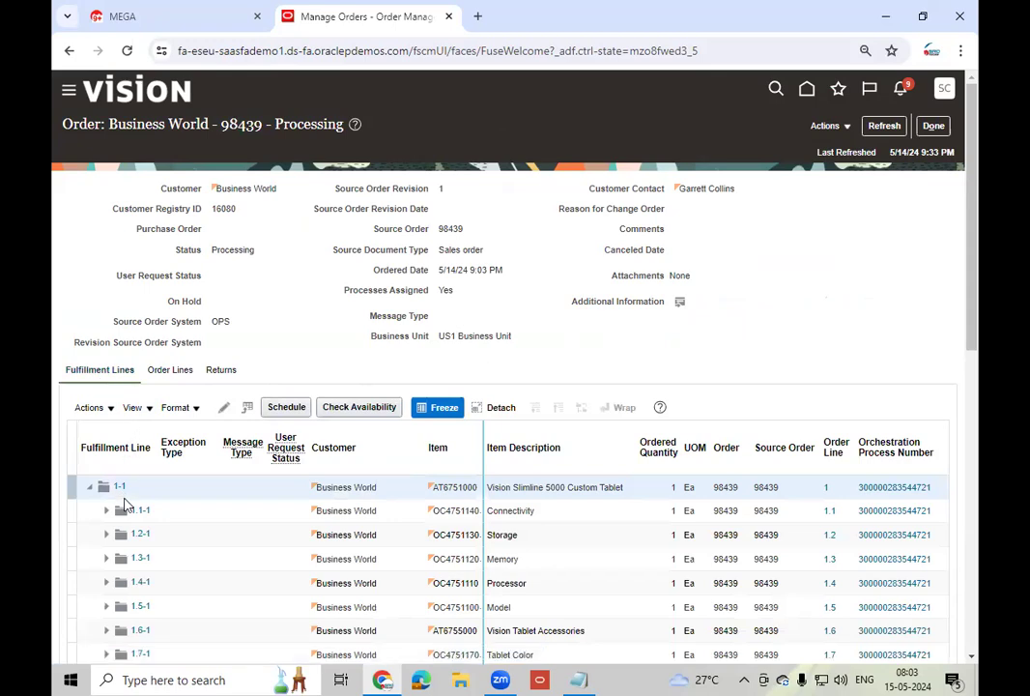
click(110, 409)
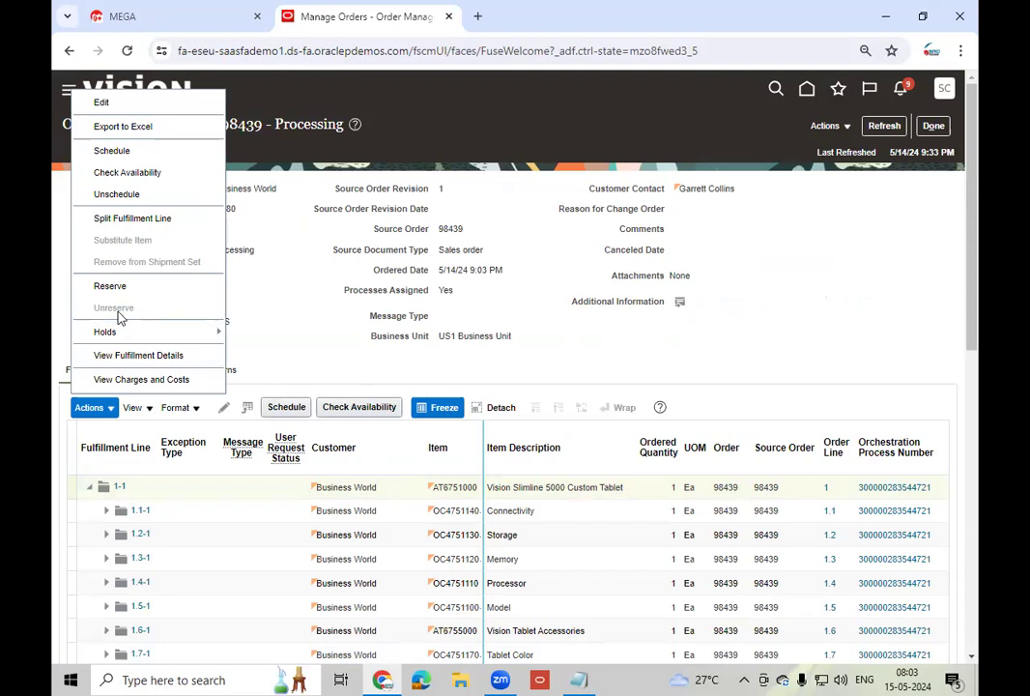
click(190, 497)
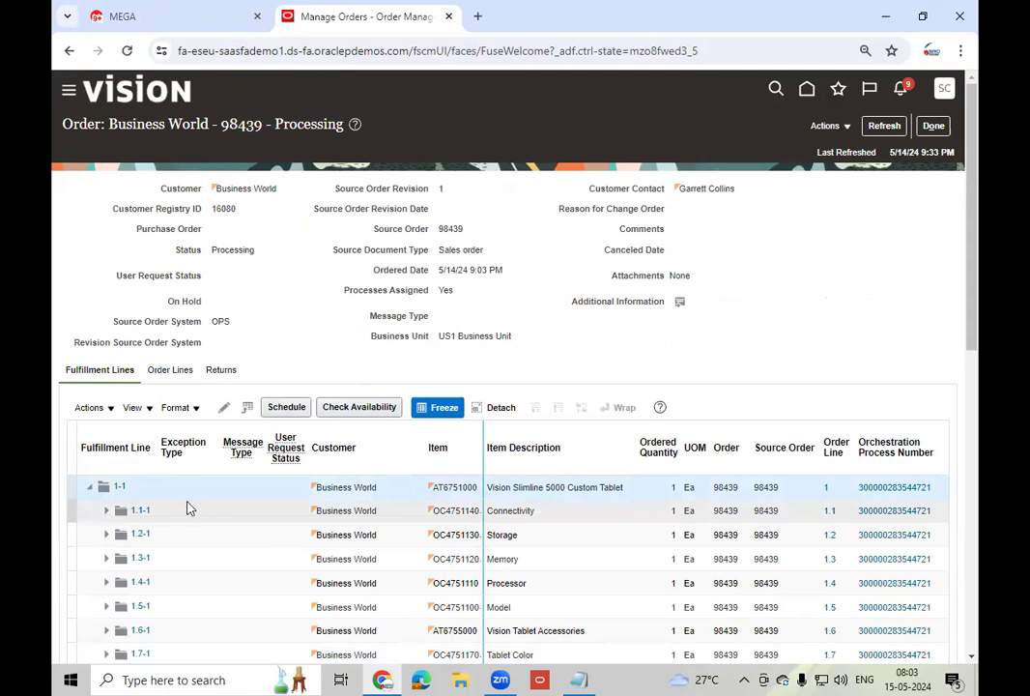
click(187, 509)
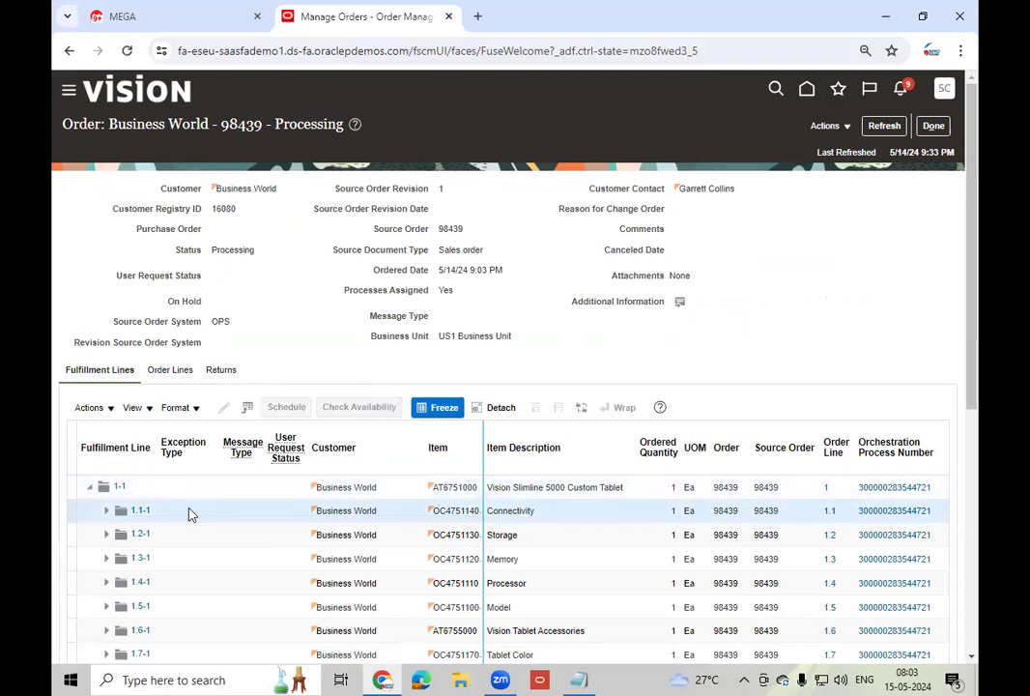
click(106, 407)
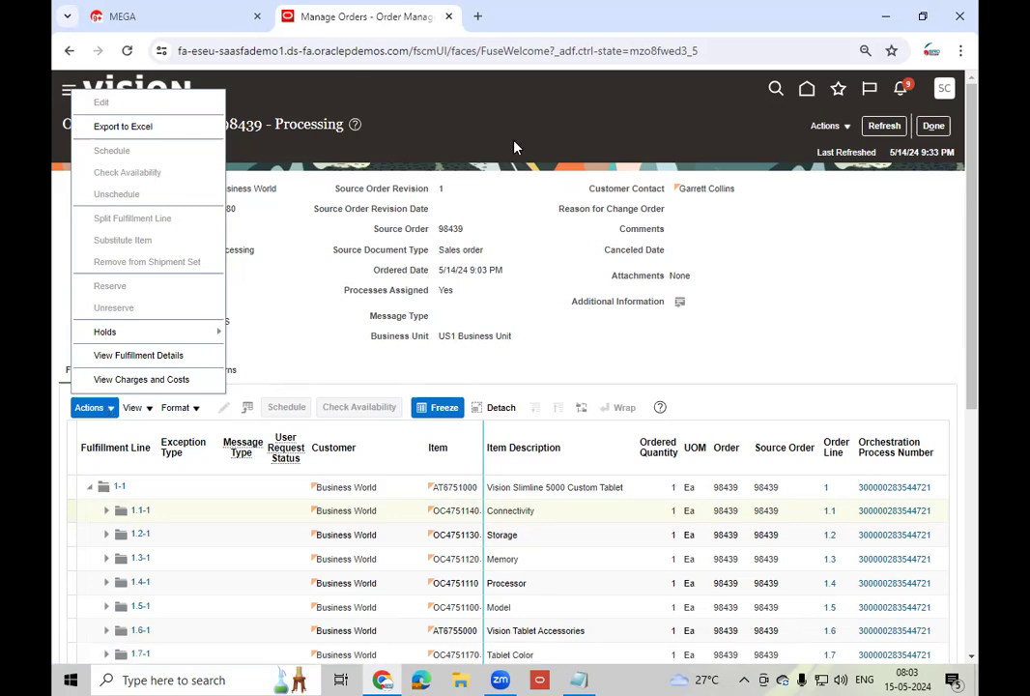
click(326, 355)
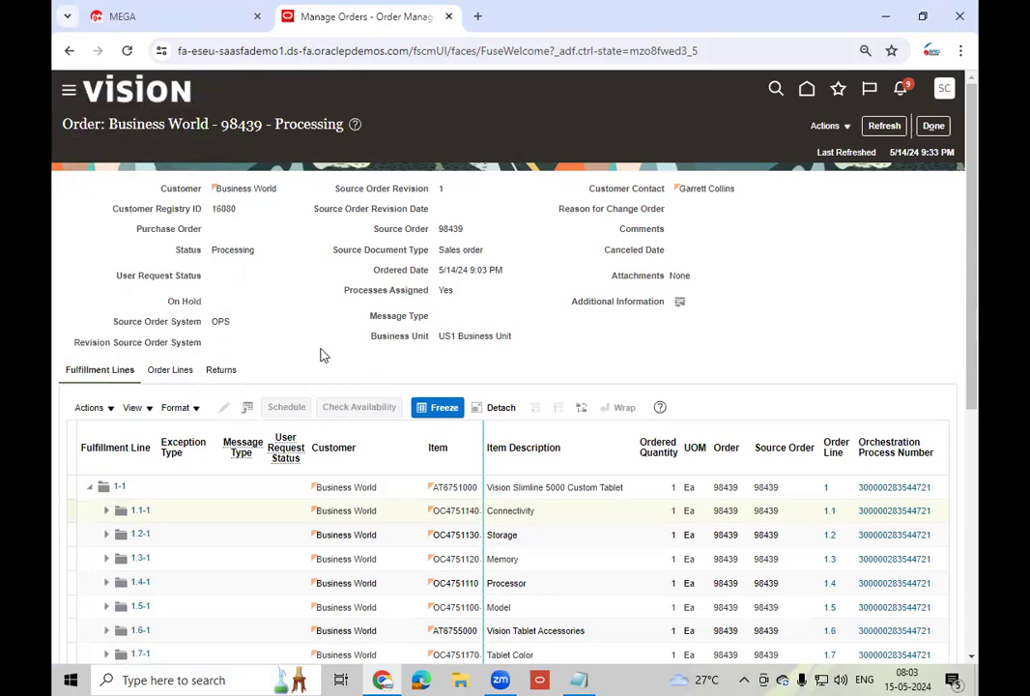
click(170, 485)
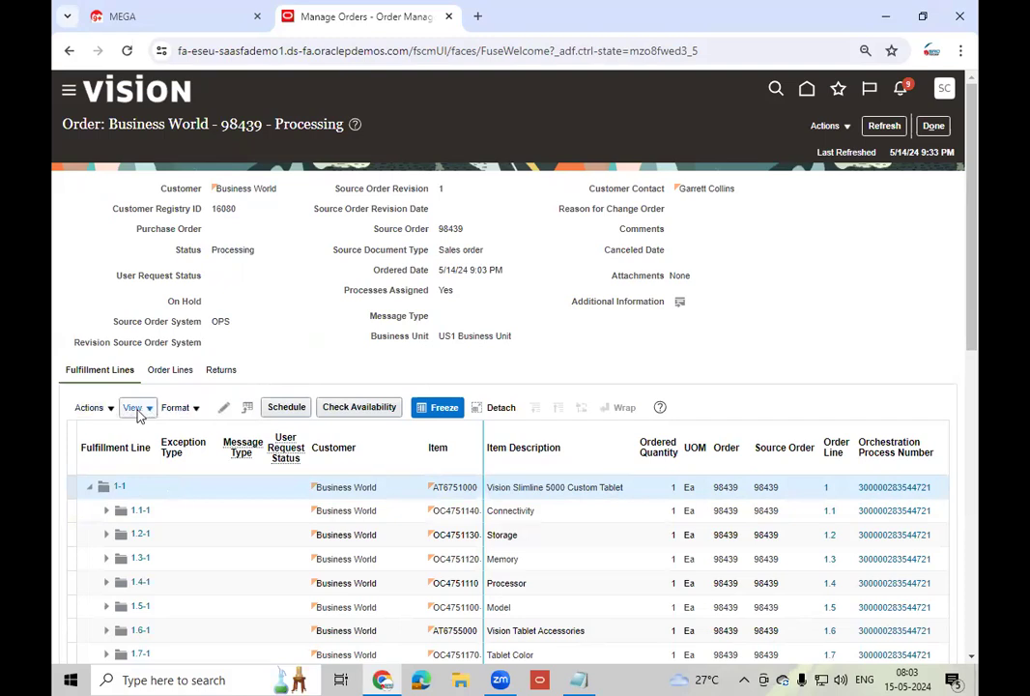
click(102, 409)
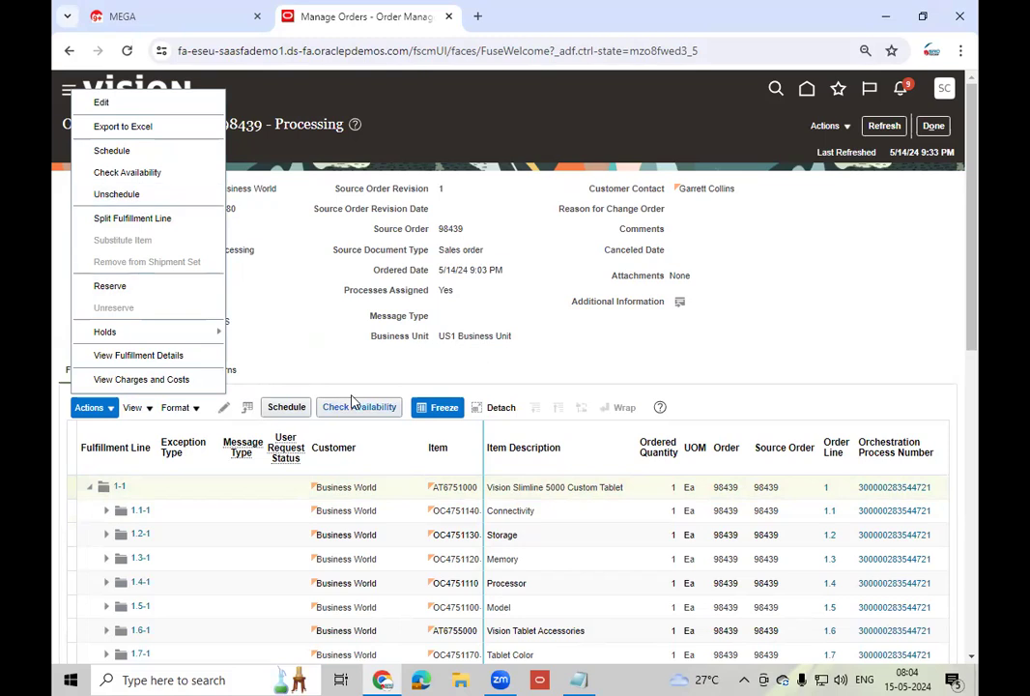
click(288, 340)
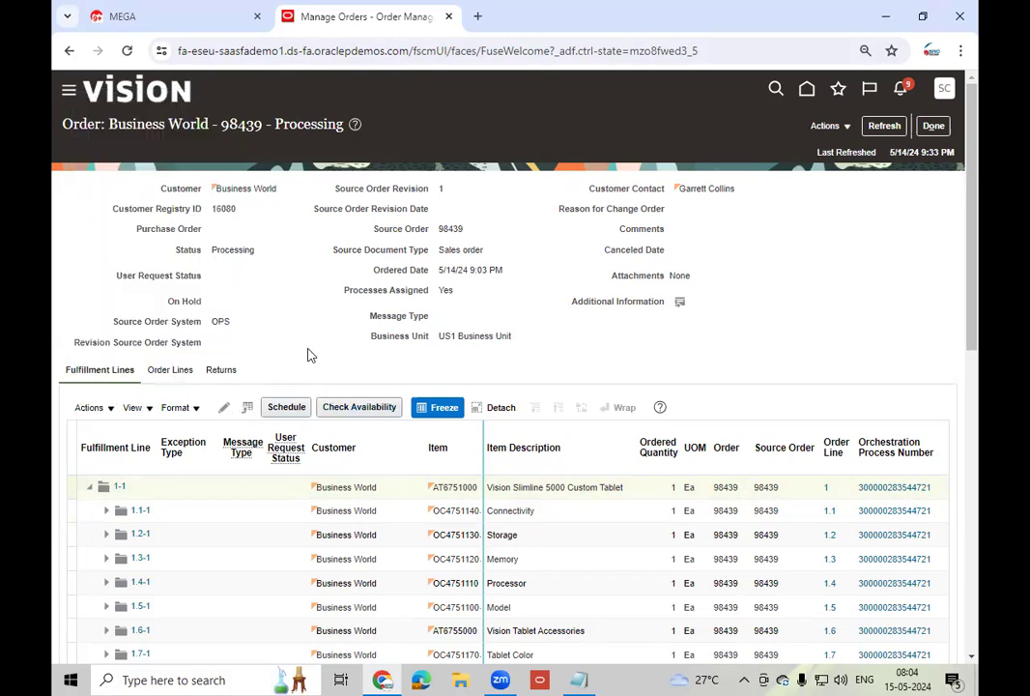
- Review line 1-1's Supply Details and Back-to-Back sections, then close the order with Done
scroll(771, 355, down, 2)
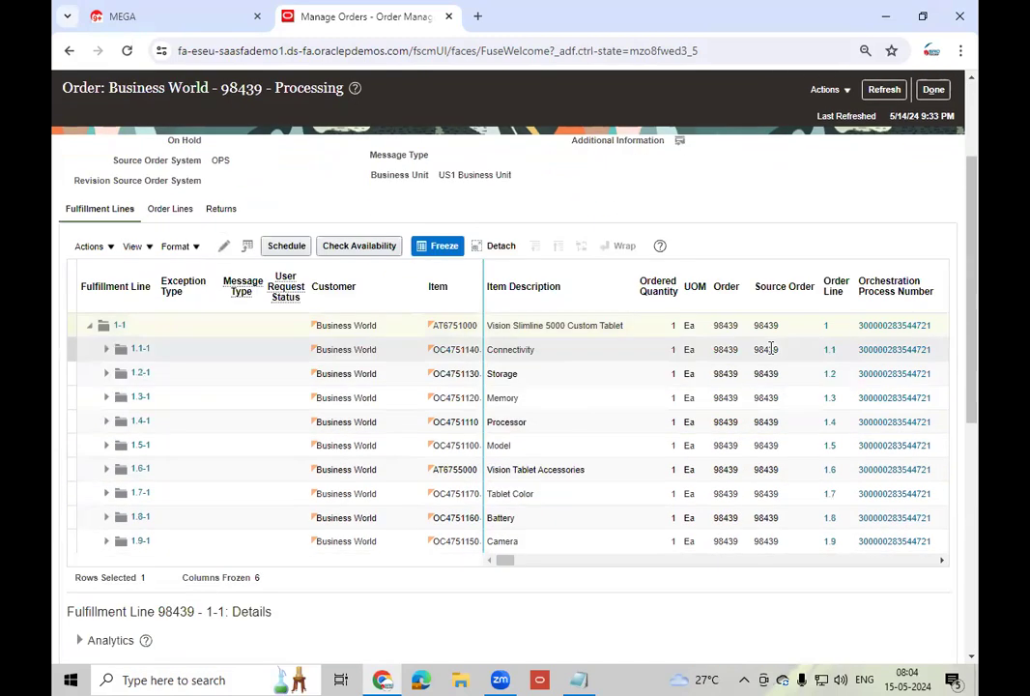
scroll(771, 349, down, 5)
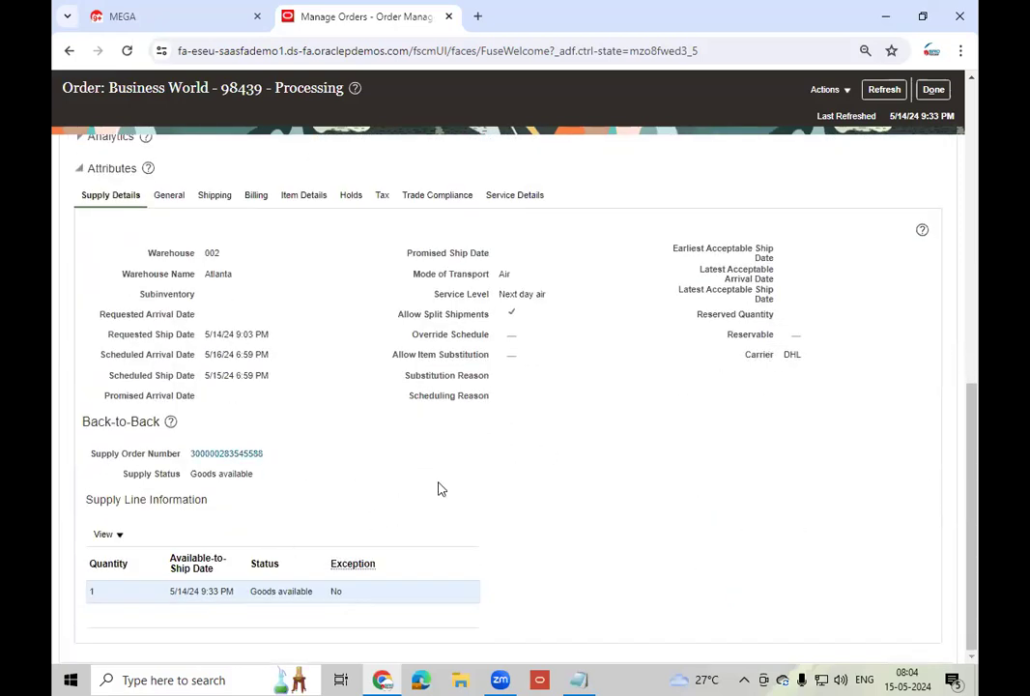
scroll(444, 477, up, 8)
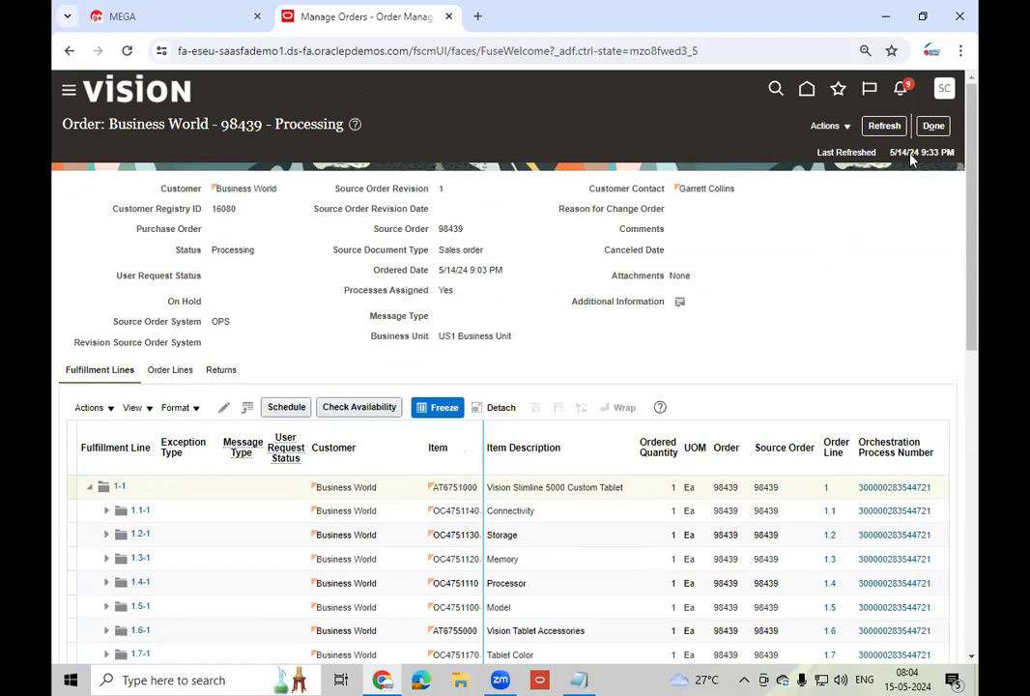
click(932, 125)
- Leave order 98439 and open Inventory Management under Supply Chain Execution
click(947, 127)
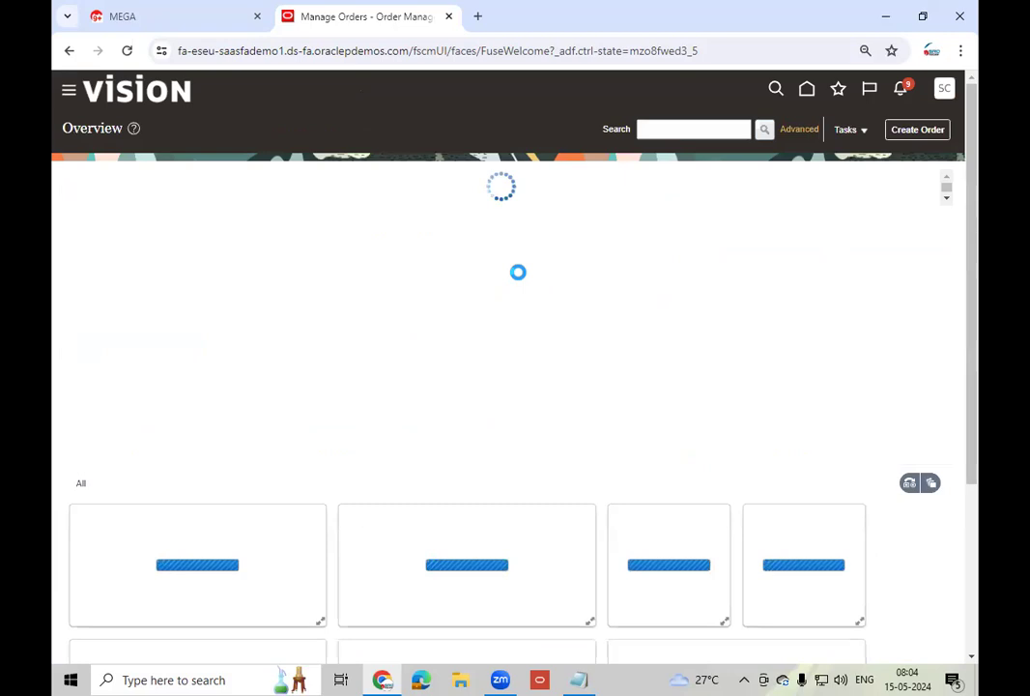
click(807, 90)
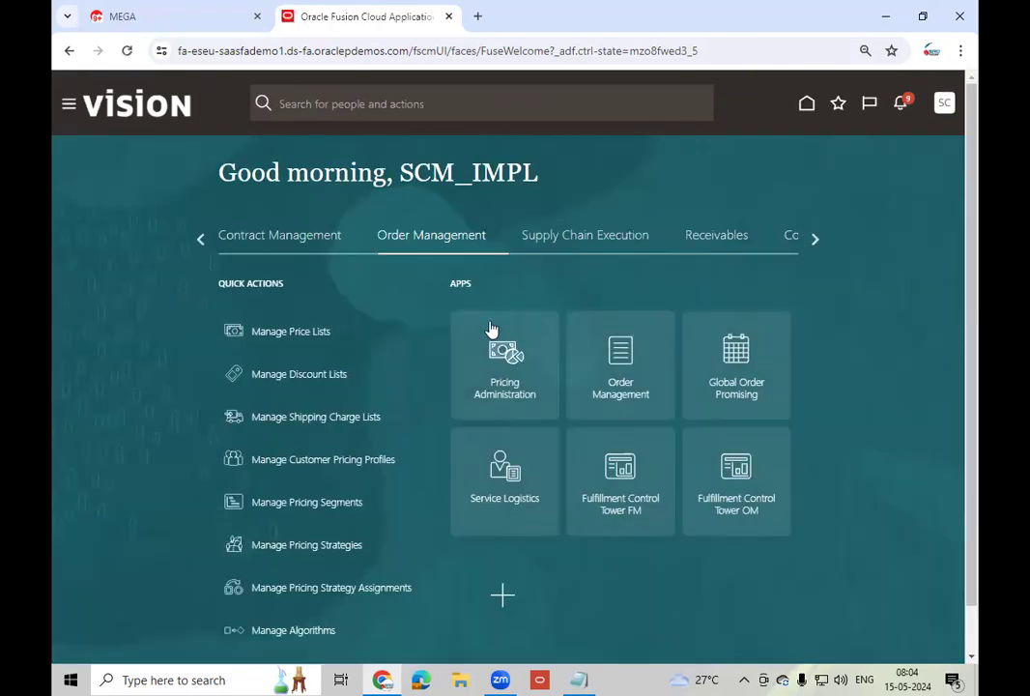
click(570, 245)
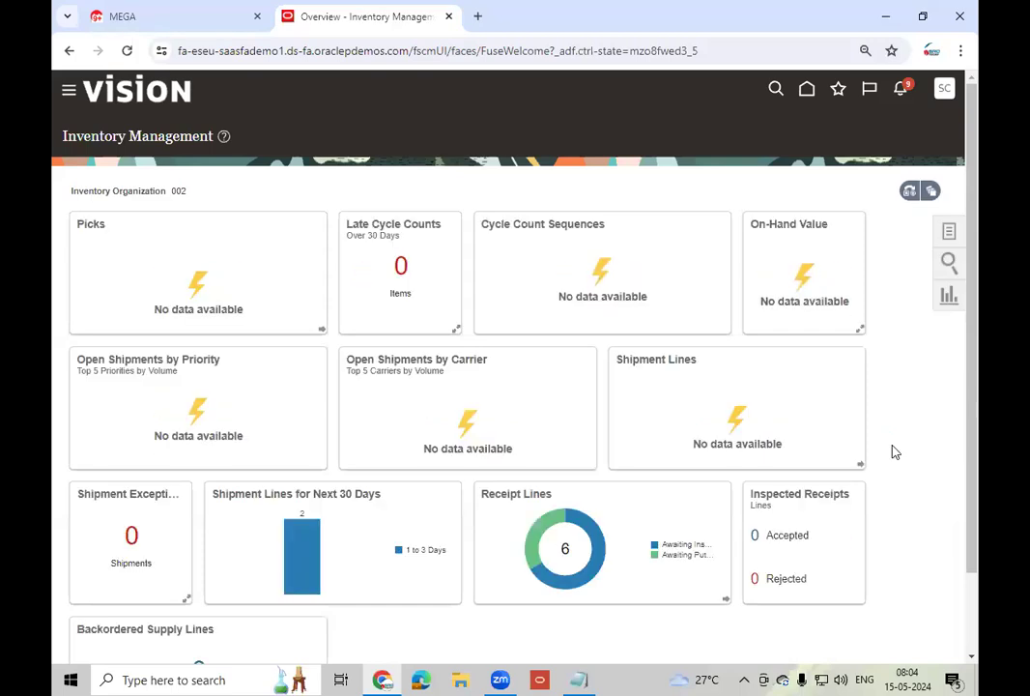
click(946, 233)
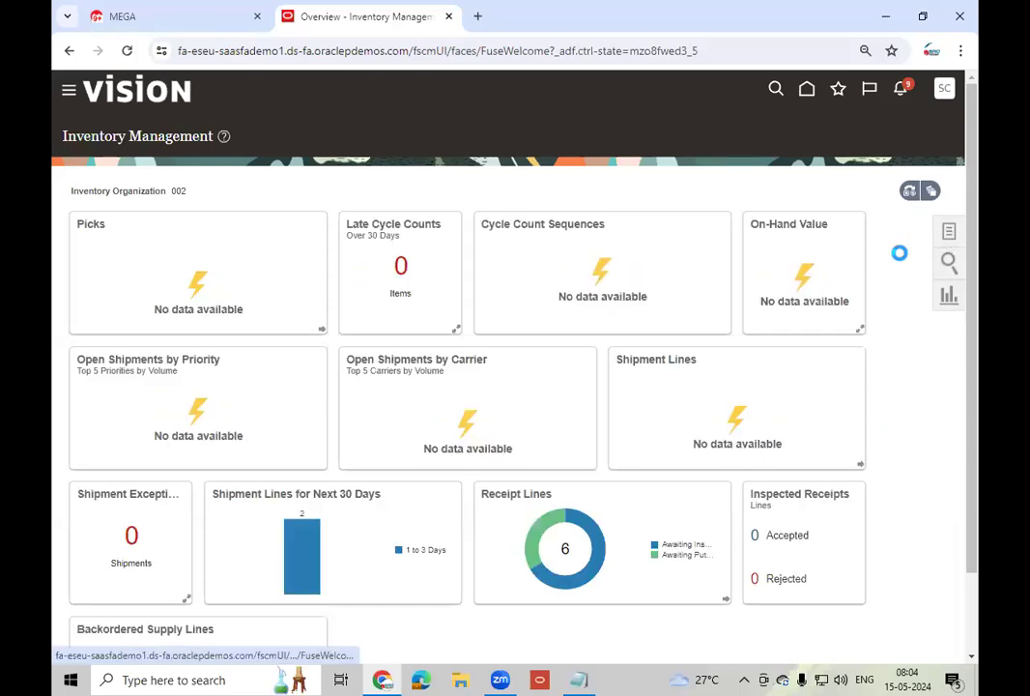
- Filter the task list to Picks and start creating a pick wave
click(923, 125)
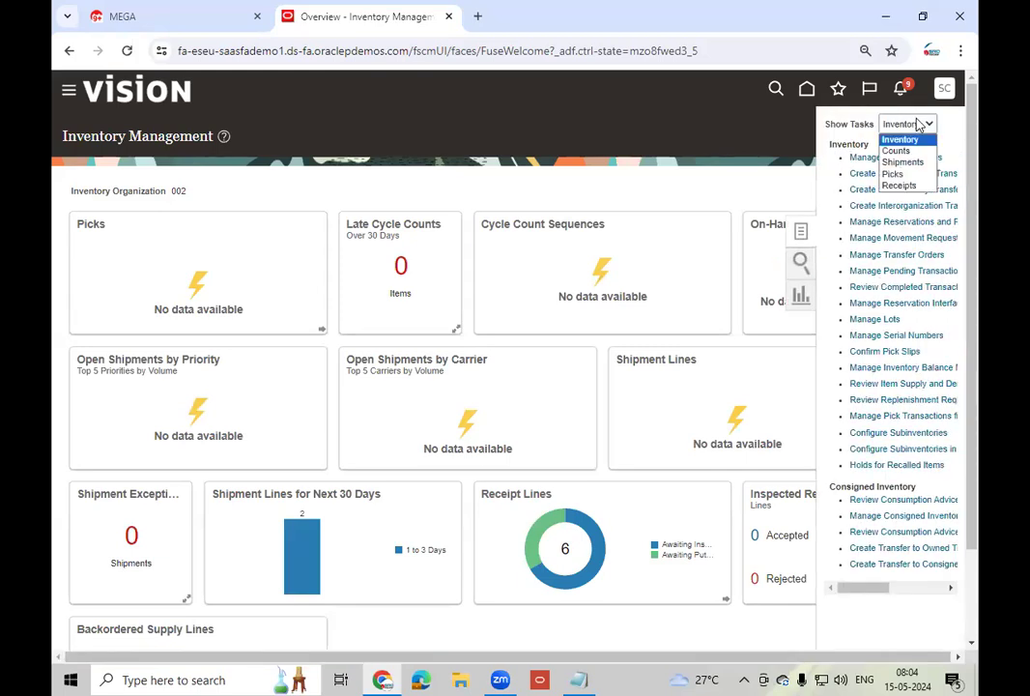
click(894, 174)
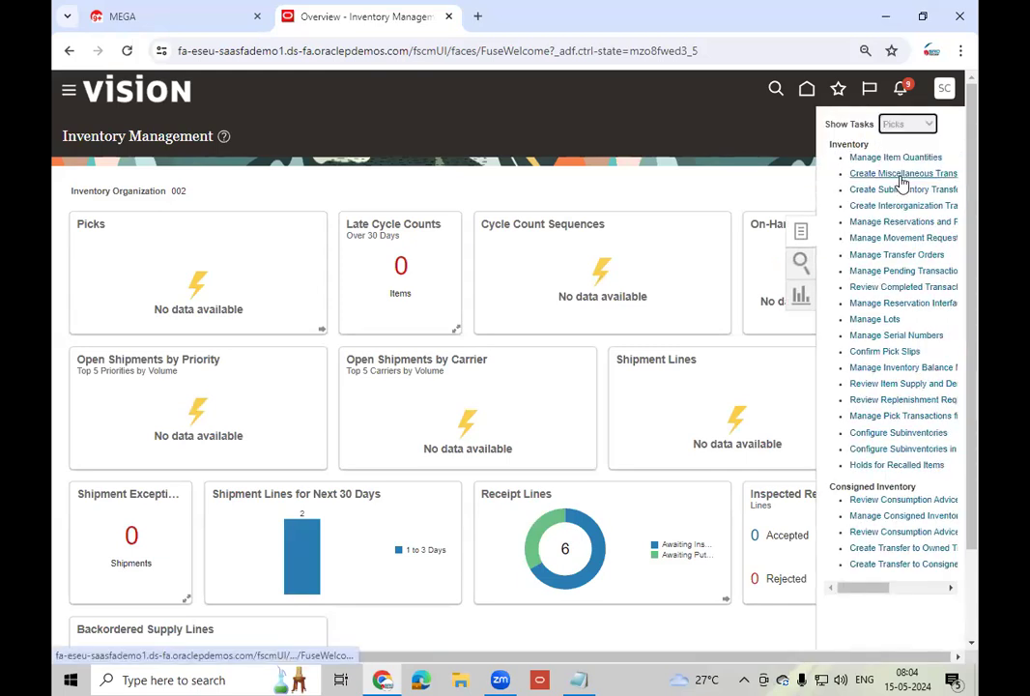
click(901, 147)
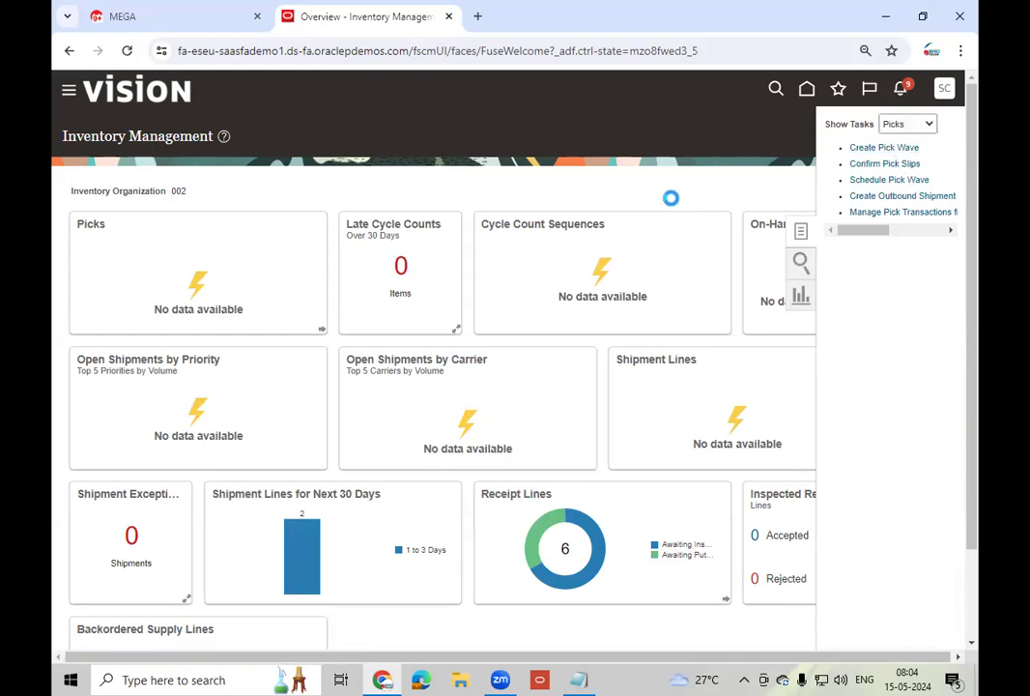
- Release a pick wave for order 98439 with To Scheduled Ship Date cleared, acknowledging wave 269899
click(375, 334)
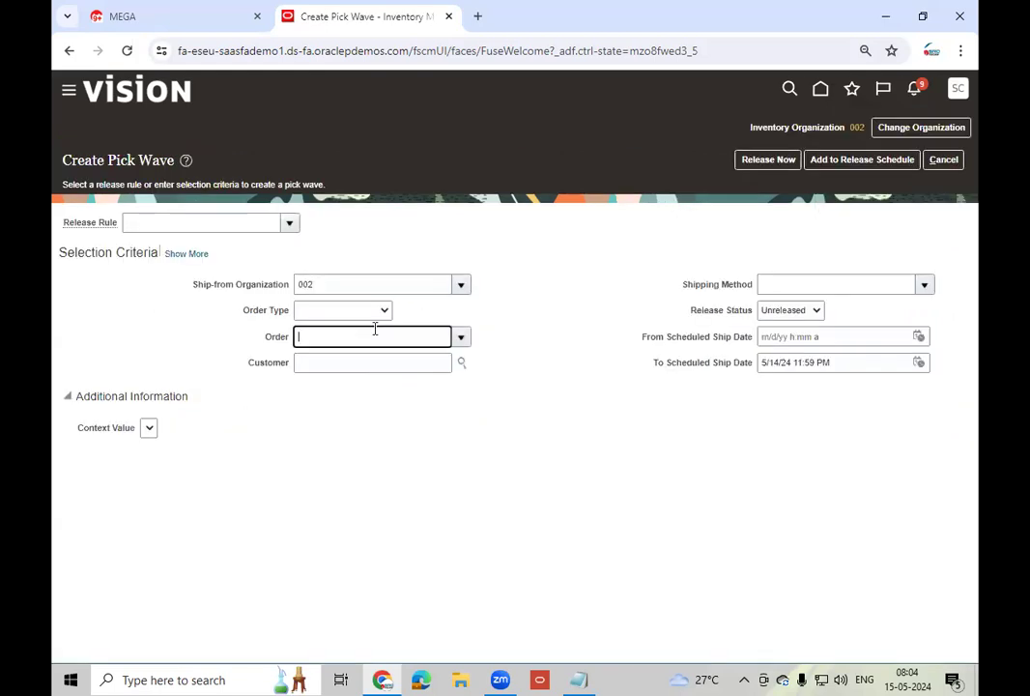
text(98439)
key(Tab)
drag(840, 362, 745, 377)
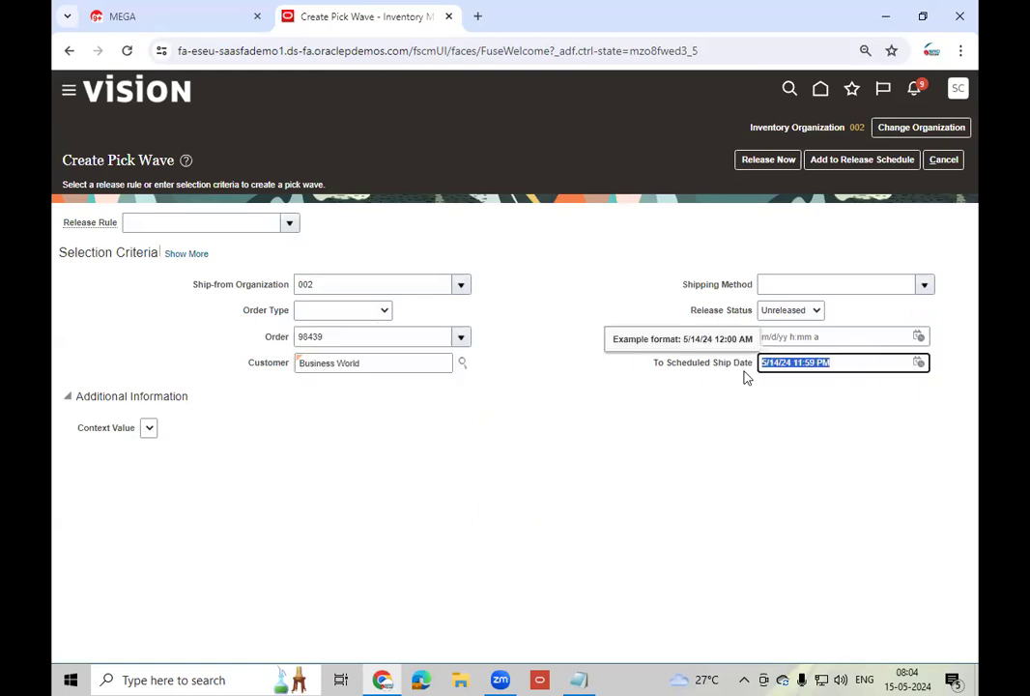
key(BackSpace)
click(731, 453)
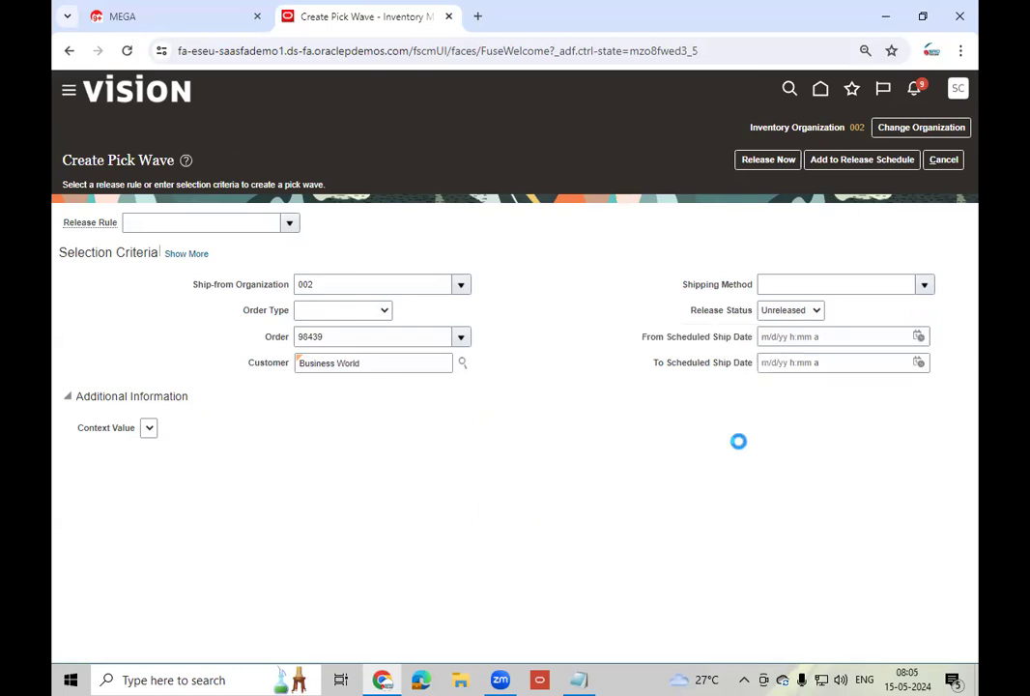
click(784, 160)
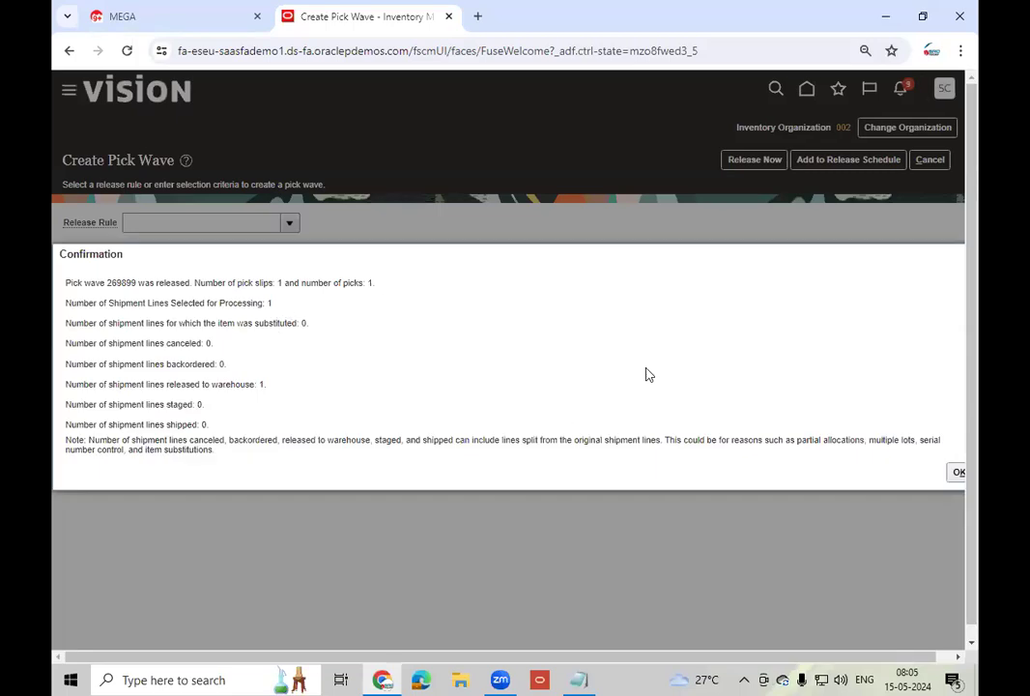
click(959, 472)
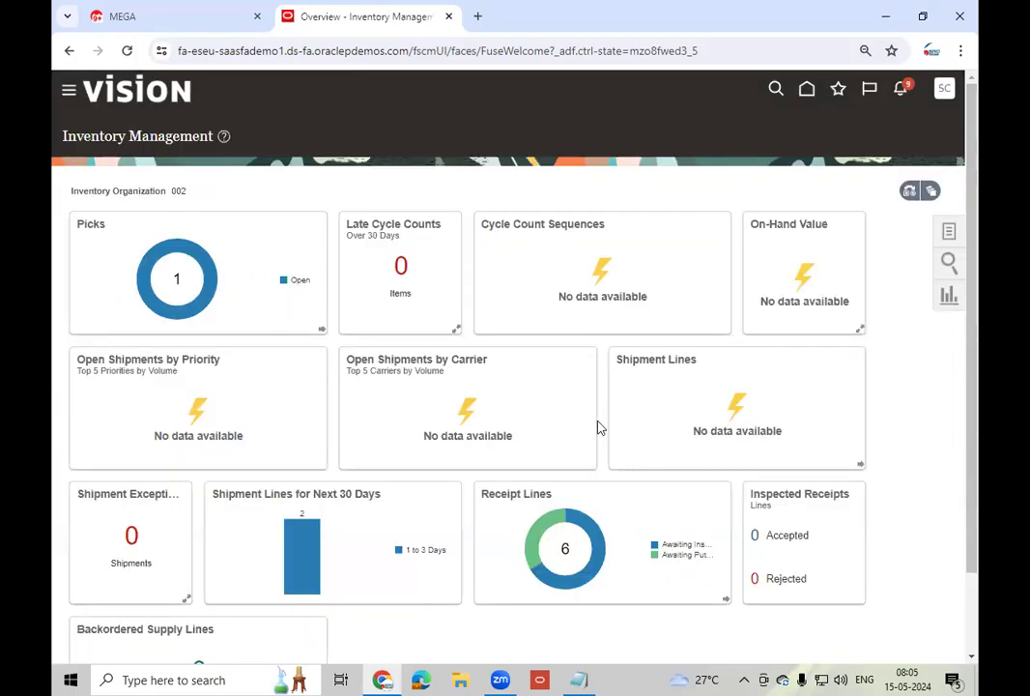
- Open pick slip 196539 and mark its pick as Ready to confirm
mouse_move(215, 282)
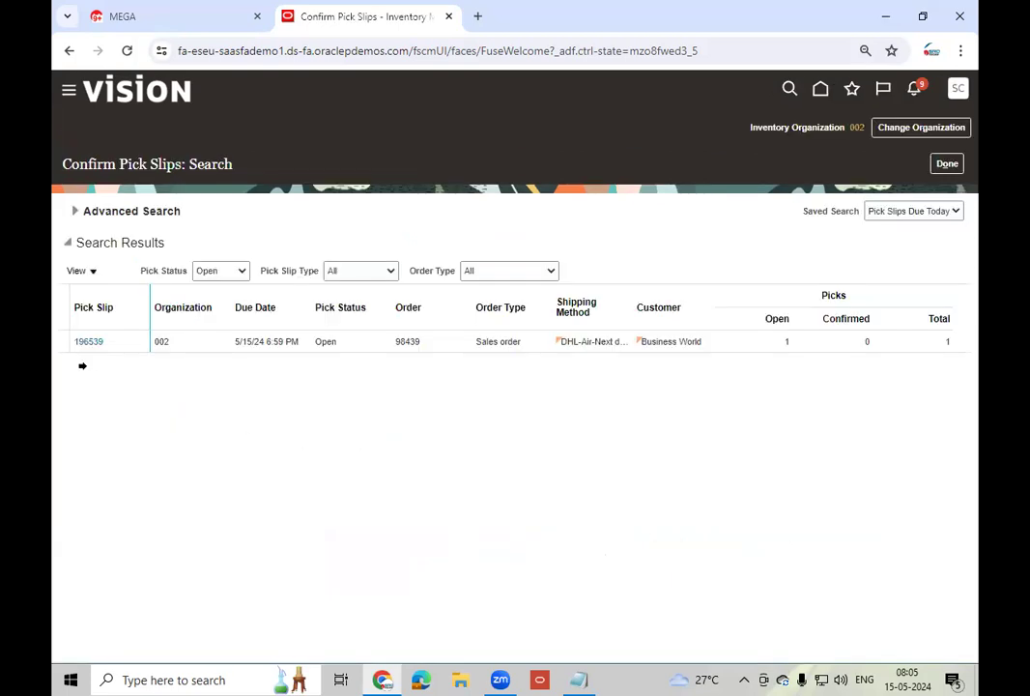
click(83, 342)
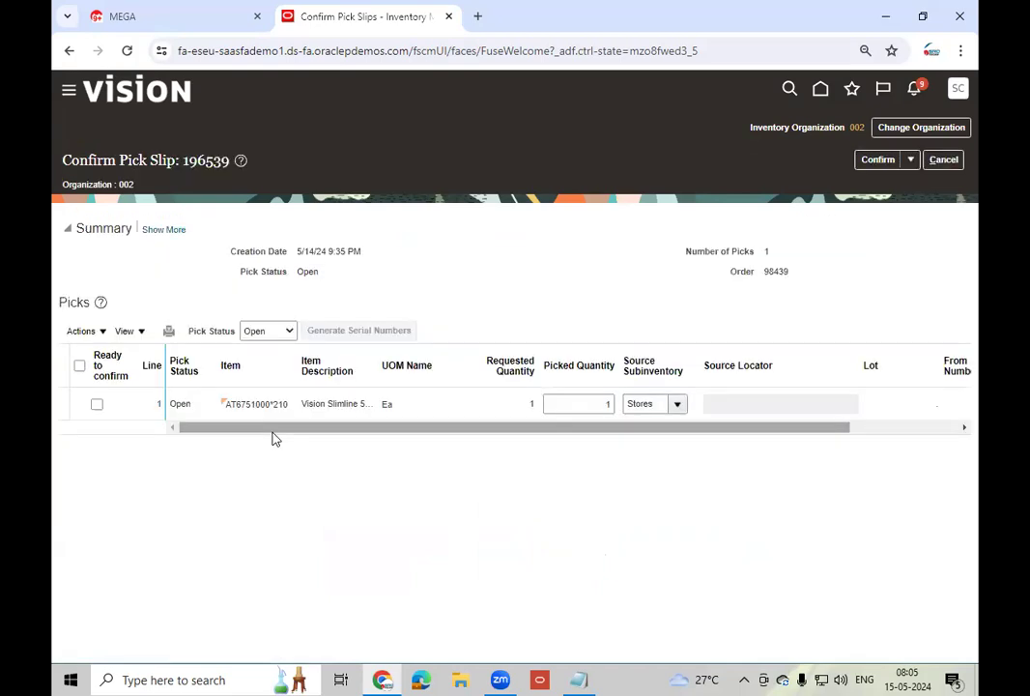
click(97, 406)
drag(363, 436, 166, 441)
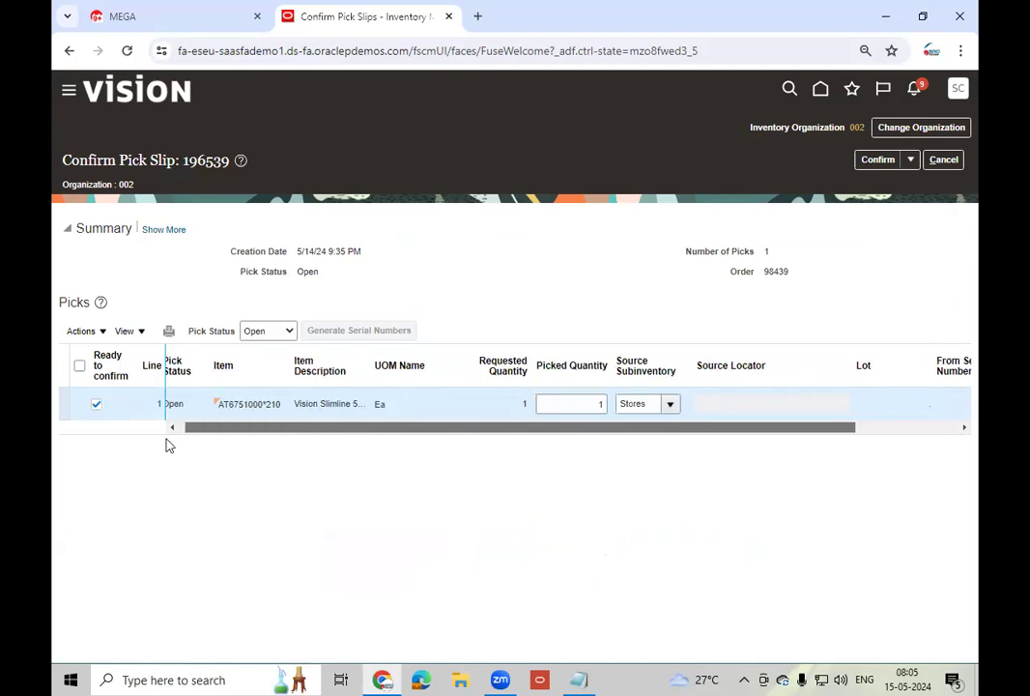
- Show all columns in the picks table, then confirm and go to Ship Confirm
click(137, 330)
mouse_move(218, 388)
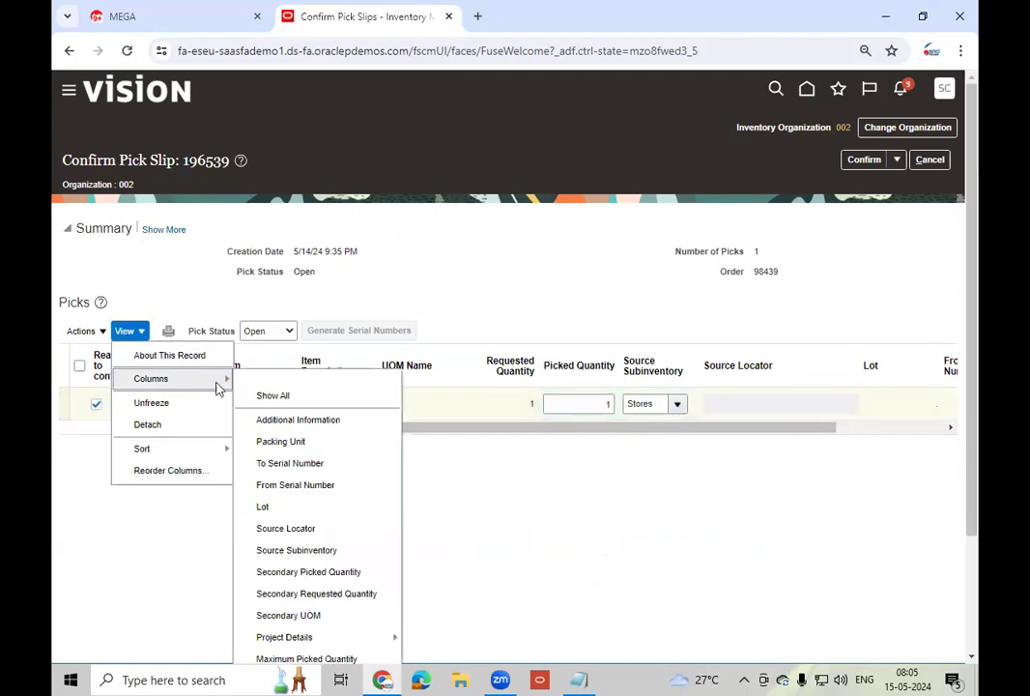
click(287, 397)
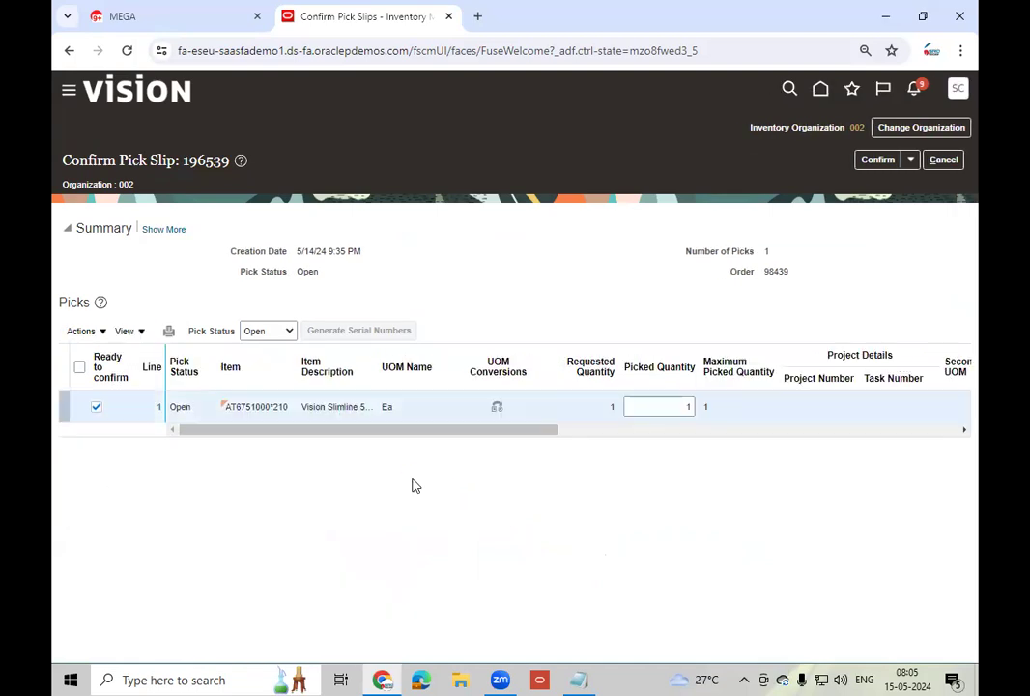
drag(454, 441, 731, 453)
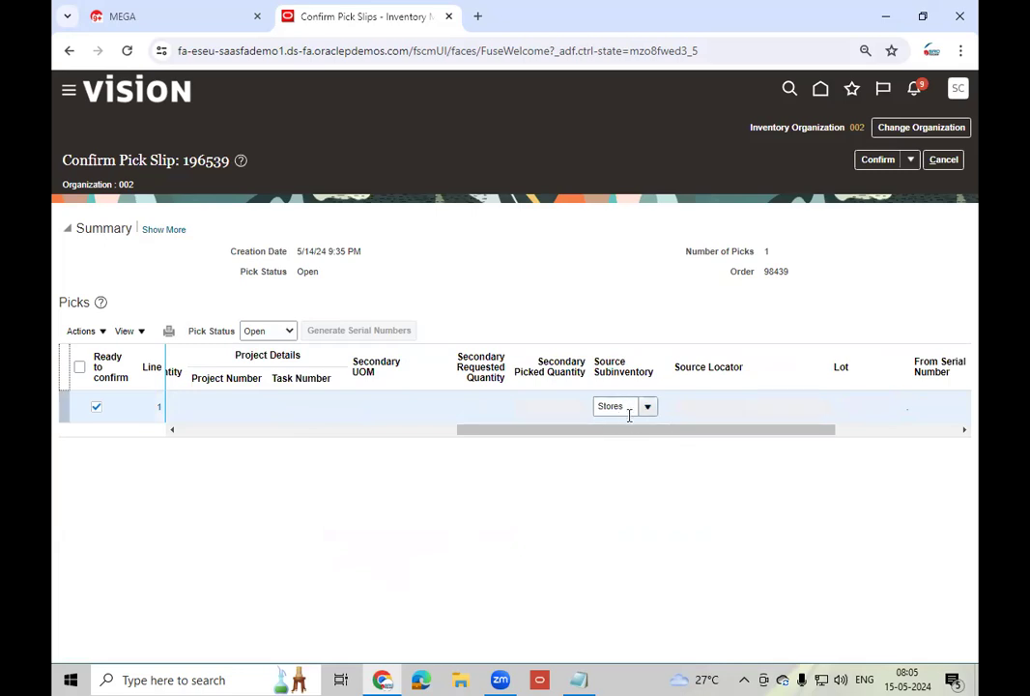
click(910, 159)
click(863, 186)
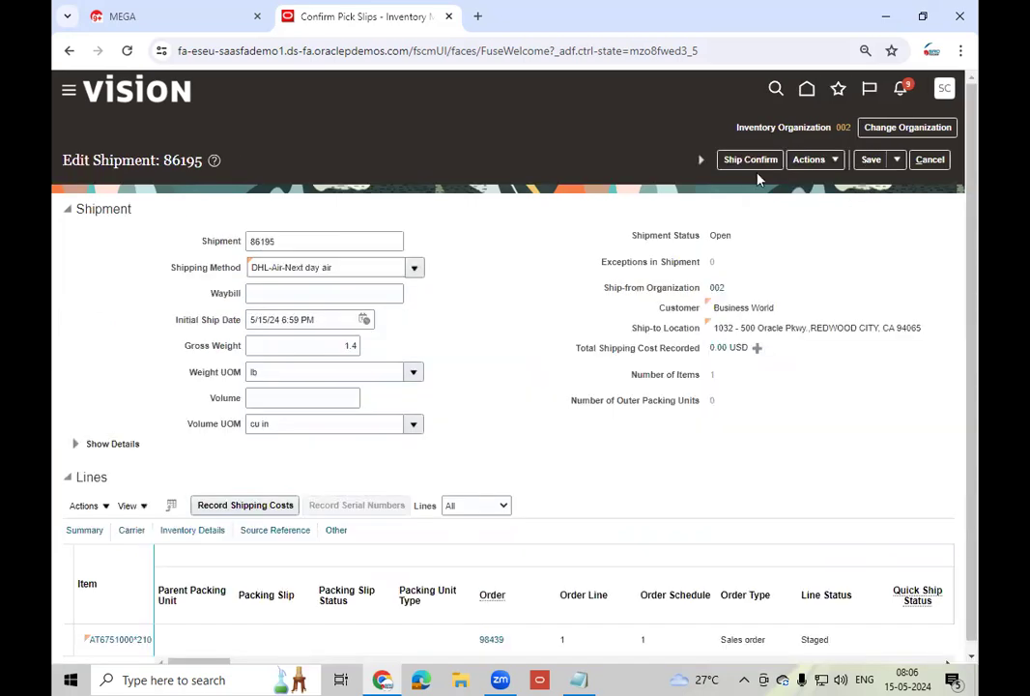
- Ship-confirm shipment 86195 and acknowledge the confirmation message
double_click(298, 237)
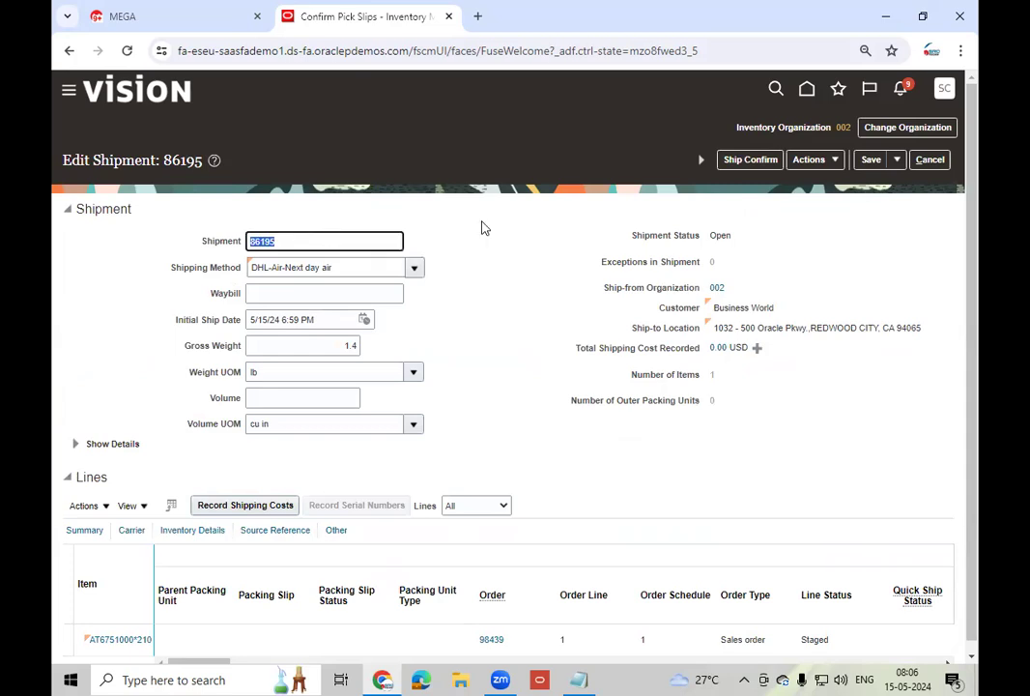
click(745, 161)
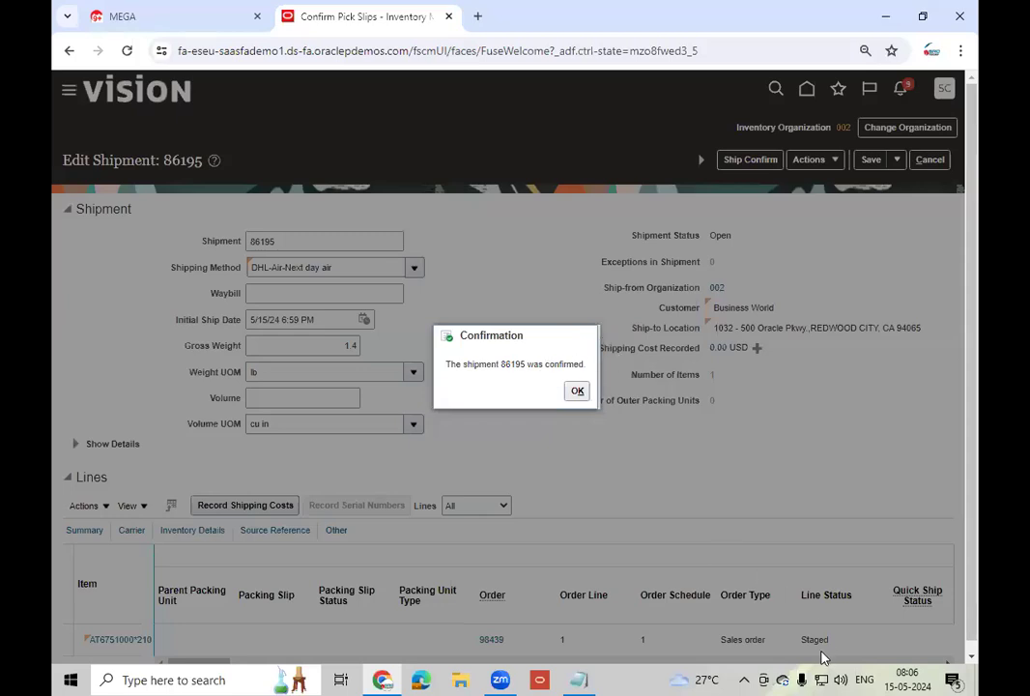
click(577, 391)
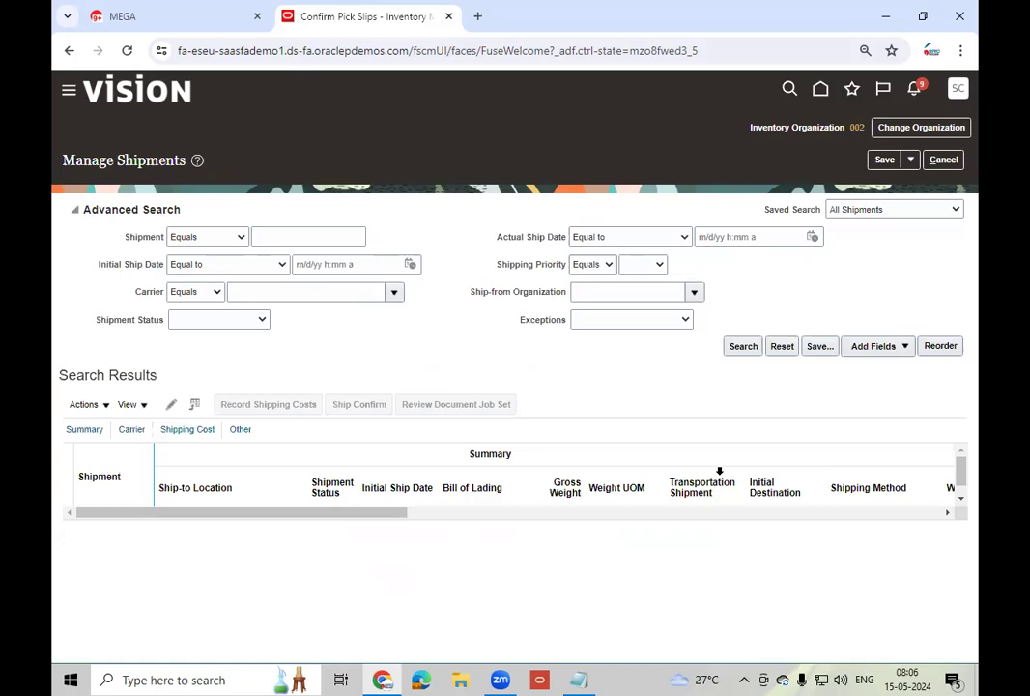
- Search the Order Management work area for order 98439 and open it
click(819, 90)
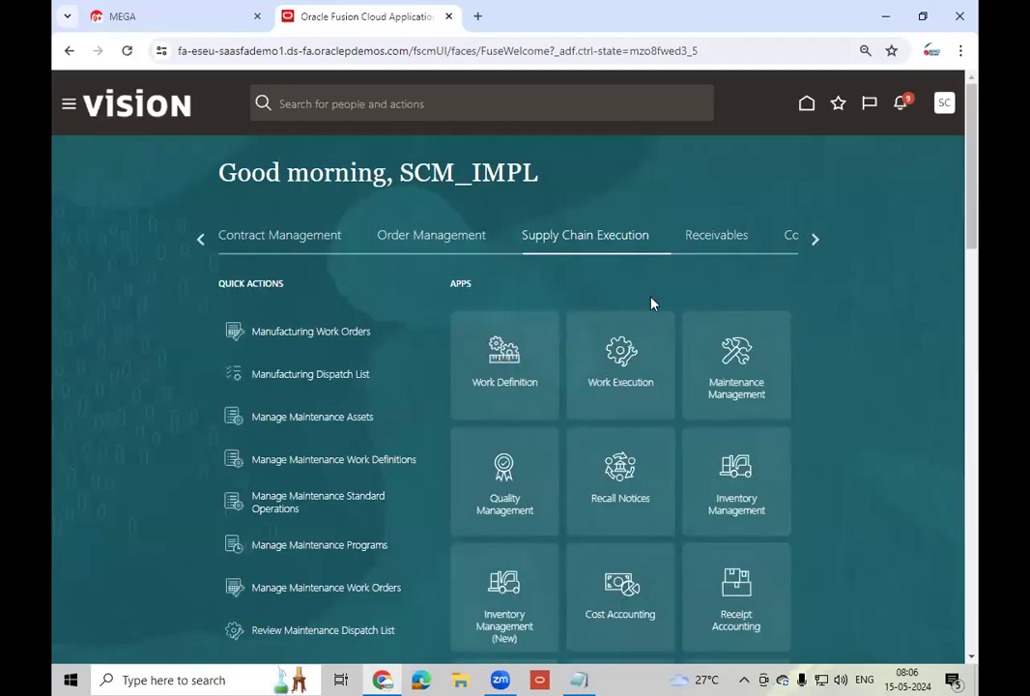
click(430, 246)
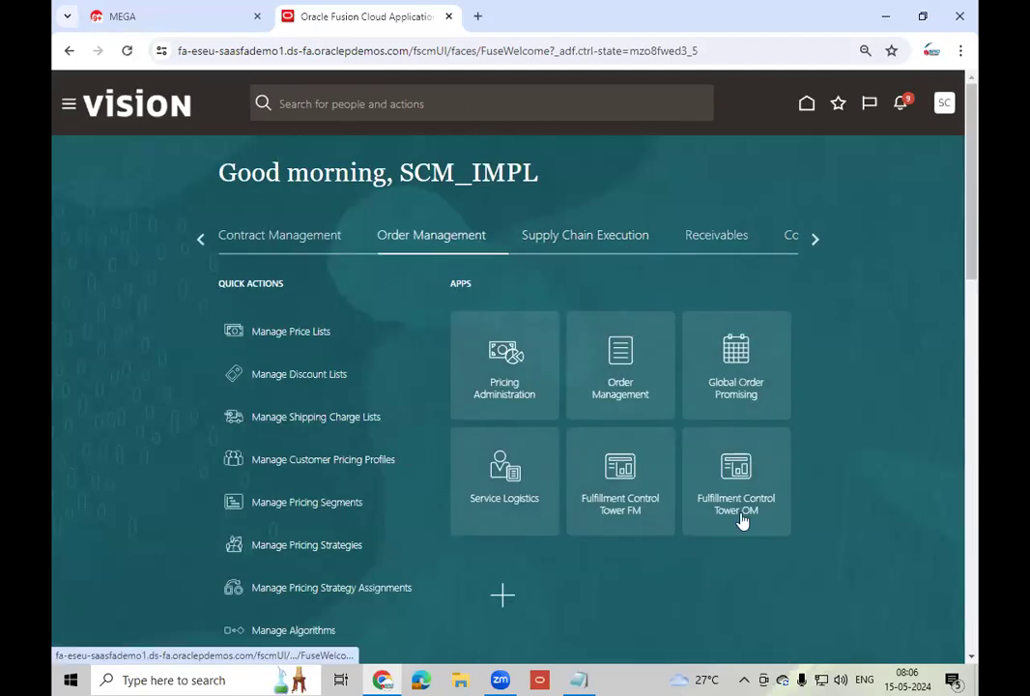
click(622, 390)
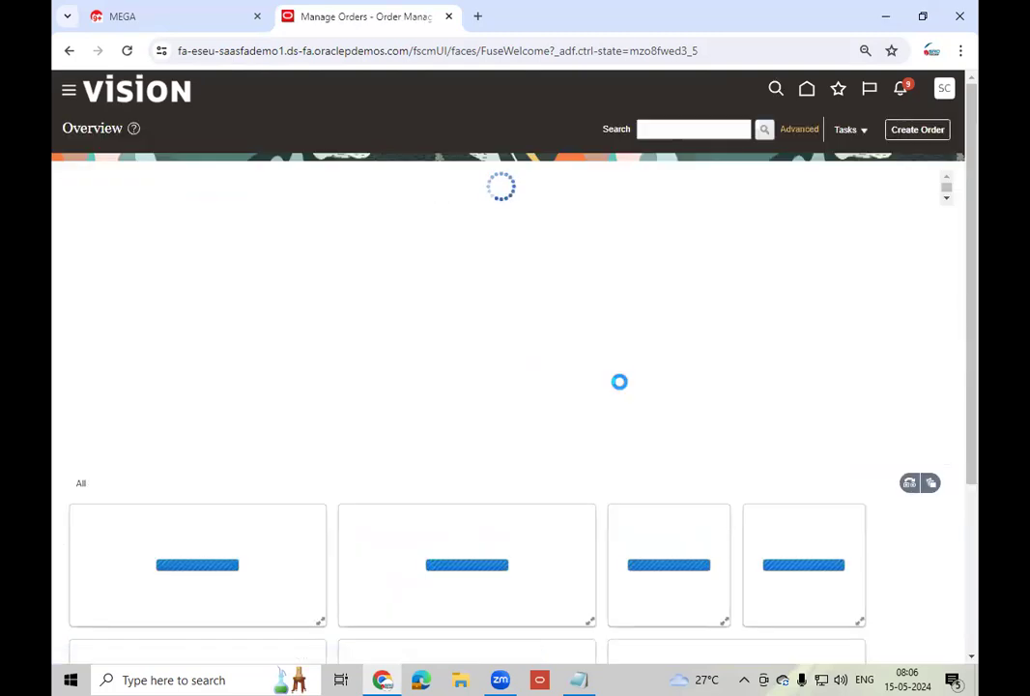
click(654, 129)
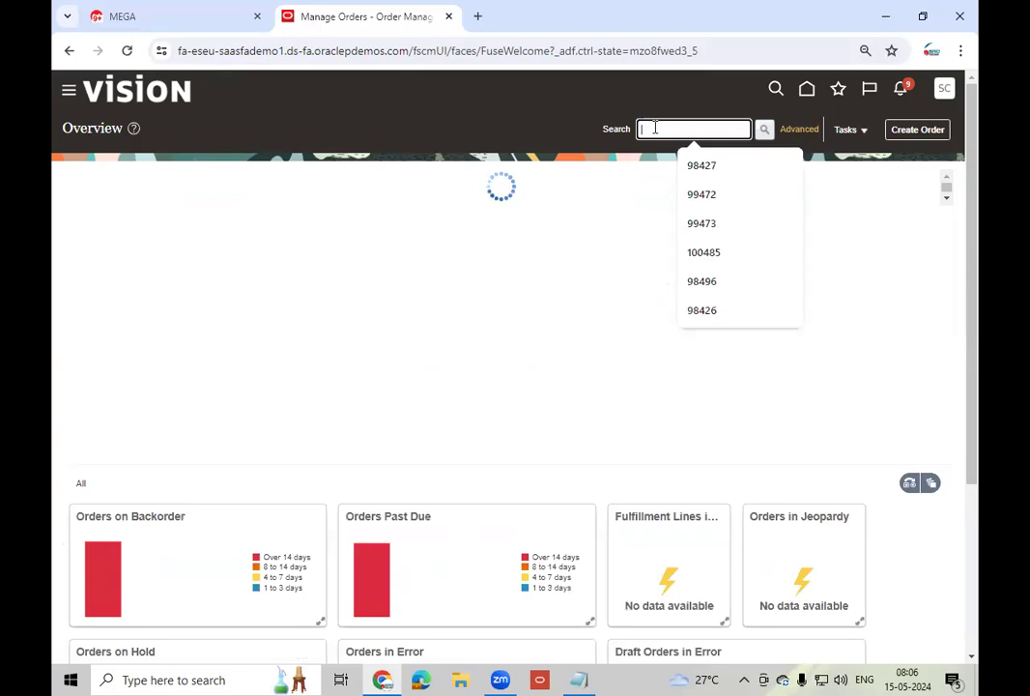
text(98439)
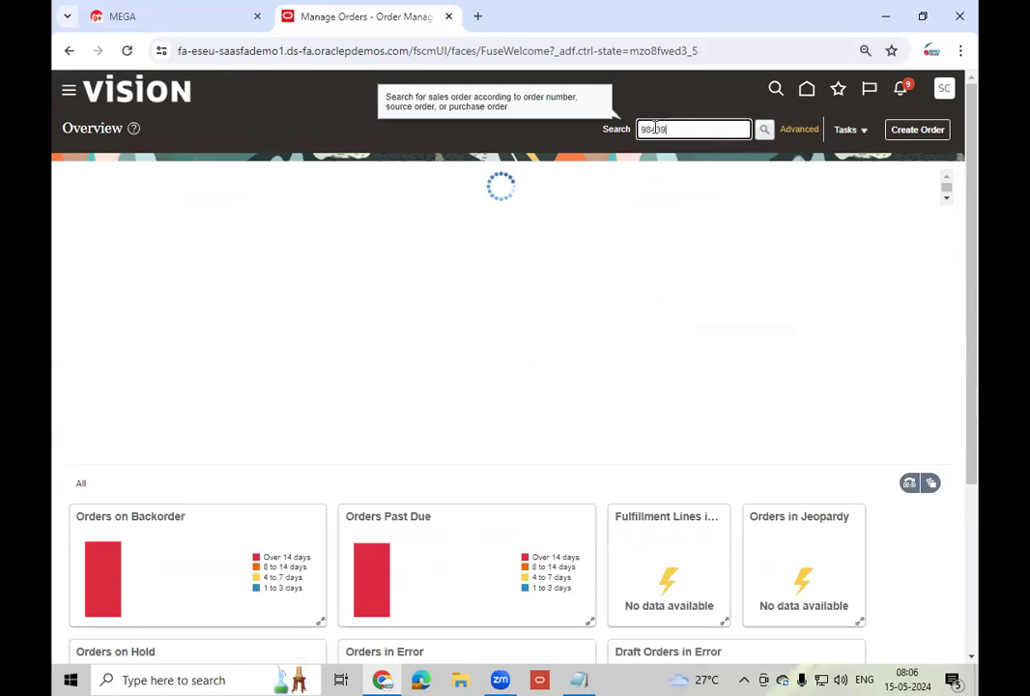
click(763, 130)
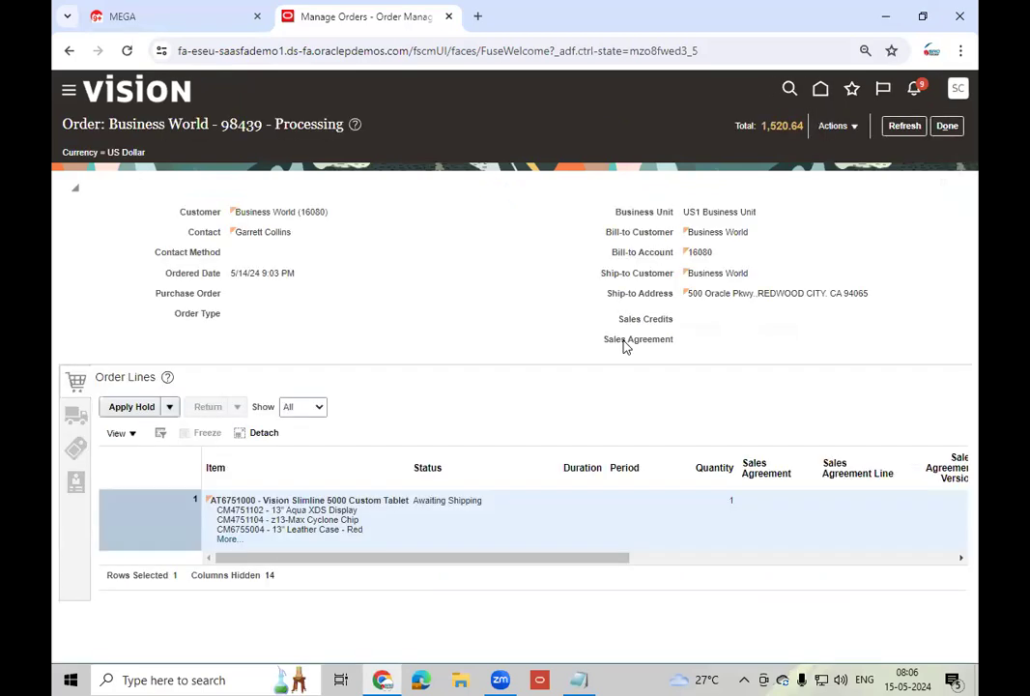
- Refresh order 98439 repeatedly until line AT6751000 moves from Awaiting Shipping to Awaiting Billing
click(906, 128)
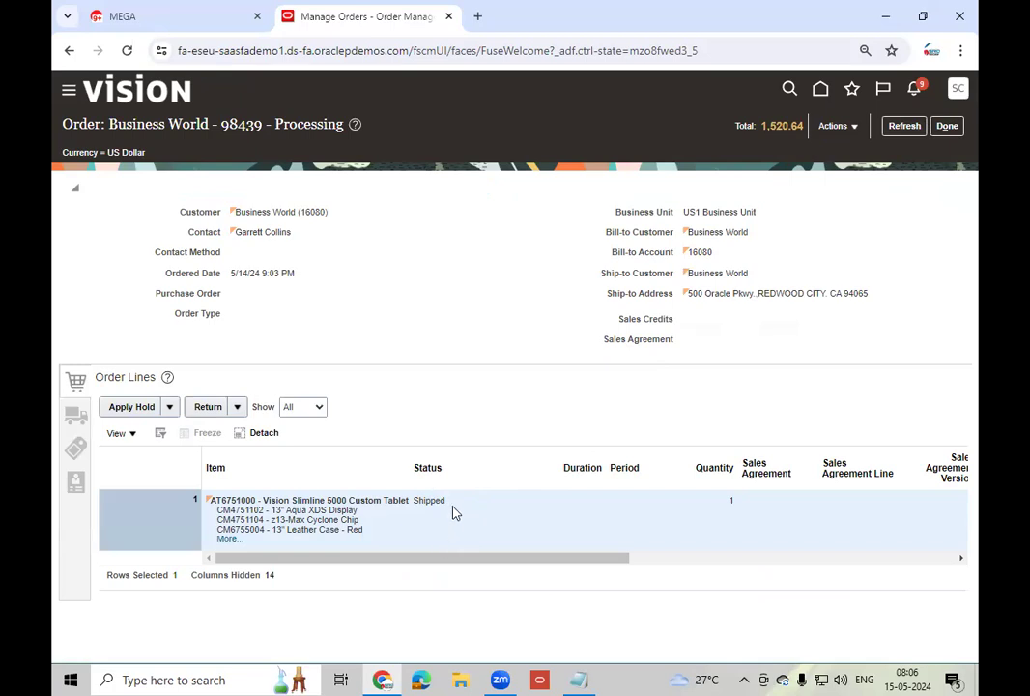
click(900, 127)
click(904, 126)
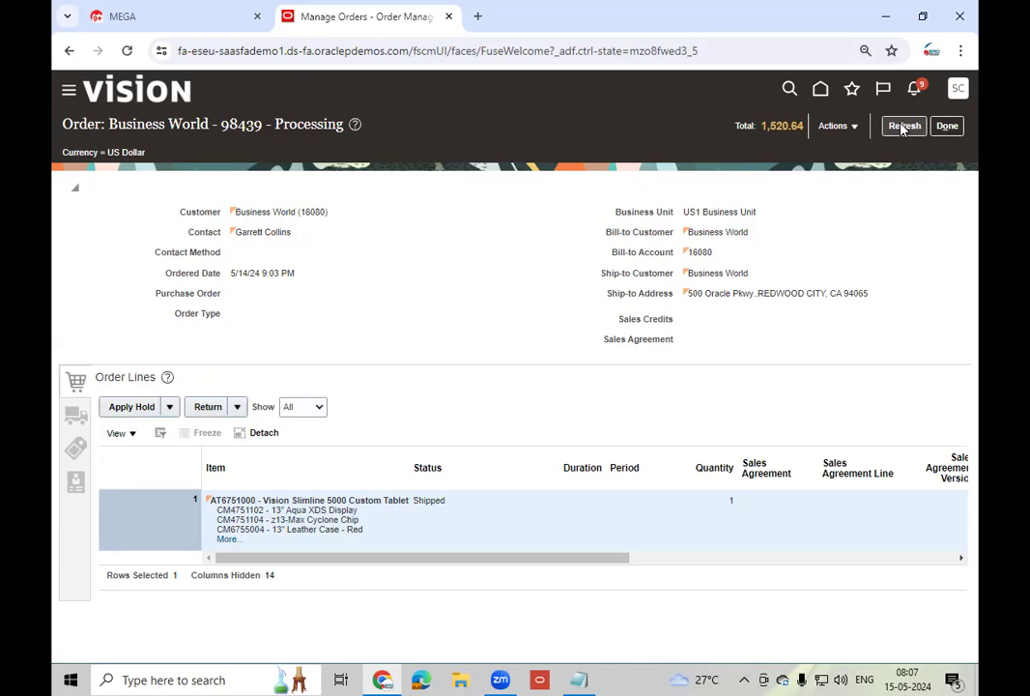
click(902, 129)
click(902, 128)
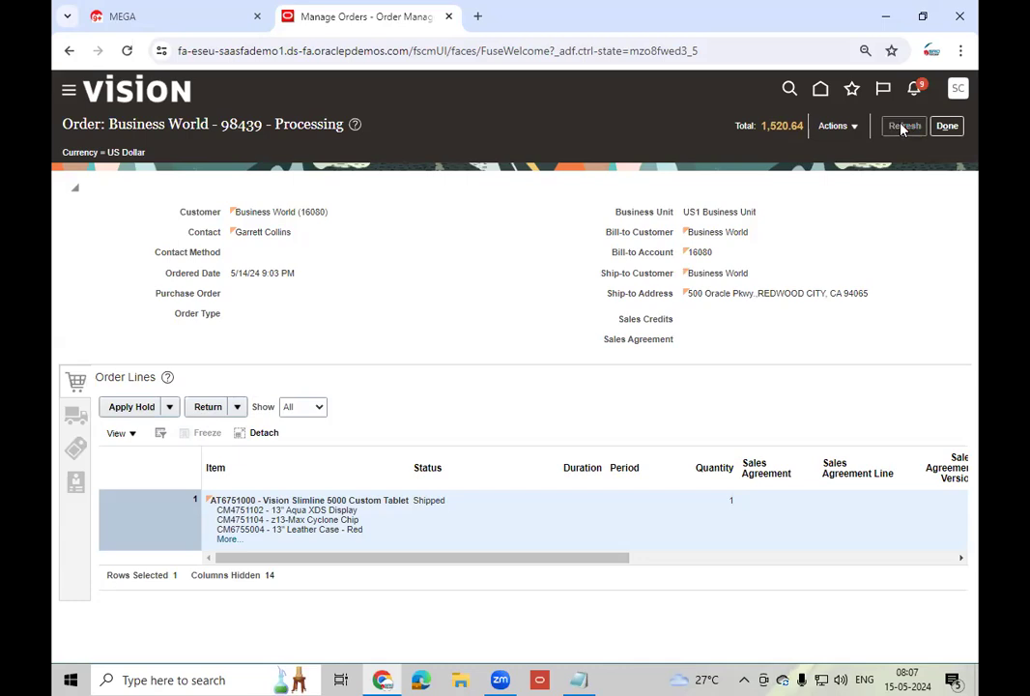
click(902, 129)
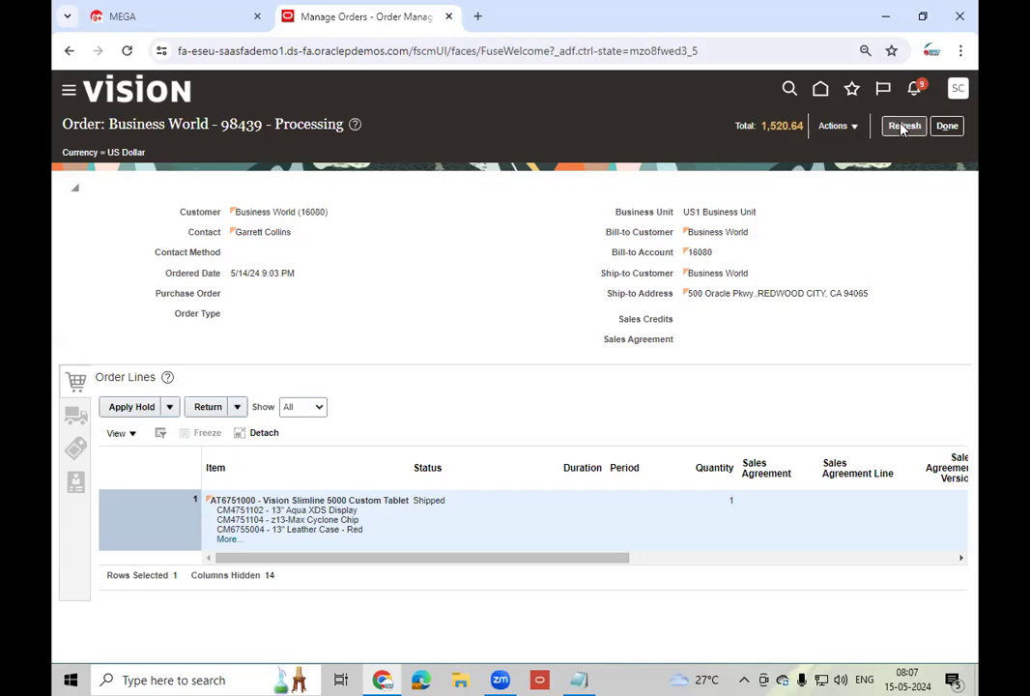
click(903, 128)
click(902, 128)
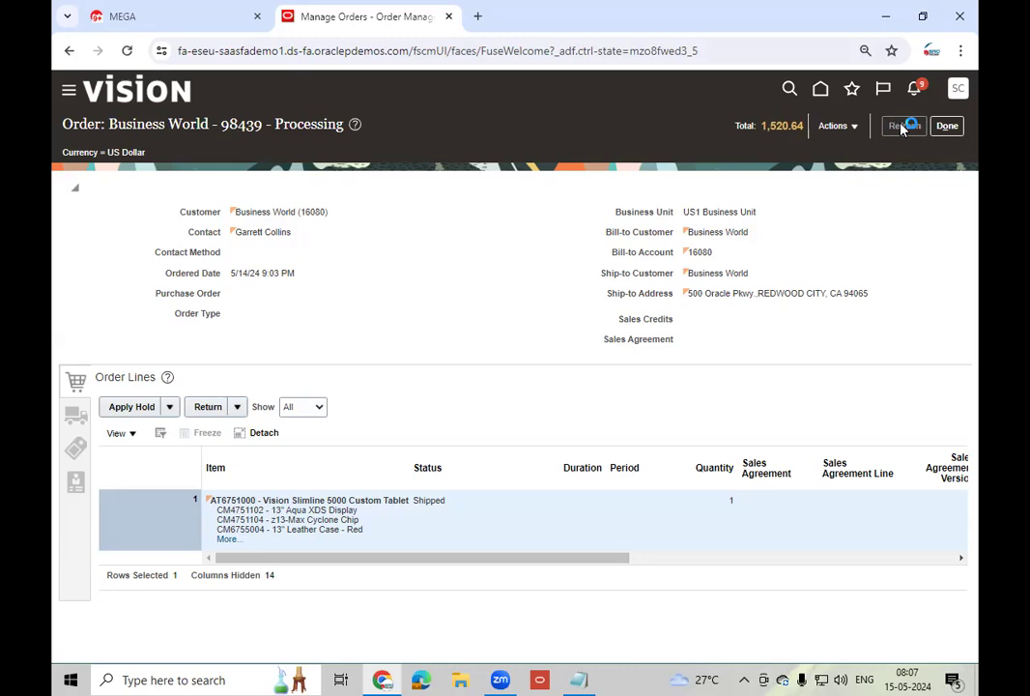
click(902, 129)
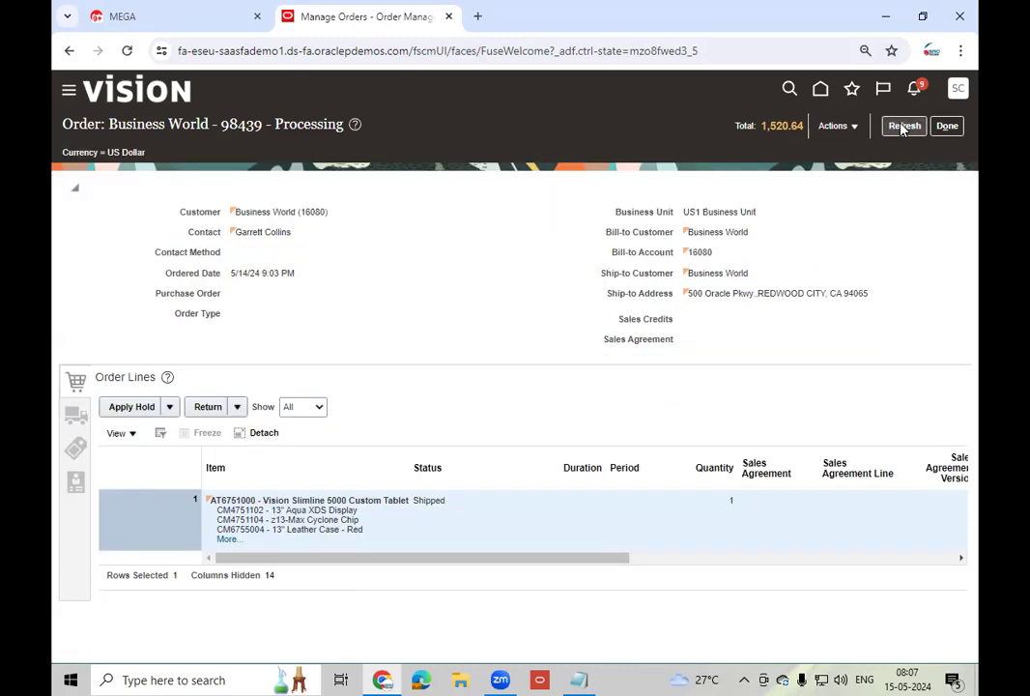
click(903, 129)
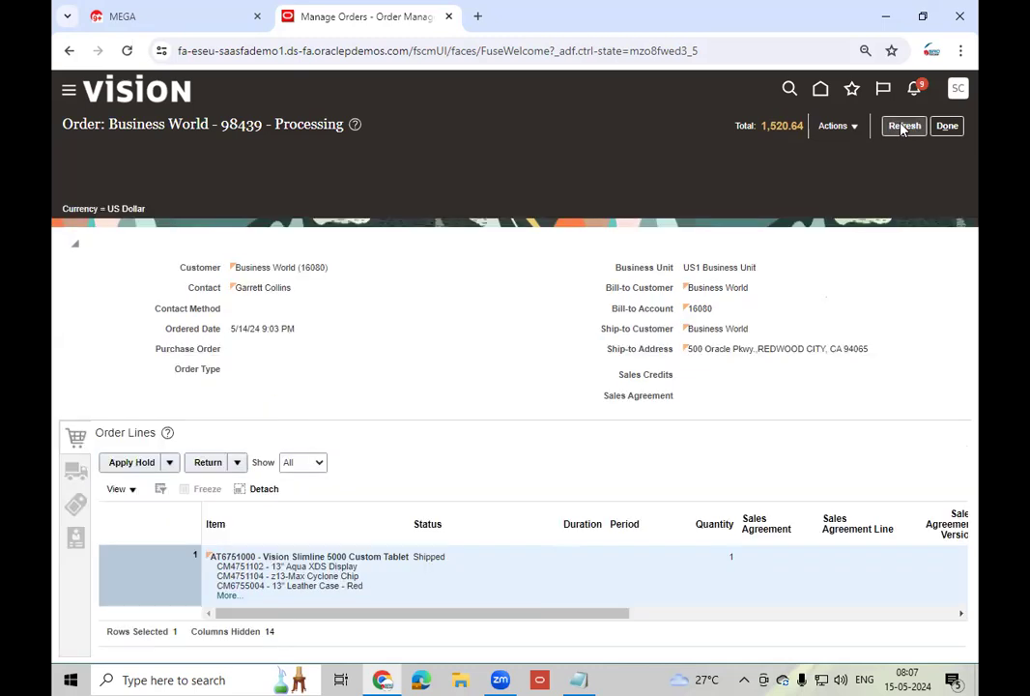
click(902, 128)
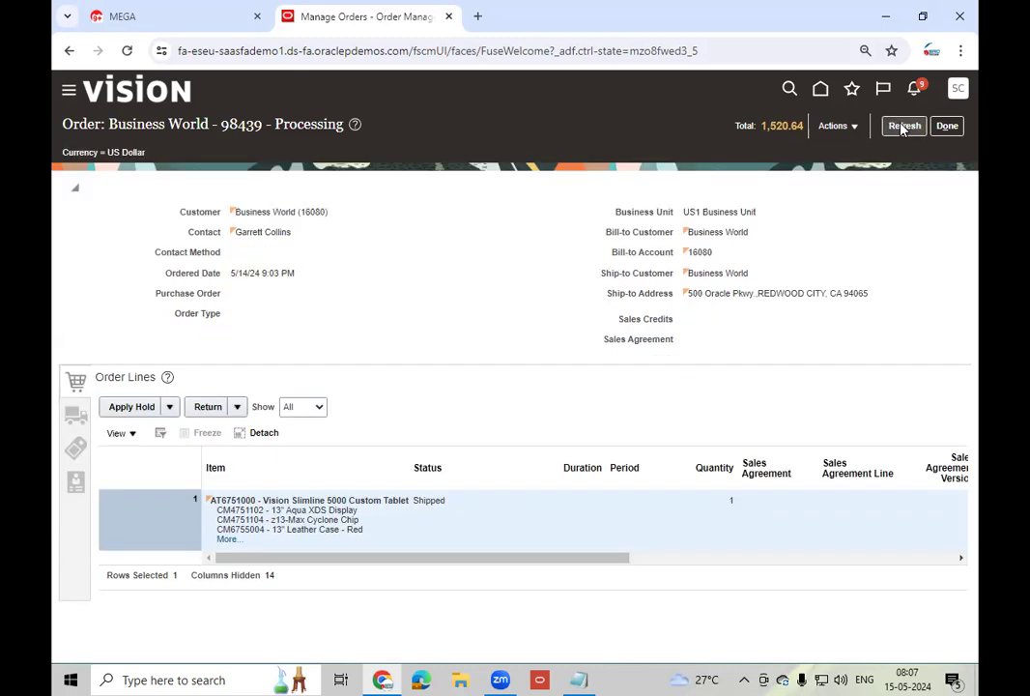
click(903, 128)
click(903, 128)
click(902, 128)
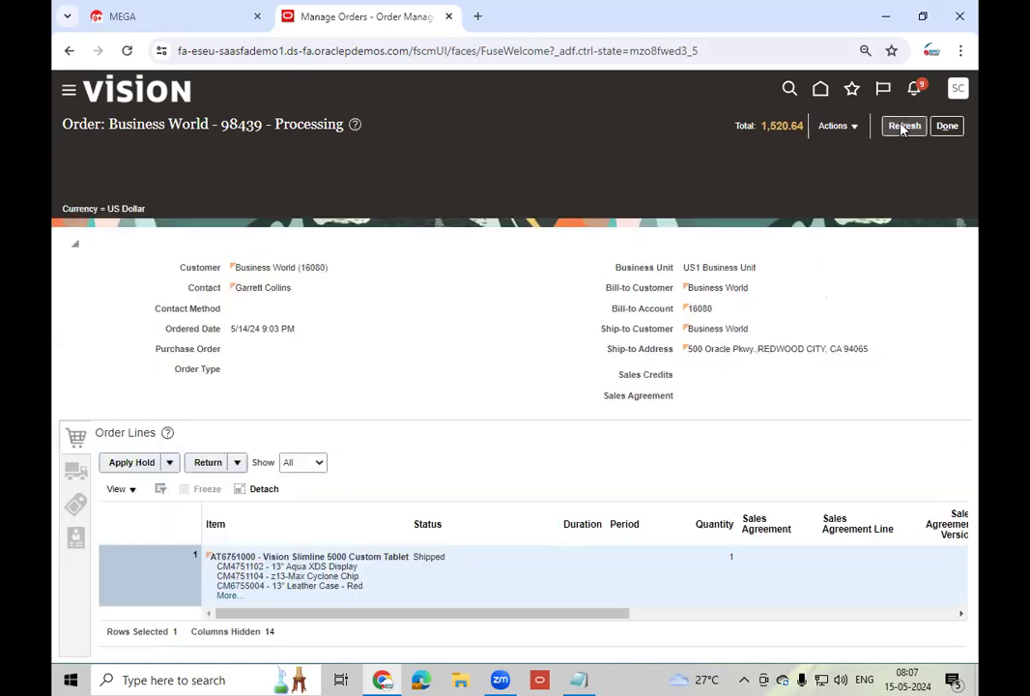
click(902, 129)
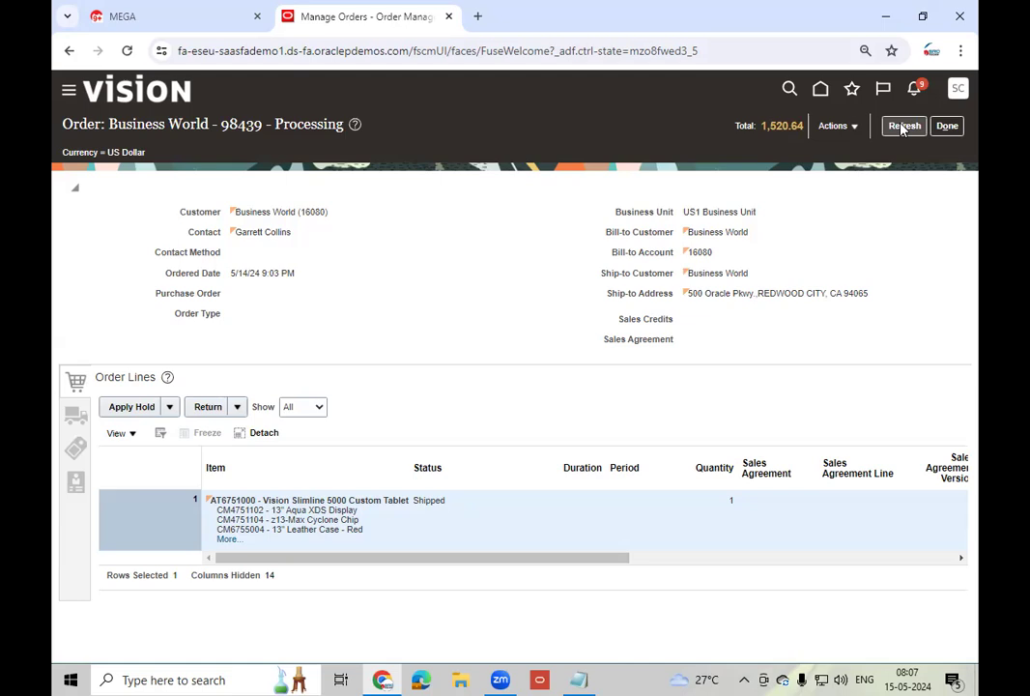
click(903, 128)
click(901, 126)
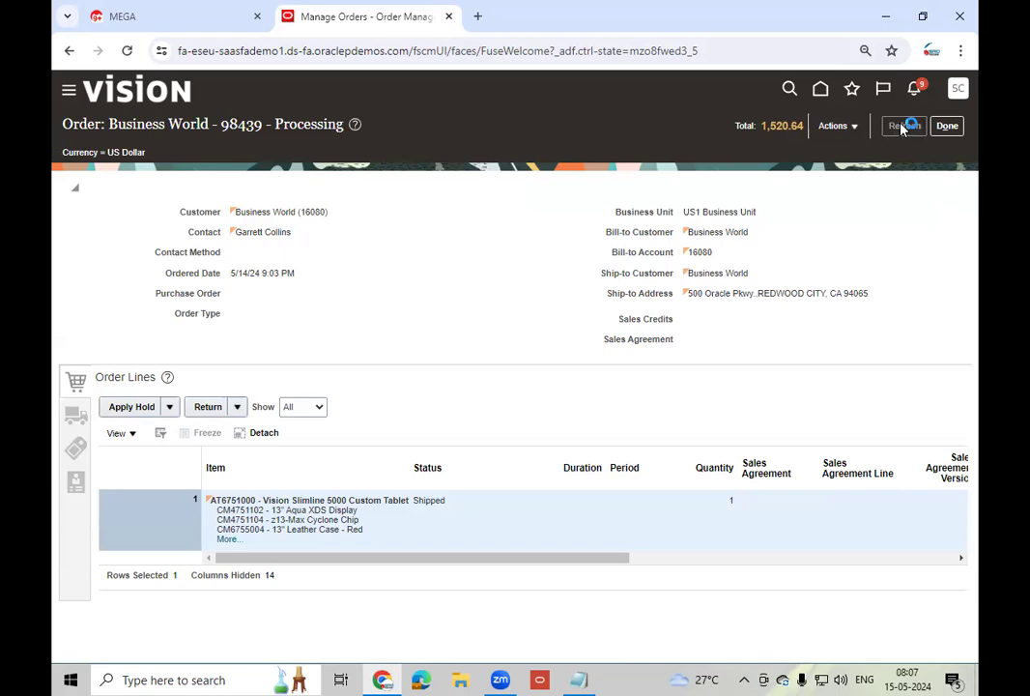
click(902, 127)
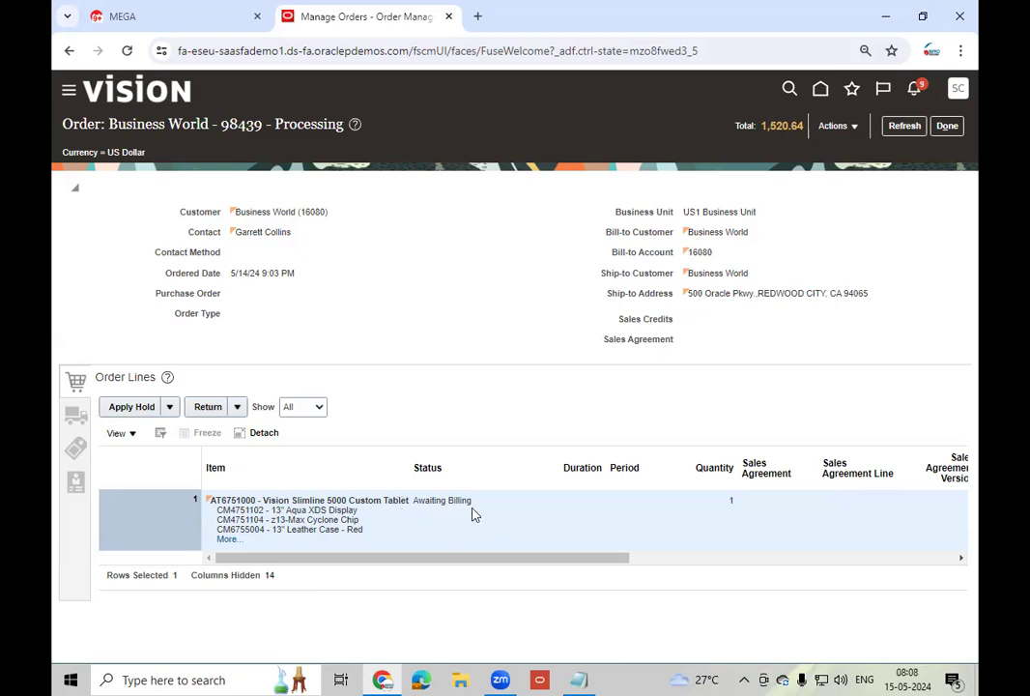
- Open a new Incognito window and load the Oracle sign-in page
click(962, 51)
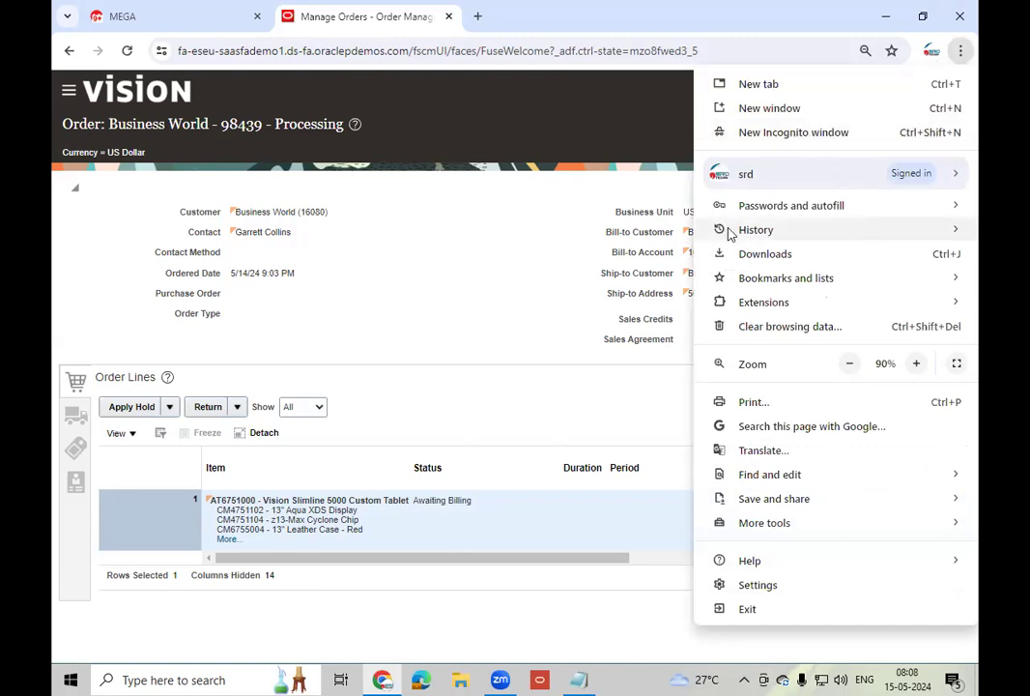
mouse_move(785, 185)
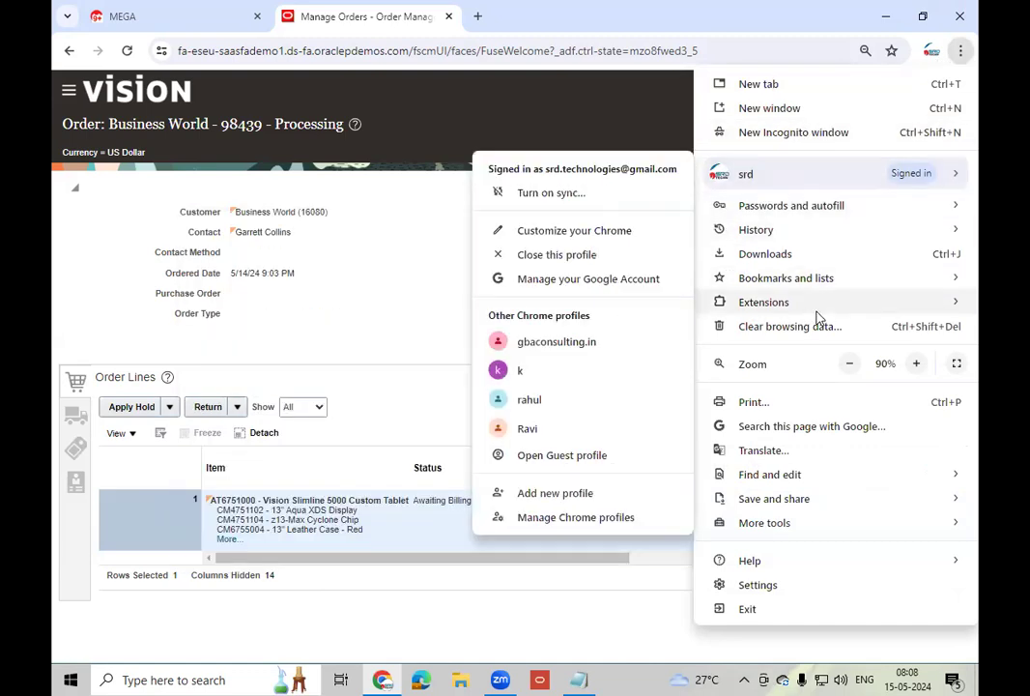
click(792, 135)
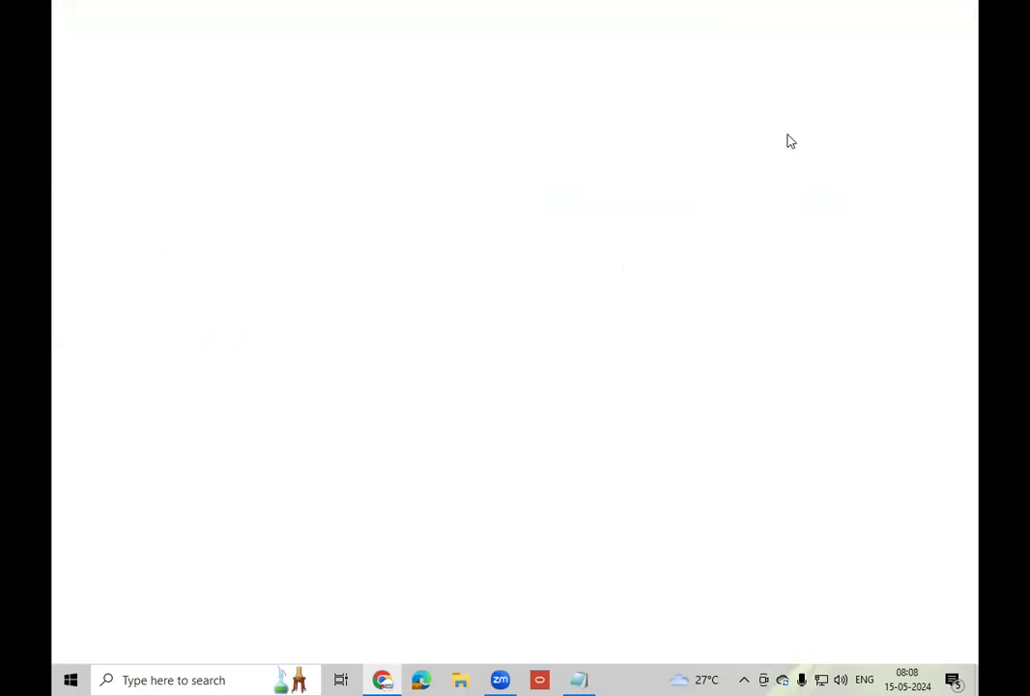
text(eseu)
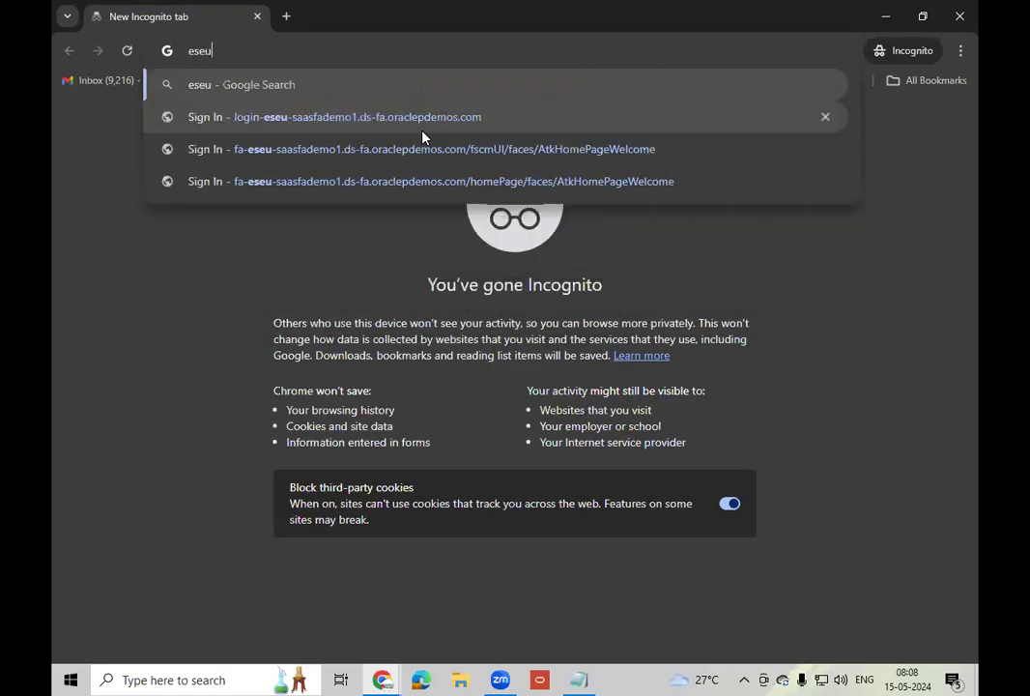
click(372, 129)
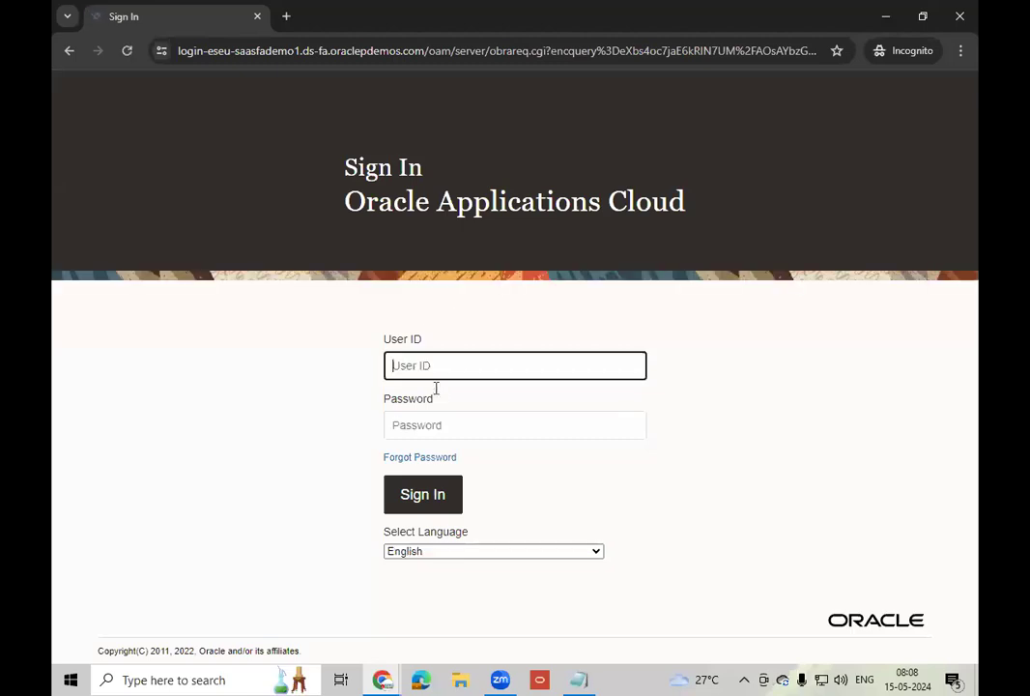
- Enter the demo user's ID in the sign-in form, correcting a mistyped entry
text(casey.brown)
key(Tab)
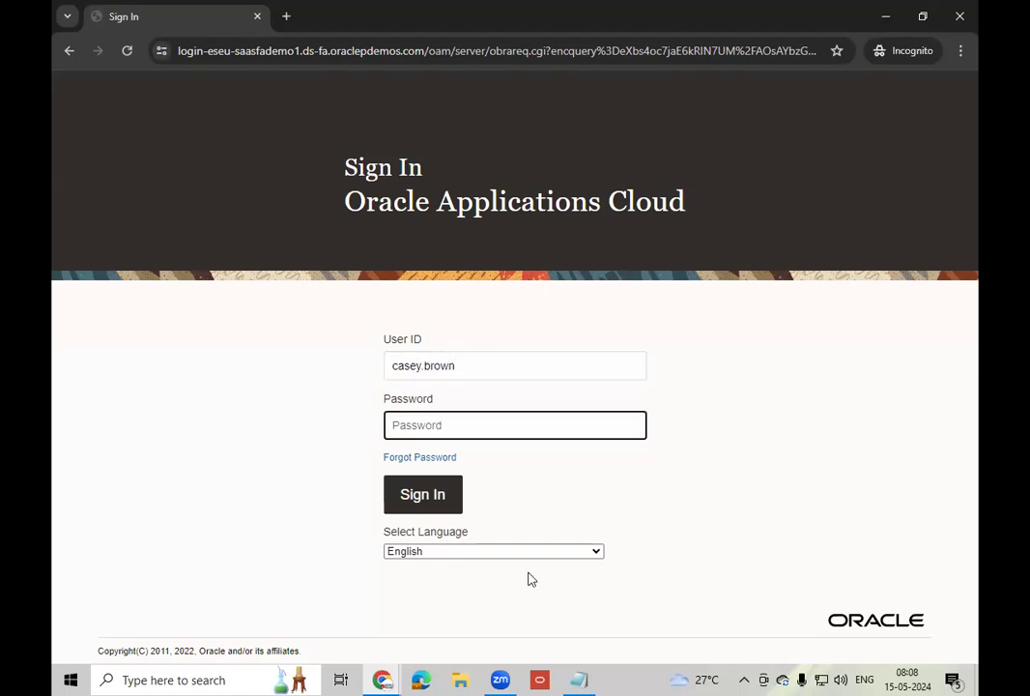
- Copy the instance password from the access notes, paste it, and sign in
mouse_move(391, 679)
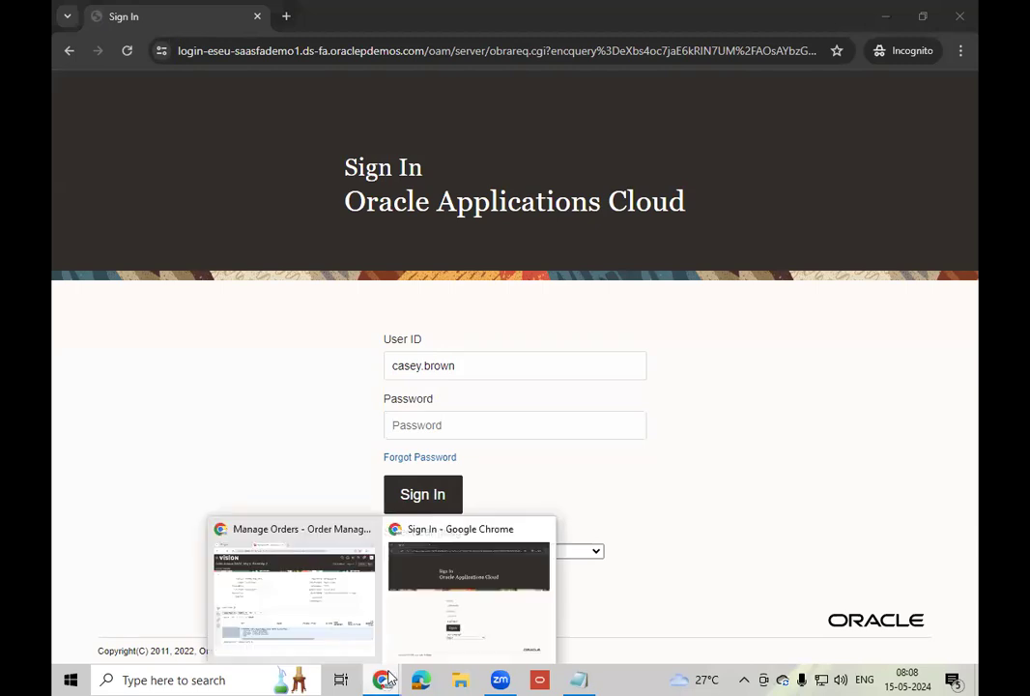
click(329, 615)
click(172, 21)
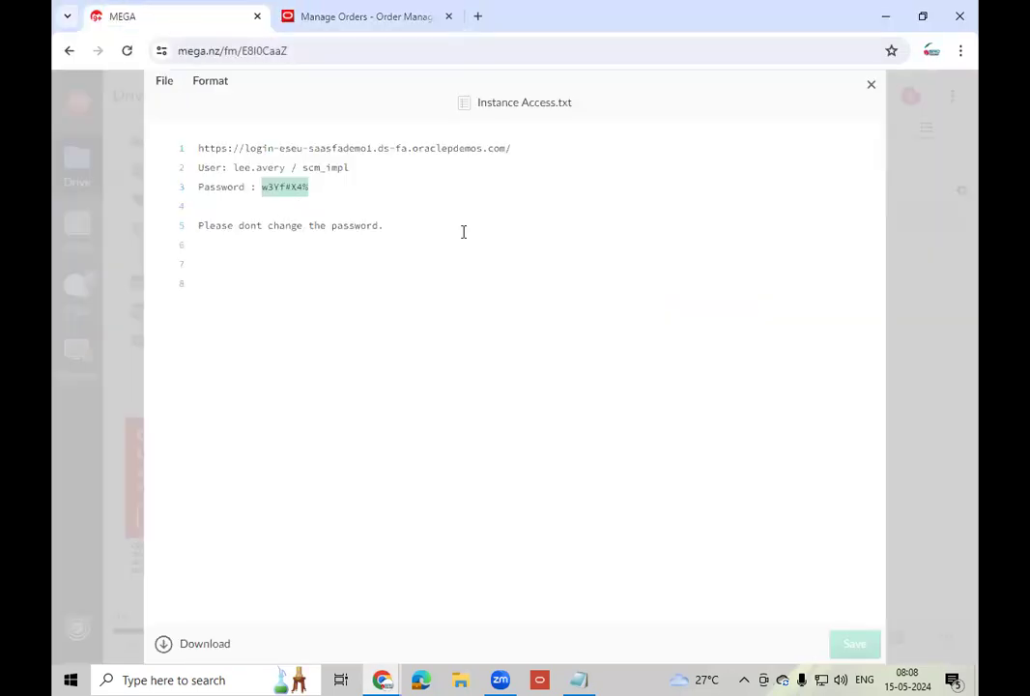
click(385, 678)
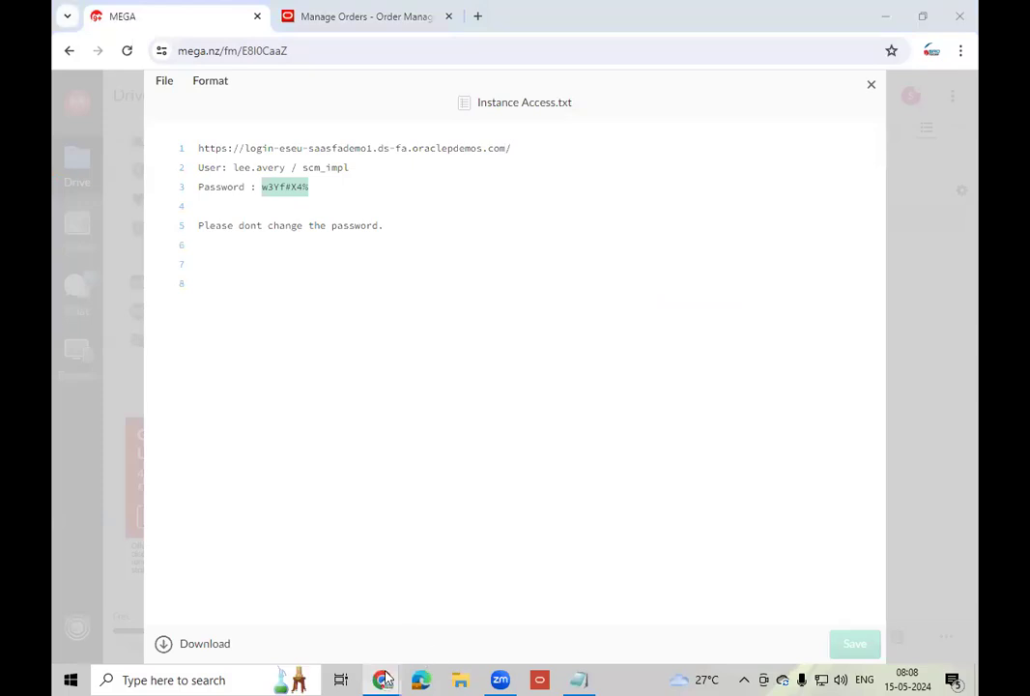
click(474, 616)
key(ctrl+v)
click(421, 495)
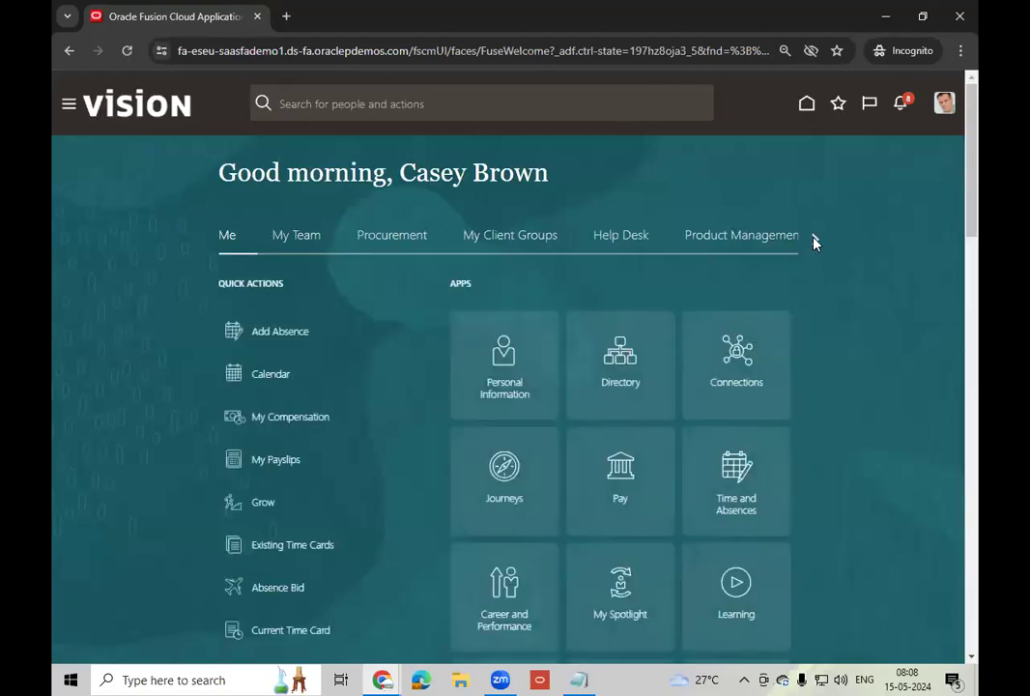
- Scroll the home page groups to Tools and open Scheduled Processes
click(814, 241)
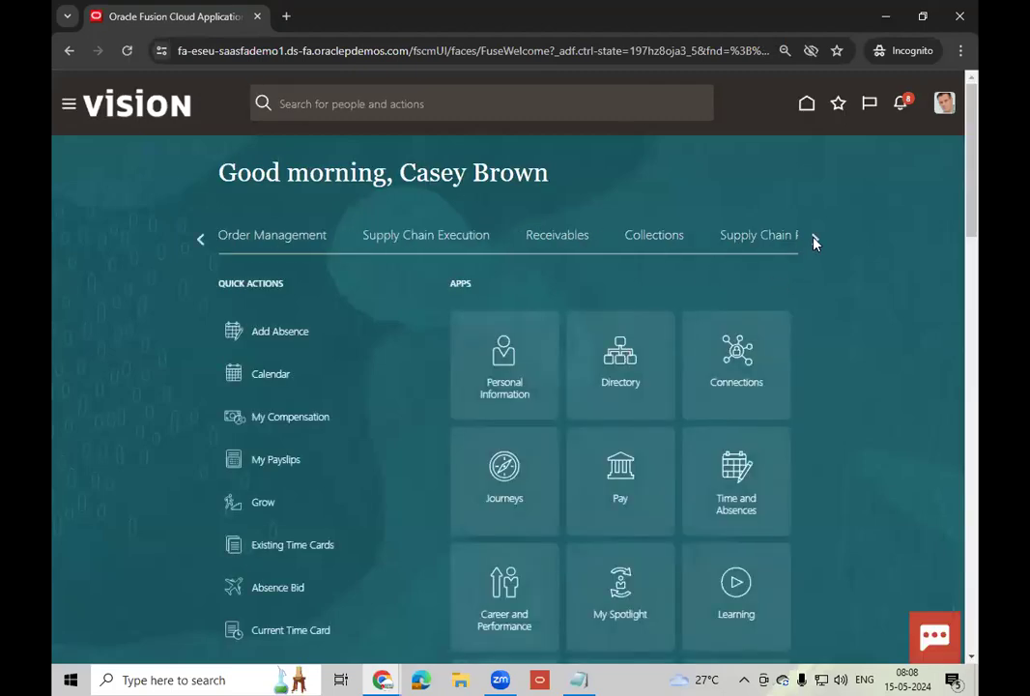
click(814, 239)
click(814, 240)
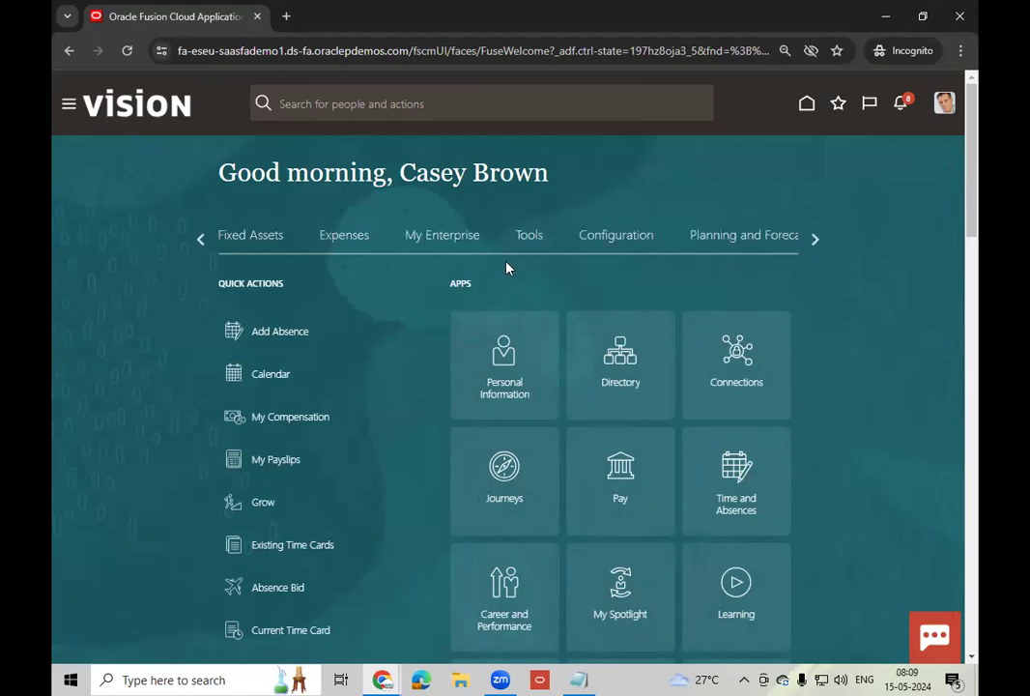
click(532, 238)
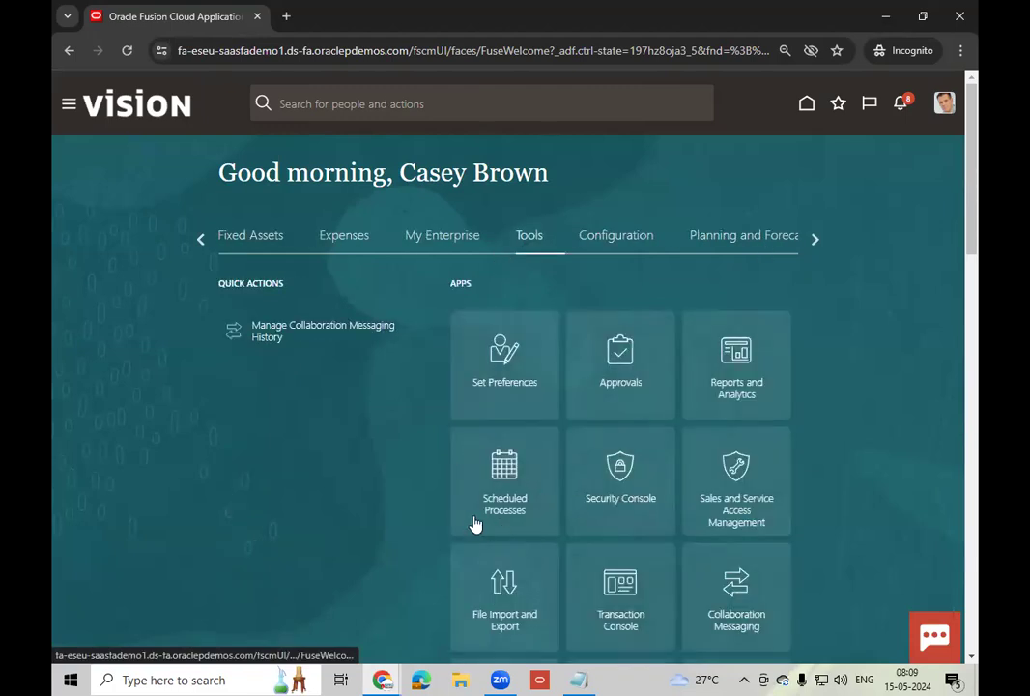
click(508, 498)
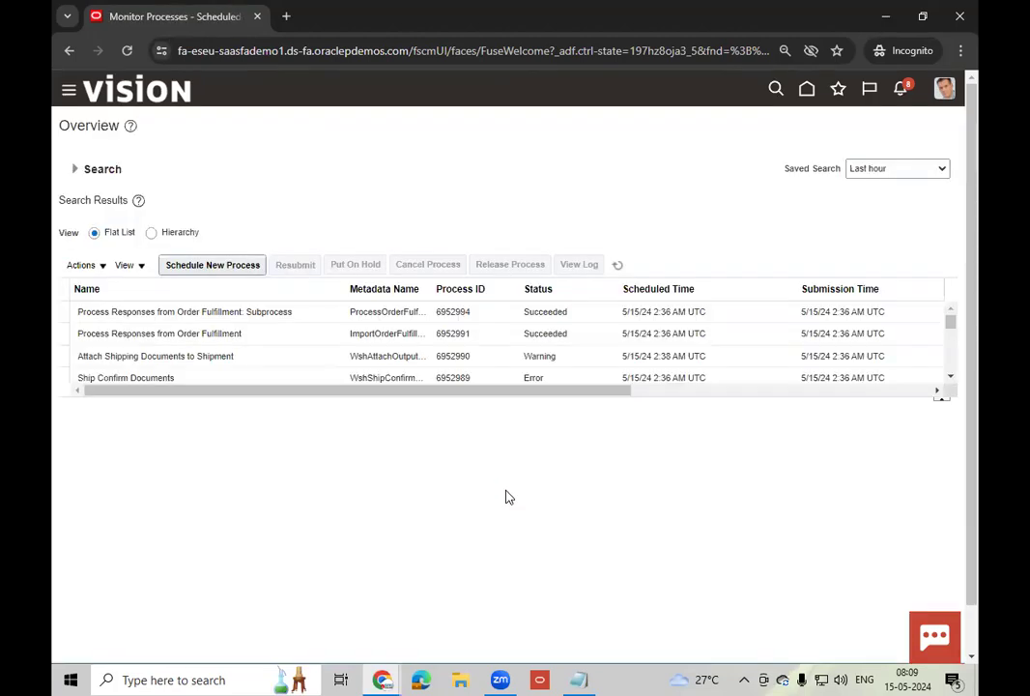
- Start a new process, search names with %Auto%Invoi%, and select Import AutoInvoice
click(222, 267)
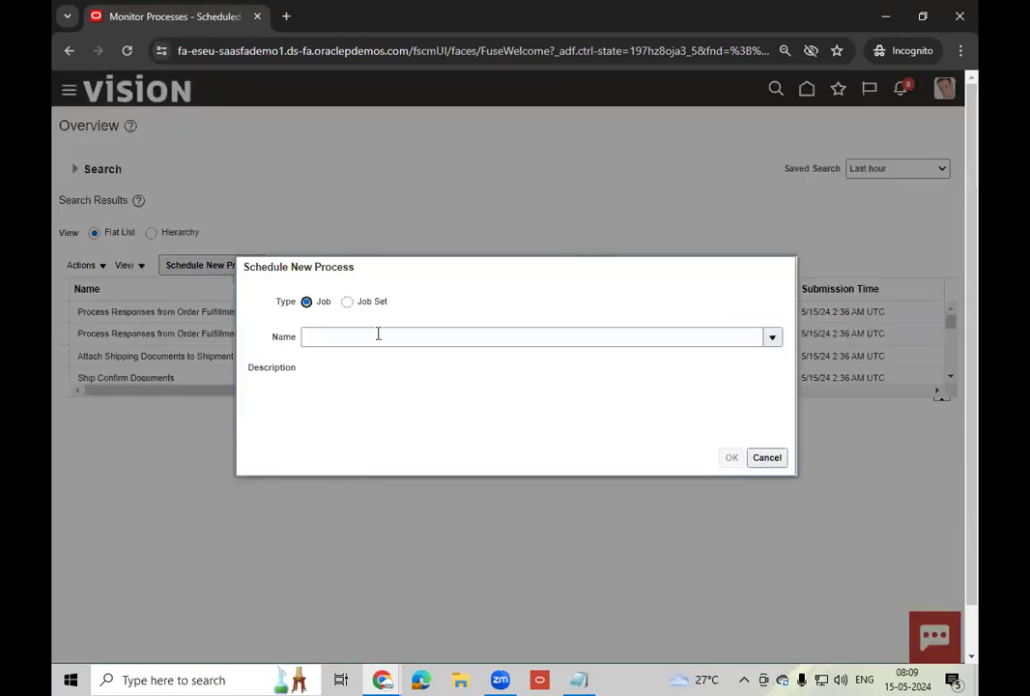
click(378, 335)
text(%Au)
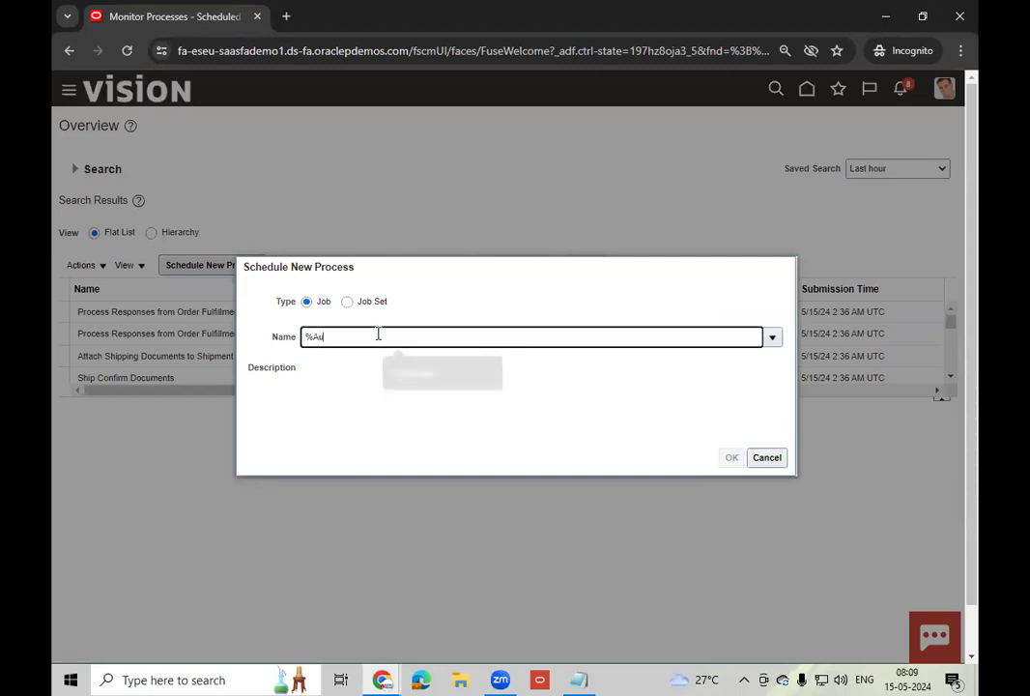
text(to%Invoi%)
key(Tab)
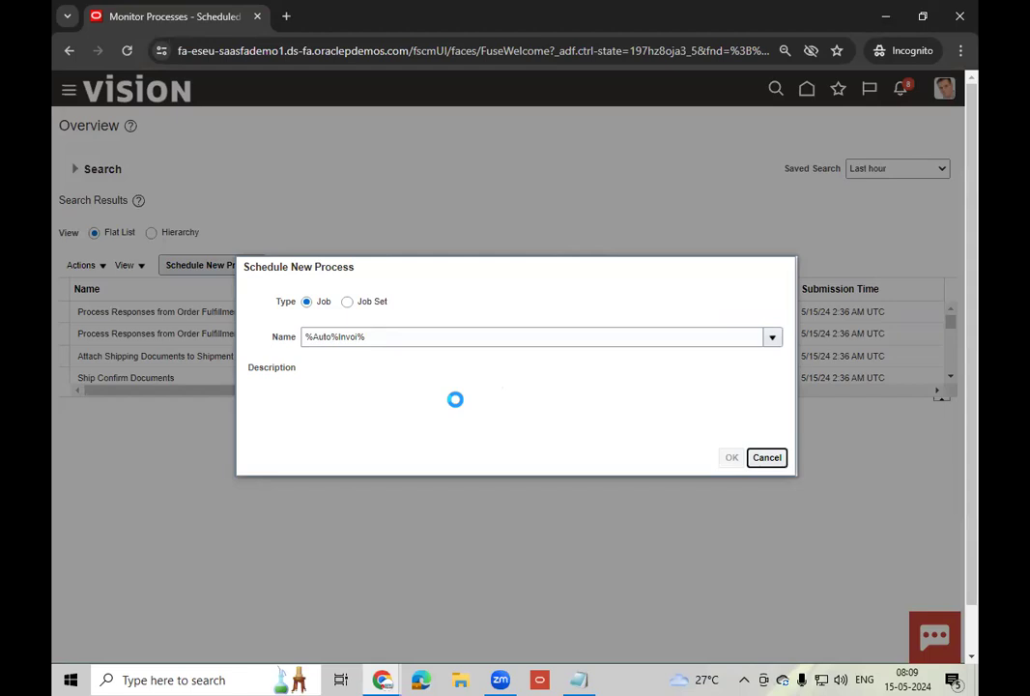
click(248, 387)
click(824, 481)
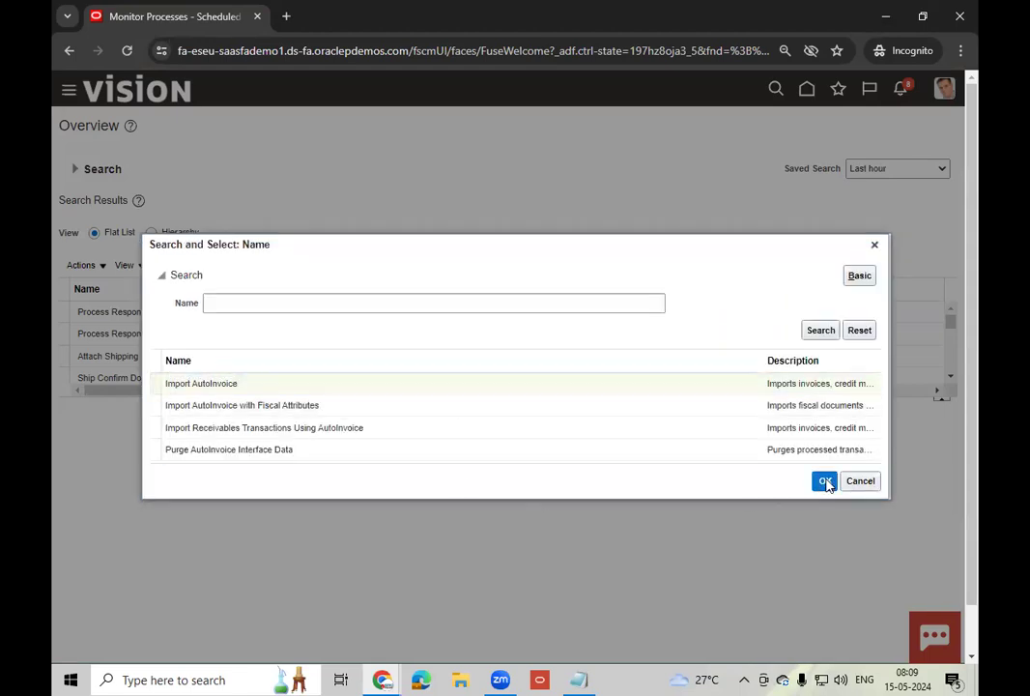
- Submit Import AutoInvoice with transaction source Distributed Order Orchestration and acknowledge the confirmation
click(734, 457)
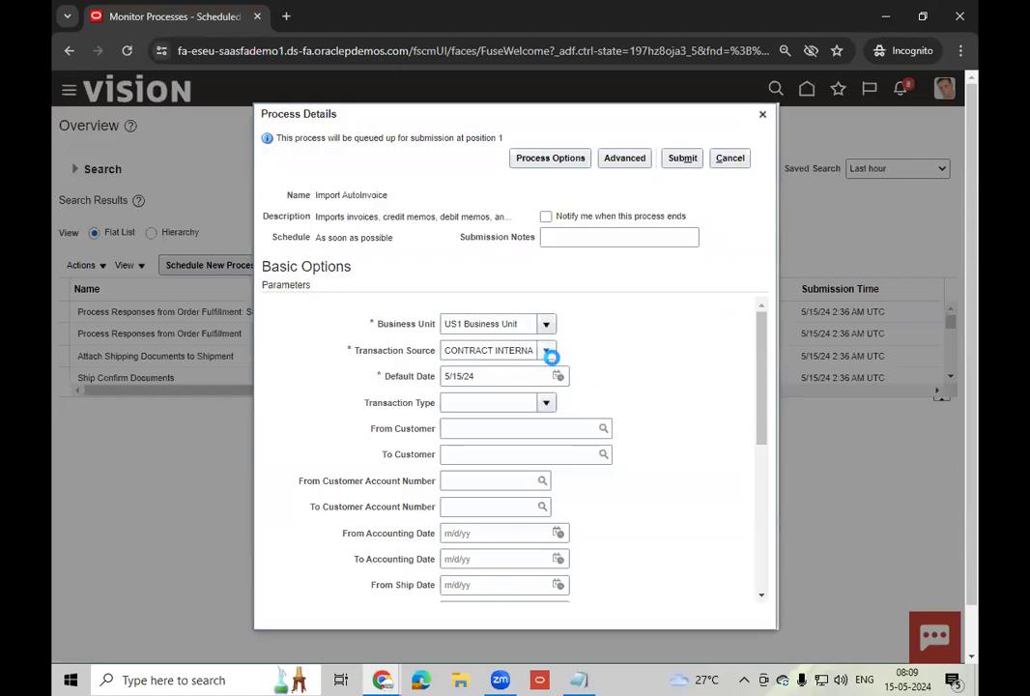
click(547, 350)
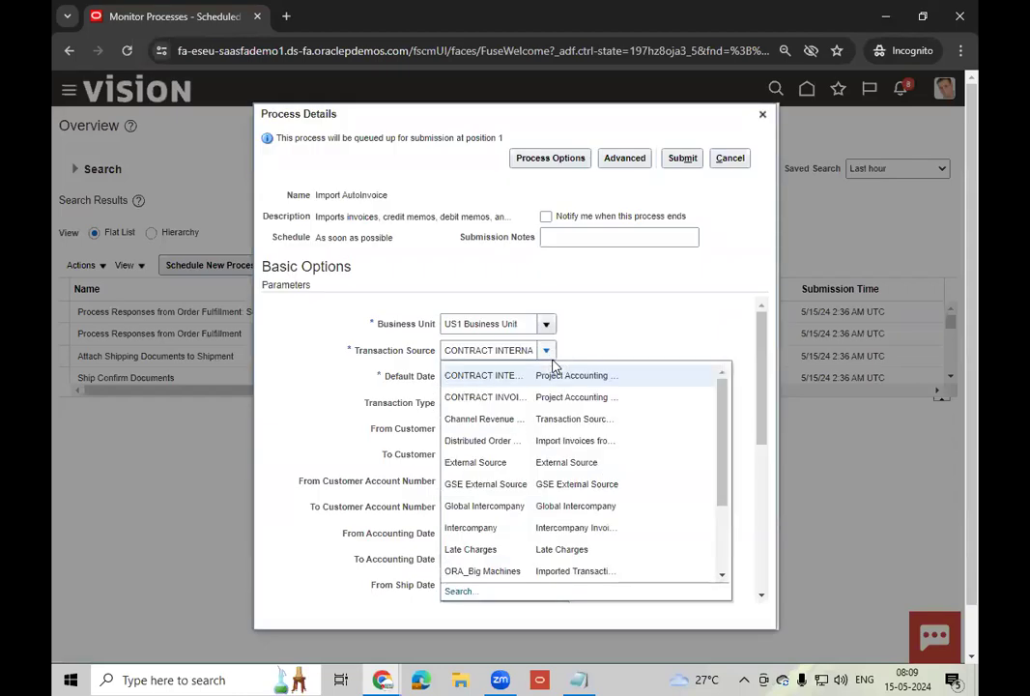
click(488, 440)
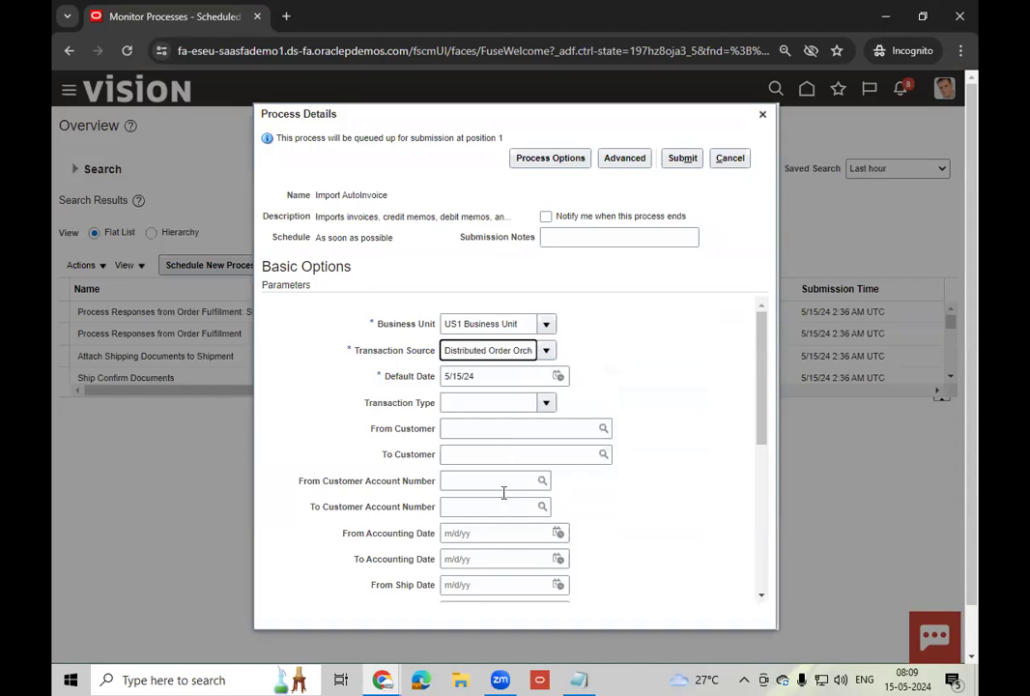
drag(763, 442, 765, 503)
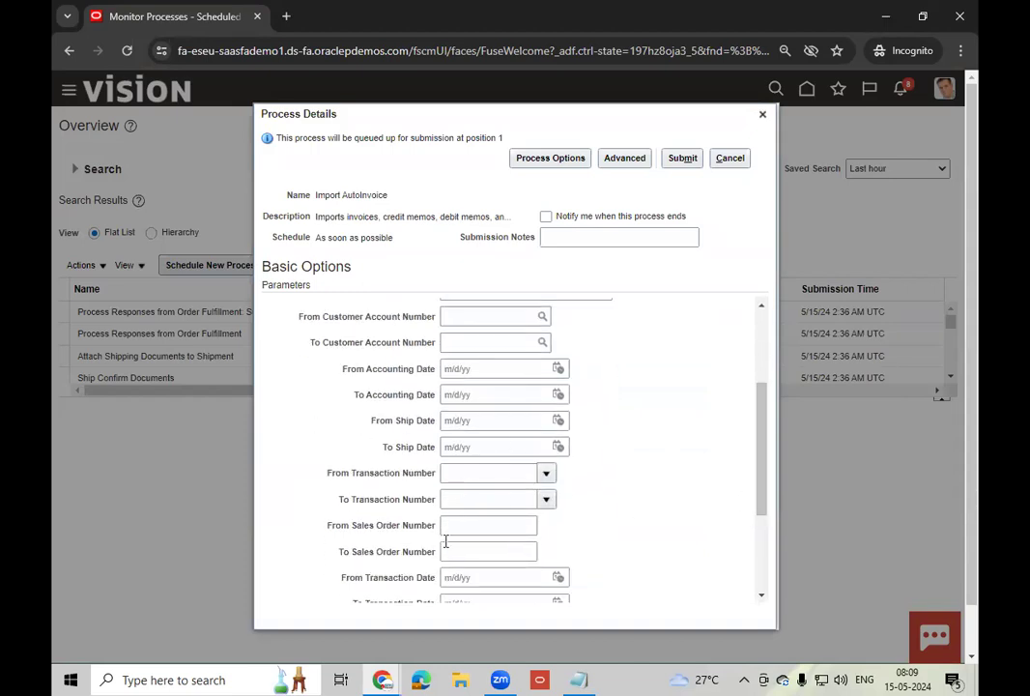
click(681, 159)
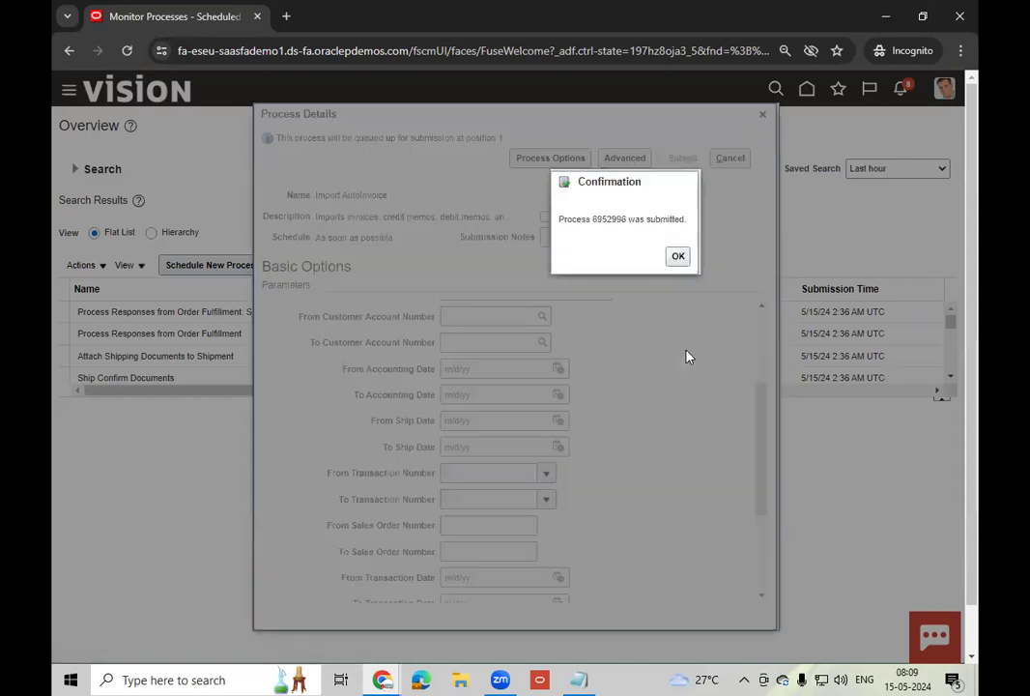
click(675, 258)
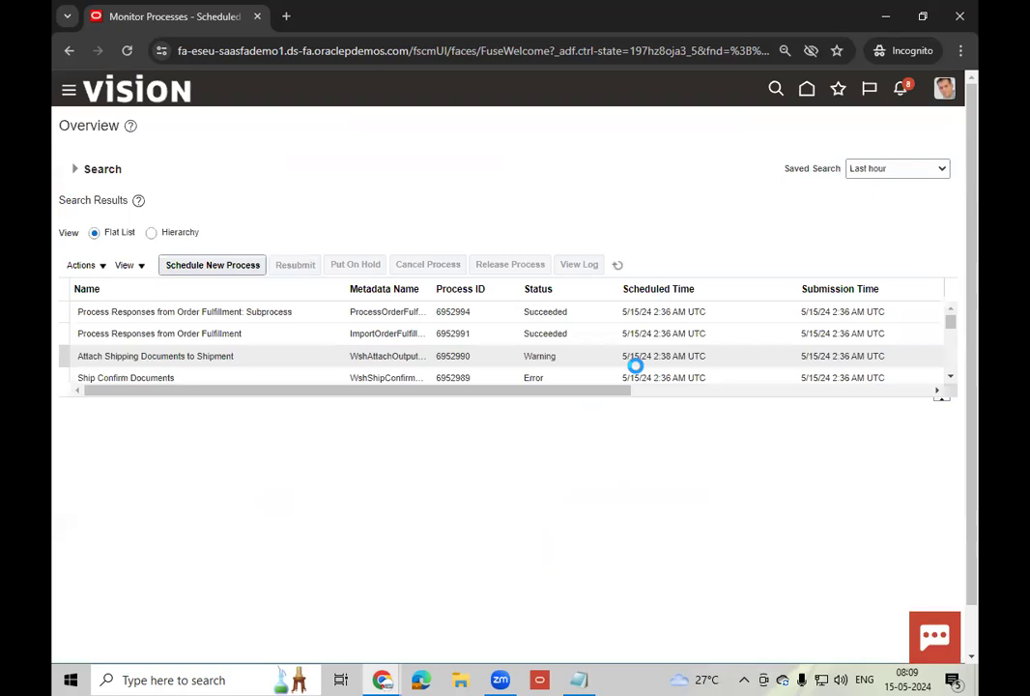
- Refresh the scheduled process list repeatedly until Import AutoInvoice 6952996 shows Succeeded
click(618, 265)
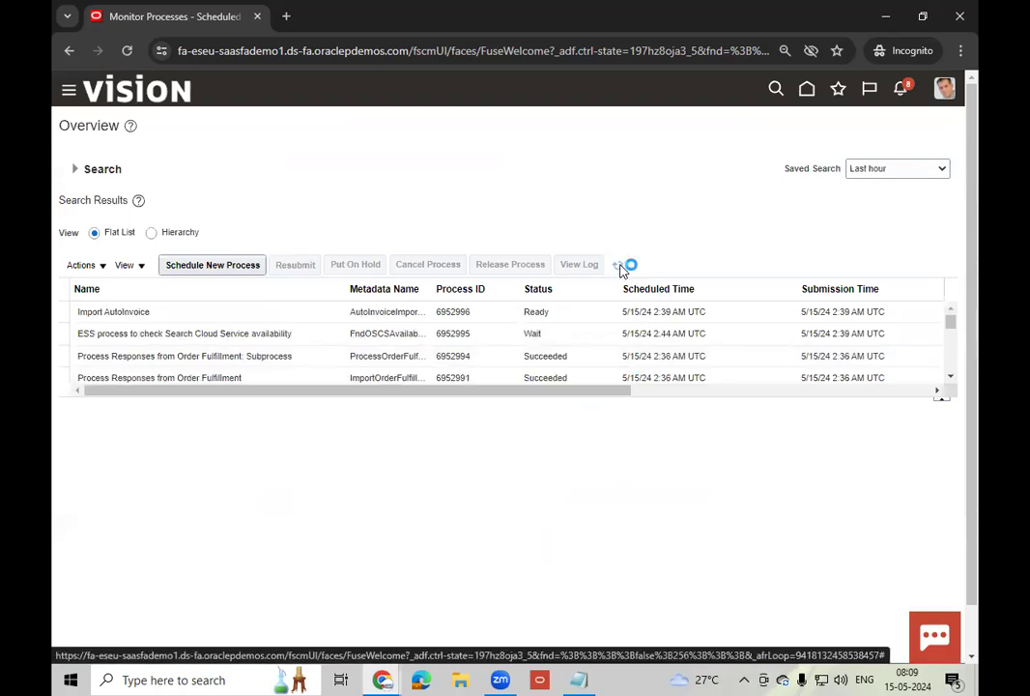
click(621, 267)
click(618, 266)
click(618, 264)
click(617, 265)
click(620, 265)
click(619, 266)
click(619, 267)
click(619, 267)
click(619, 266)
click(619, 267)
click(619, 267)
click(619, 266)
click(621, 266)
click(620, 268)
click(620, 267)
click(620, 268)
click(620, 268)
click(618, 266)
click(619, 266)
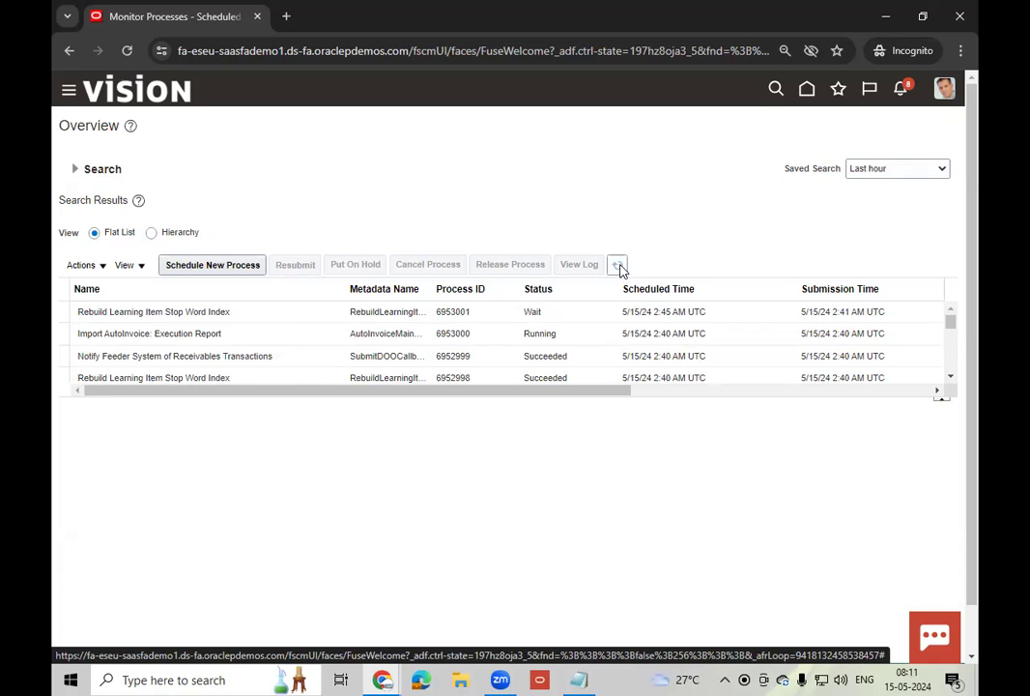
click(618, 266)
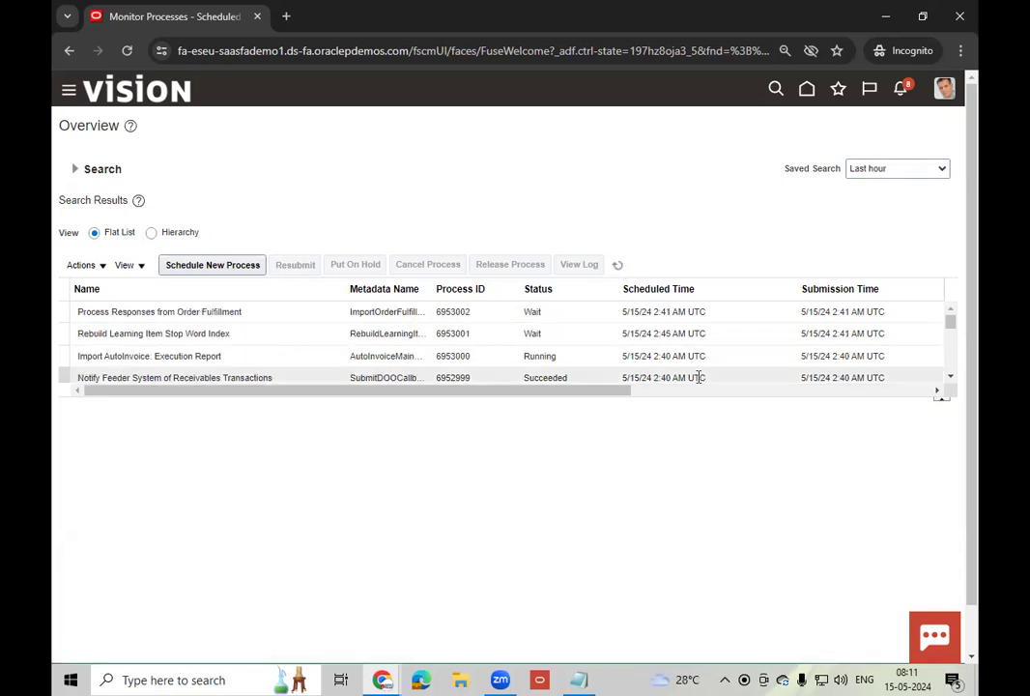
- Enlarge the process table to seven rows, then switch to the MEGA browser window
drag(689, 396, 694, 470)
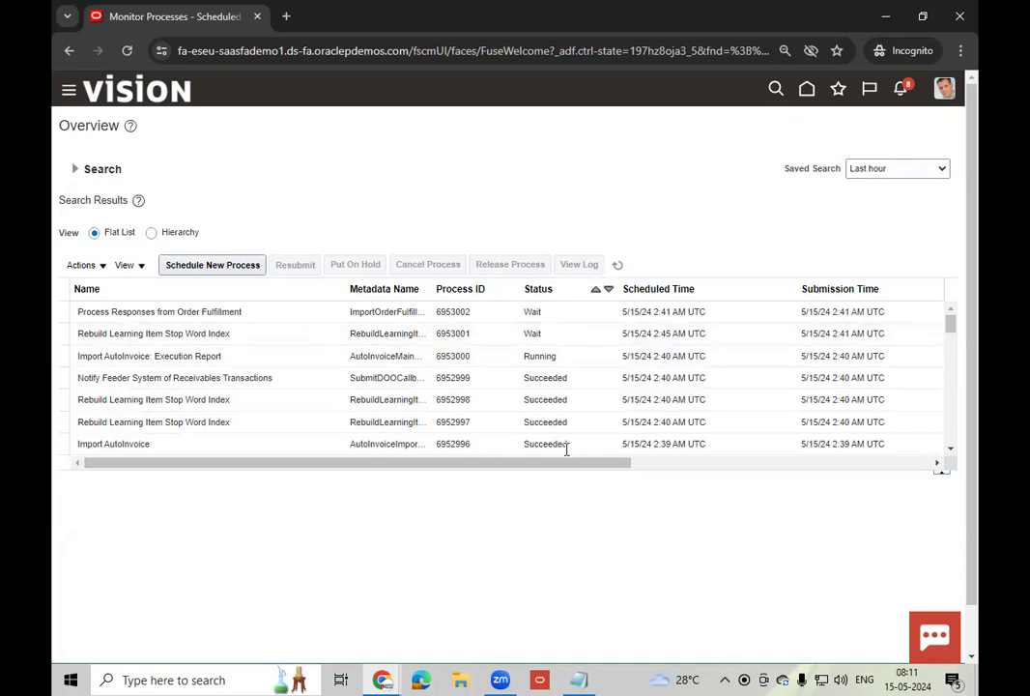
click(387, 679)
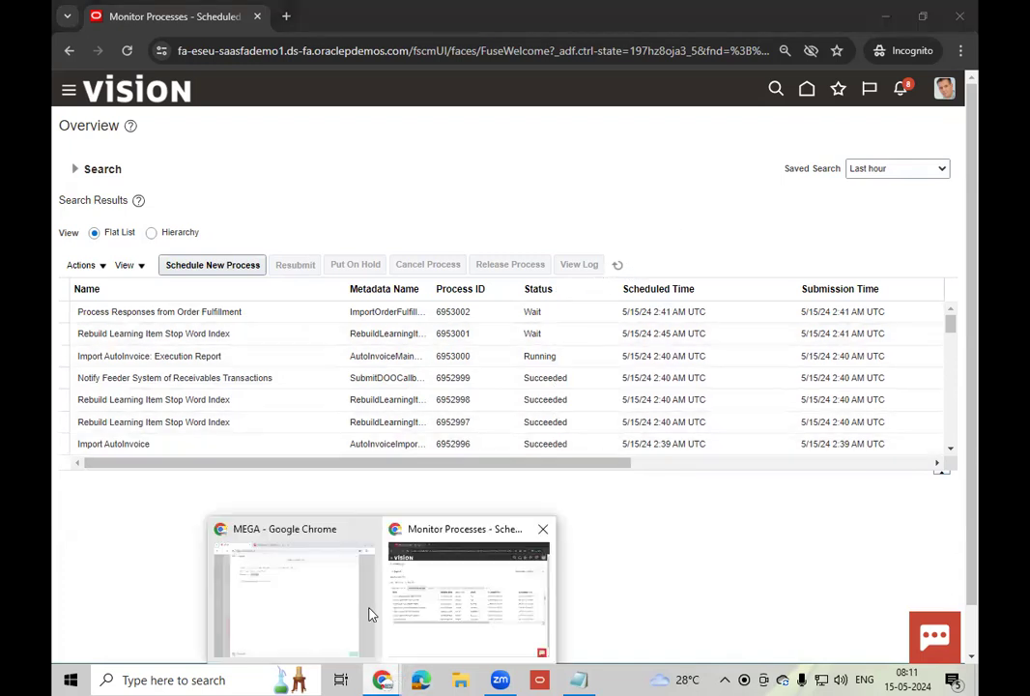
click(295, 611)
- Refresh order 98439 until line AT6751000 reads Billed, then switch to its fulfillment view
click(304, 19)
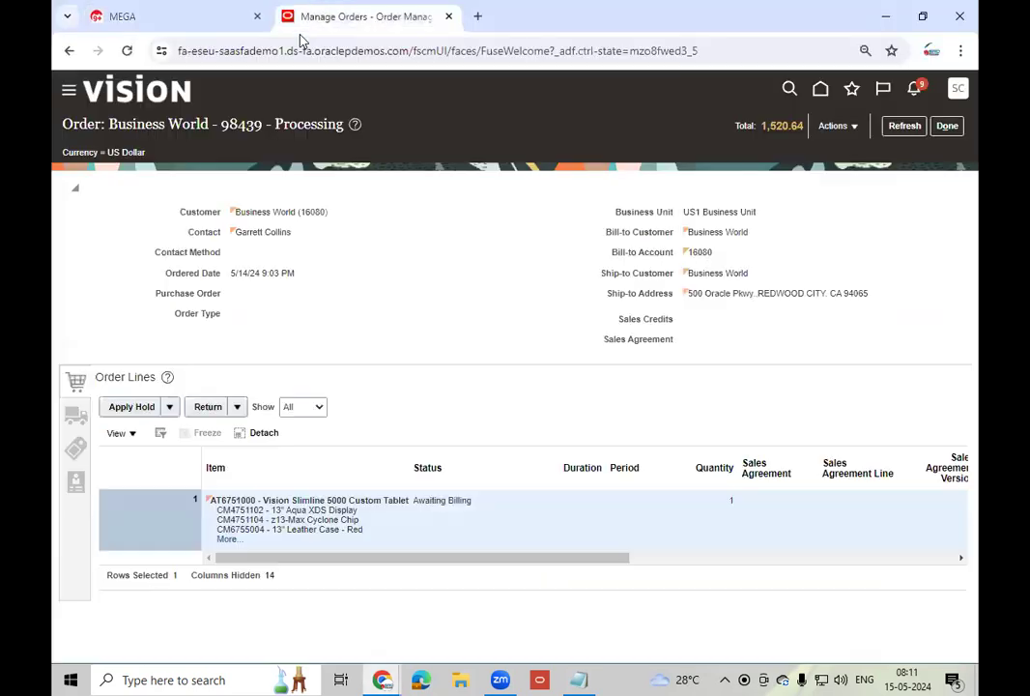
click(902, 127)
click(903, 127)
click(903, 127)
click(904, 127)
click(905, 128)
click(905, 125)
click(852, 128)
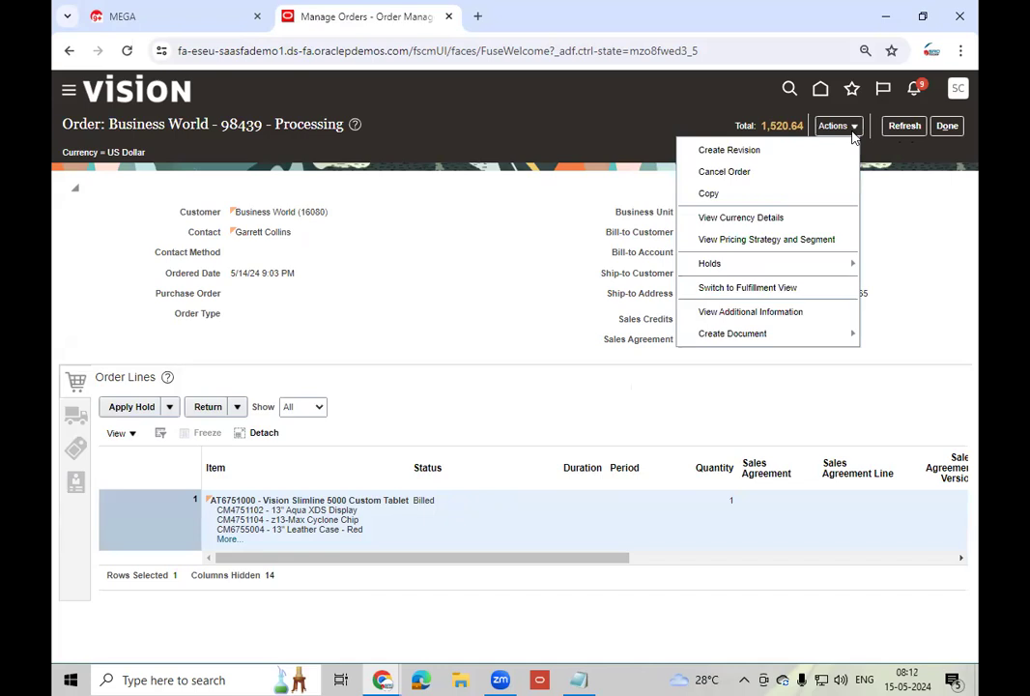
click(715, 286)
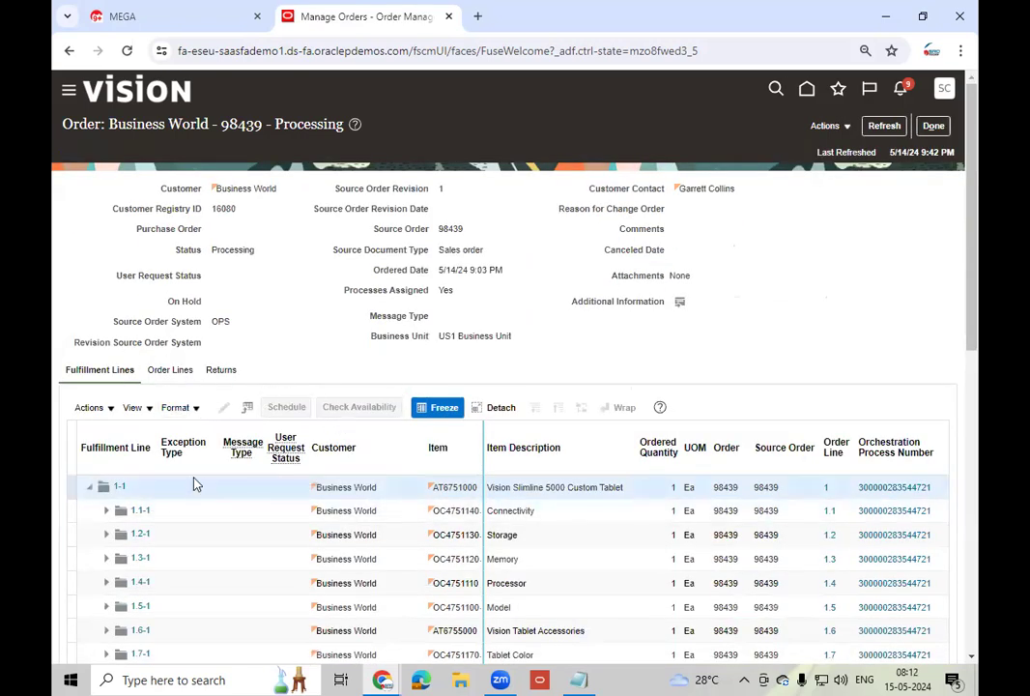
- Open line 1-1's fulfillment details on the Billing tab and scroll through its invoices
click(114, 410)
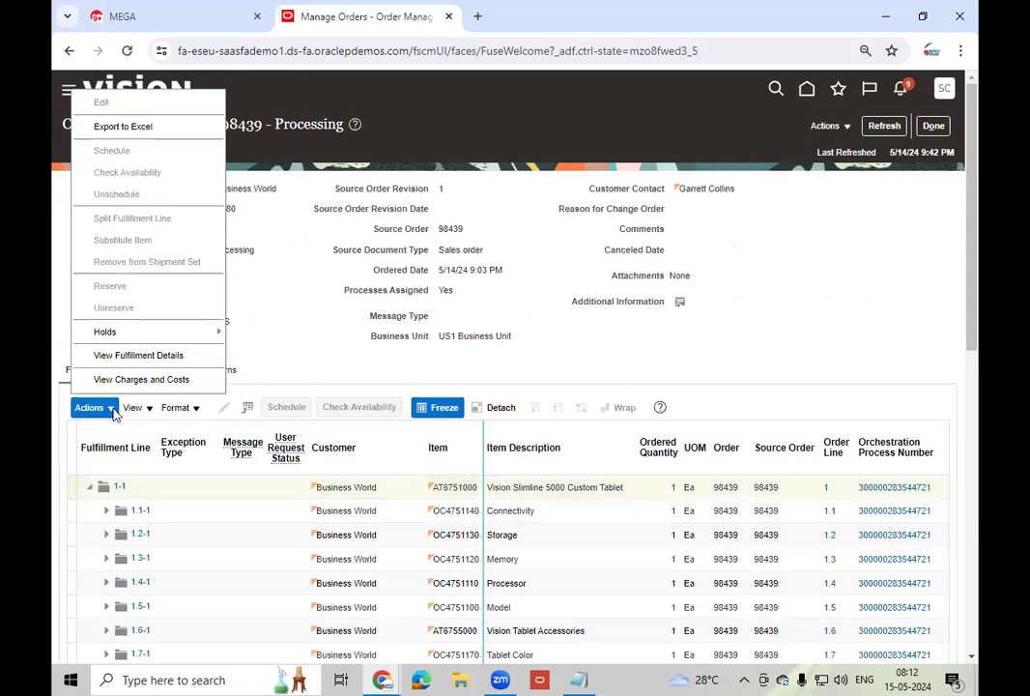
click(184, 355)
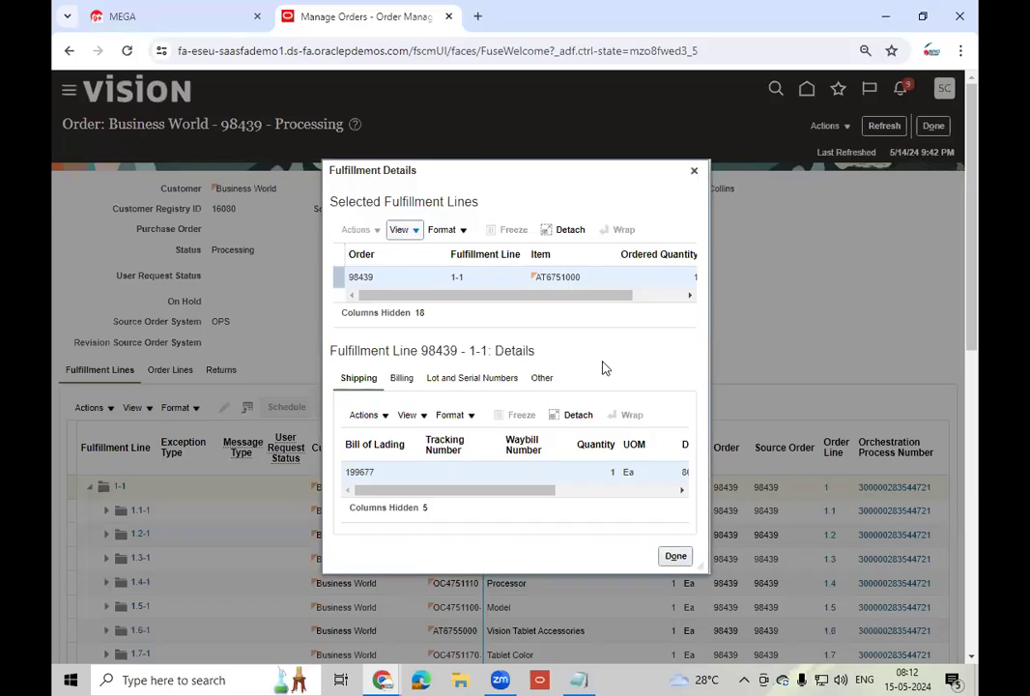
click(406, 378)
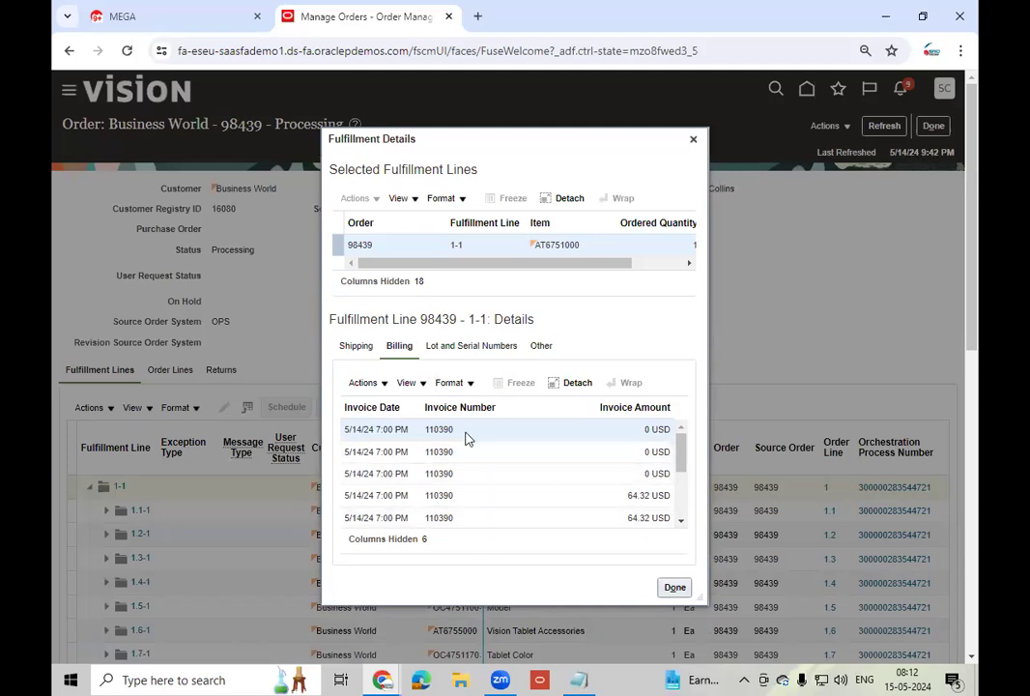
click(682, 522)
click(681, 522)
click(681, 522)
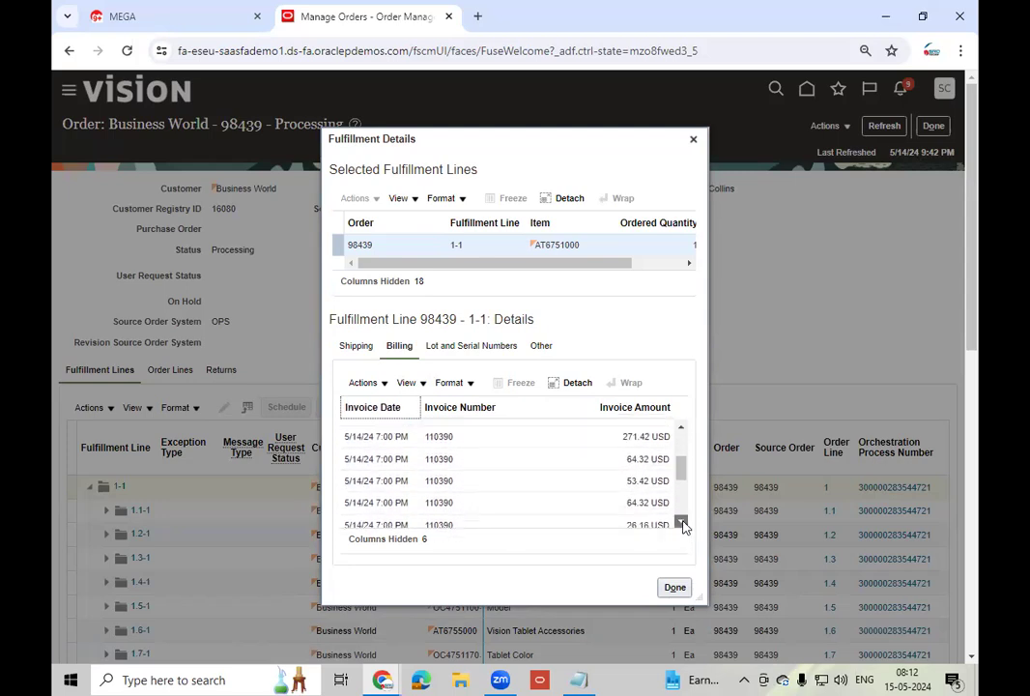
click(681, 521)
click(681, 522)
click(681, 521)
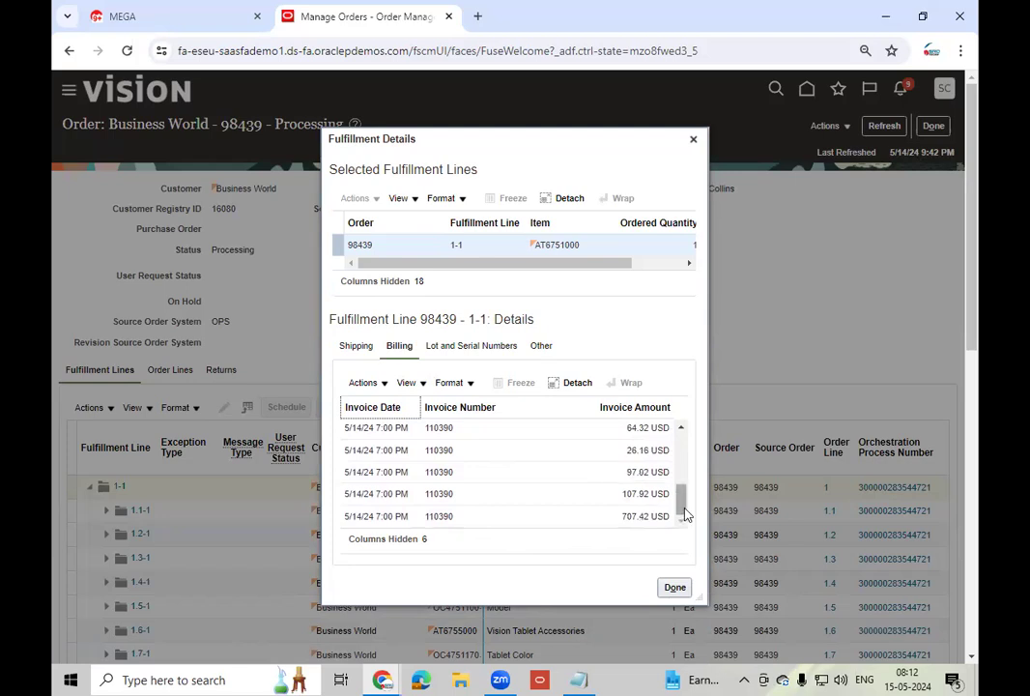
drag(684, 512, 695, 449)
- Select the invoice number for copying and return to the Monitor Processes window
drag(687, 519, 688, 542)
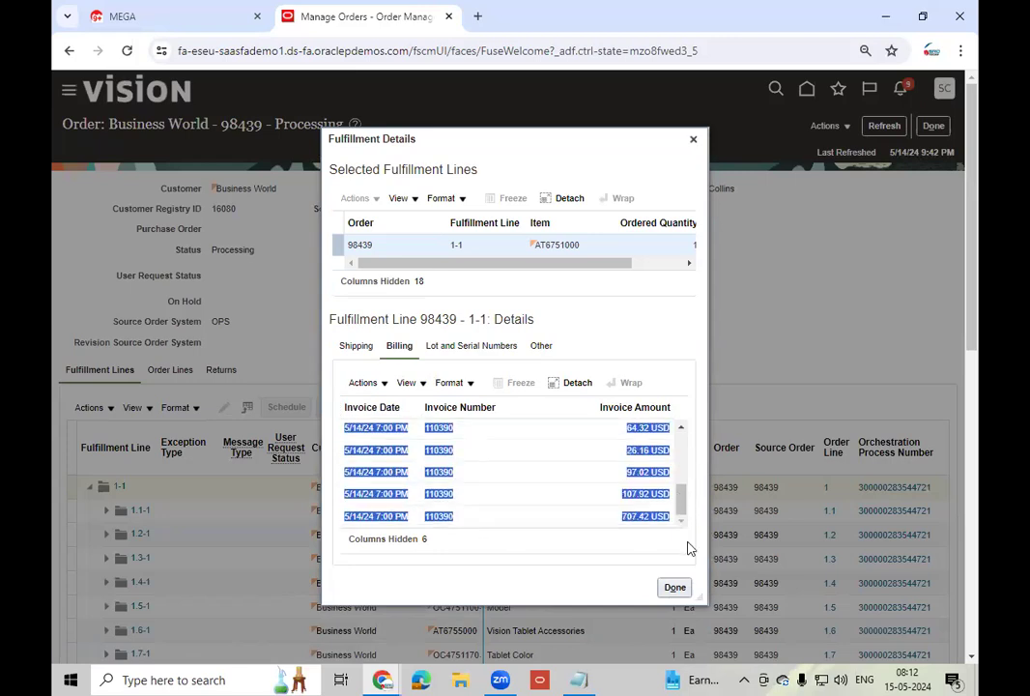
click(598, 562)
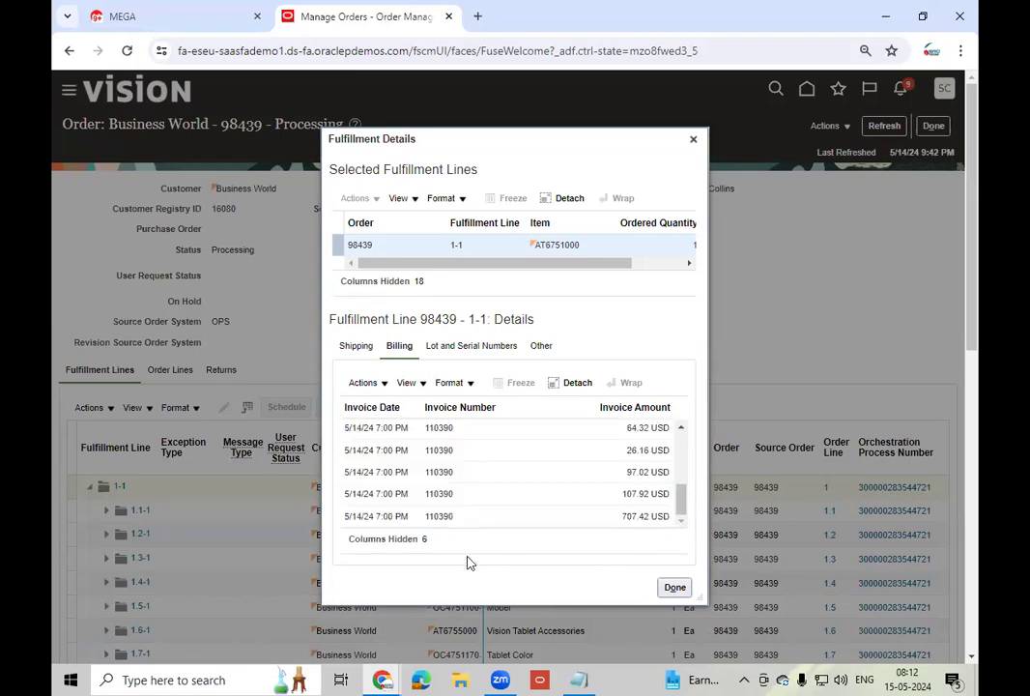
double_click(441, 517)
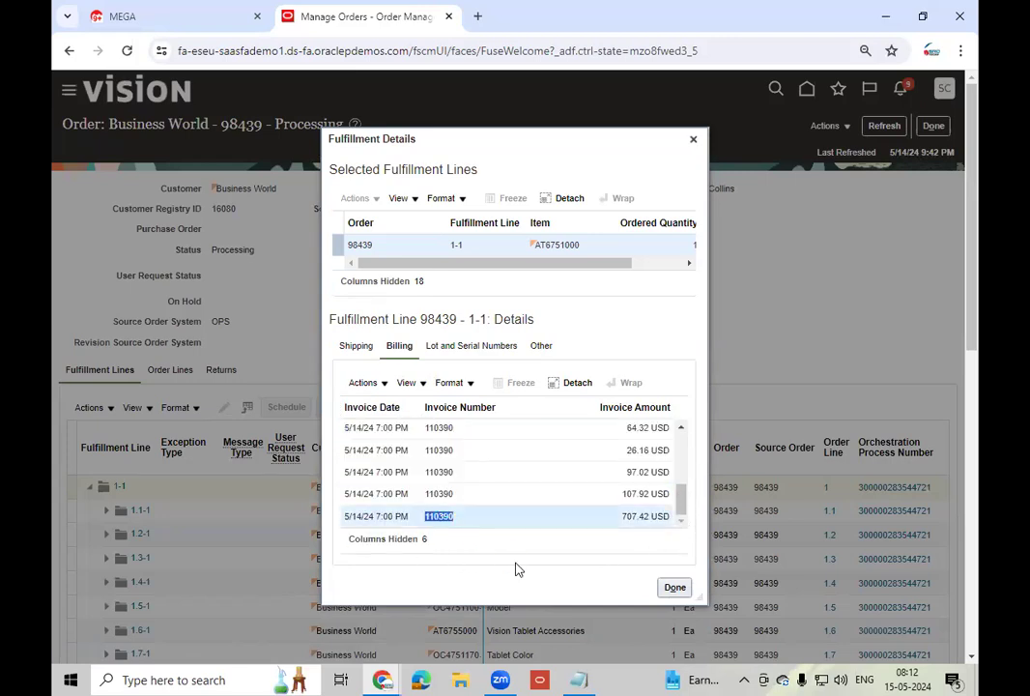
click(375, 673)
click(455, 616)
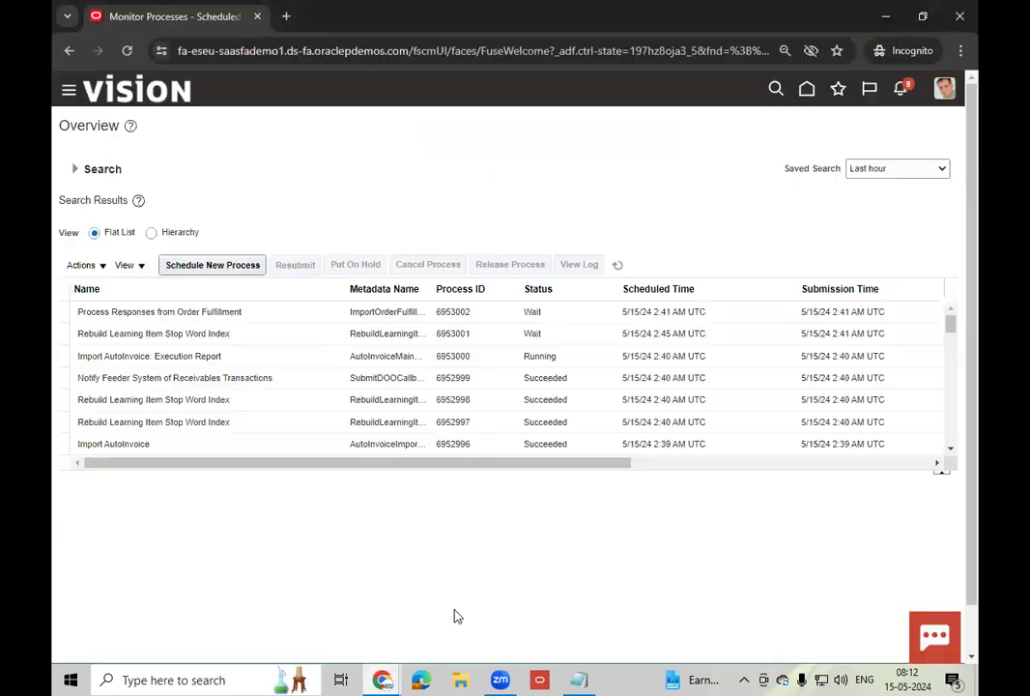
- From Home, go to the Receivables work area and open the Billing page
click(806, 89)
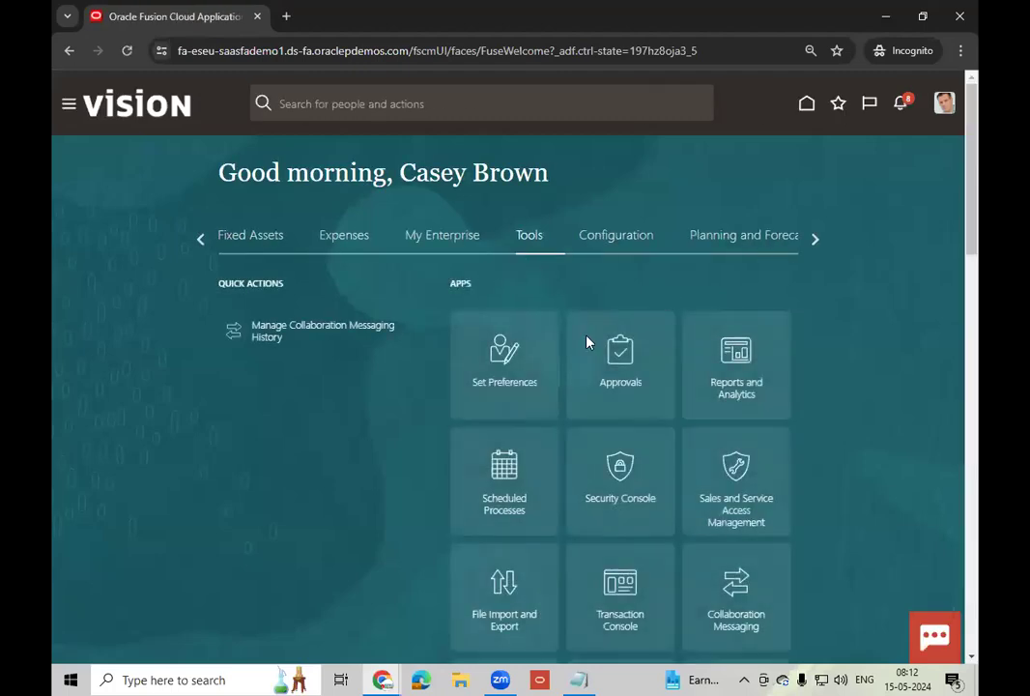
click(199, 242)
click(199, 241)
click(199, 242)
click(199, 242)
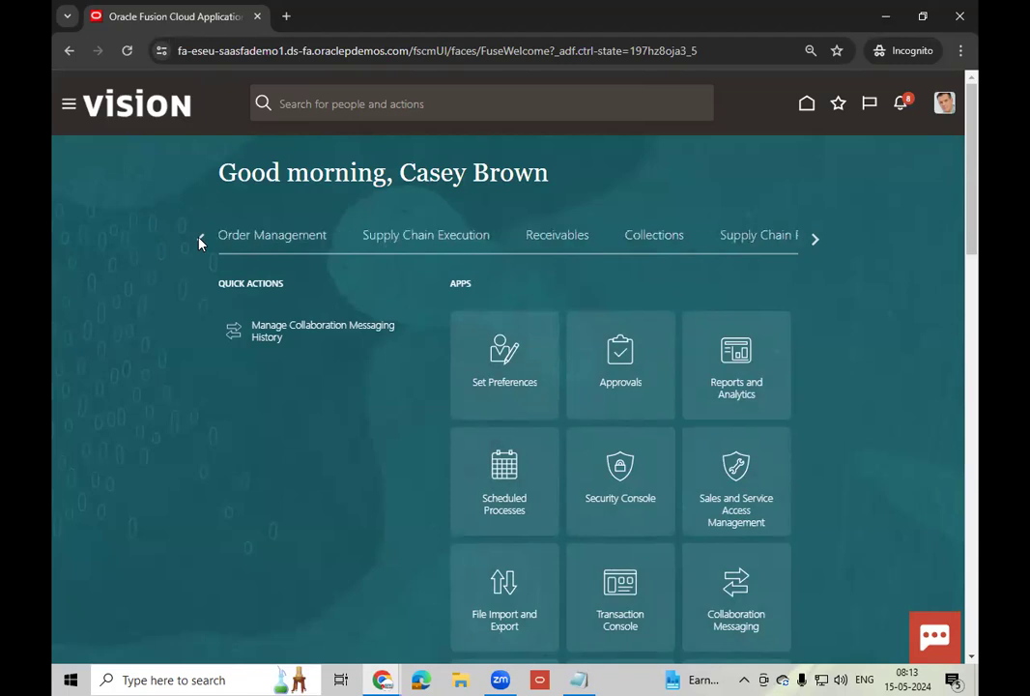
click(568, 247)
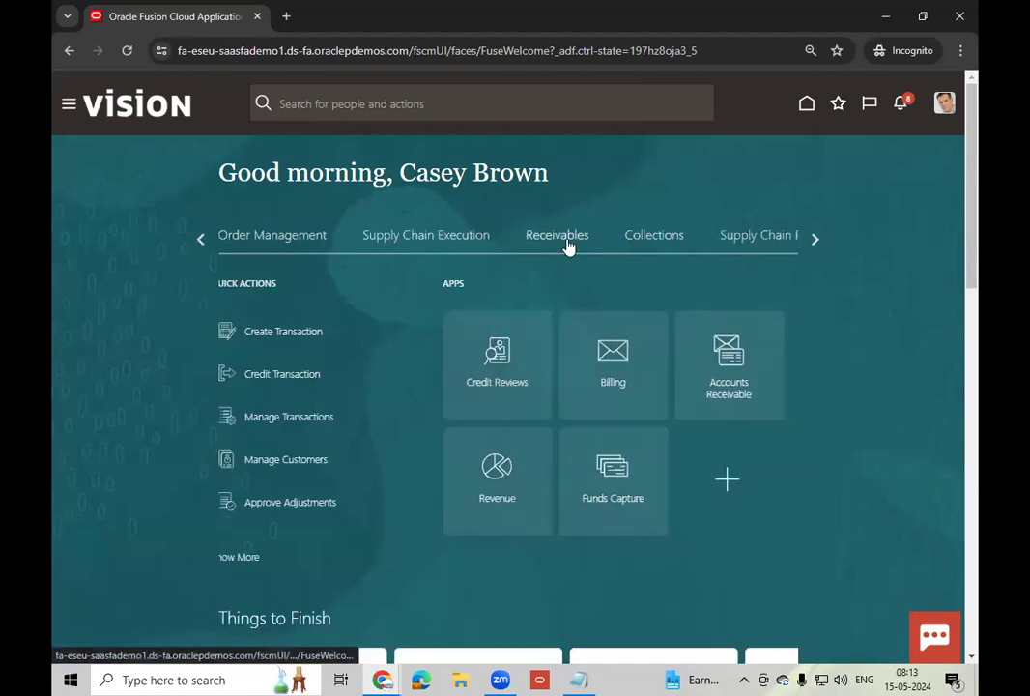
click(632, 393)
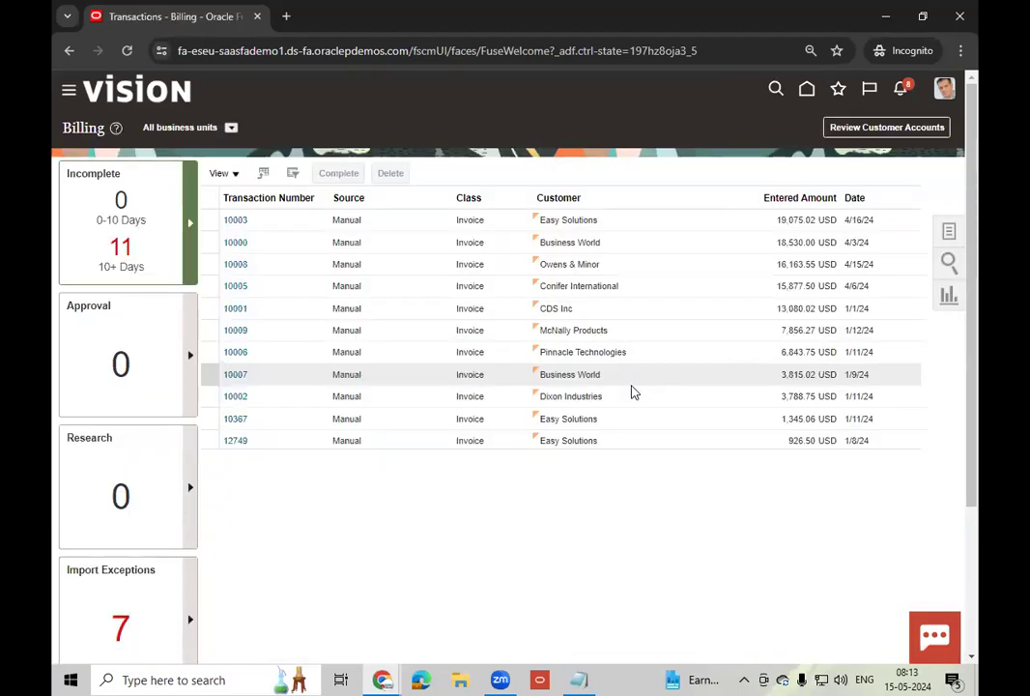
- Search Manage Transactions for transaction number 110390 and open the invoice
click(947, 232)
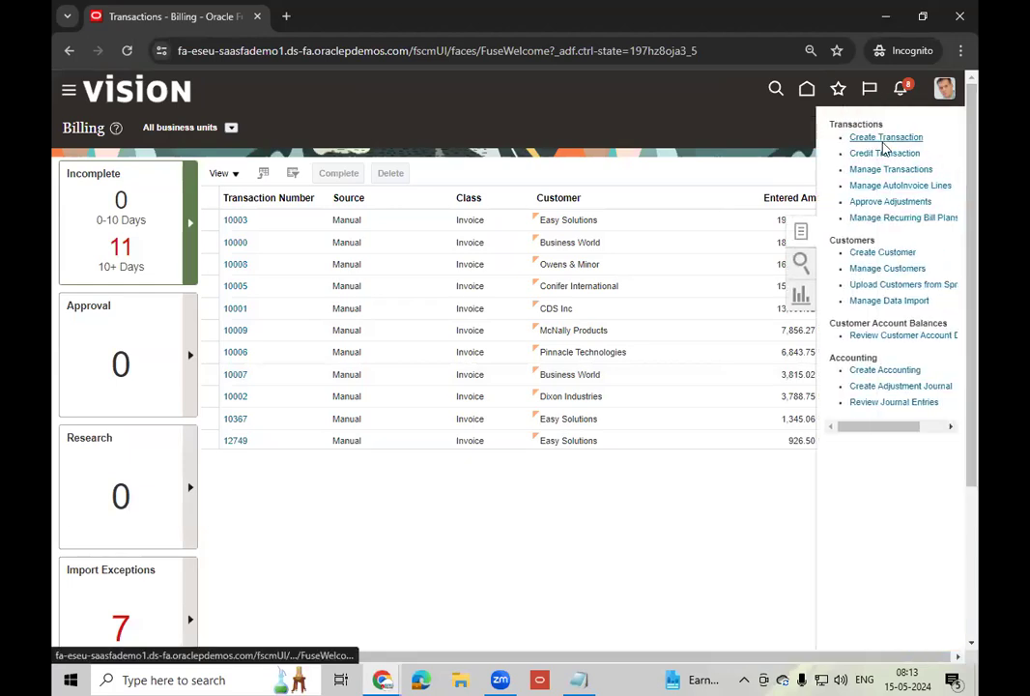
click(903, 169)
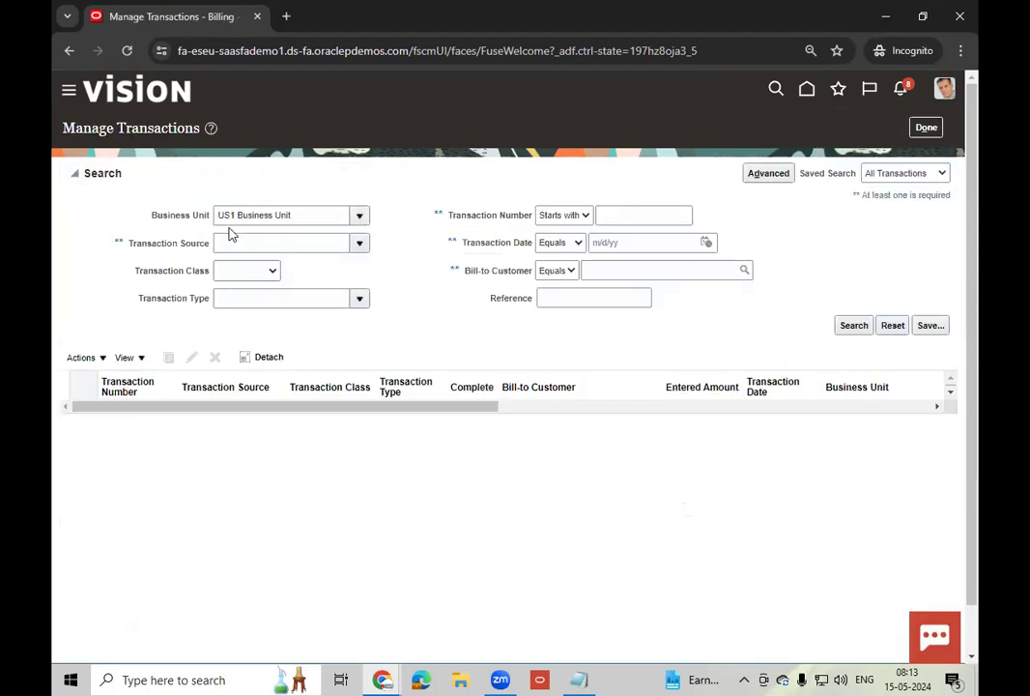
click(632, 216)
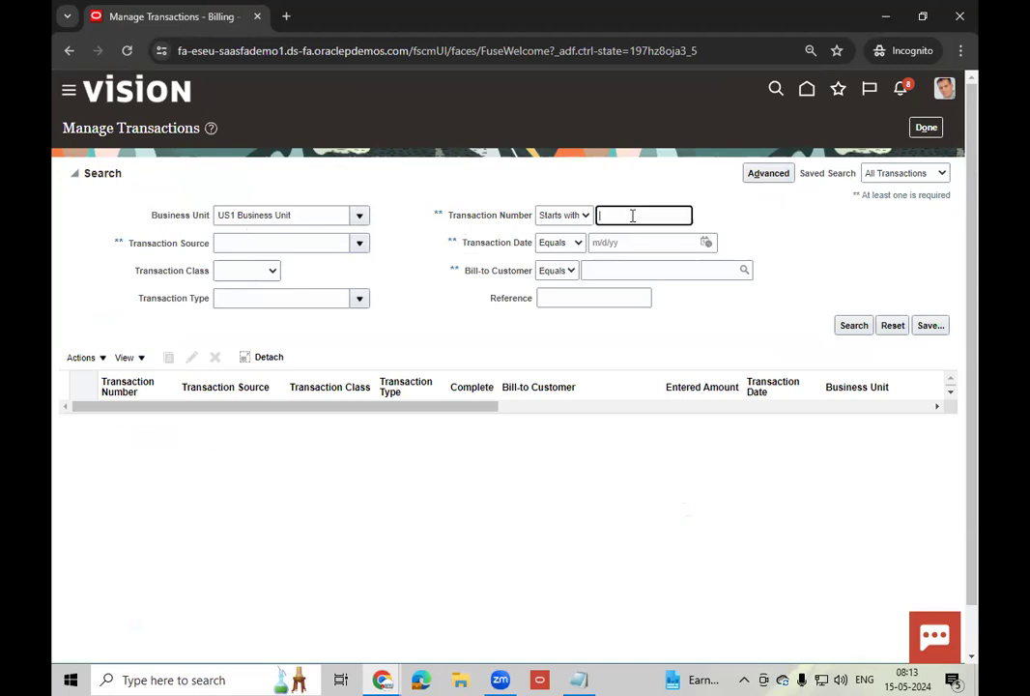
text(110390)
click(848, 327)
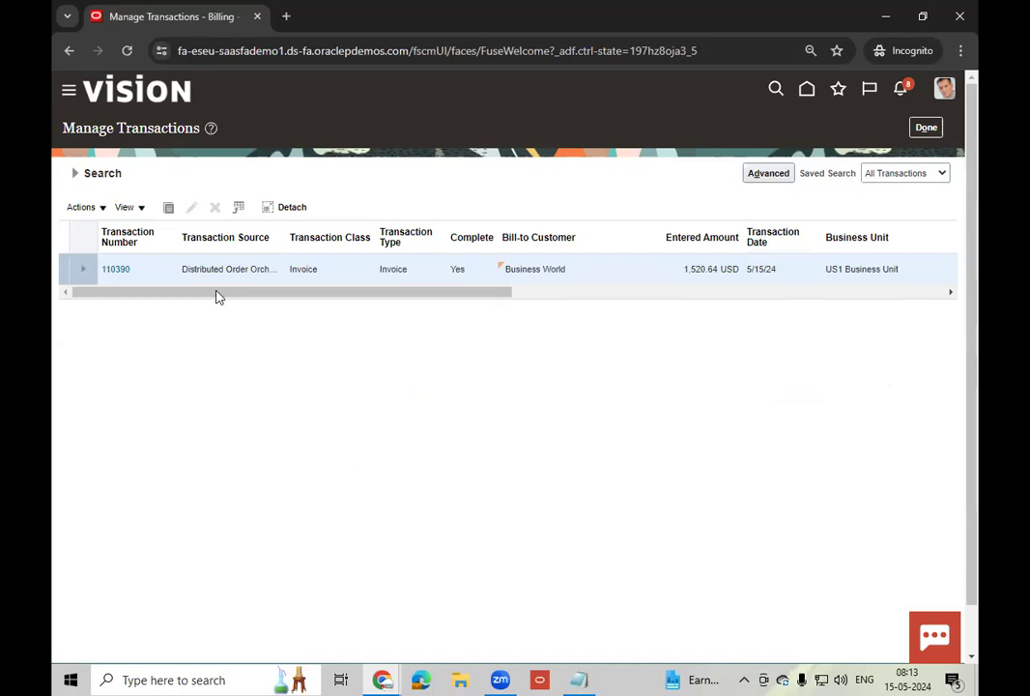
click(116, 270)
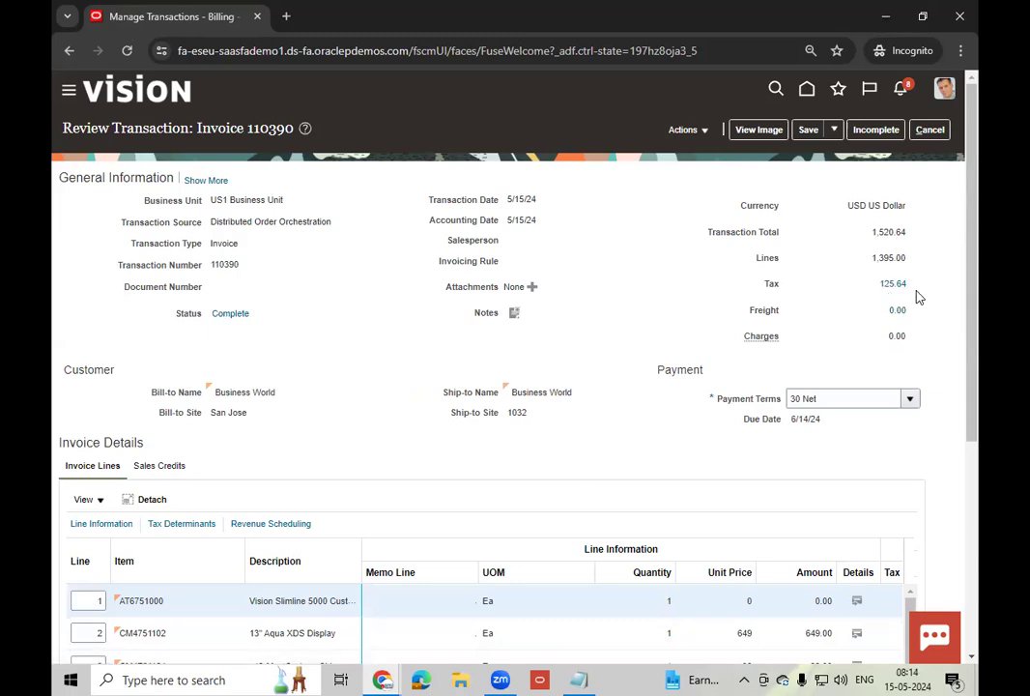
- Review invoice 110390's lines, Save and Close it, and finish with Done
scroll(666, 316, down, 5)
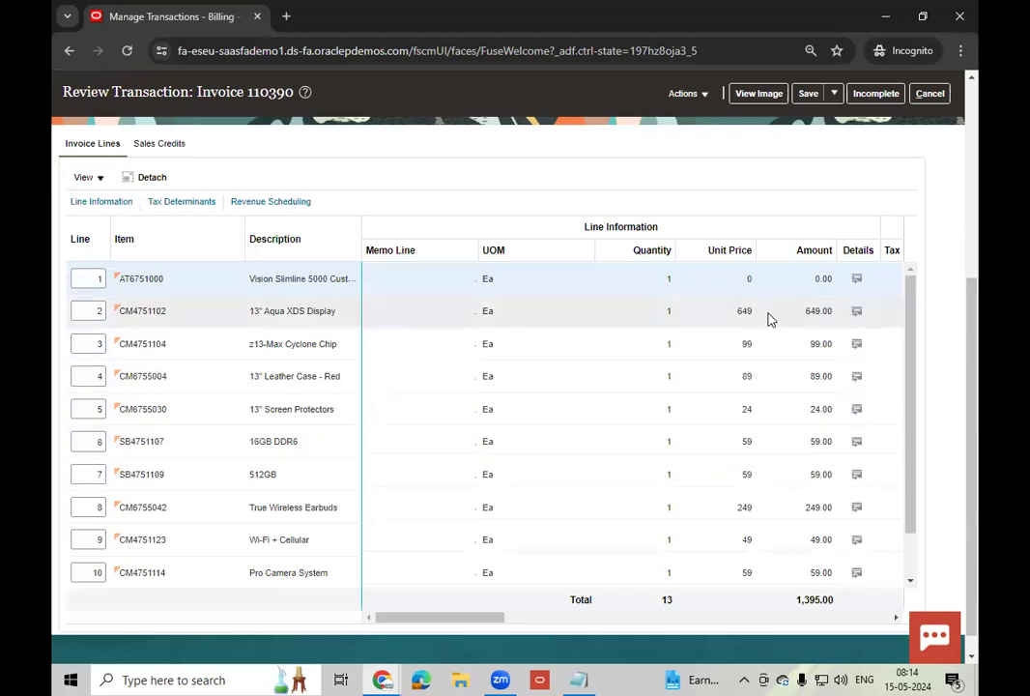
scroll(763, 568, down, 3)
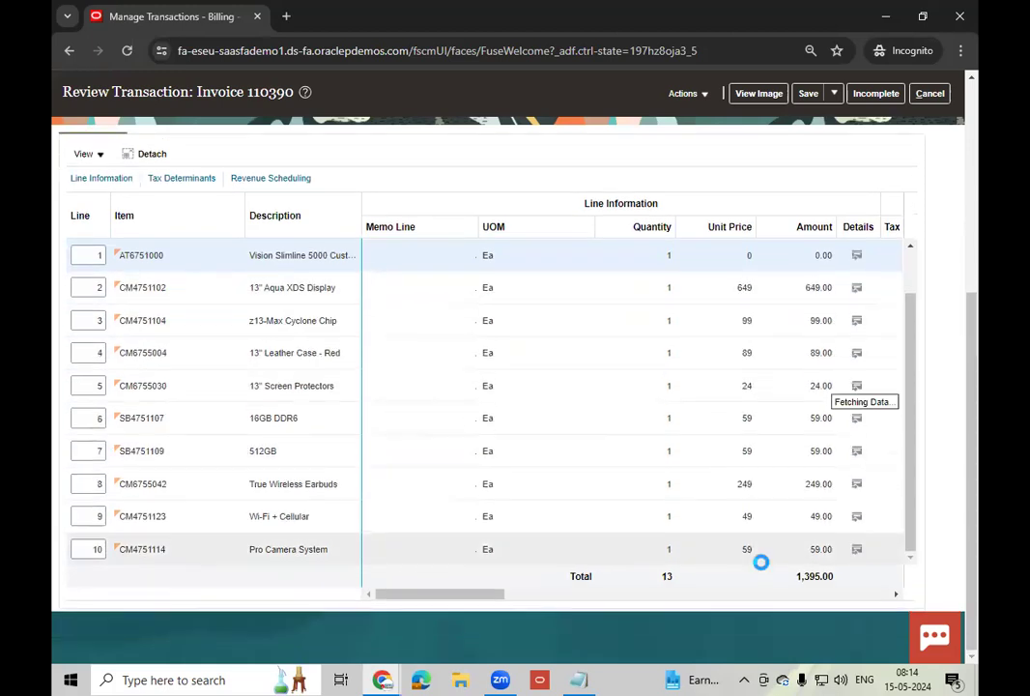
scroll(761, 563, up, 5)
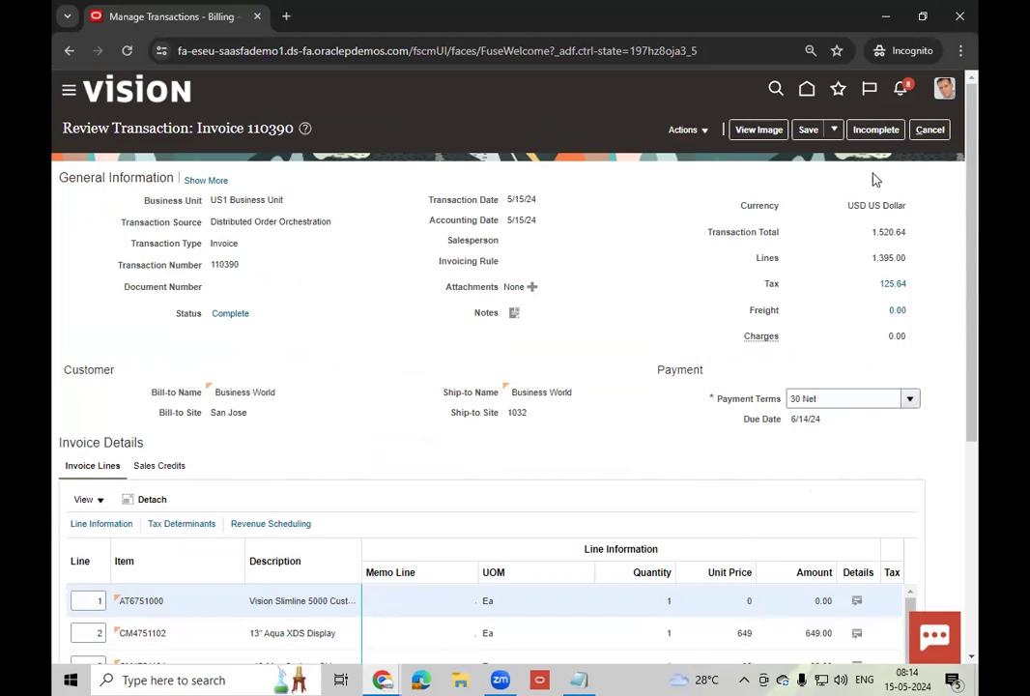
click(833, 130)
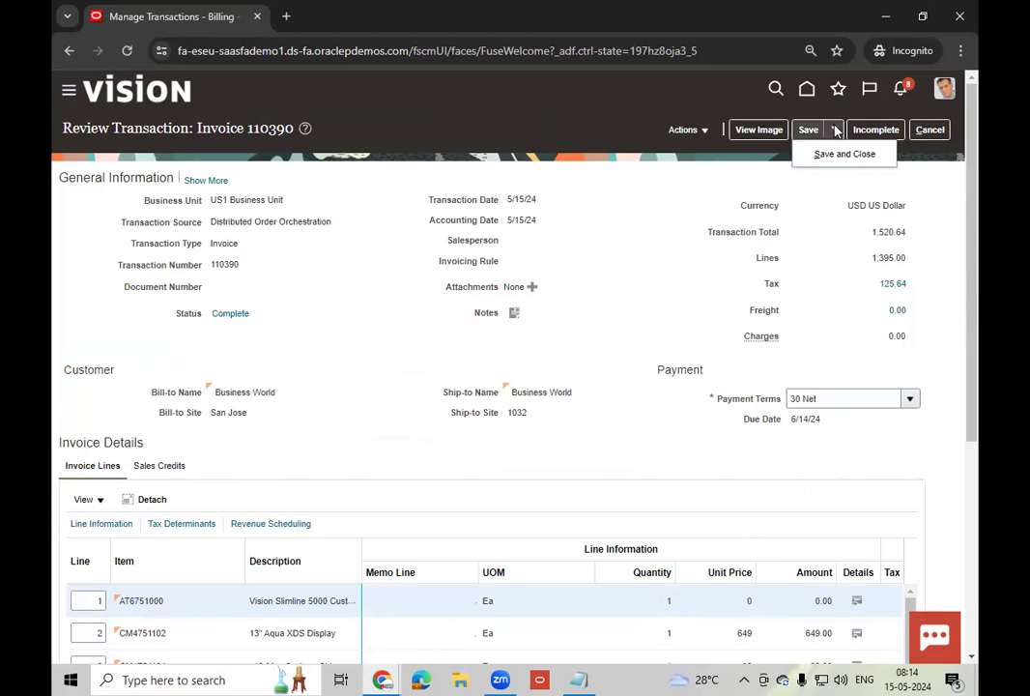
click(845, 154)
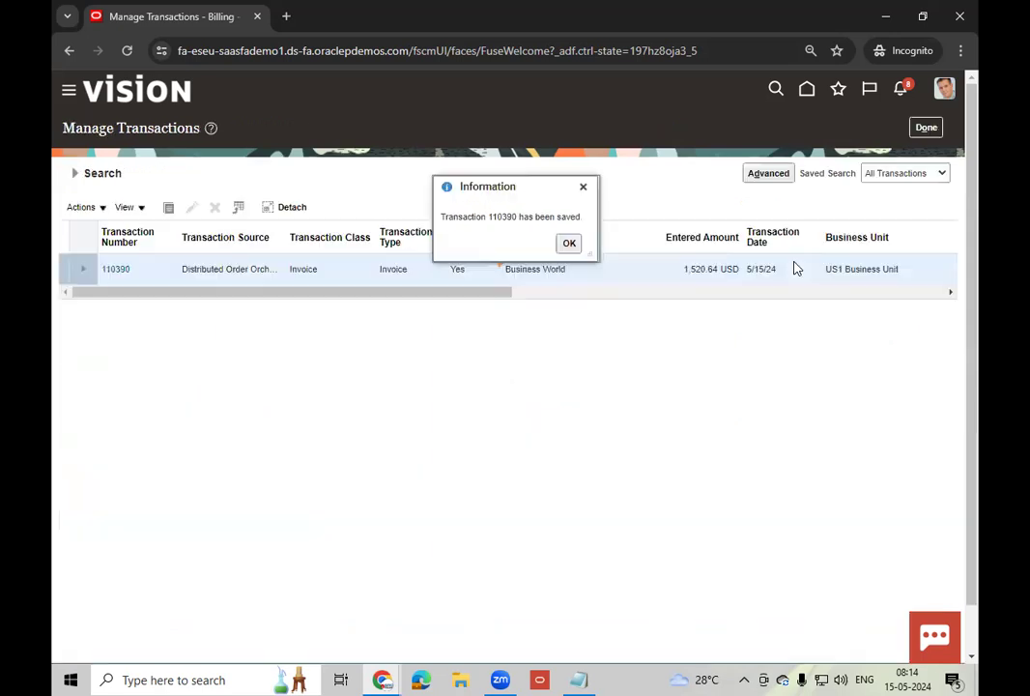
click(569, 242)
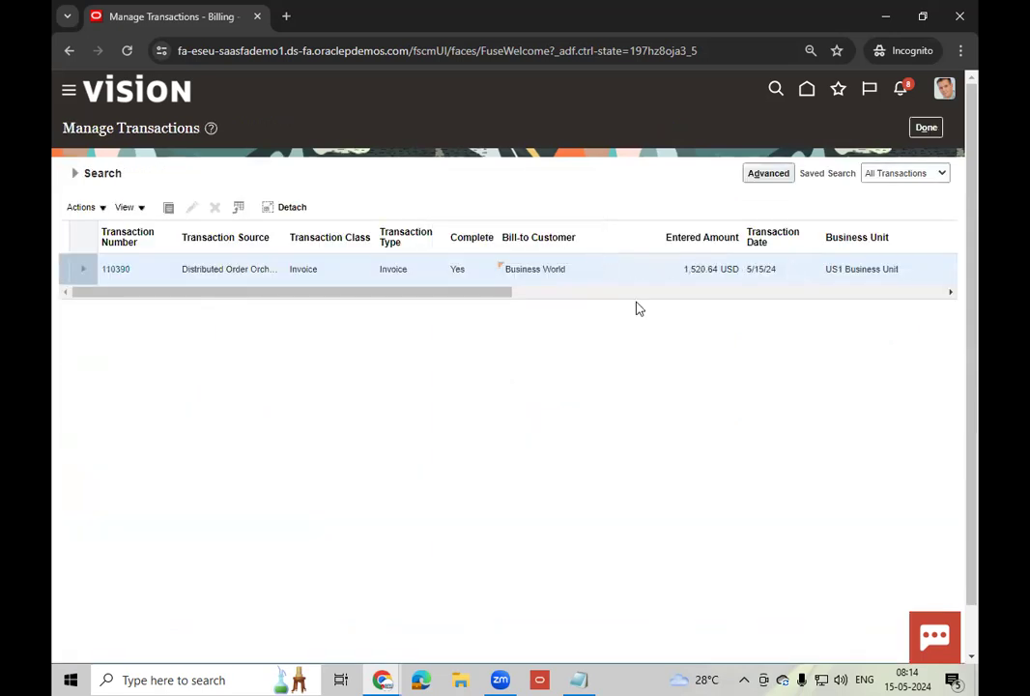
click(926, 126)
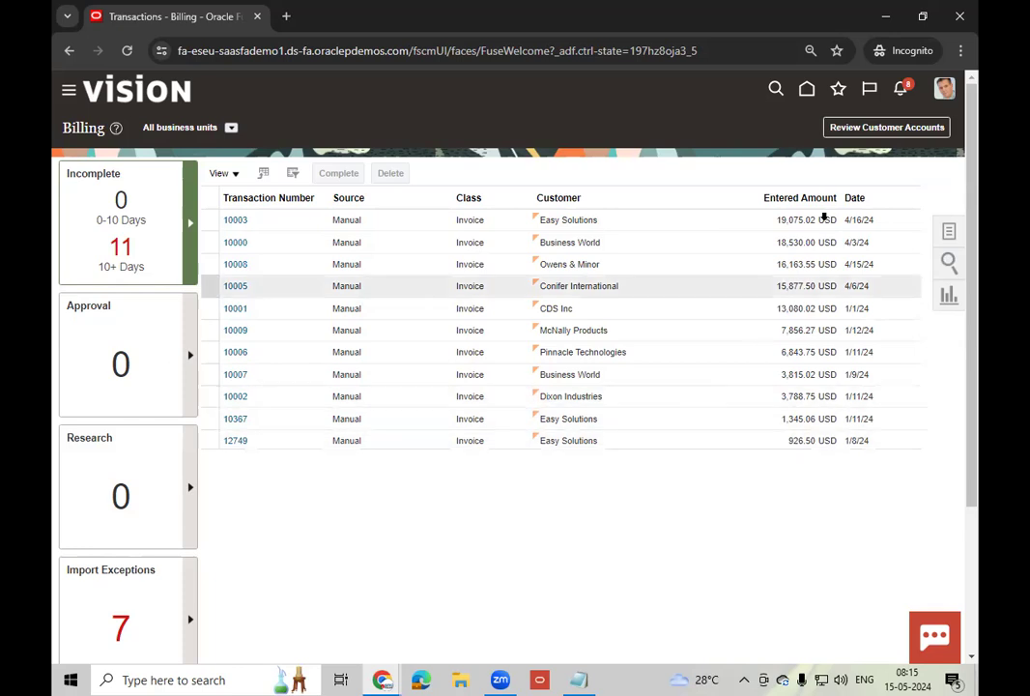
- From Home, go to the Tools work area and open Scheduled Processes
click(807, 89)
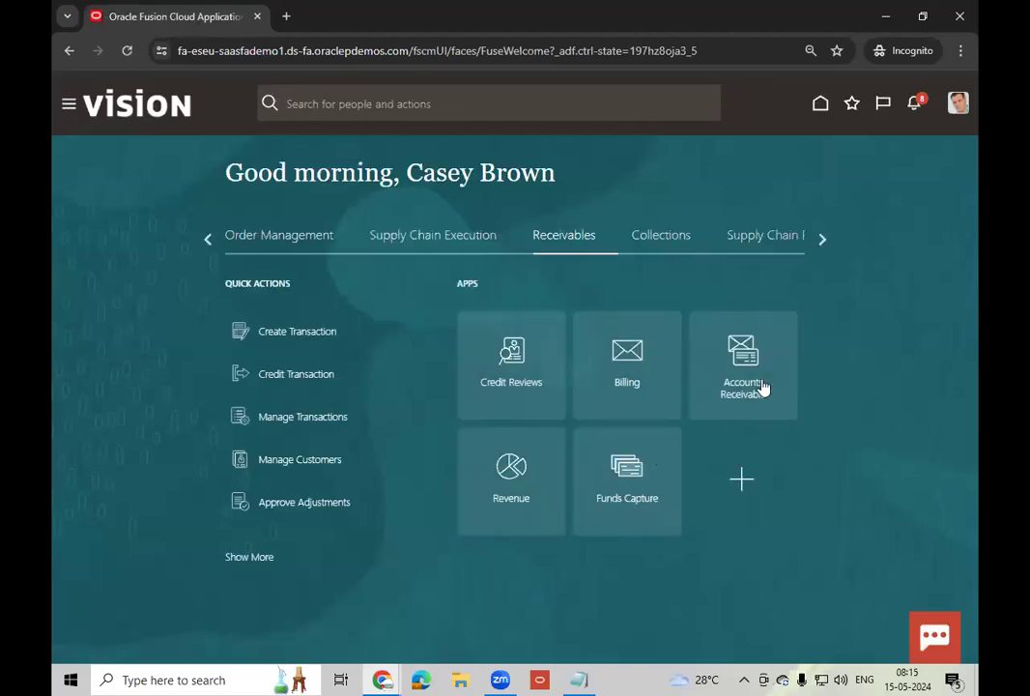
click(815, 240)
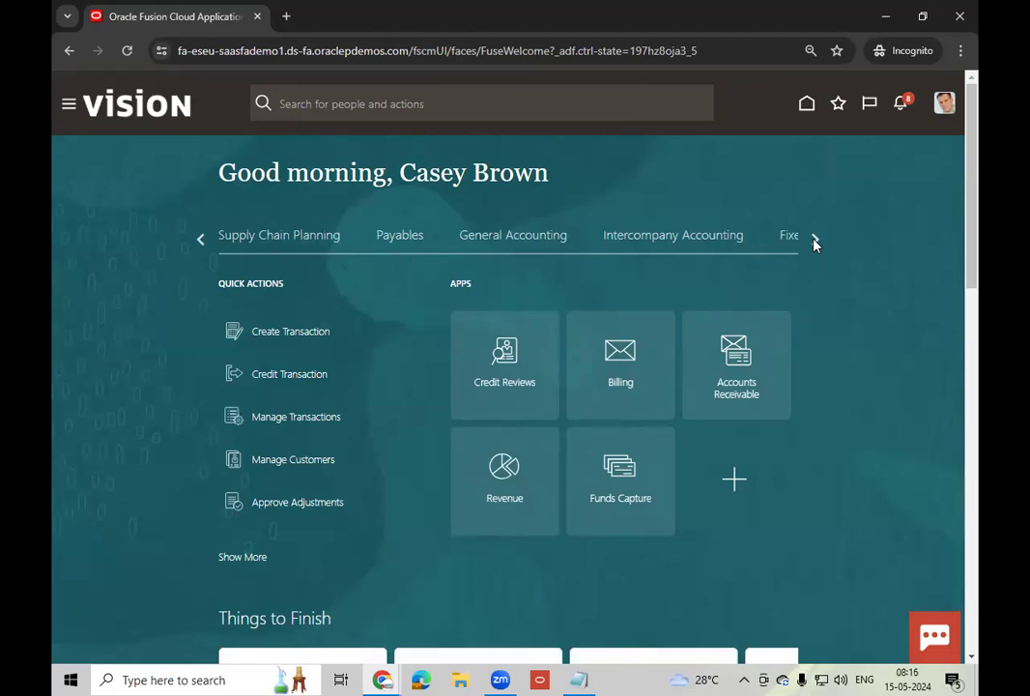
click(815, 240)
click(814, 239)
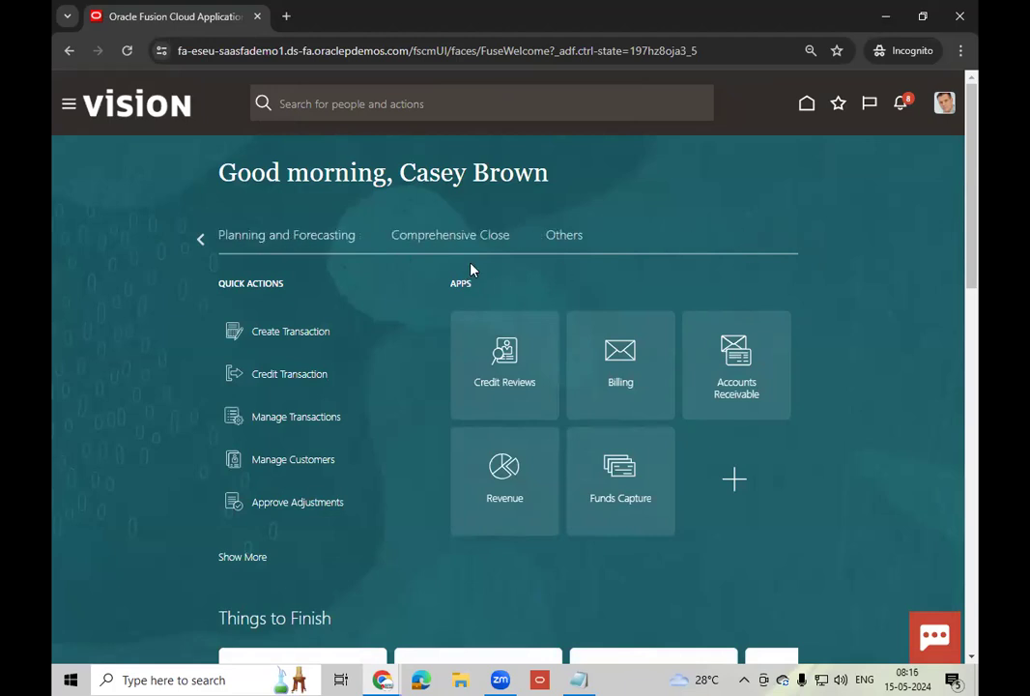
click(200, 240)
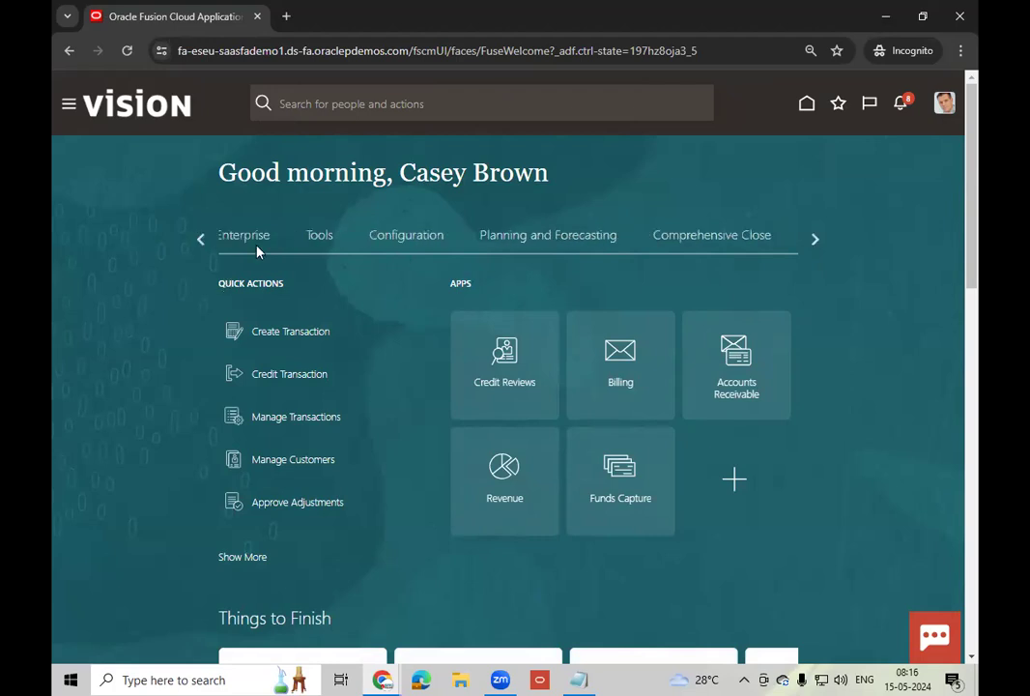
click(529, 236)
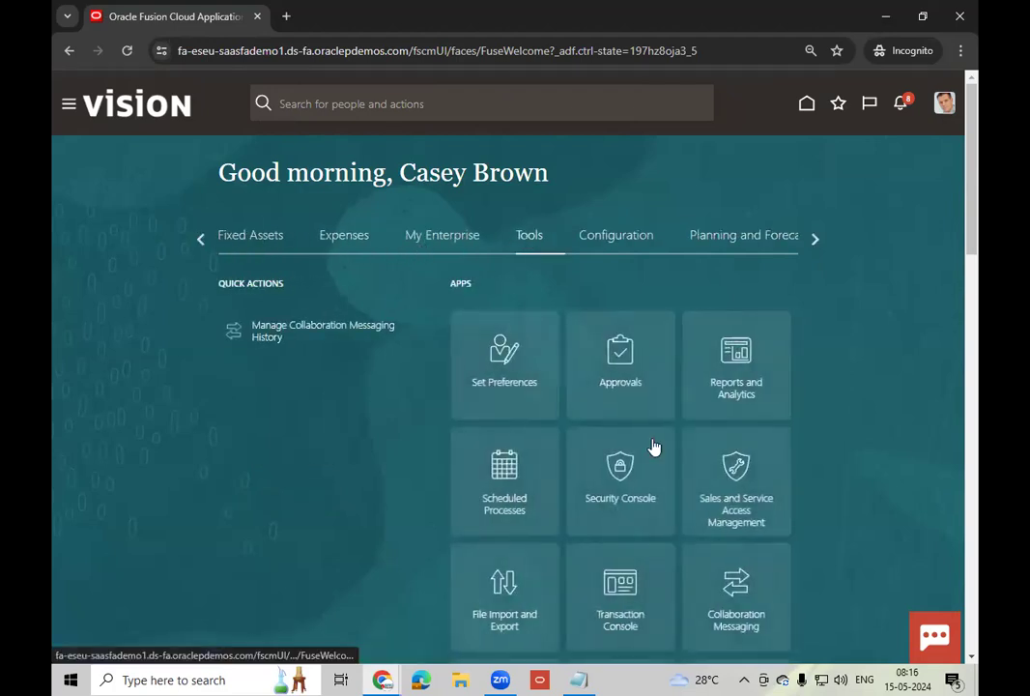
click(499, 510)
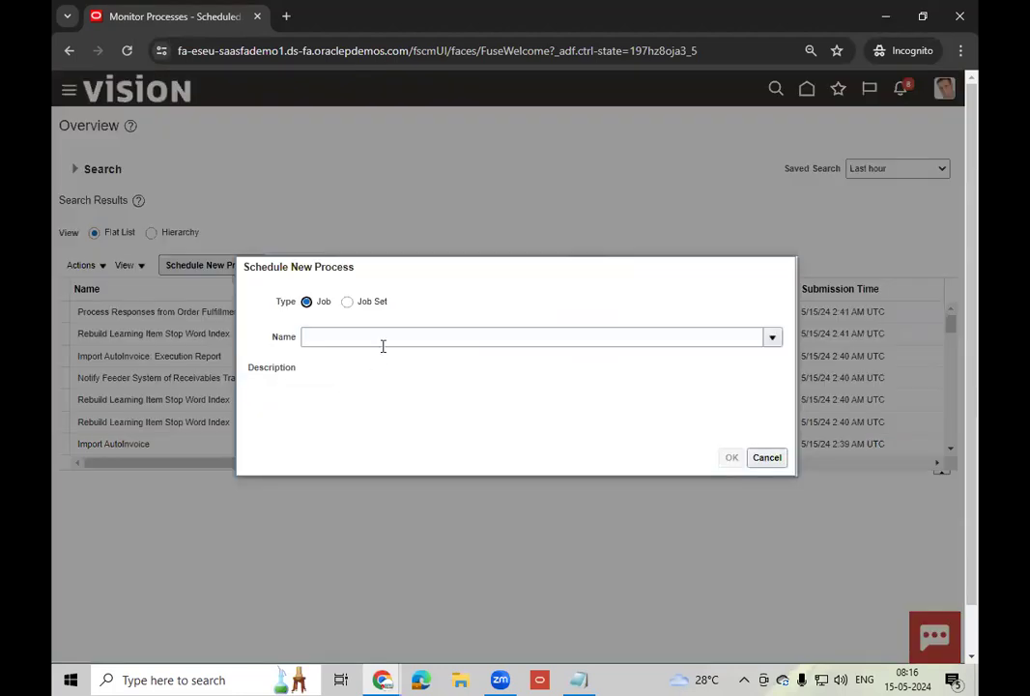
- Search process names with the corrected %Auto%Inv% pattern, select Import AutoInvoice, and proceed to details
click(385, 338)
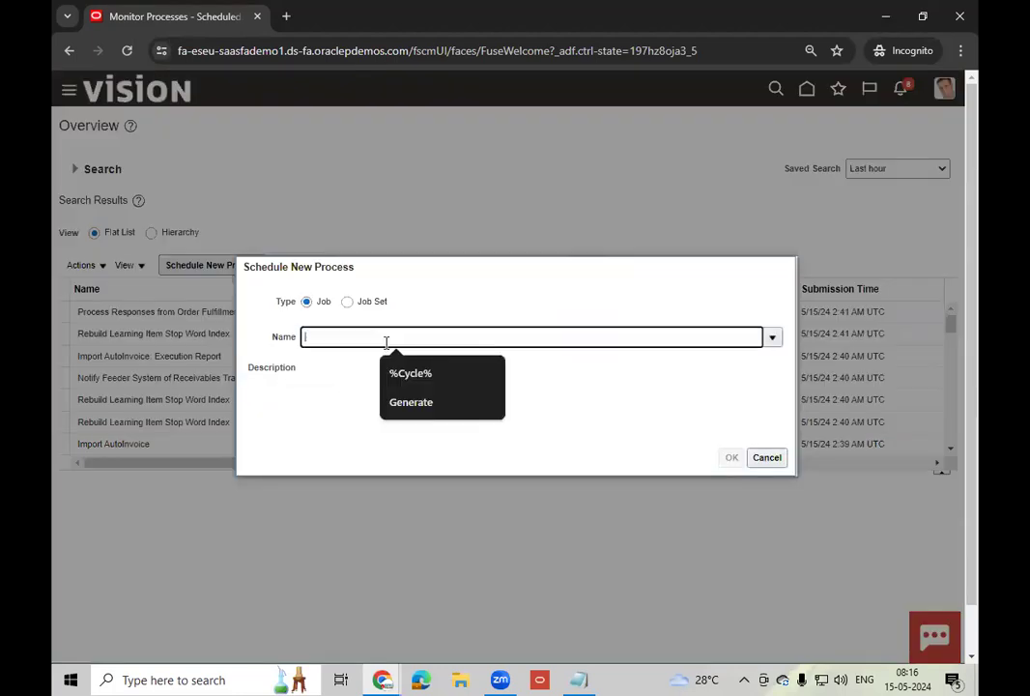
text(%Au)
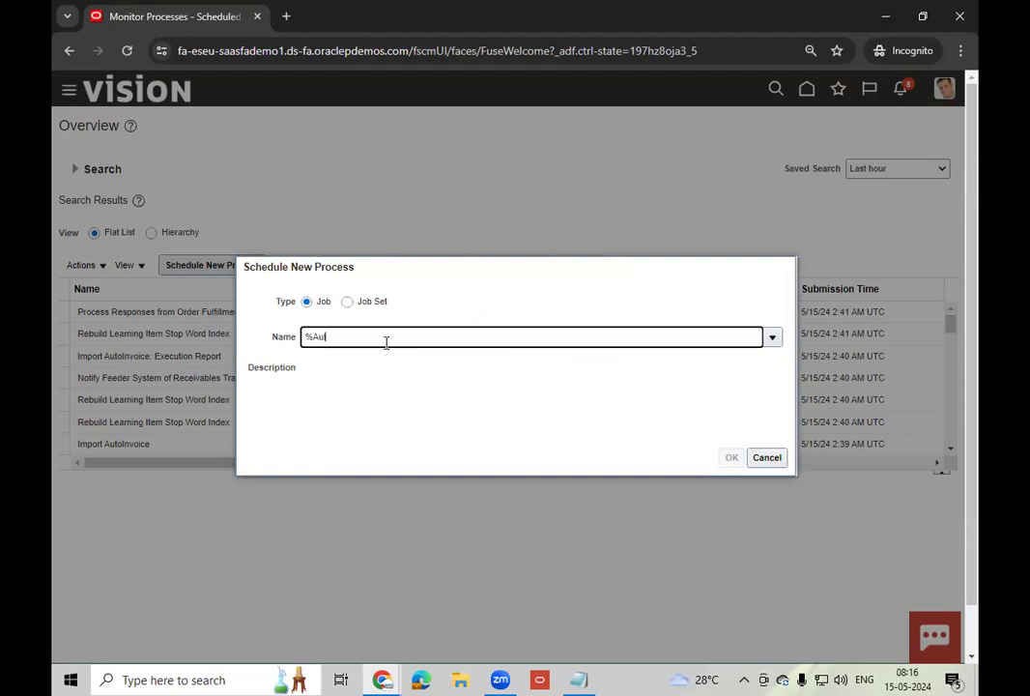
text(to%Invi%)
key(Tab)
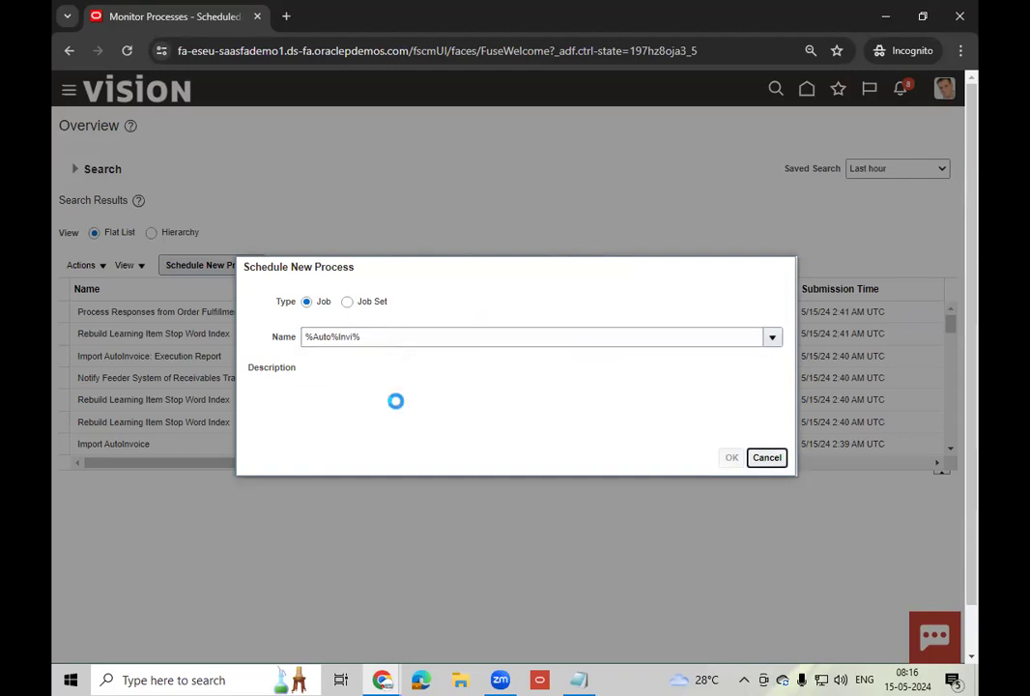
click(330, 339)
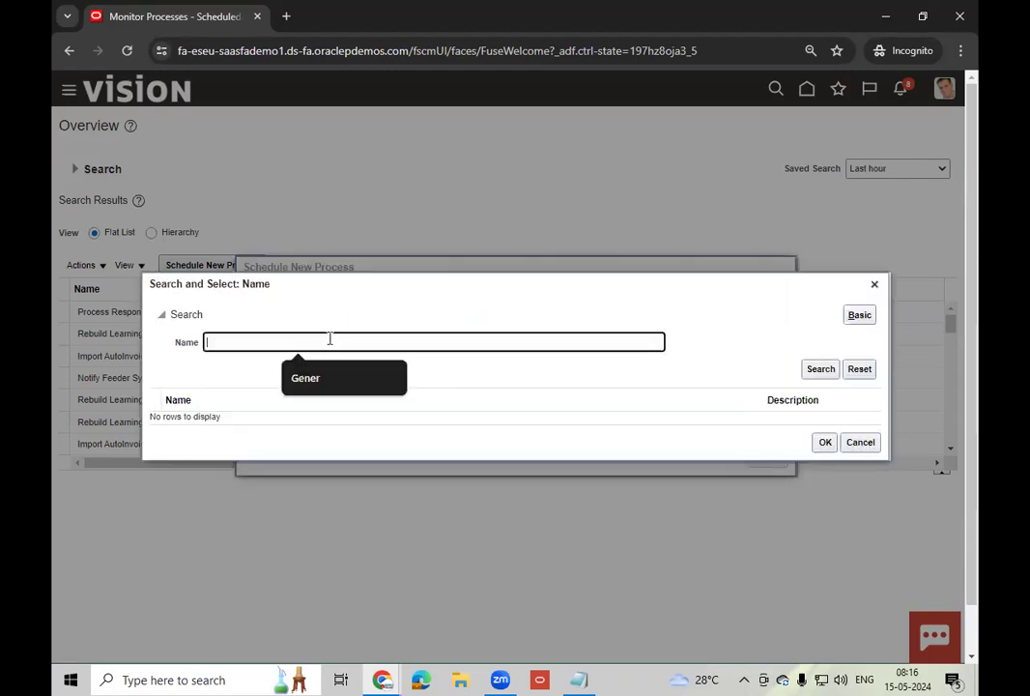
click(860, 442)
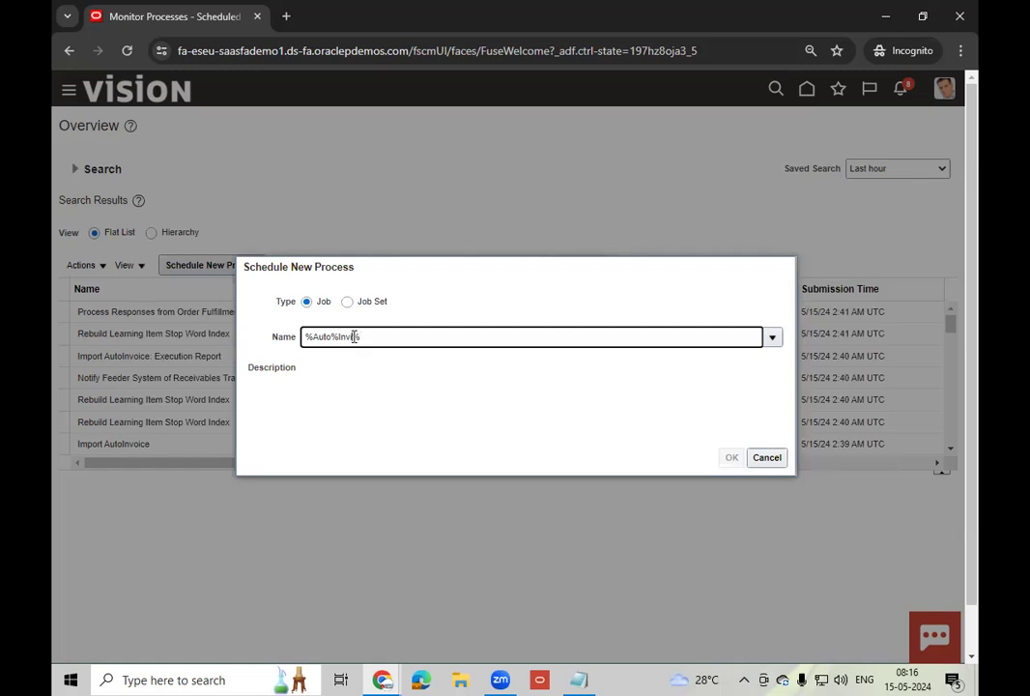
click(355, 336)
key(BackSpace)
key(Tab)
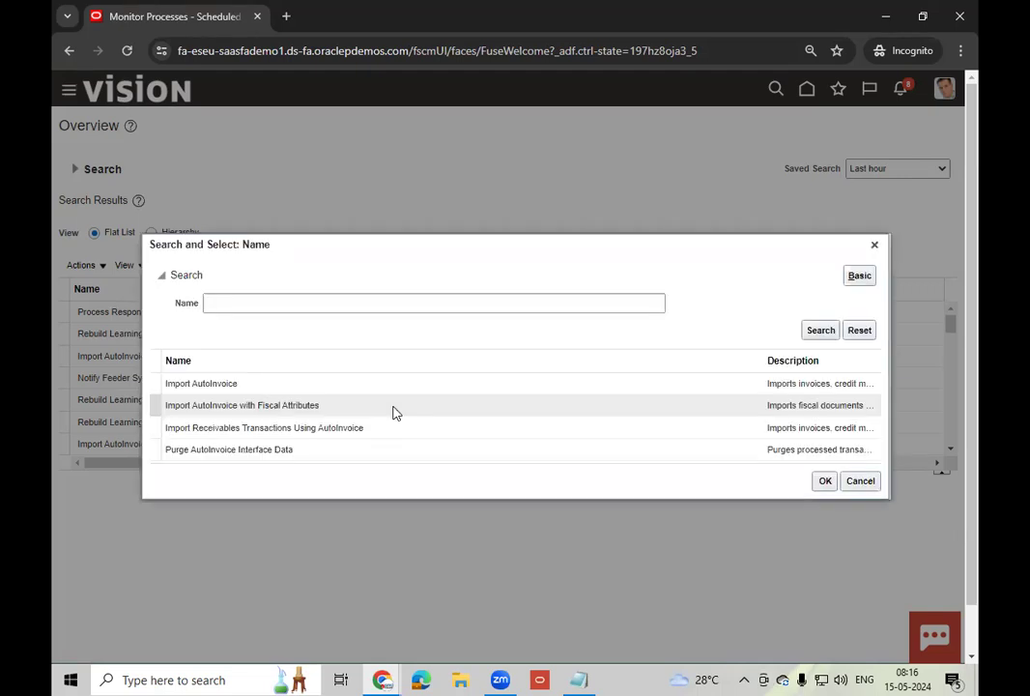
click(247, 384)
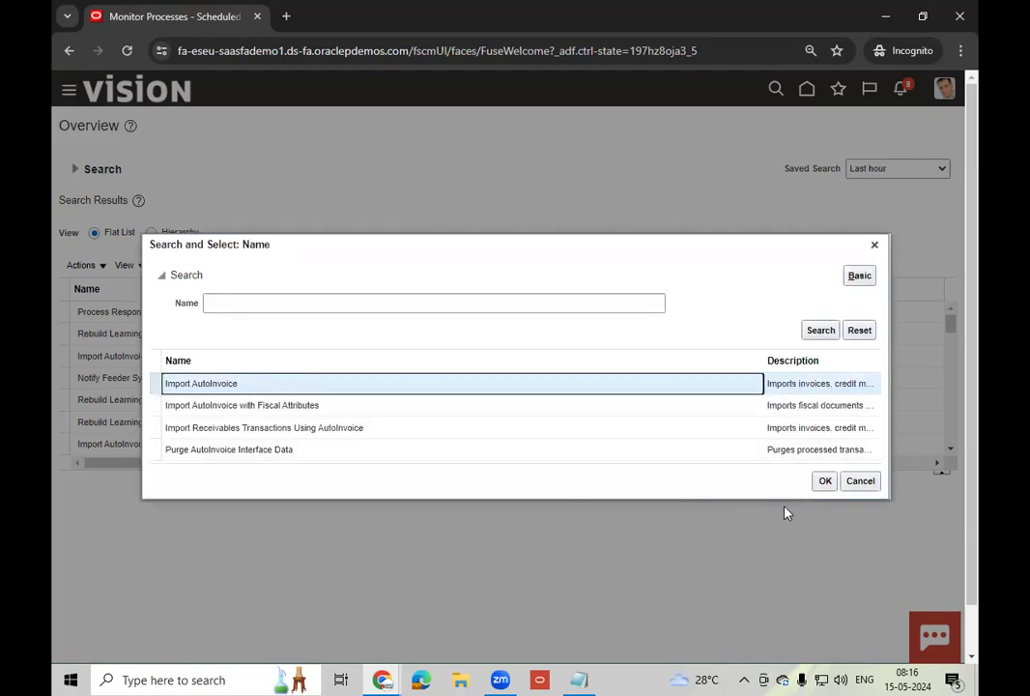
click(824, 482)
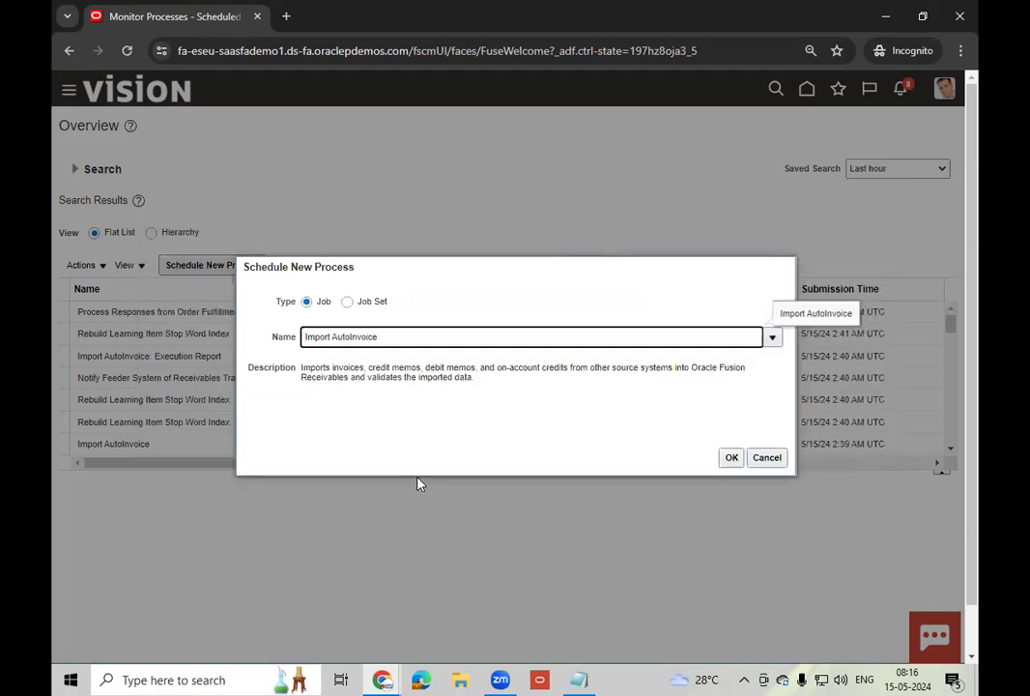
click(731, 458)
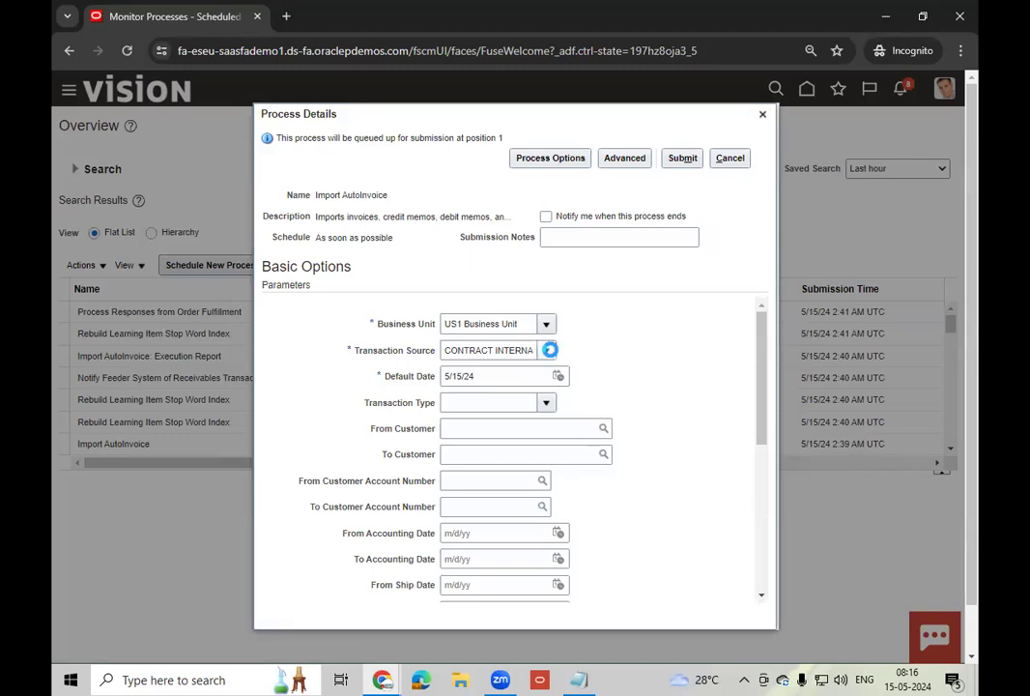
- Set the transaction source to Distributed Order Orchestration
click(547, 351)
click(493, 373)
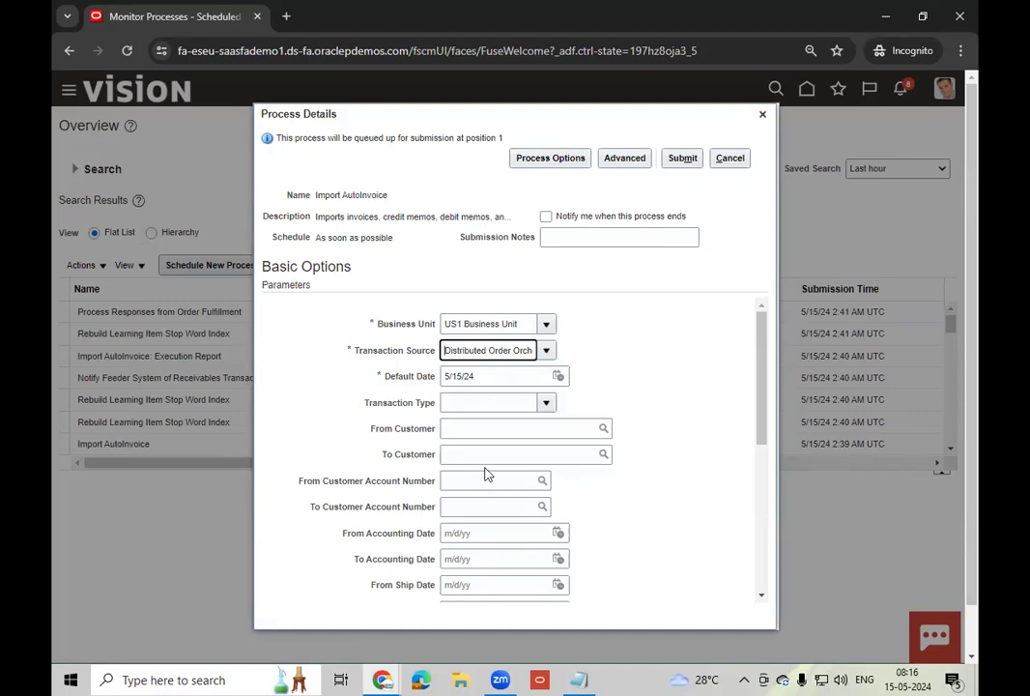
scroll(486, 470, down, 5)
scroll(486, 468, down, 2)
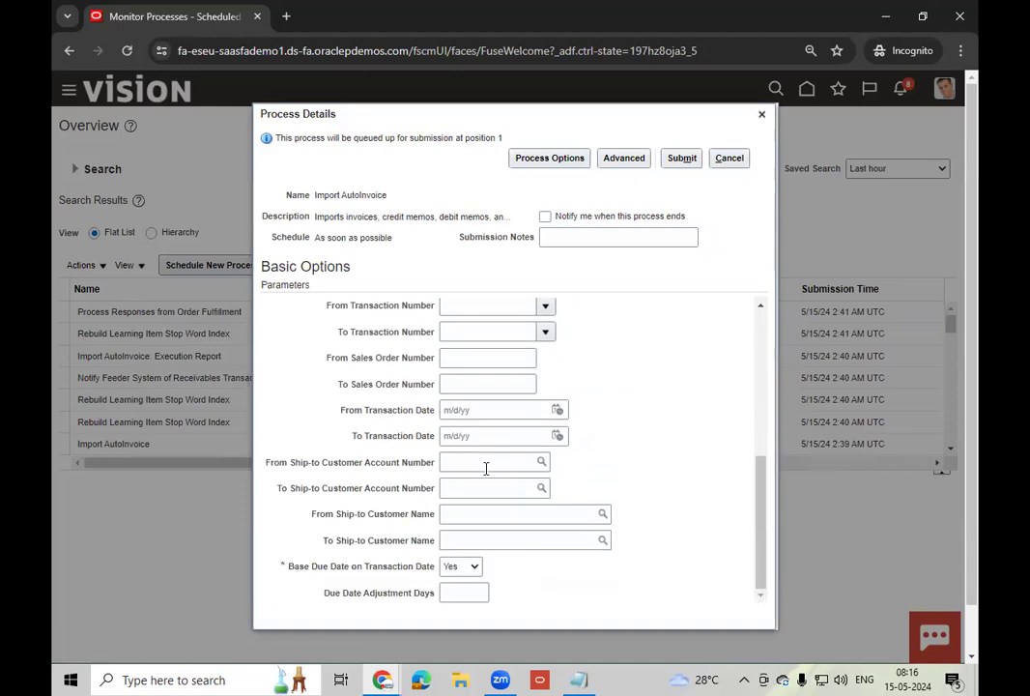
scroll(486, 469, up, 7)
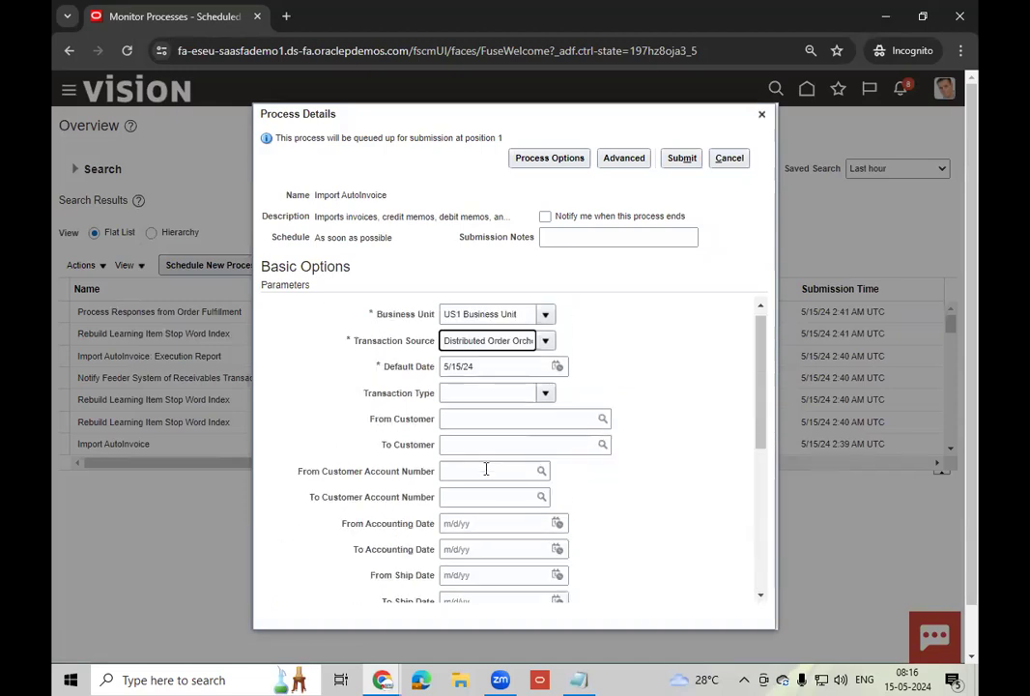
- Schedule the process Hourly/Minute with 0 hours and 1 minute between runs
click(624, 158)
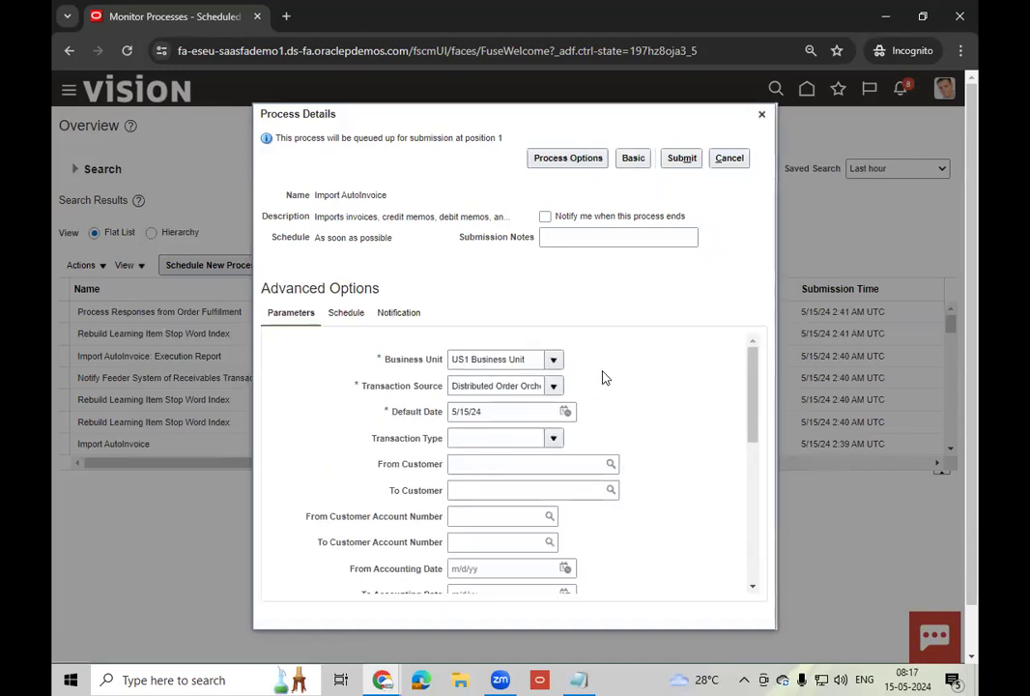
click(346, 314)
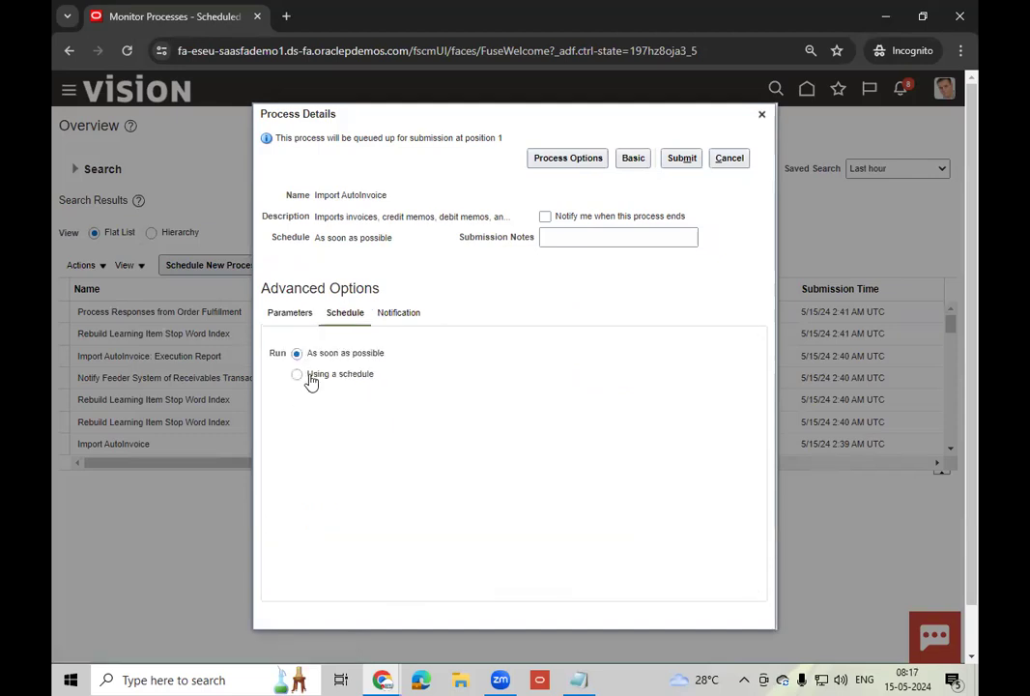
click(327, 377)
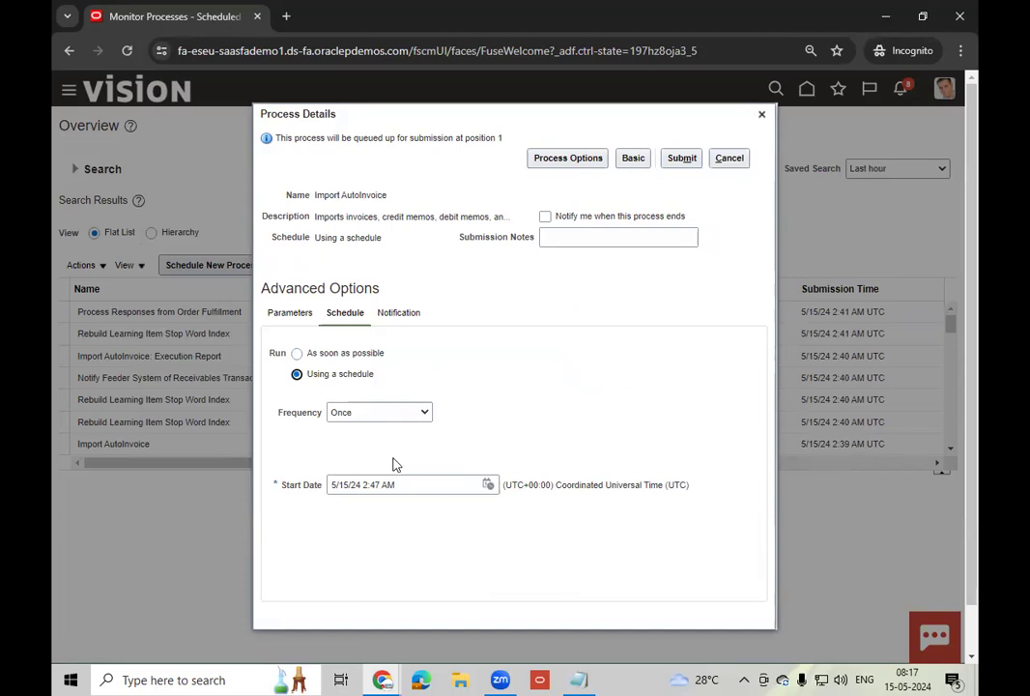
click(418, 415)
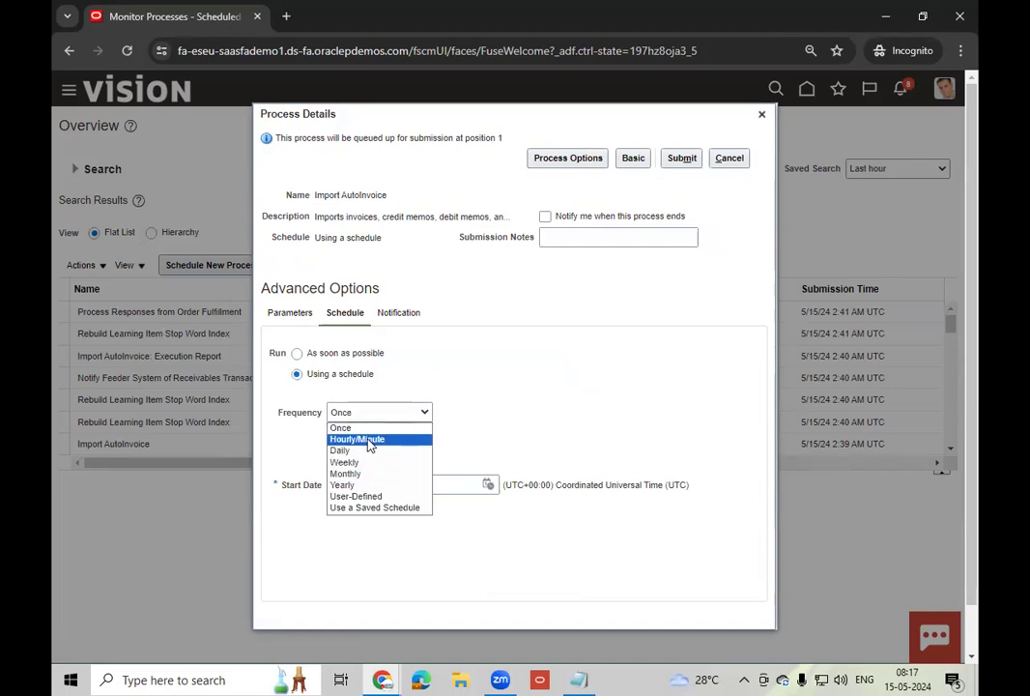
click(394, 440)
click(375, 484)
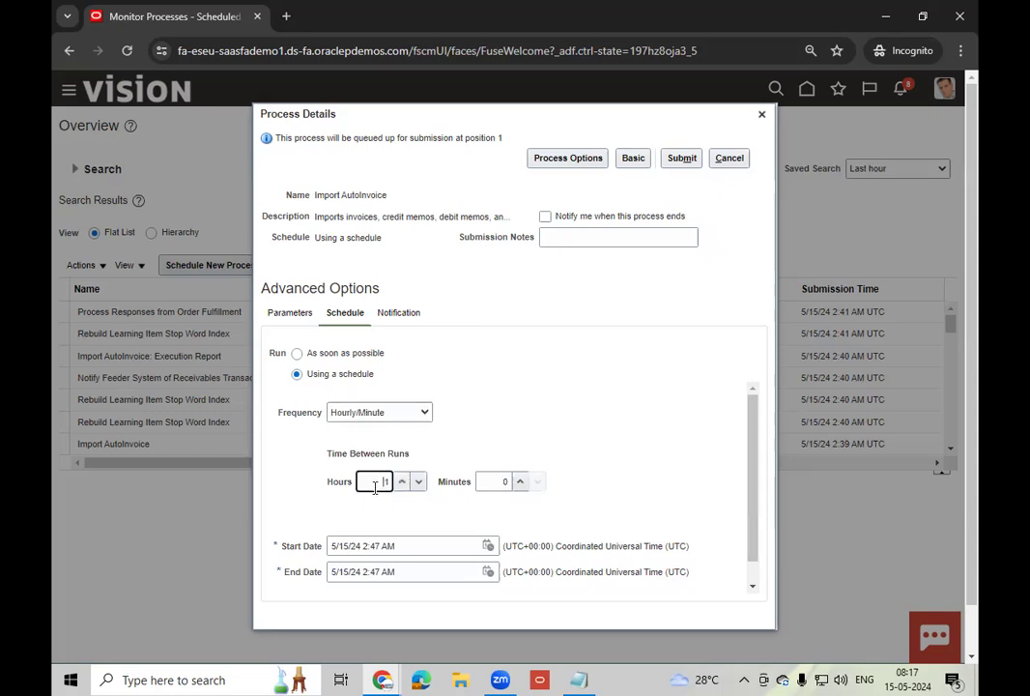
text(0)
click(494, 481)
key(Tab)
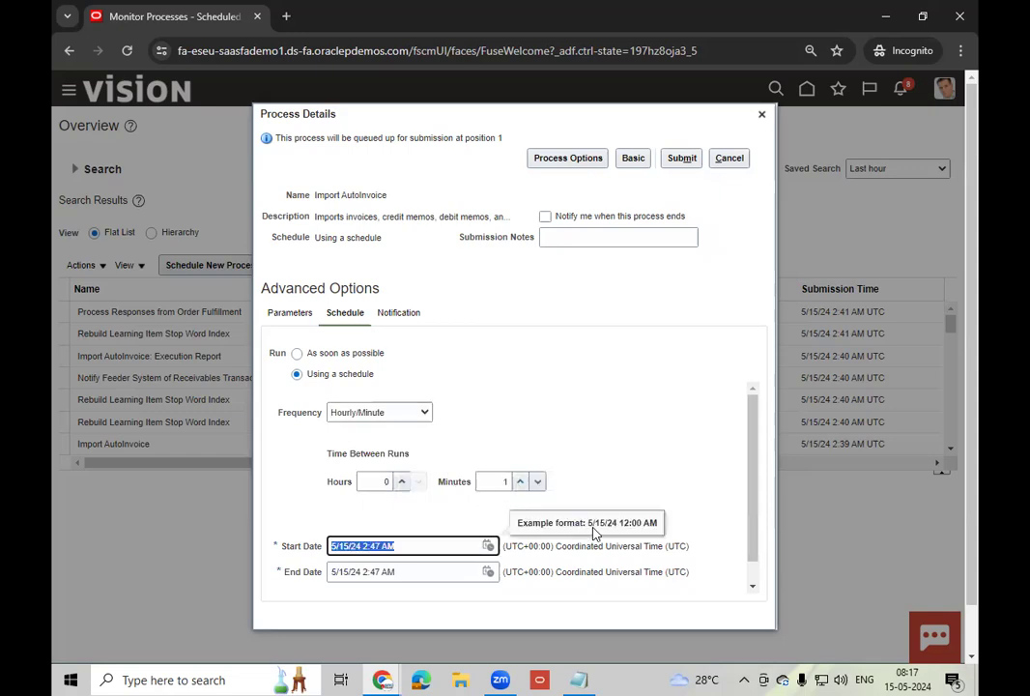
click(682, 451)
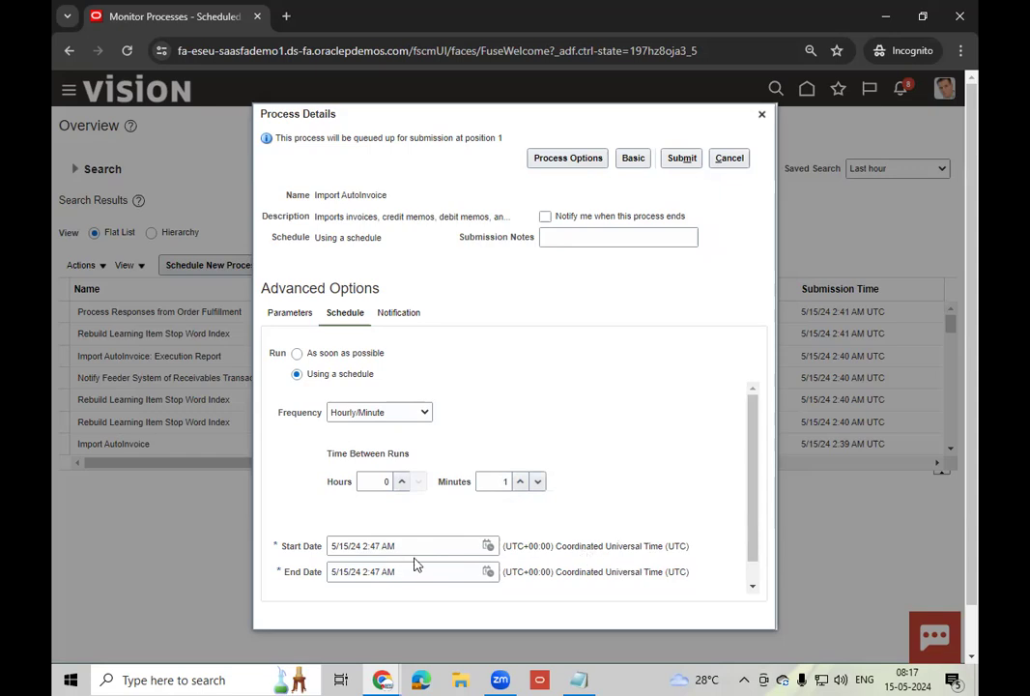
- Change the start date's time zone to Kolkata - India Time
click(488, 547)
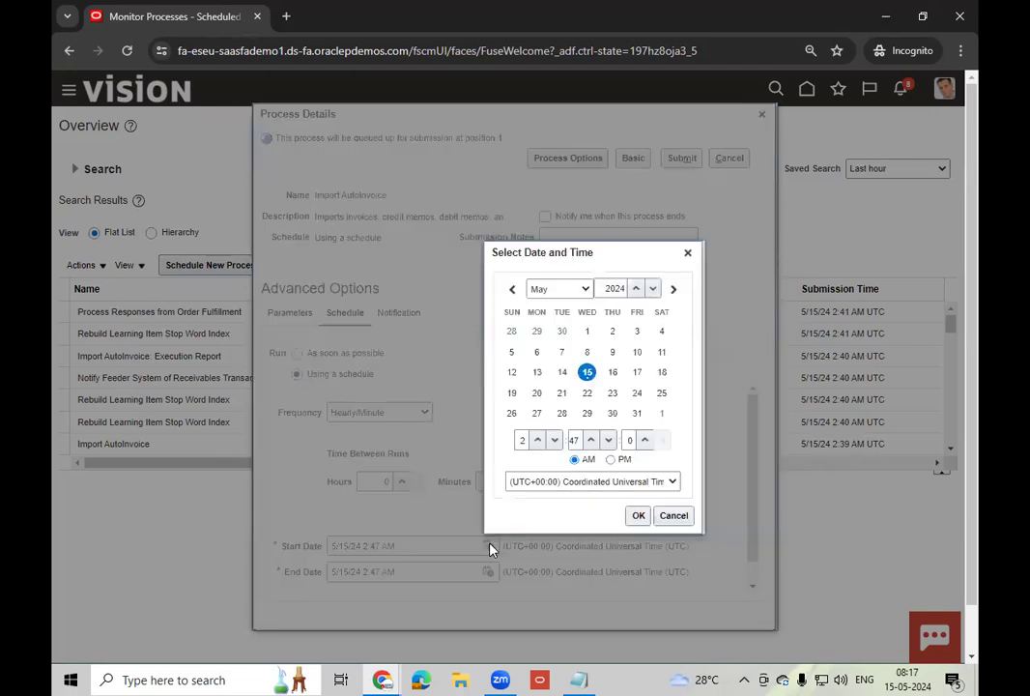
click(672, 482)
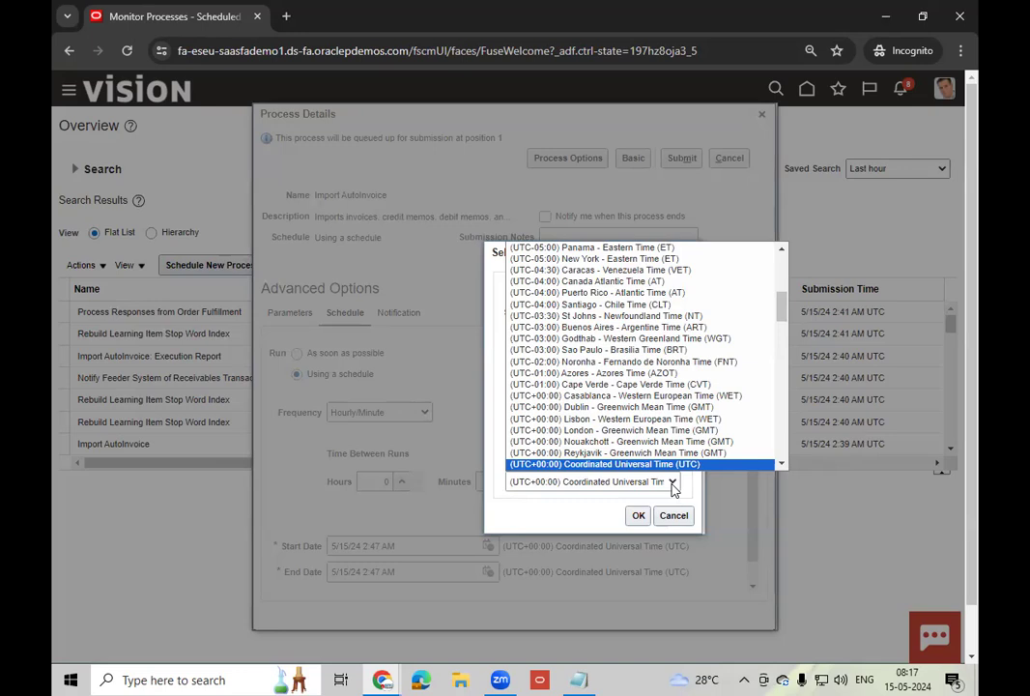
click(783, 465)
drag(782, 466, 782, 467)
click(782, 467)
click(782, 466)
click(782, 467)
click(782, 467)
click(783, 466)
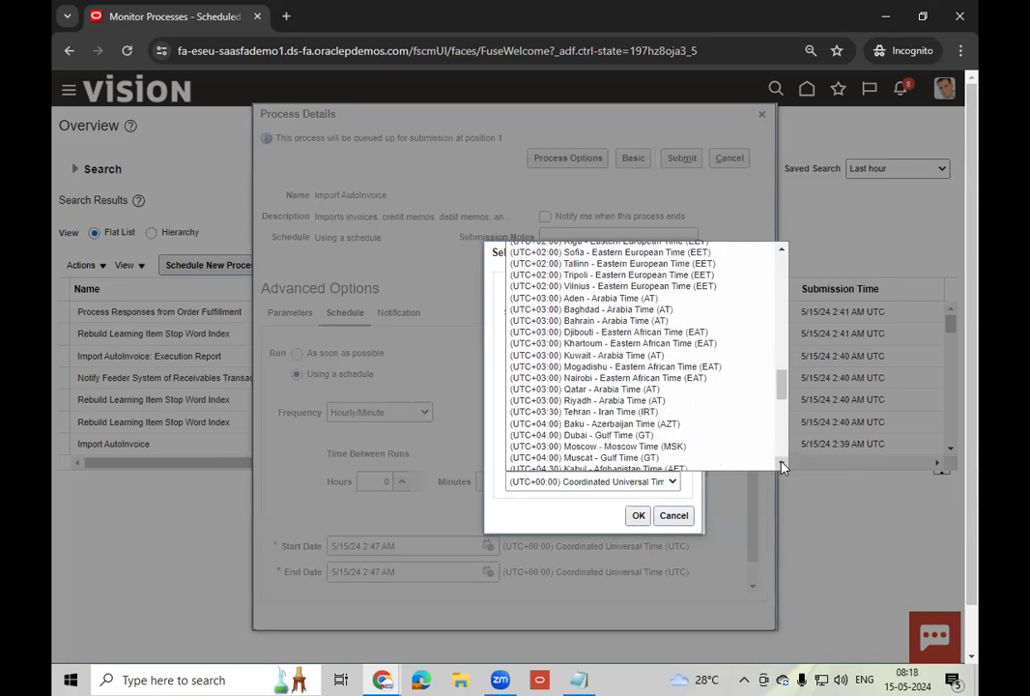
click(783, 467)
click(782, 467)
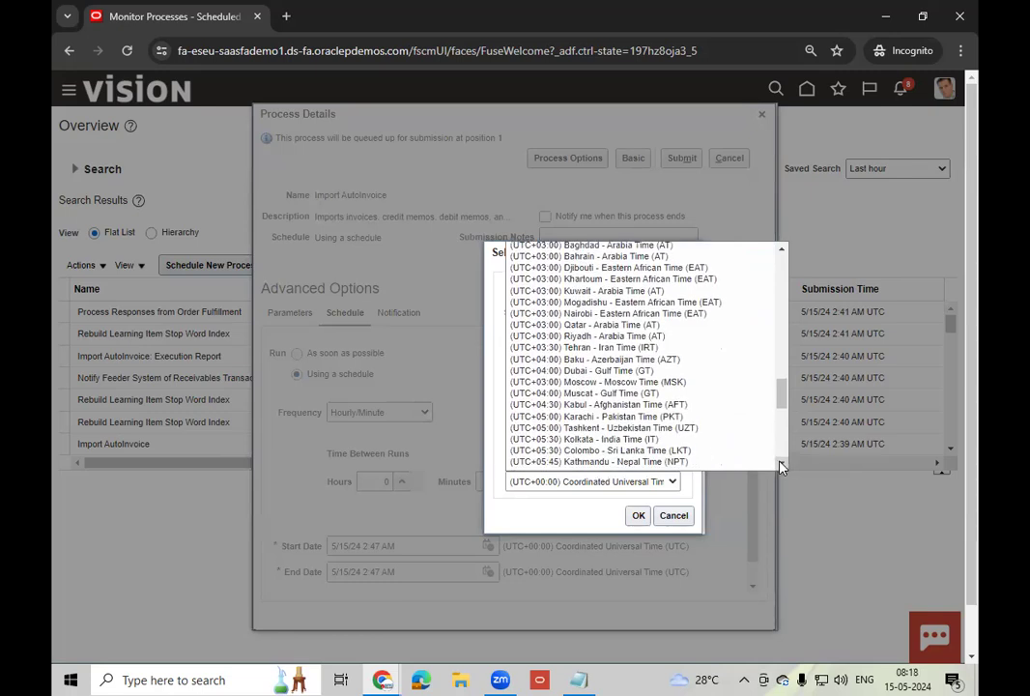
click(630, 439)
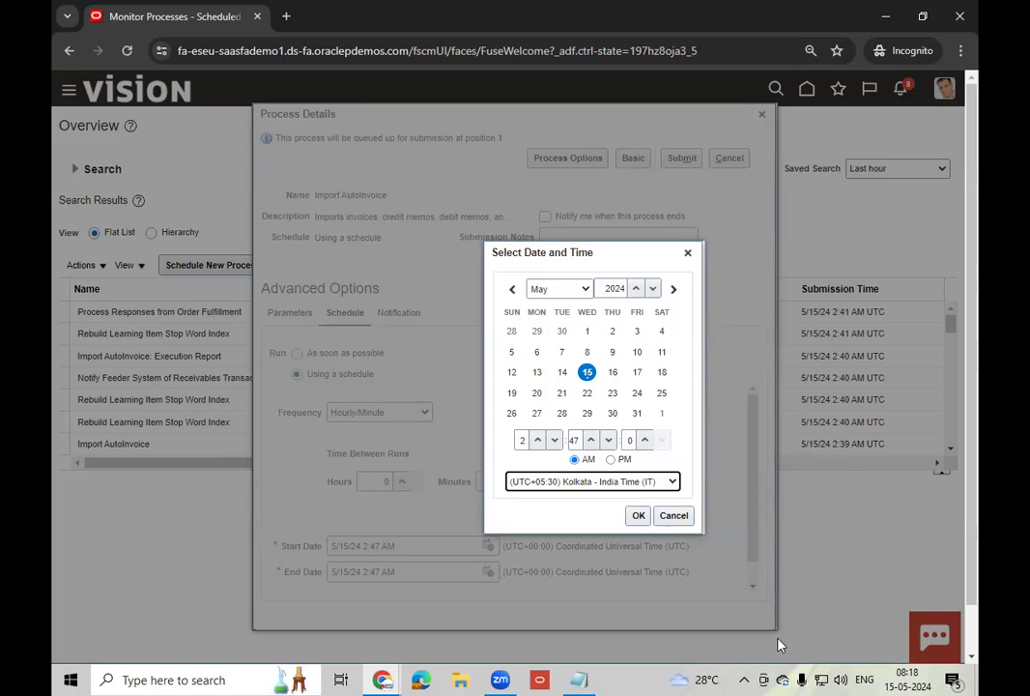
click(638, 516)
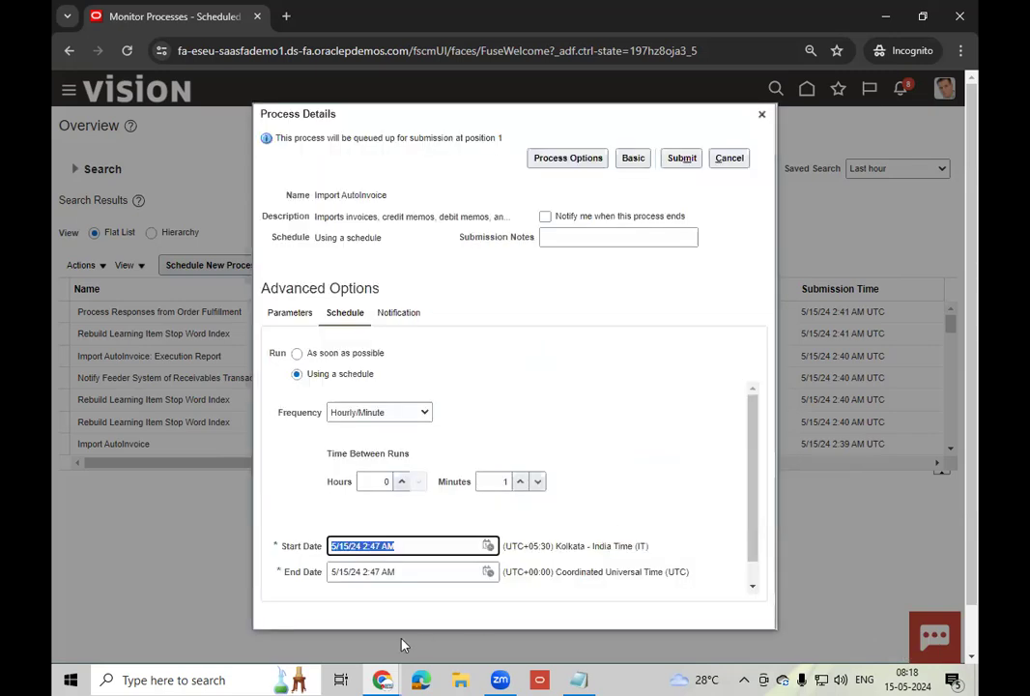
- Edit the start time to 5/15/24 8:20 AM
click(369, 546)
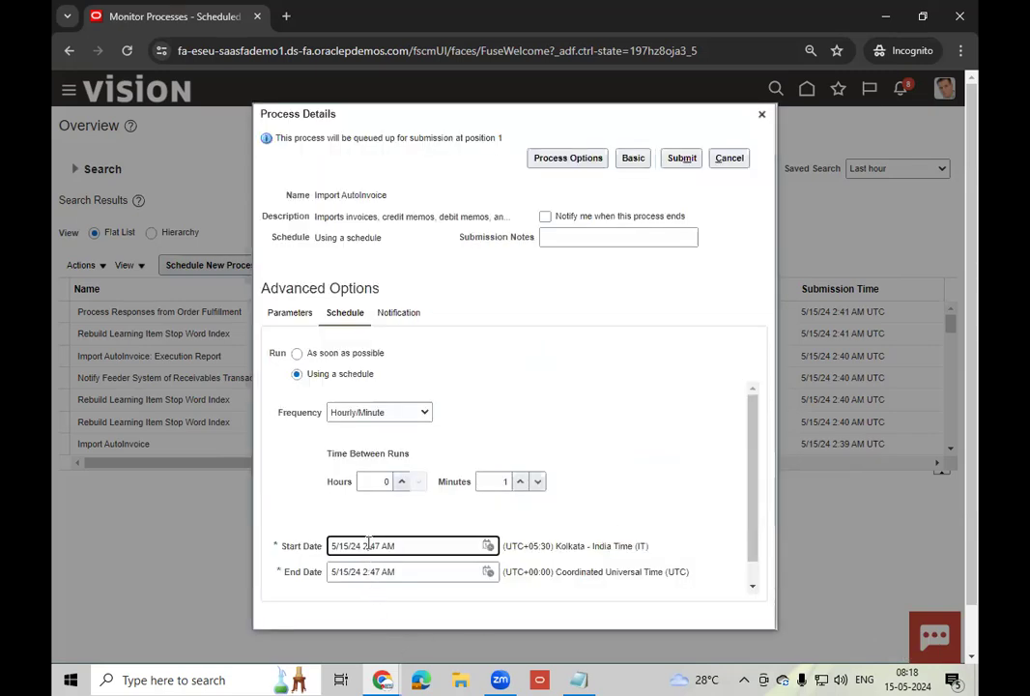
key(BackSpace)
text(8)
key(BackSpace)
key(BackSpace)
text(20)
key(Tab)
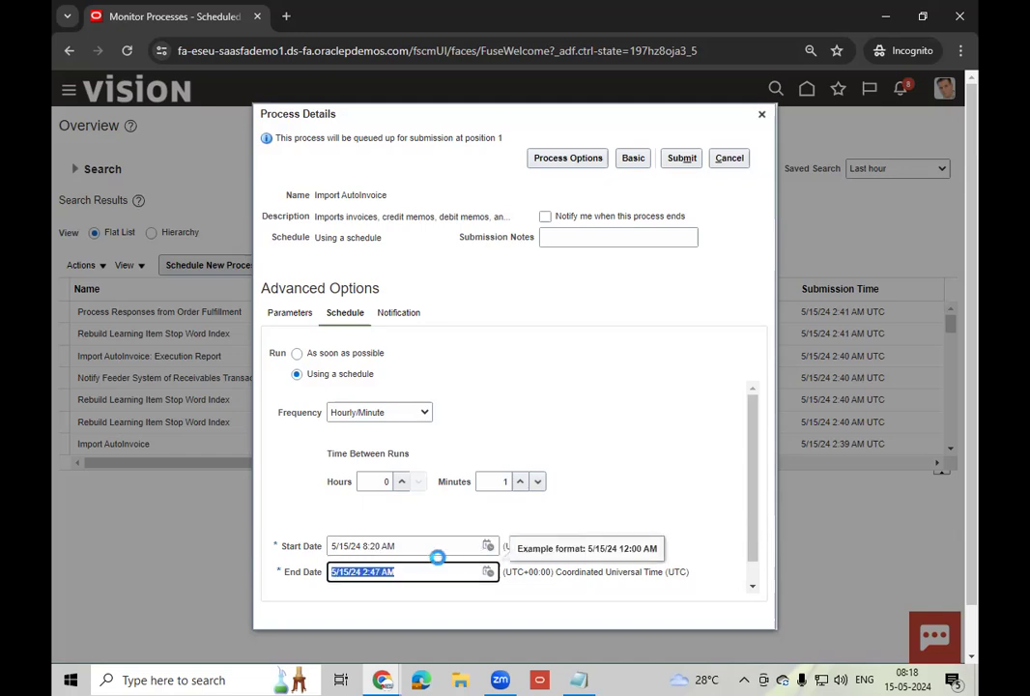
- Keep the end date on 5/15/24 and change its hour to 10, giving 10:47 AM
click(488, 571)
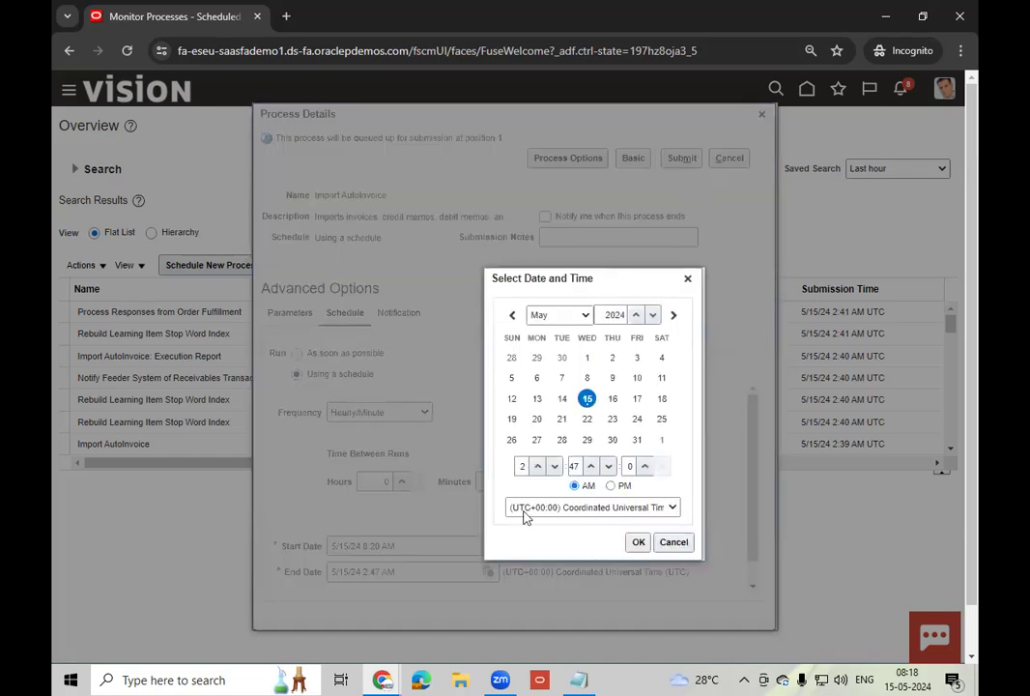
click(611, 398)
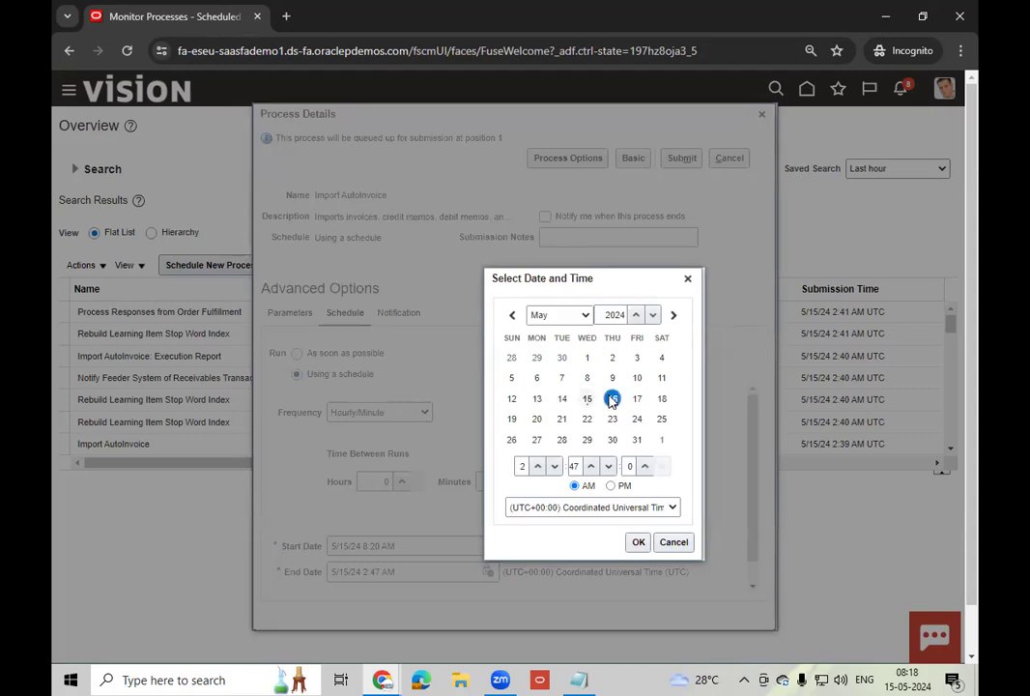
click(639, 542)
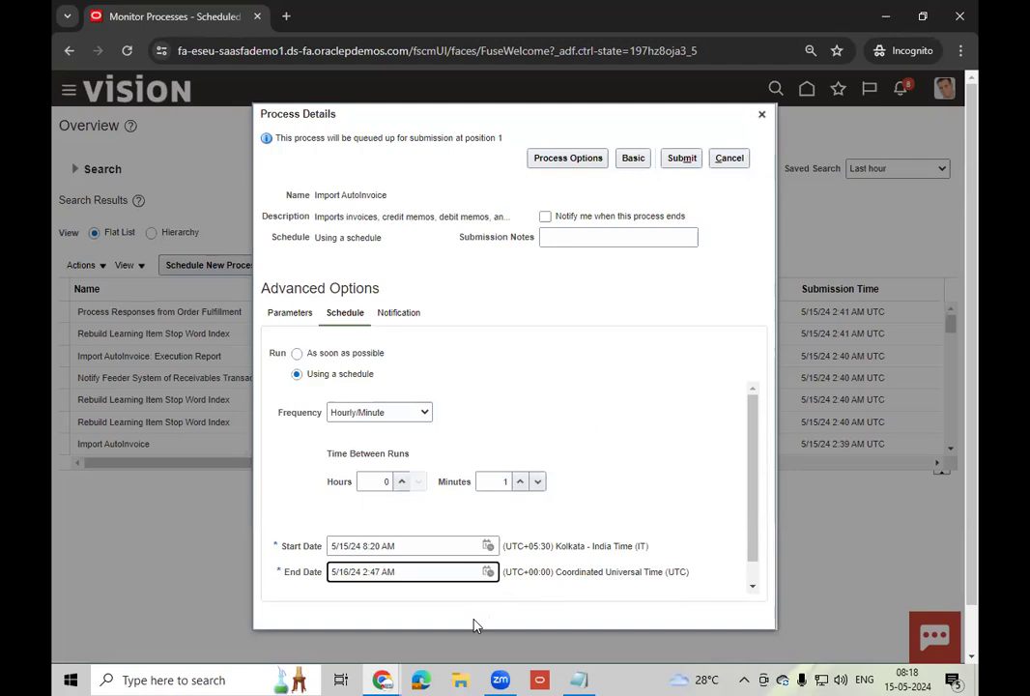
click(487, 572)
click(586, 398)
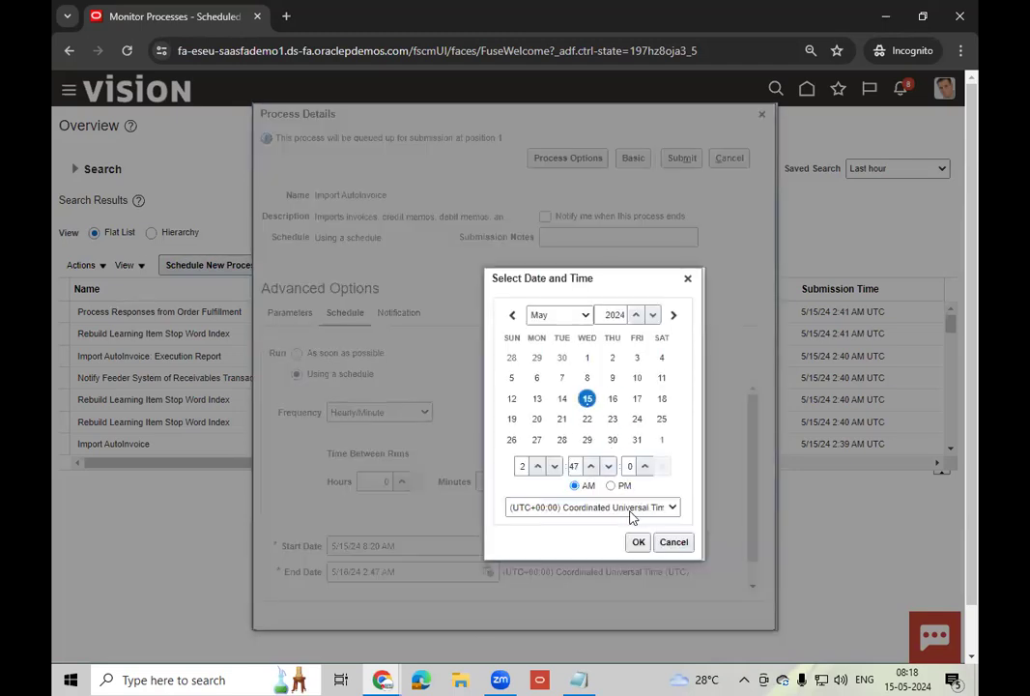
click(639, 543)
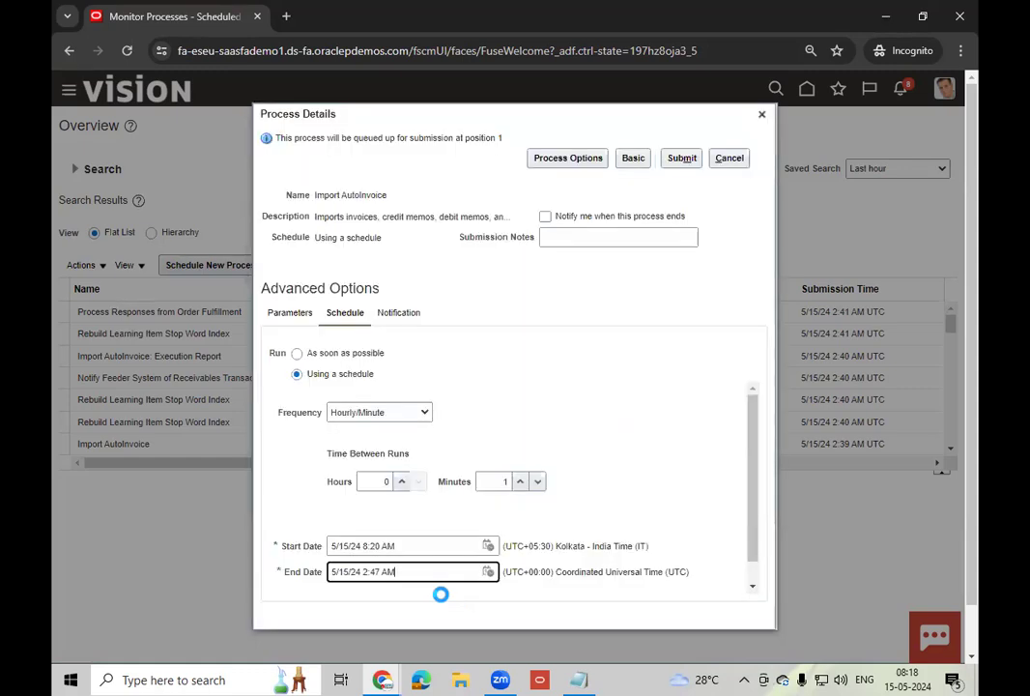
double_click(365, 571)
text(10)
key(Tab)
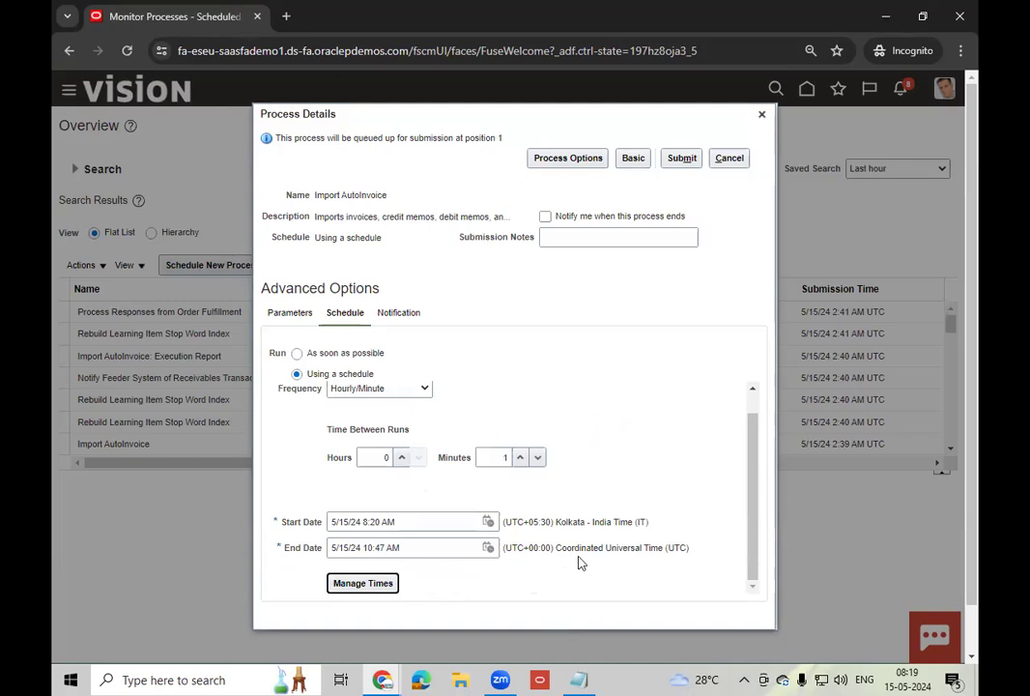
- Set the end date's time zone to Kolkata - India Time
click(489, 548)
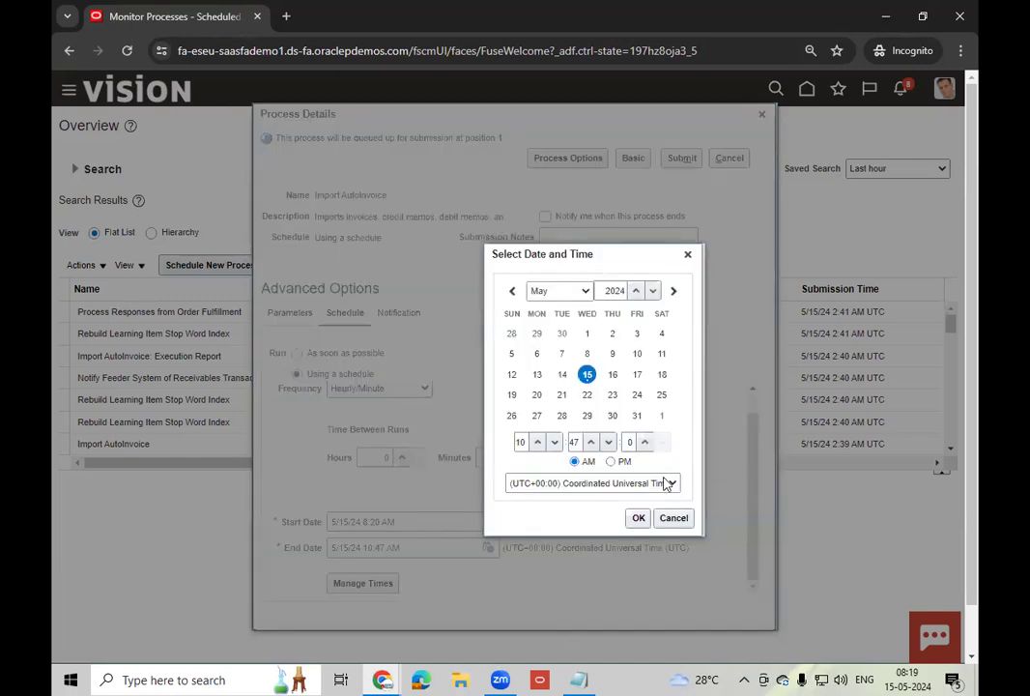
click(671, 483)
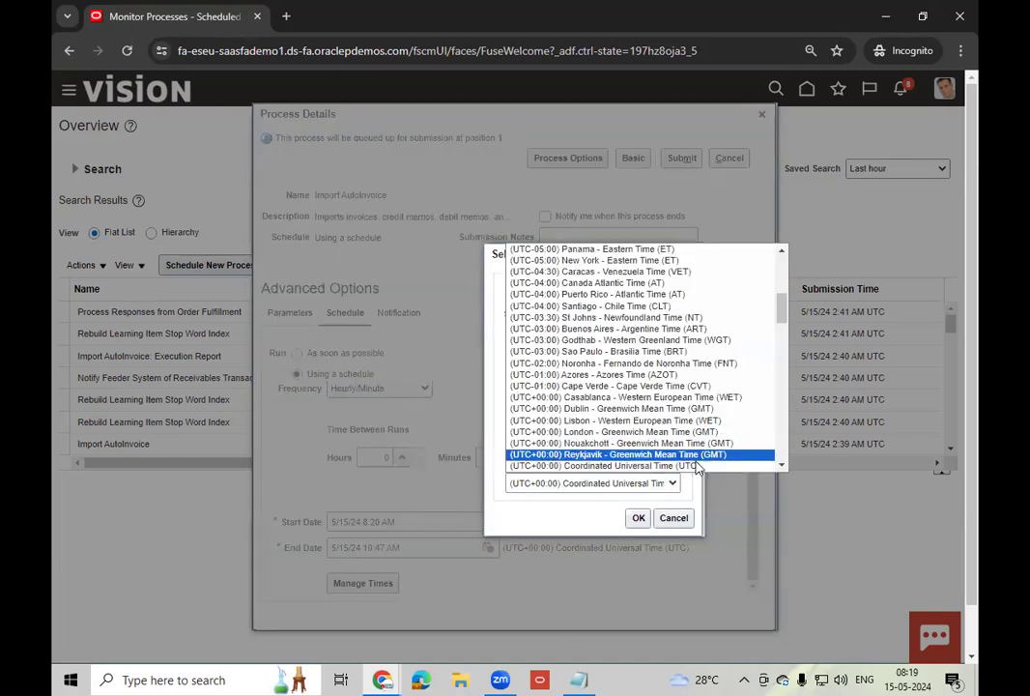
click(782, 466)
drag(784, 469, 785, 468)
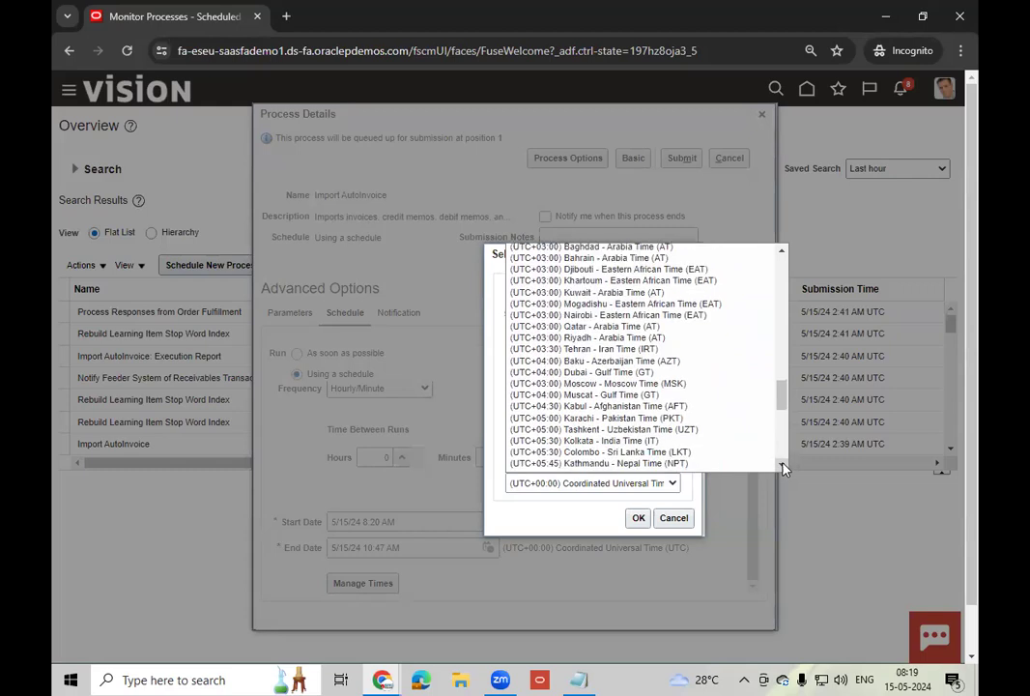
click(586, 446)
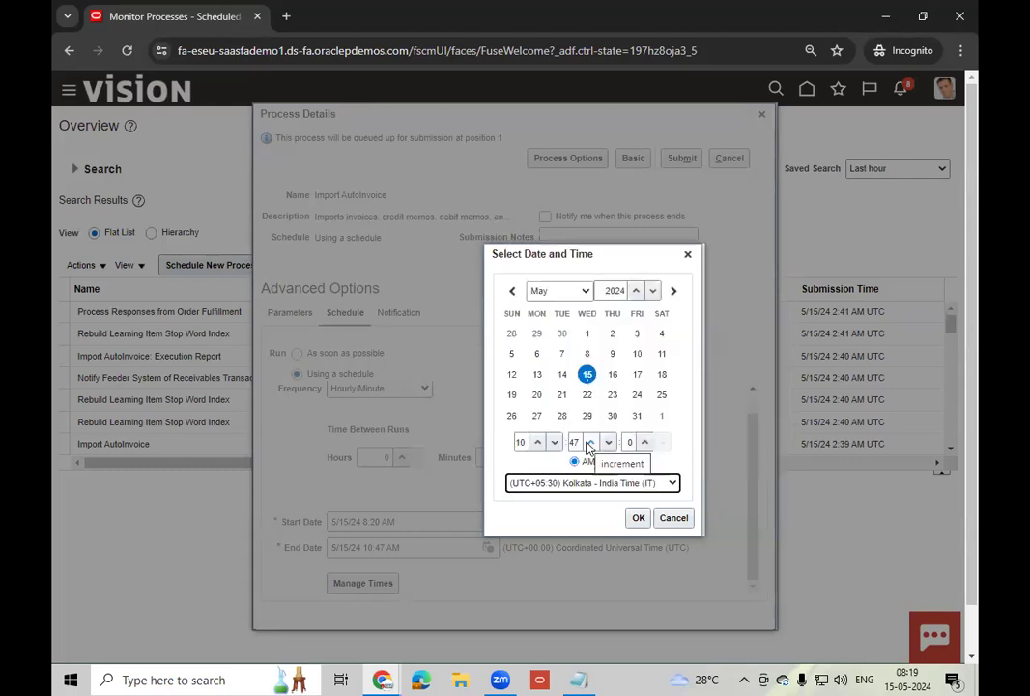
click(637, 518)
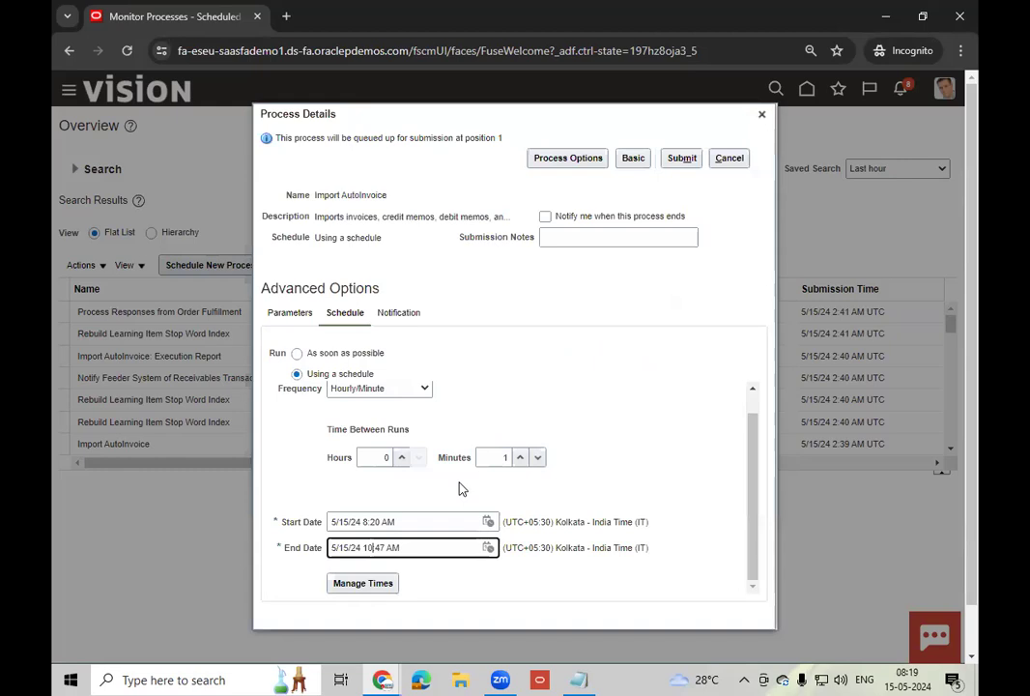
click(645, 432)
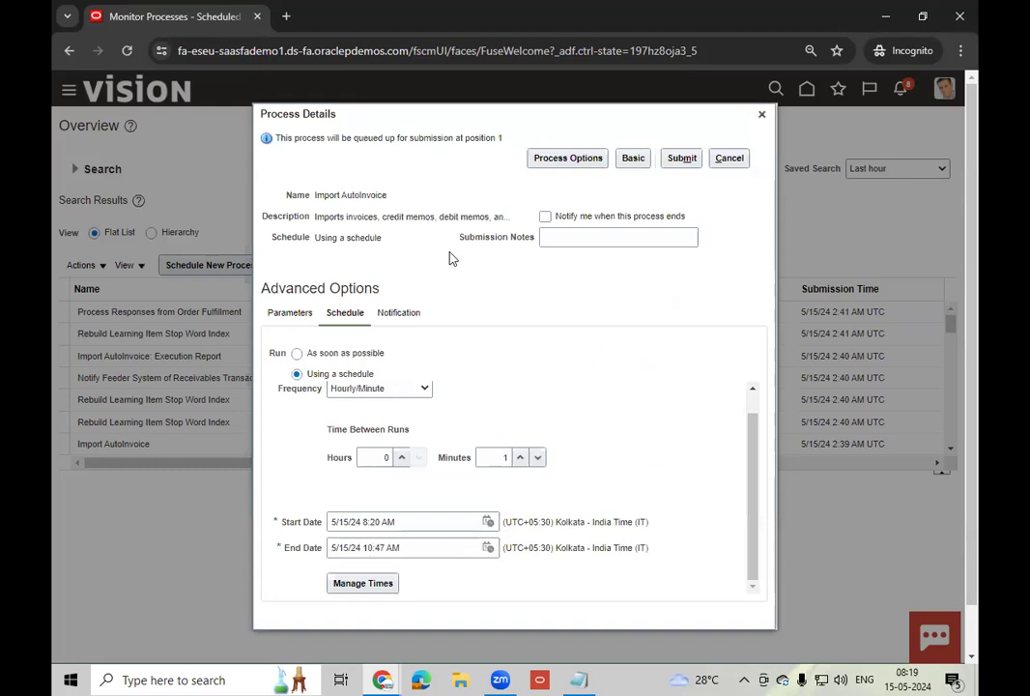
- Submit the scheduled Import AutoInvoice, refresh until the new Wait rows appear, and return home
click(682, 158)
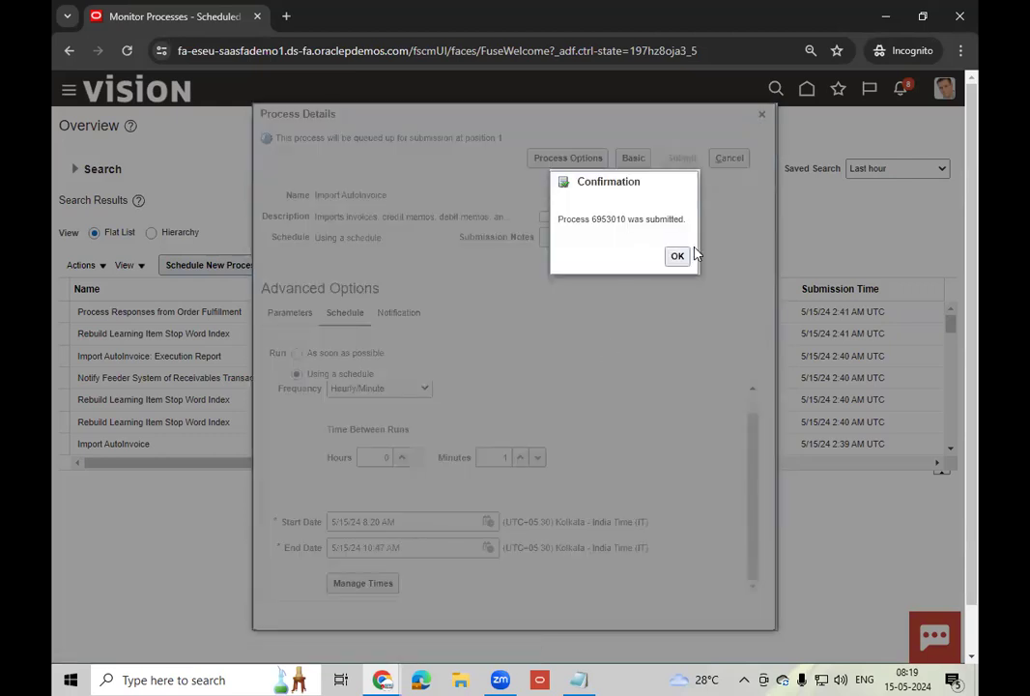
click(676, 256)
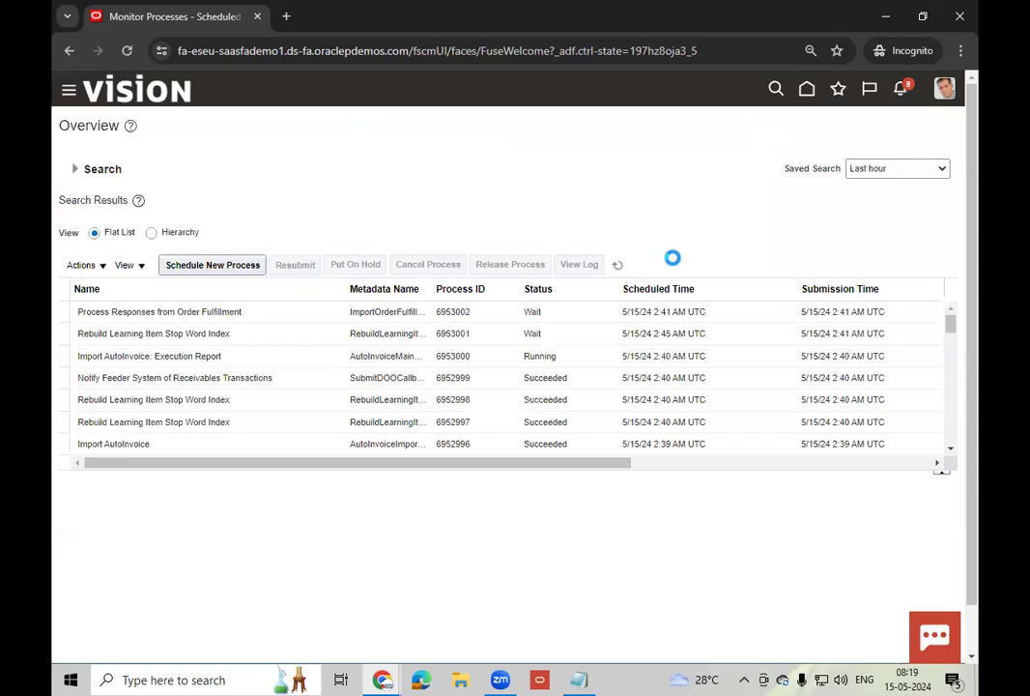
click(619, 264)
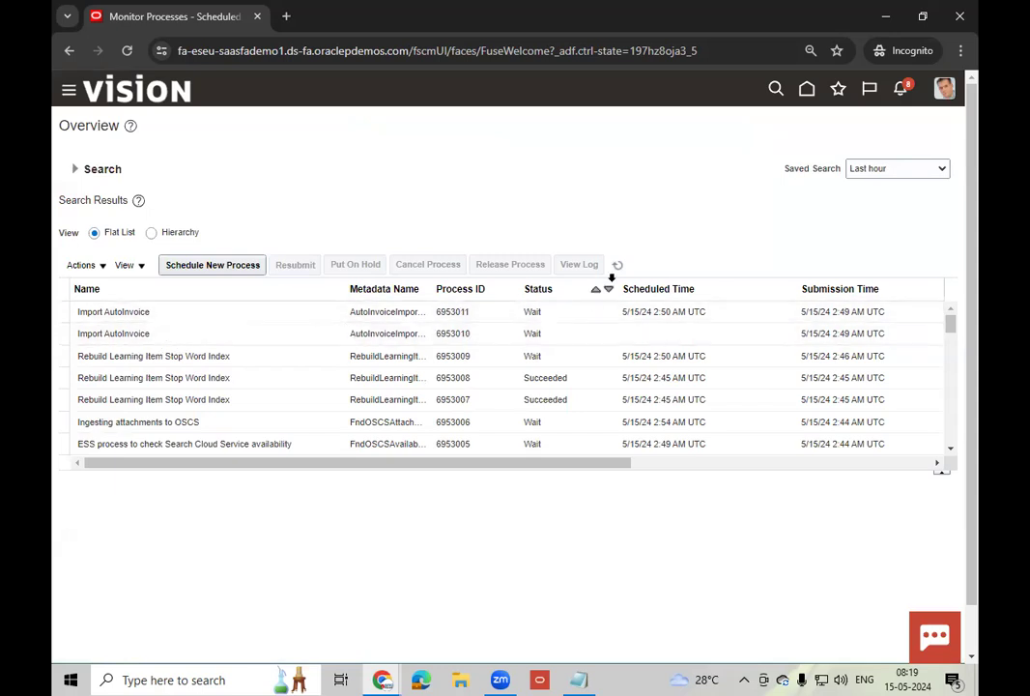
click(618, 264)
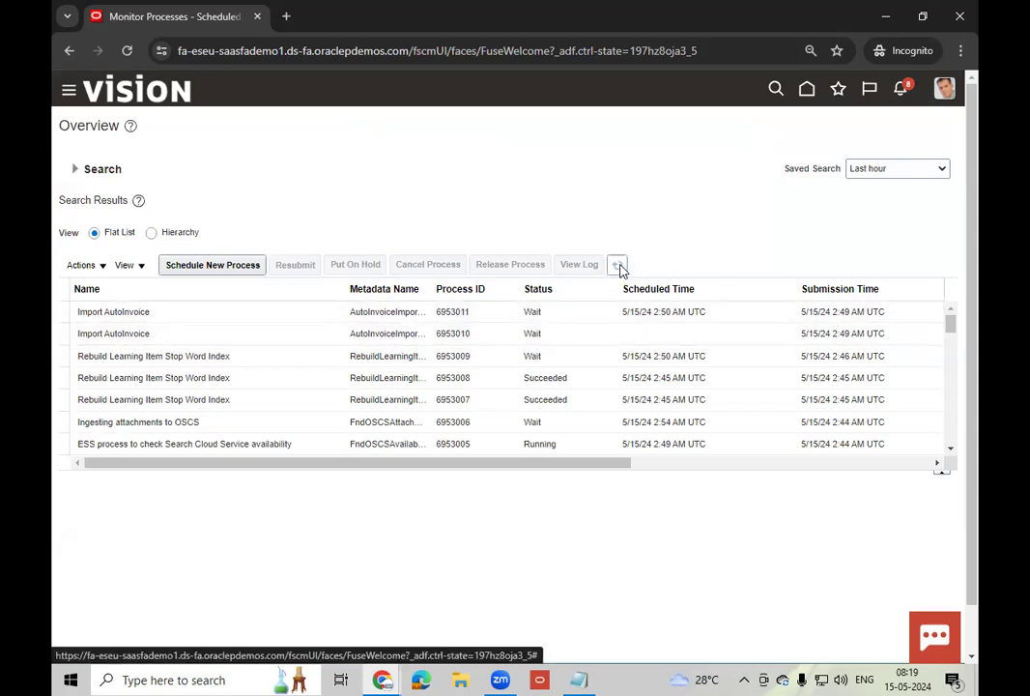
click(618, 265)
click(806, 94)
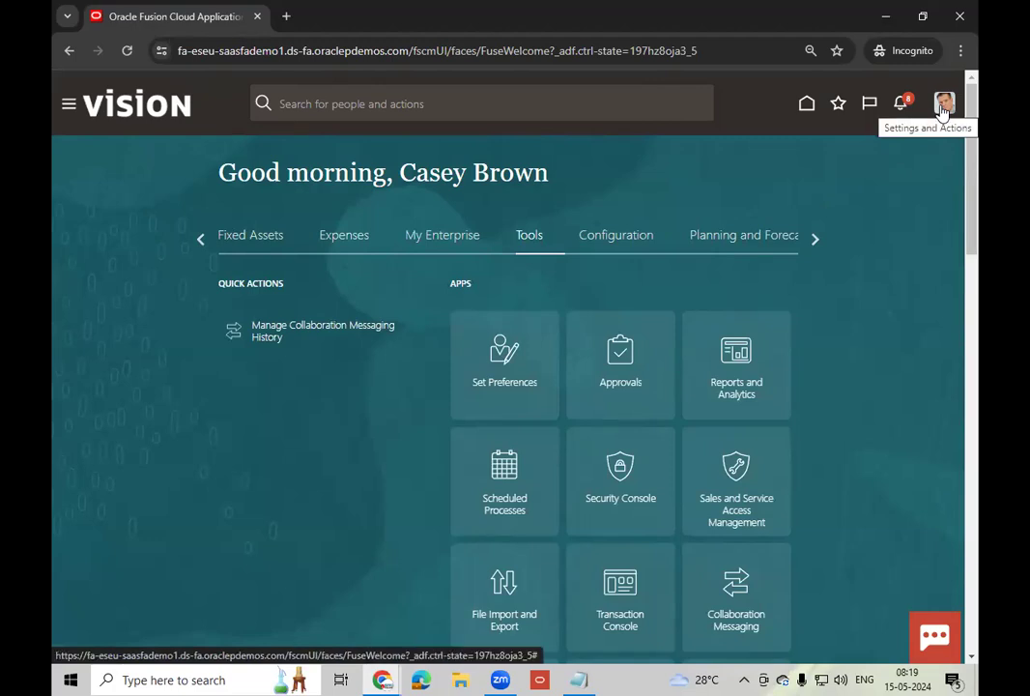
- Open Inventory Management under Supply Chain Execution, then switch to the Manage Orders window
click(200, 241)
click(200, 240)
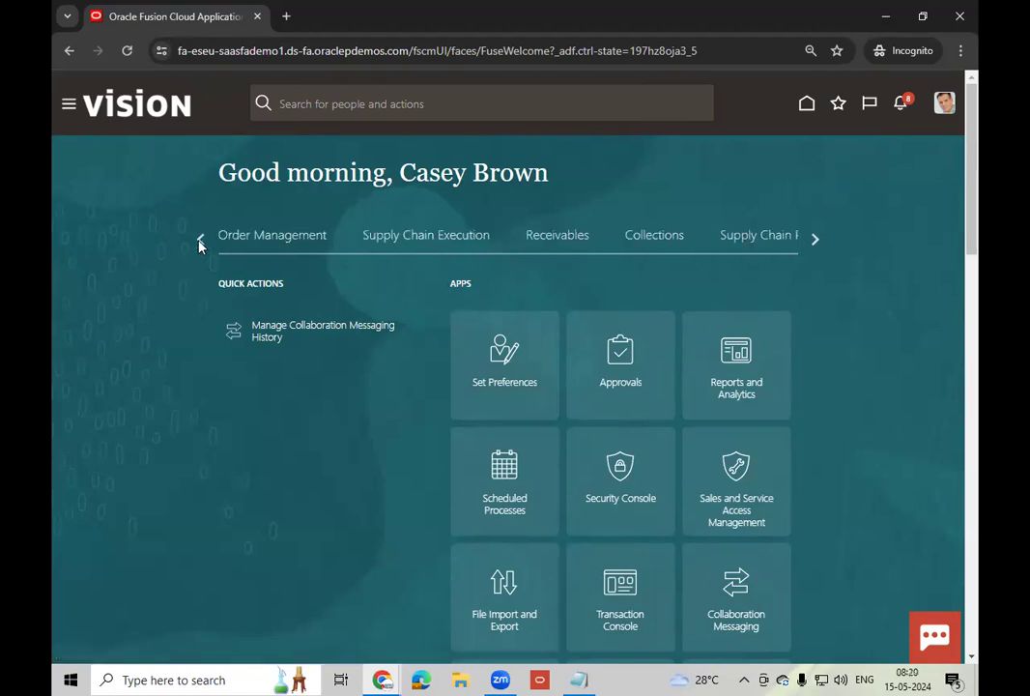
click(407, 239)
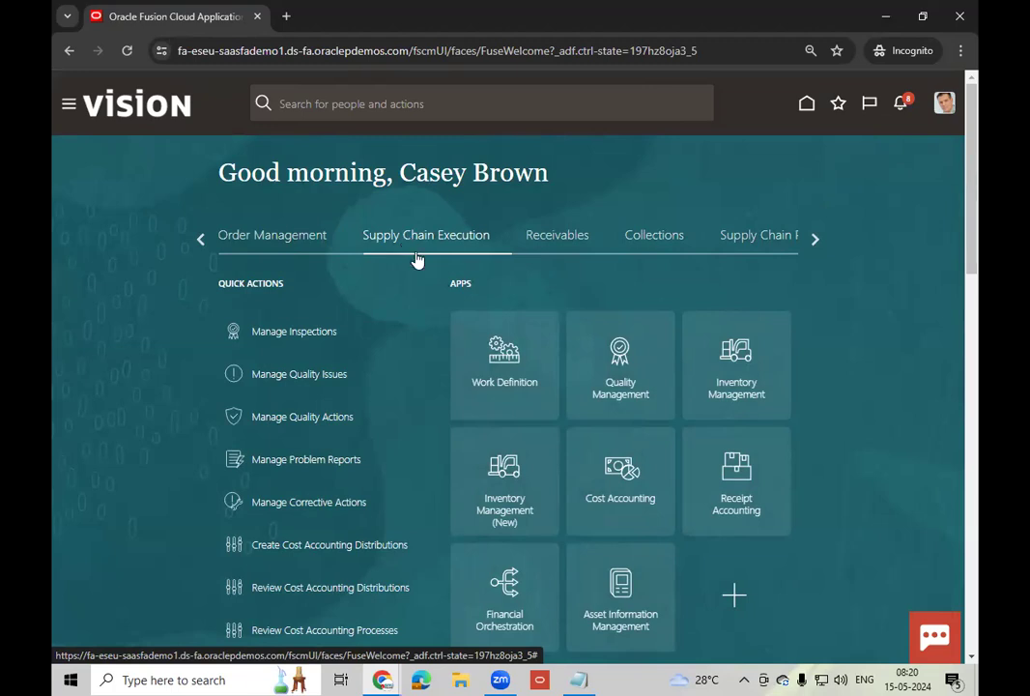
click(735, 391)
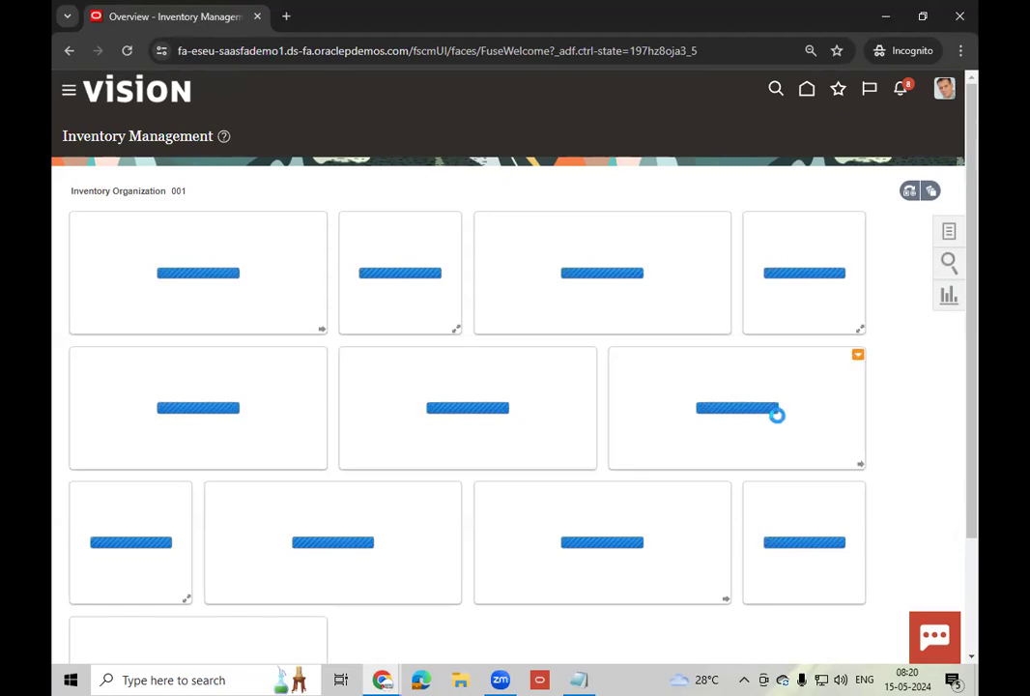
mouse_move(383, 680)
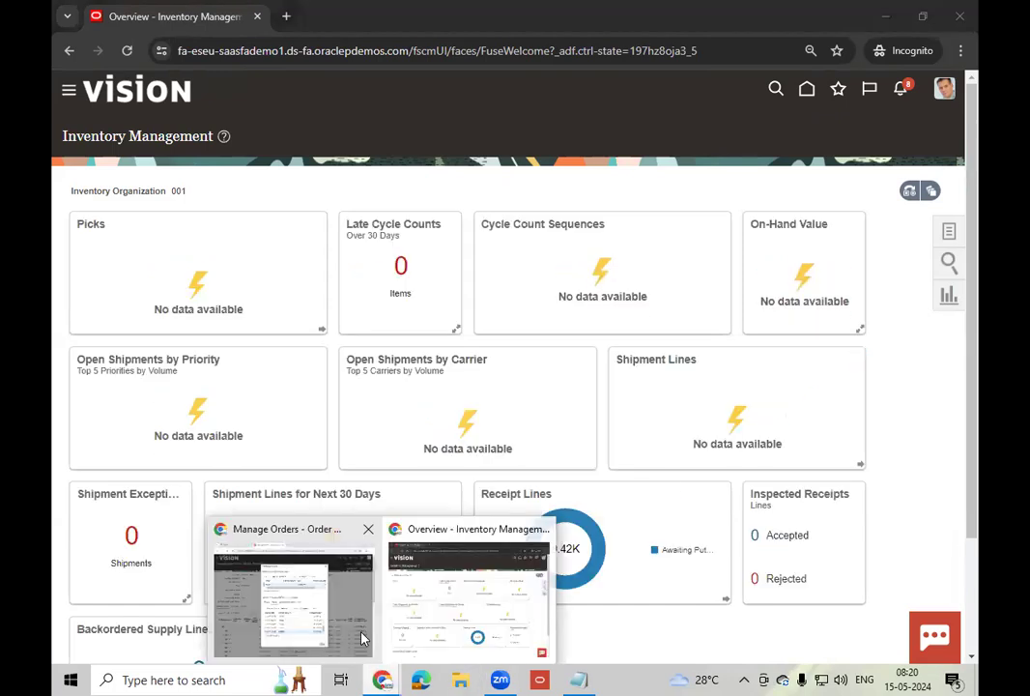
click(361, 637)
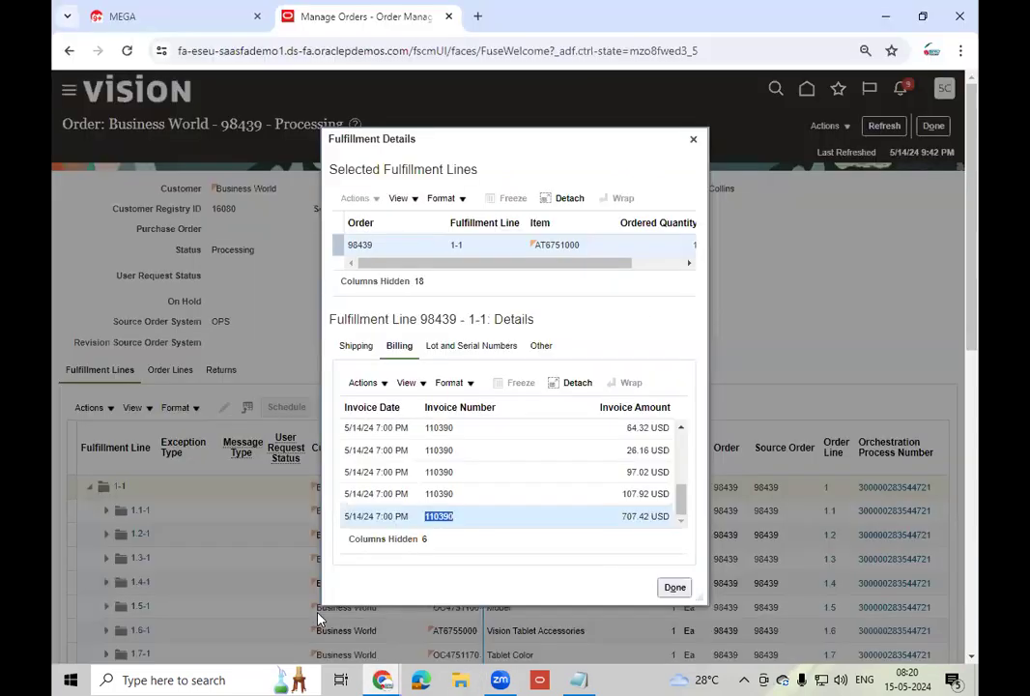
- Close the fulfillment details, open Create Pick Wave in Inventory Management, then choose Setup and Maintenance
click(674, 587)
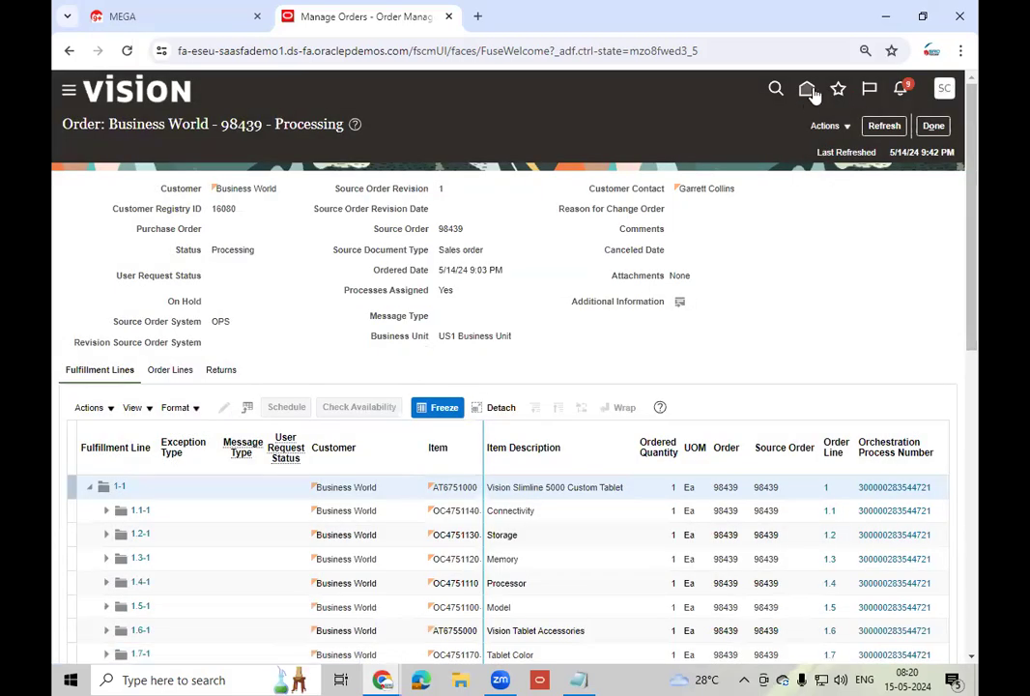
click(809, 90)
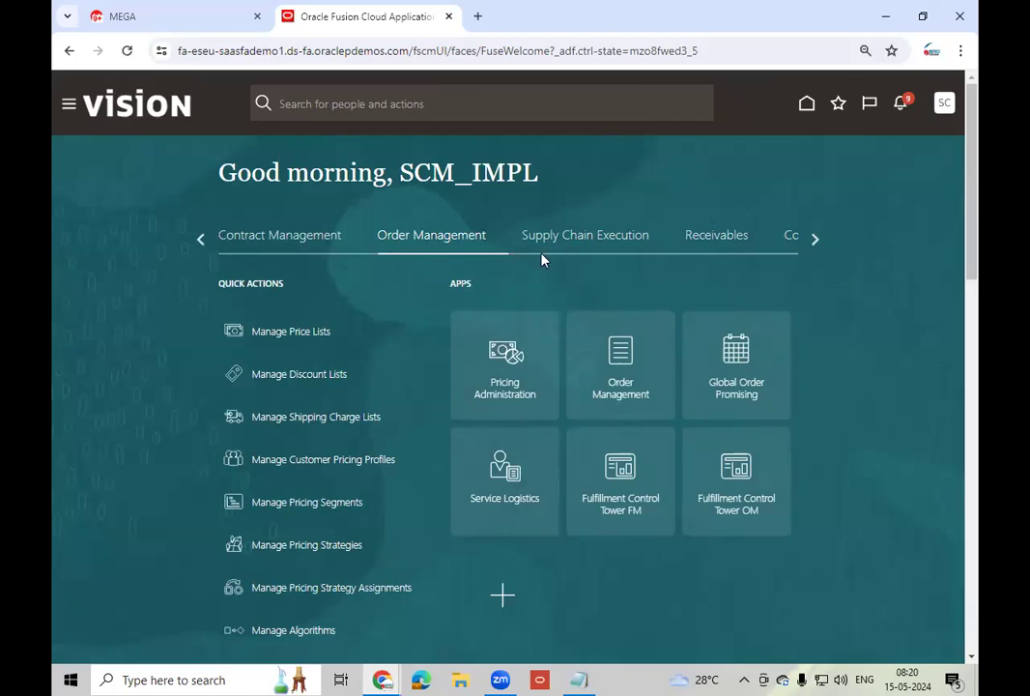
click(609, 240)
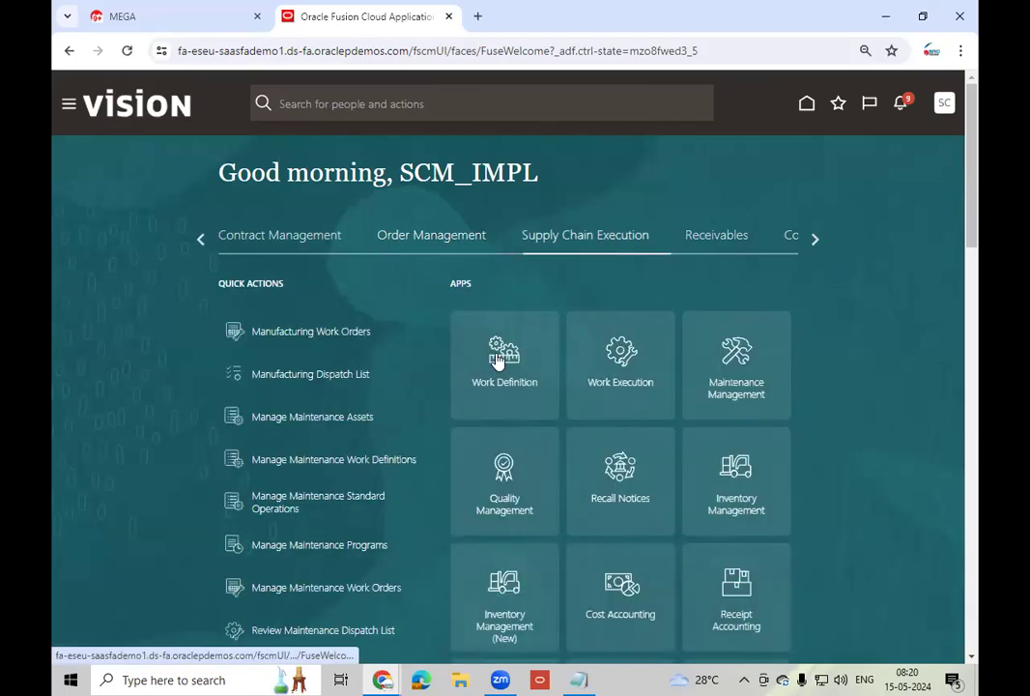
click(749, 514)
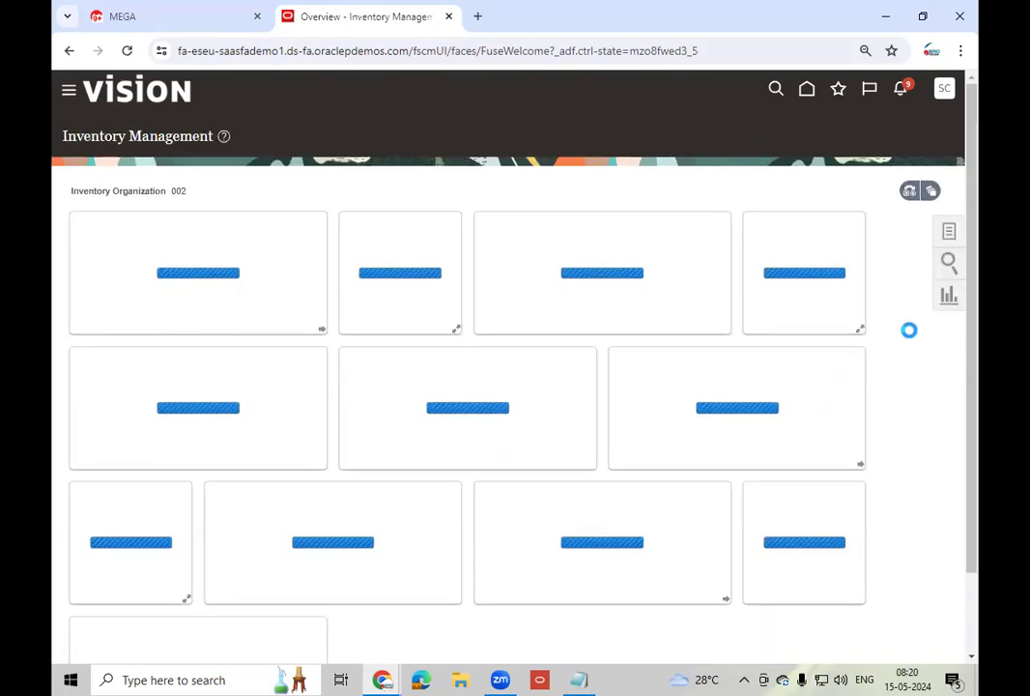
click(950, 232)
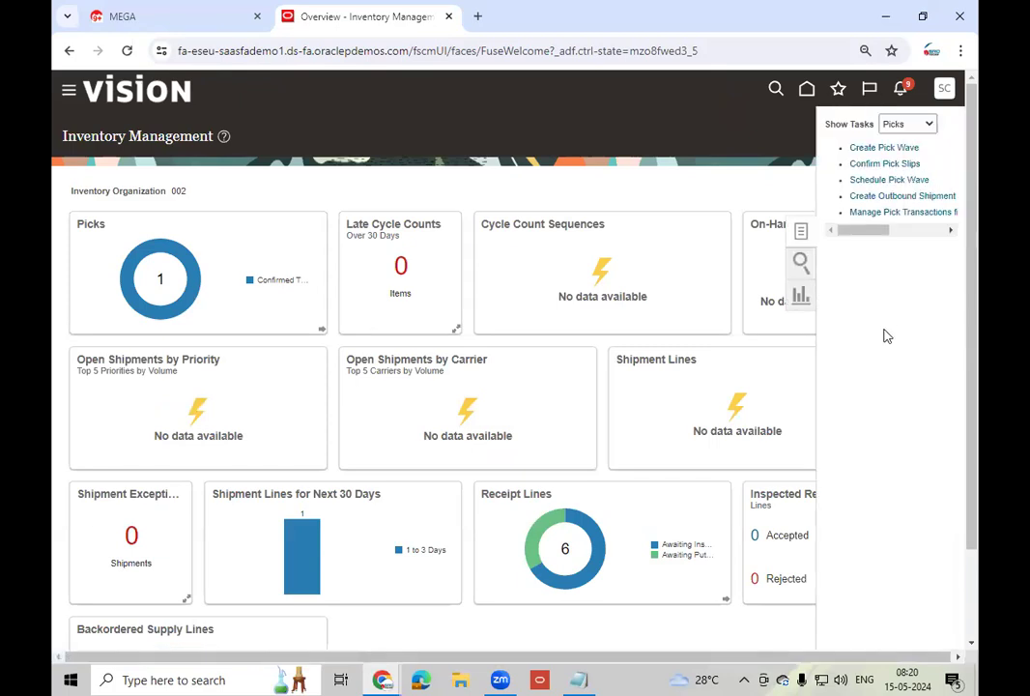
click(894, 150)
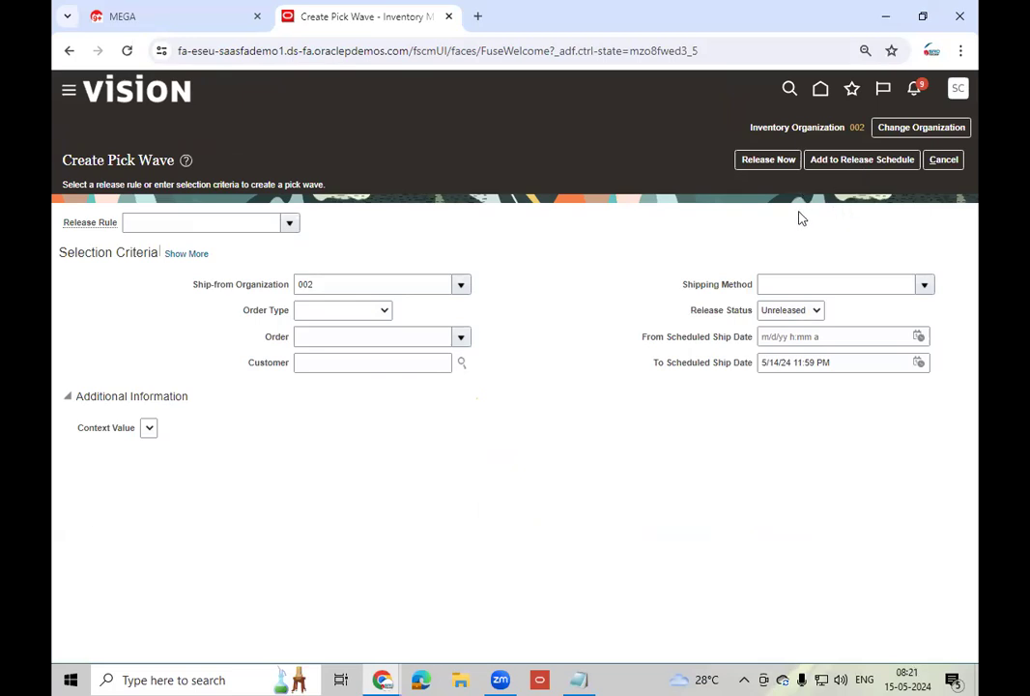
click(958, 89)
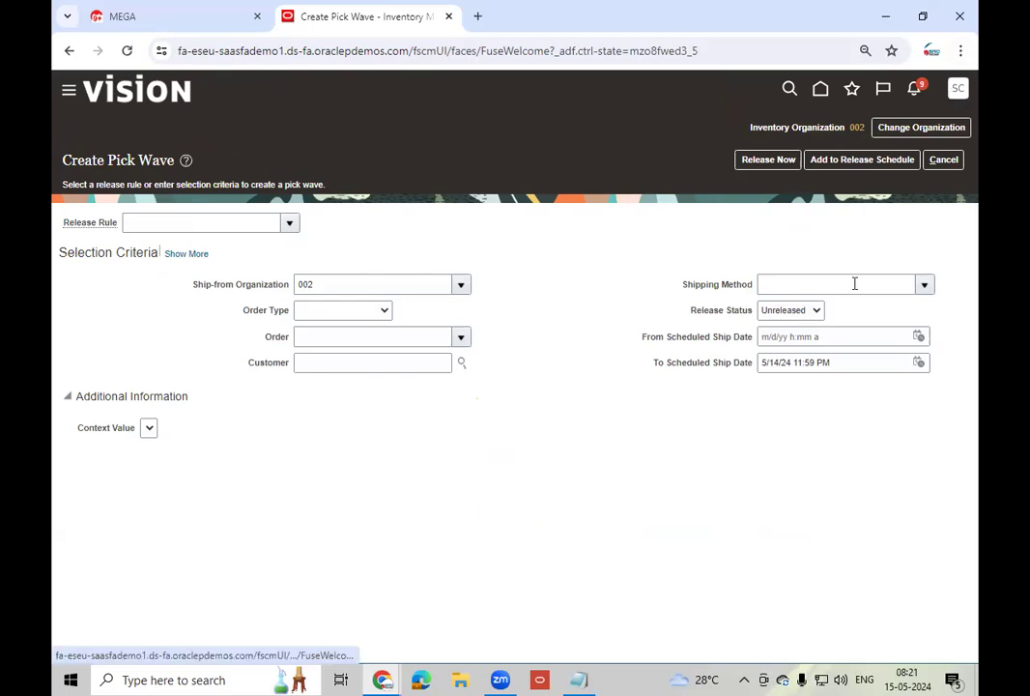
click(726, 311)
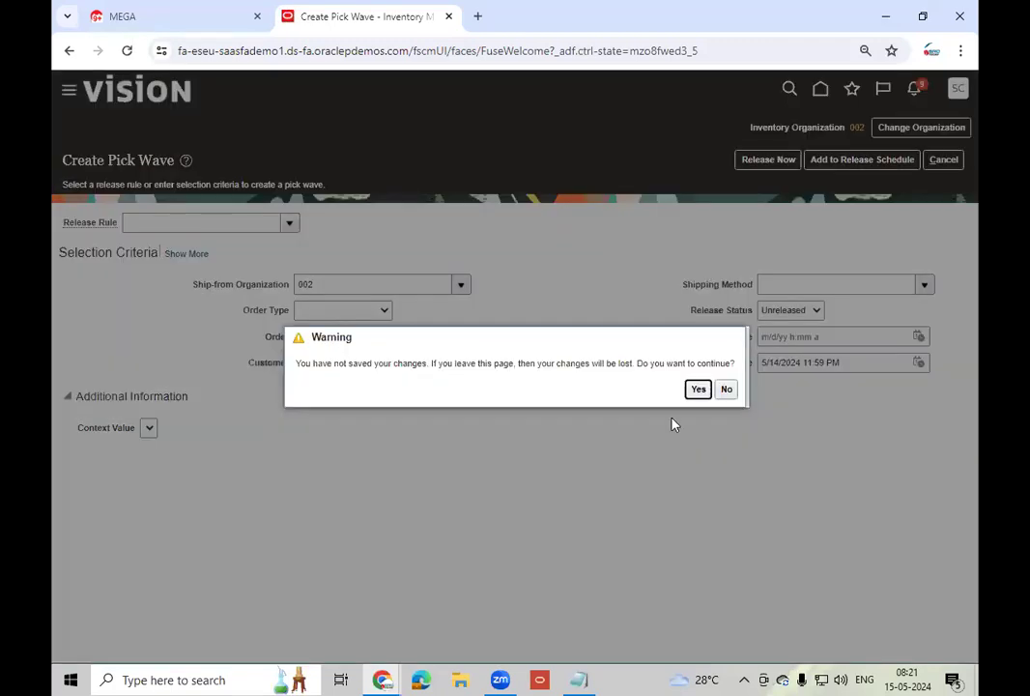
- Leave without saving and switch to the Manufacturing and Supply Chain Materials Management offering
click(696, 390)
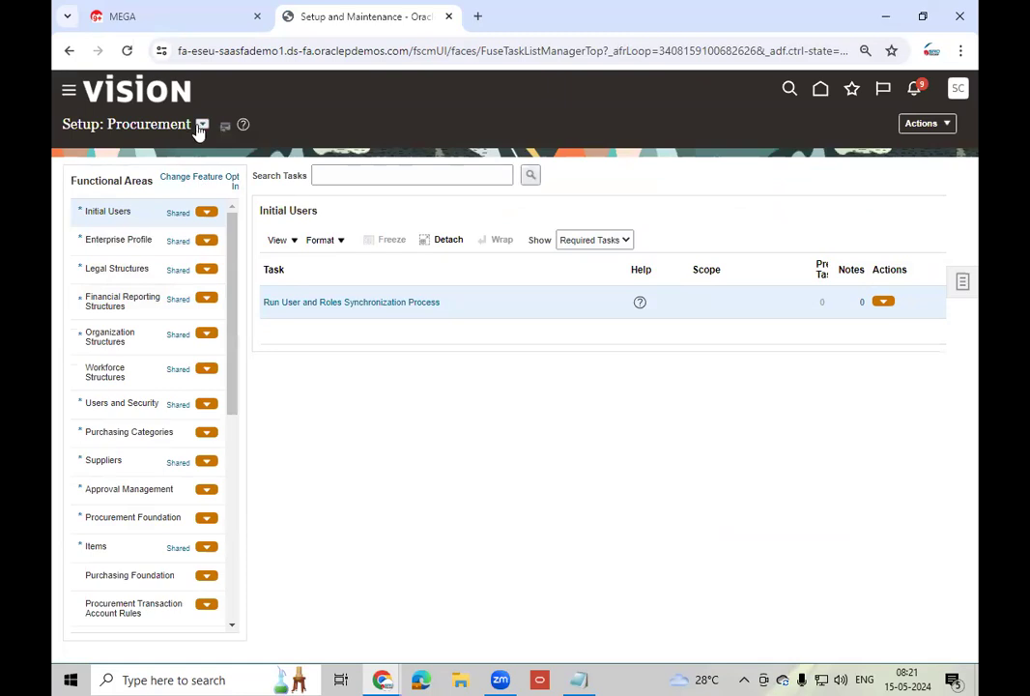
click(199, 129)
click(285, 254)
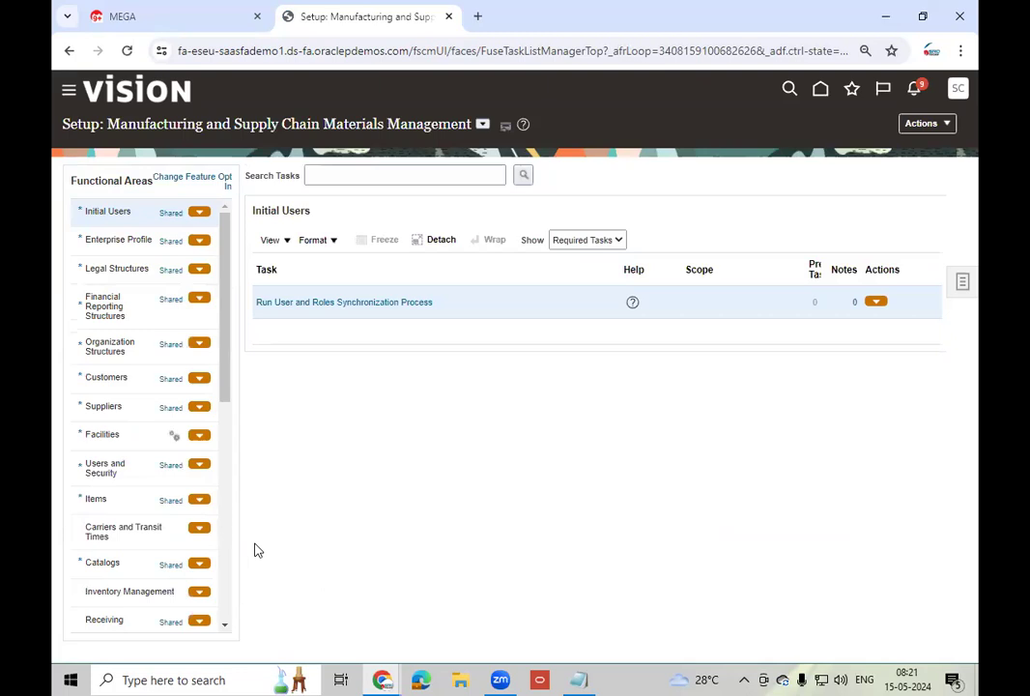
- Show the Inventory Management setup tasks and move down through the functional area list
click(101, 590)
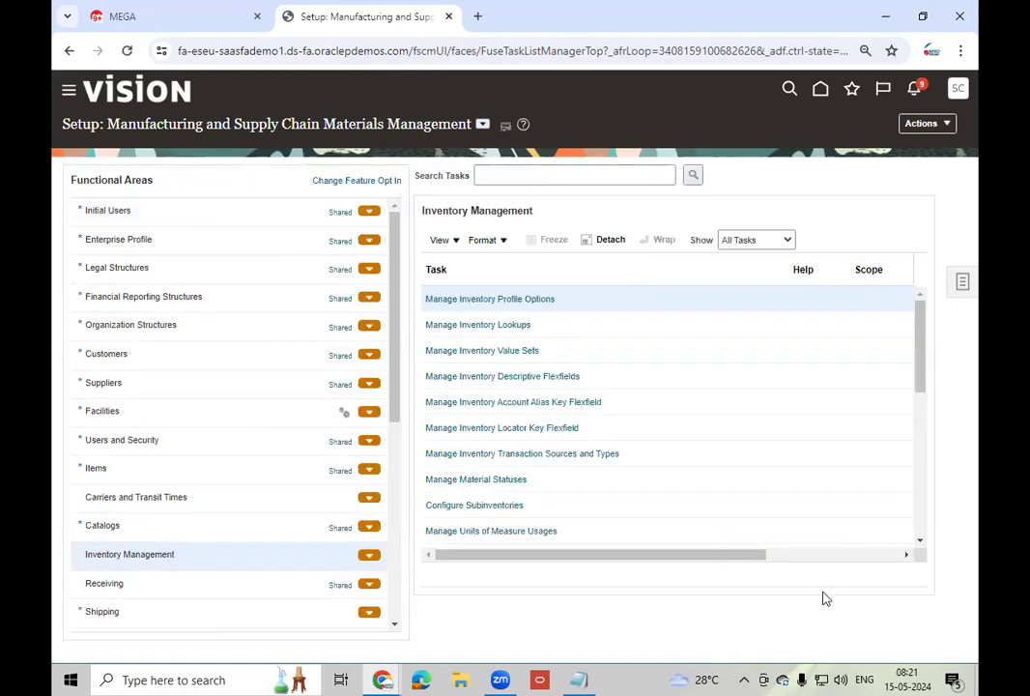
click(923, 543)
click(922, 543)
click(923, 543)
click(923, 543)
click(923, 543)
click(920, 542)
click(921, 542)
click(921, 542)
click(921, 542)
click(921, 543)
click(920, 542)
click(921, 543)
click(921, 543)
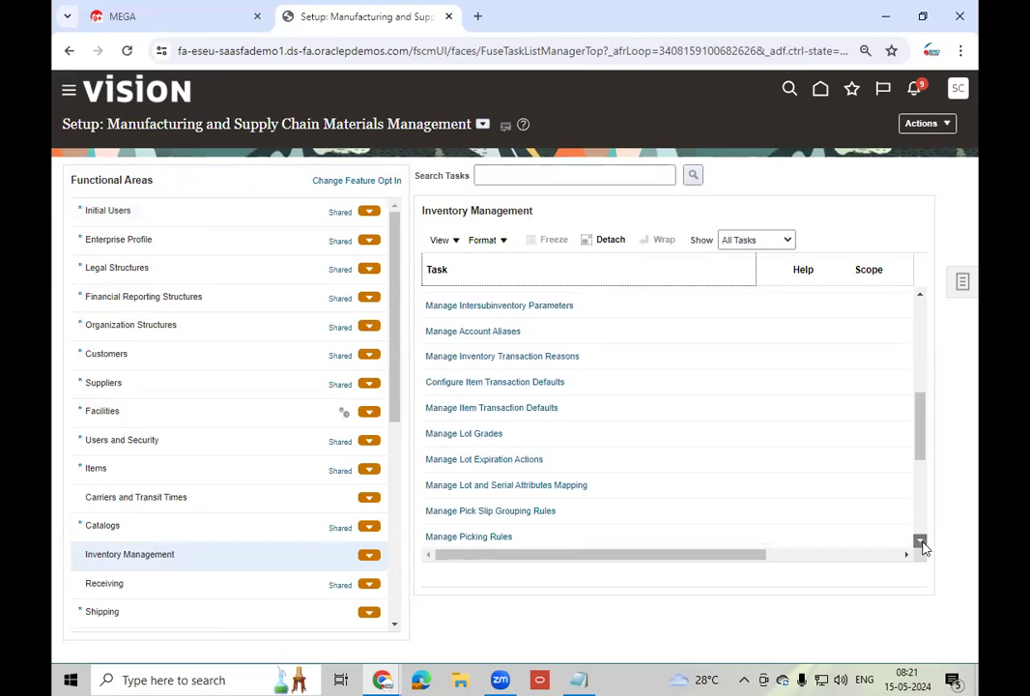
click(921, 543)
click(921, 543)
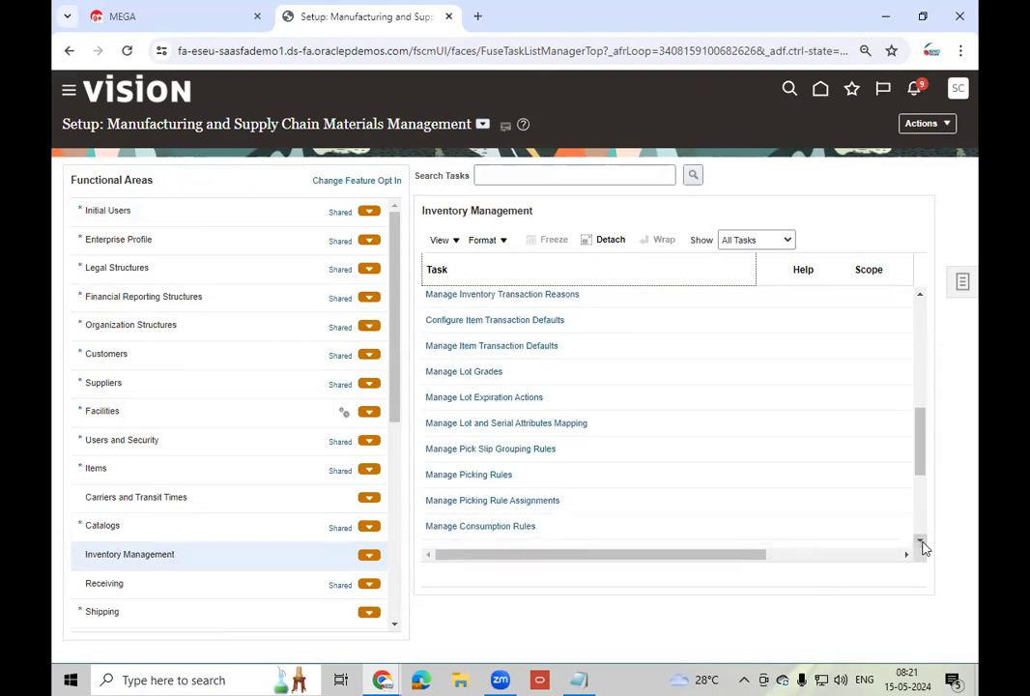
click(921, 543)
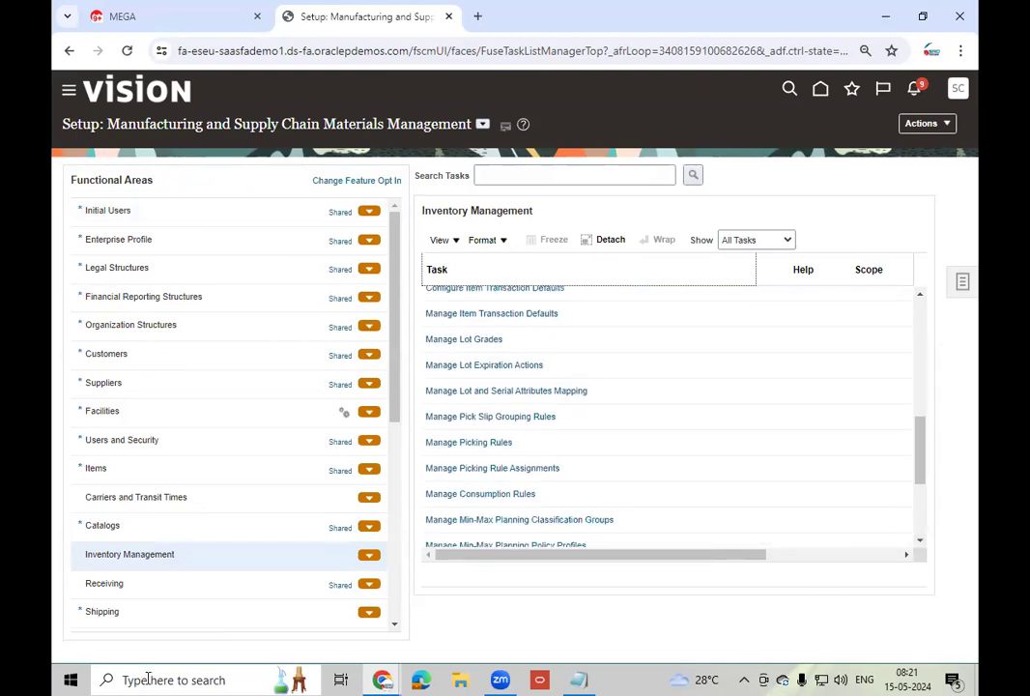
- Show all Shipping tasks, down to Manage Pick Wave Release Rules
click(140, 618)
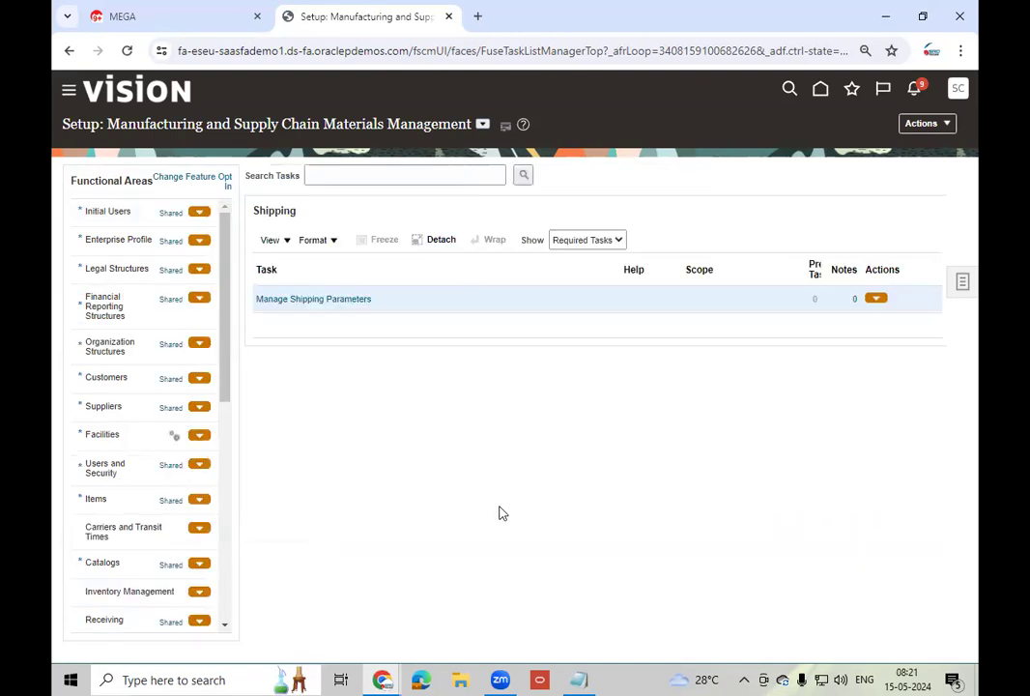
click(605, 240)
click(587, 242)
click(588, 242)
click(579, 254)
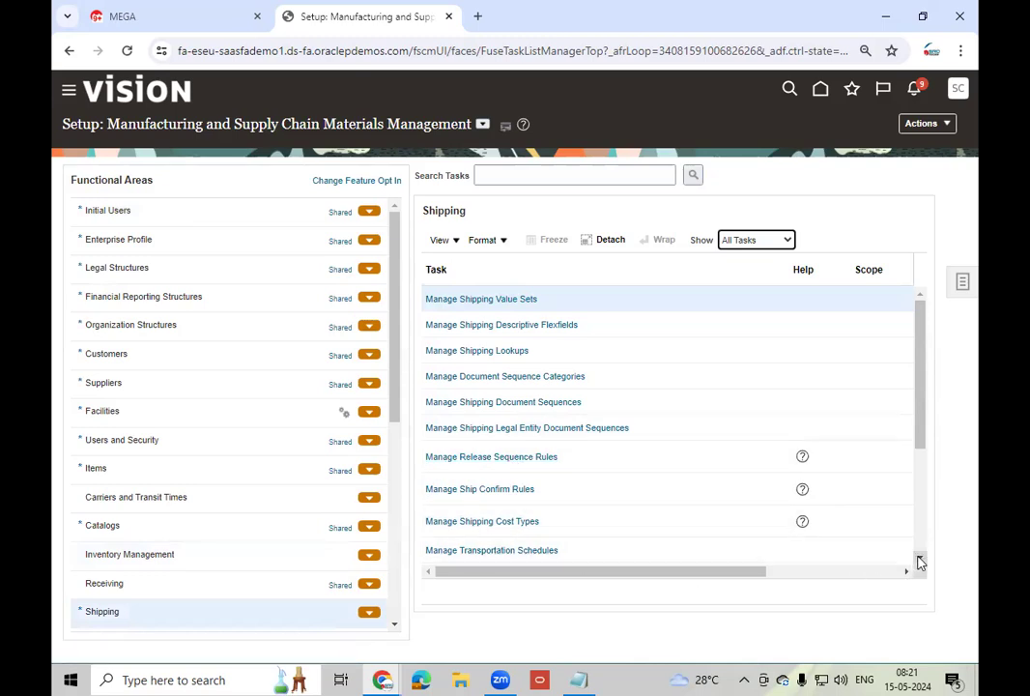
scroll(916, 562, down, 3)
scroll(920, 562, down, 1)
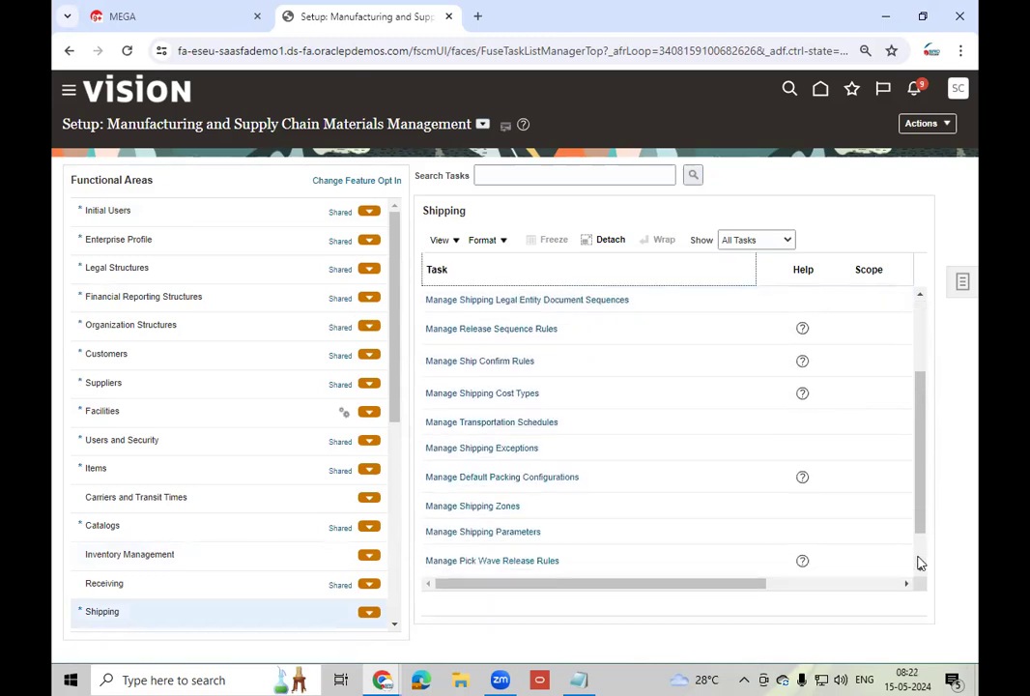
- In Manage Pick Wave Release Rules, add TM_002_Release Rule for organization 002 with Release Status All
click(518, 560)
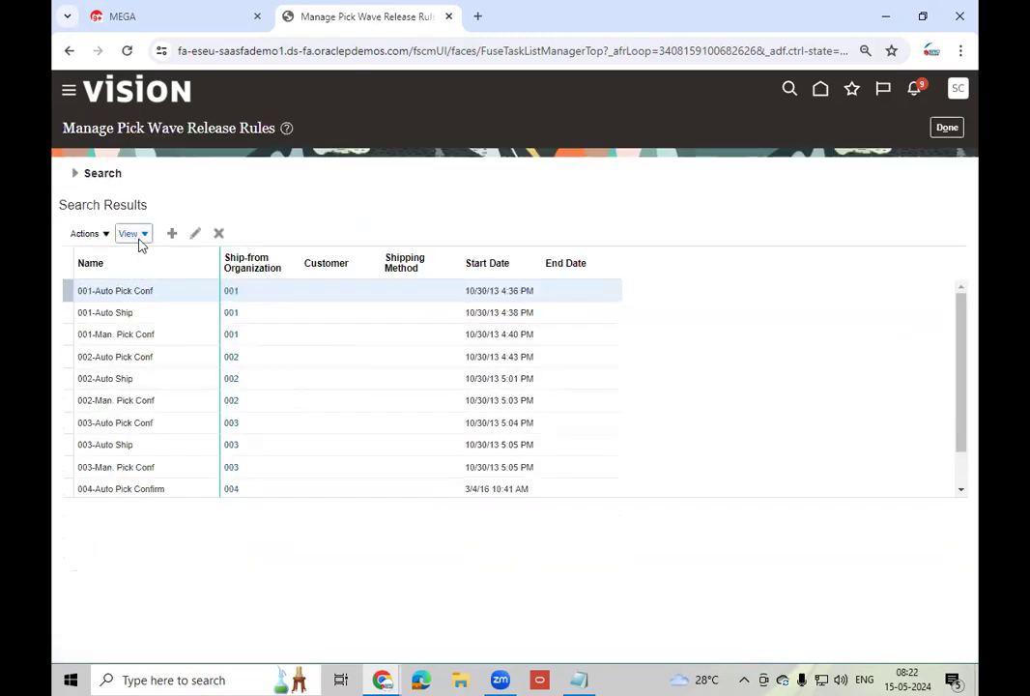
click(173, 237)
click(328, 175)
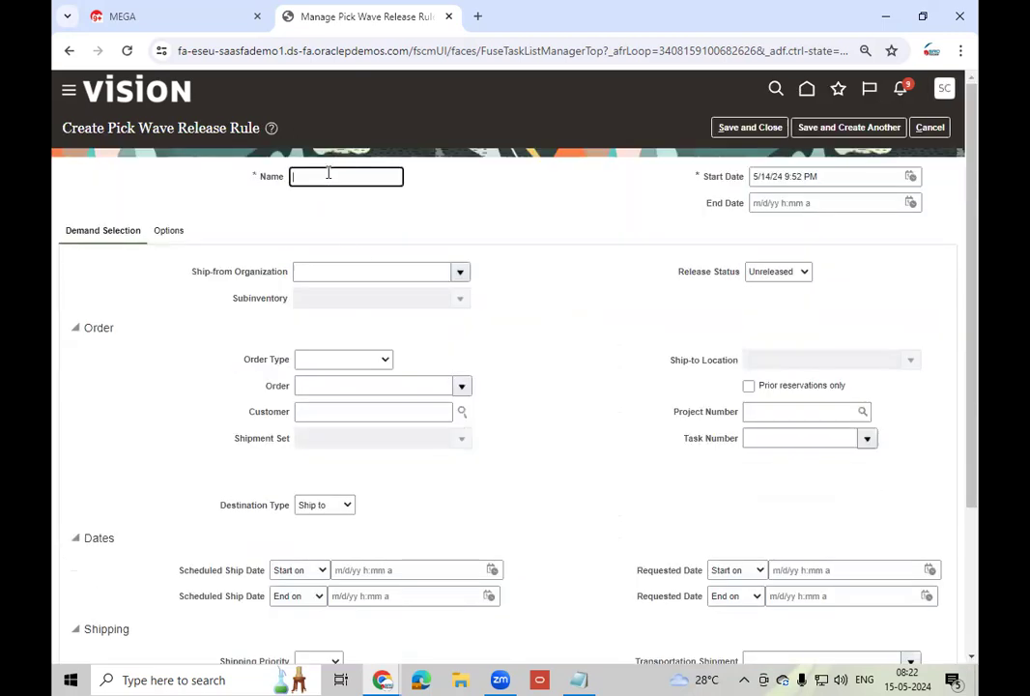
text(TM_002_Release Rule)
click(357, 275)
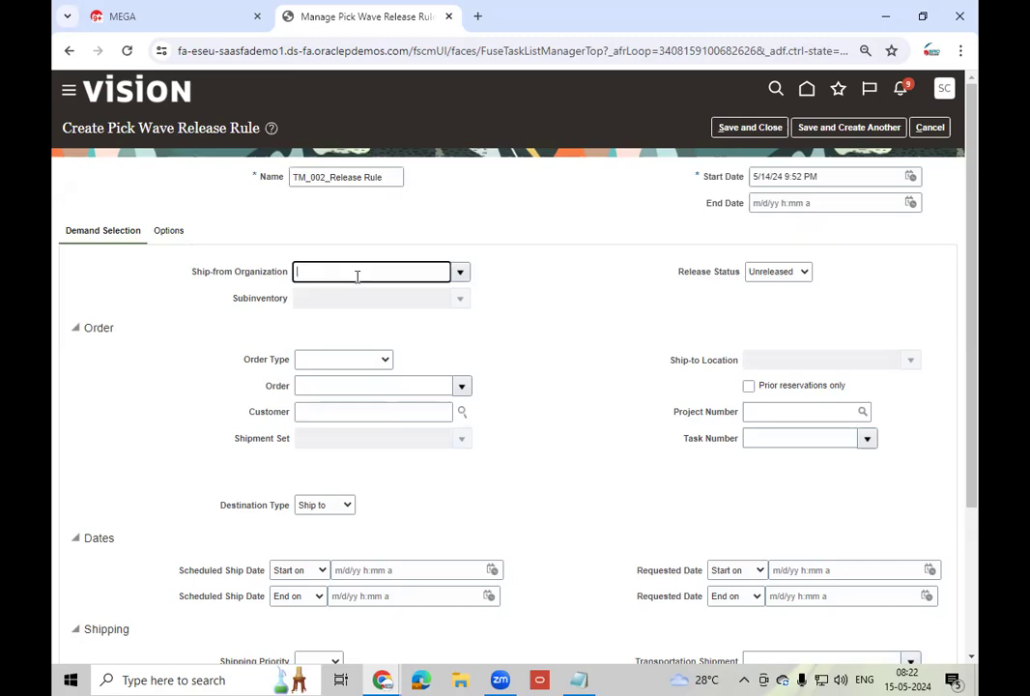
key(Tab)
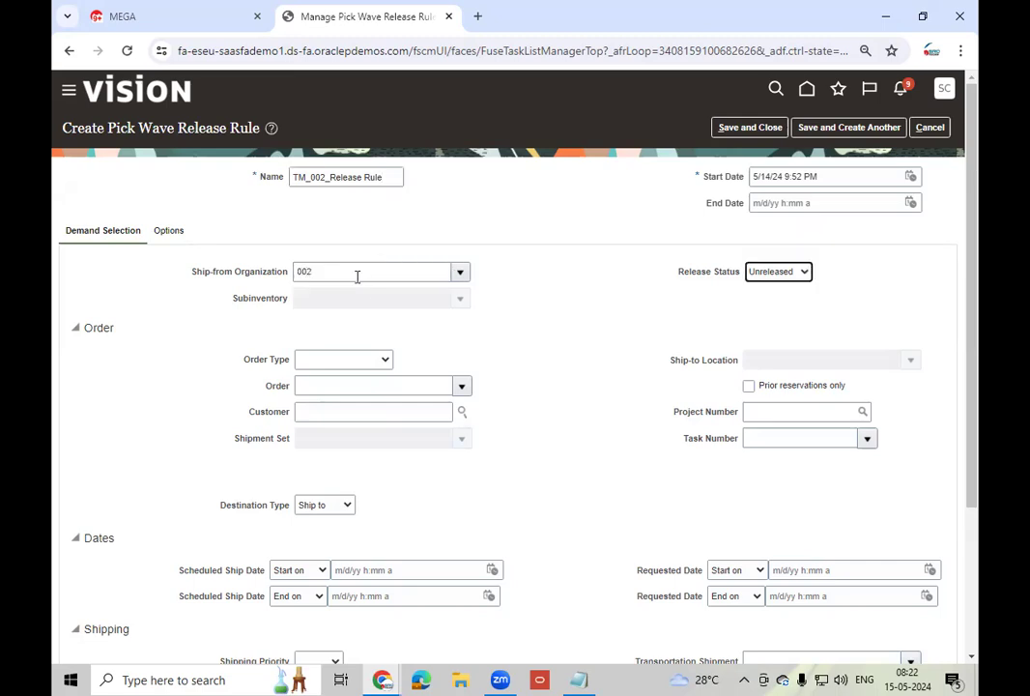
click(797, 276)
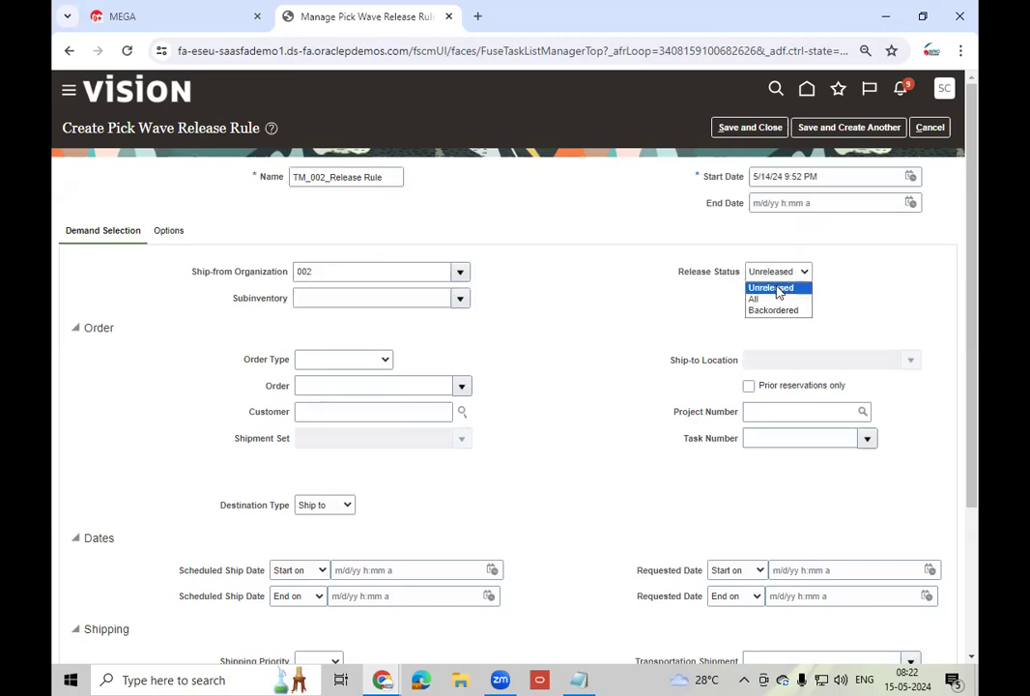
click(772, 299)
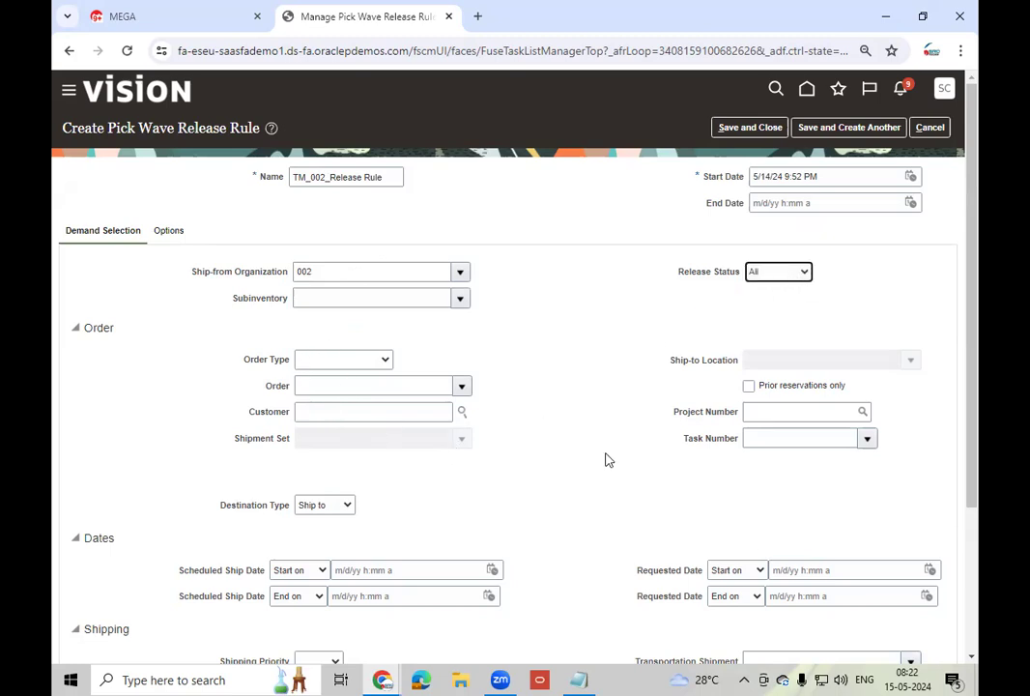
click(558, 484)
scroll(558, 489, down, 3)
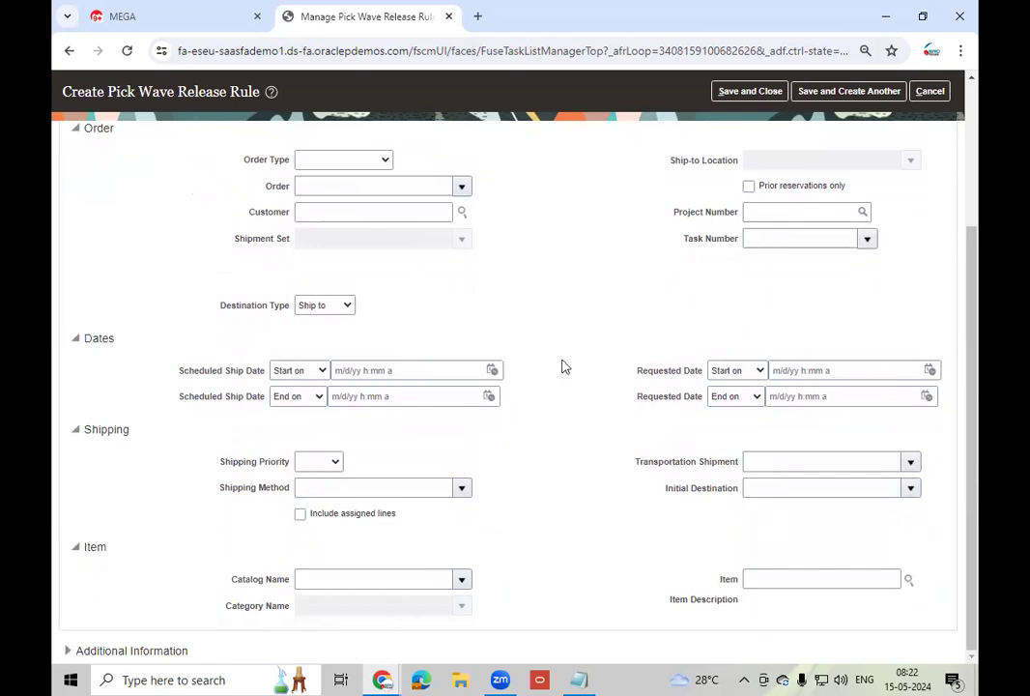
scroll(565, 367, up, 3)
- Enable Autoconfirm picks and Automatically pack, and set Ship Confirm Rule to Auto Ship
click(174, 231)
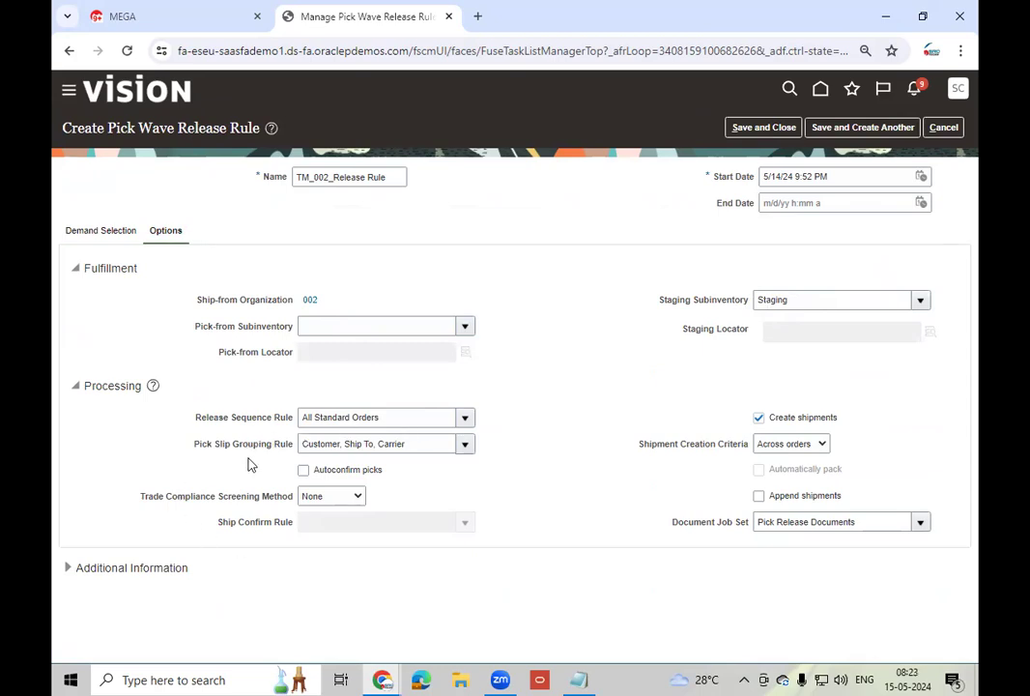
click(366, 472)
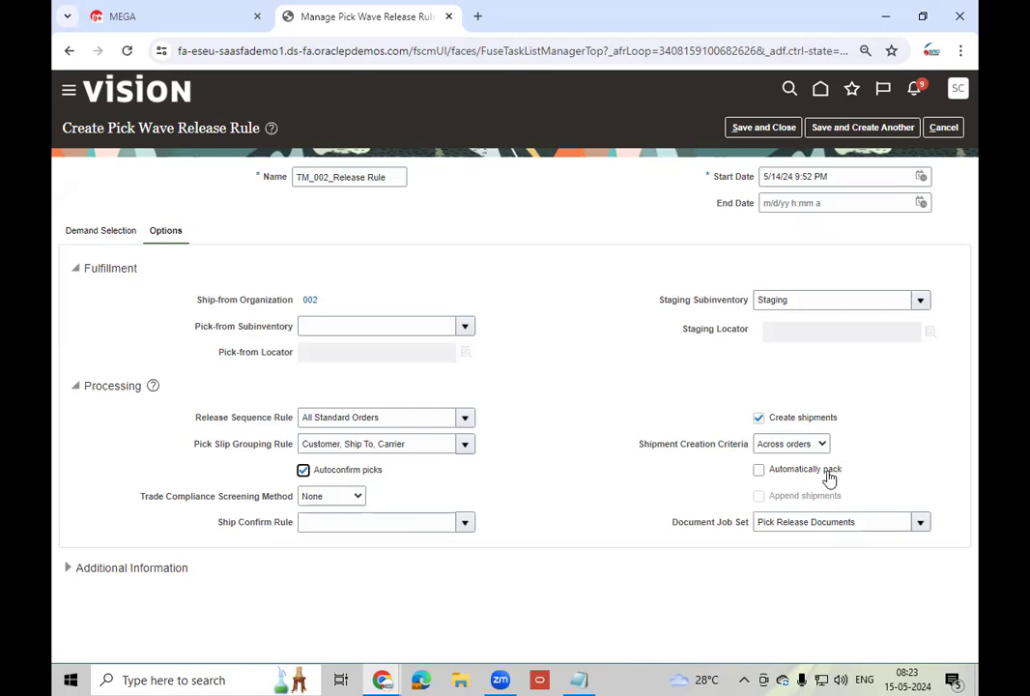
click(832, 471)
click(461, 519)
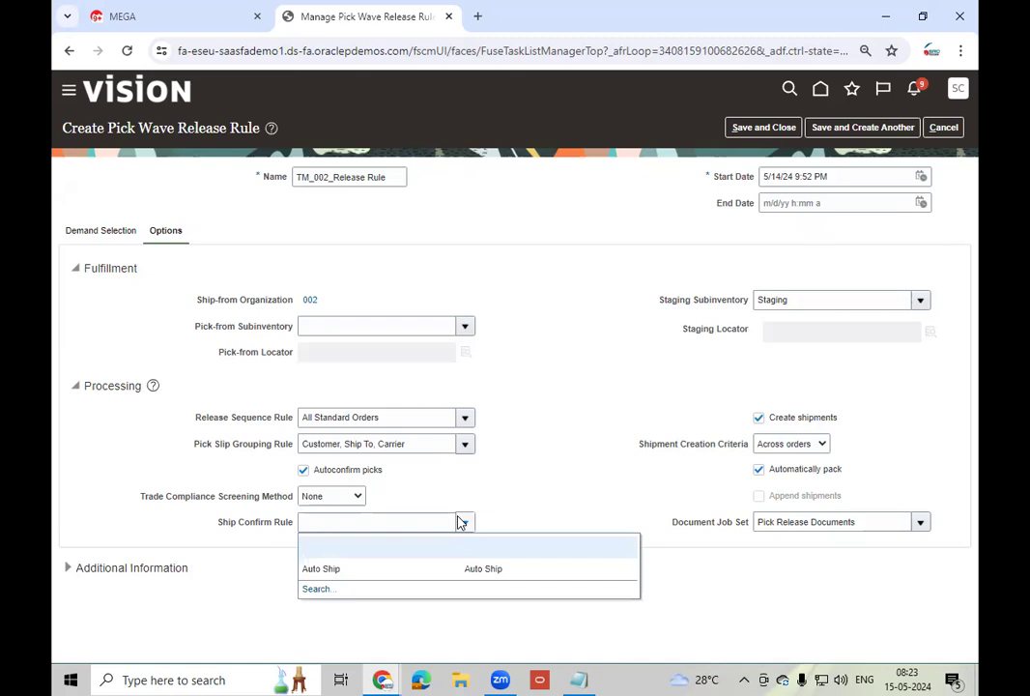
click(382, 567)
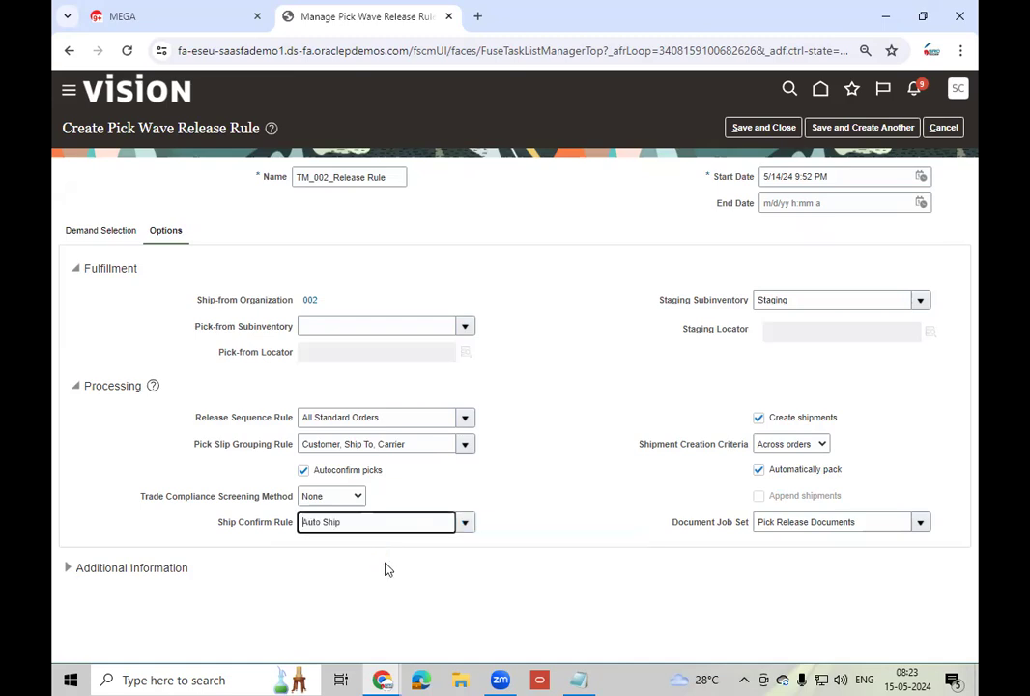
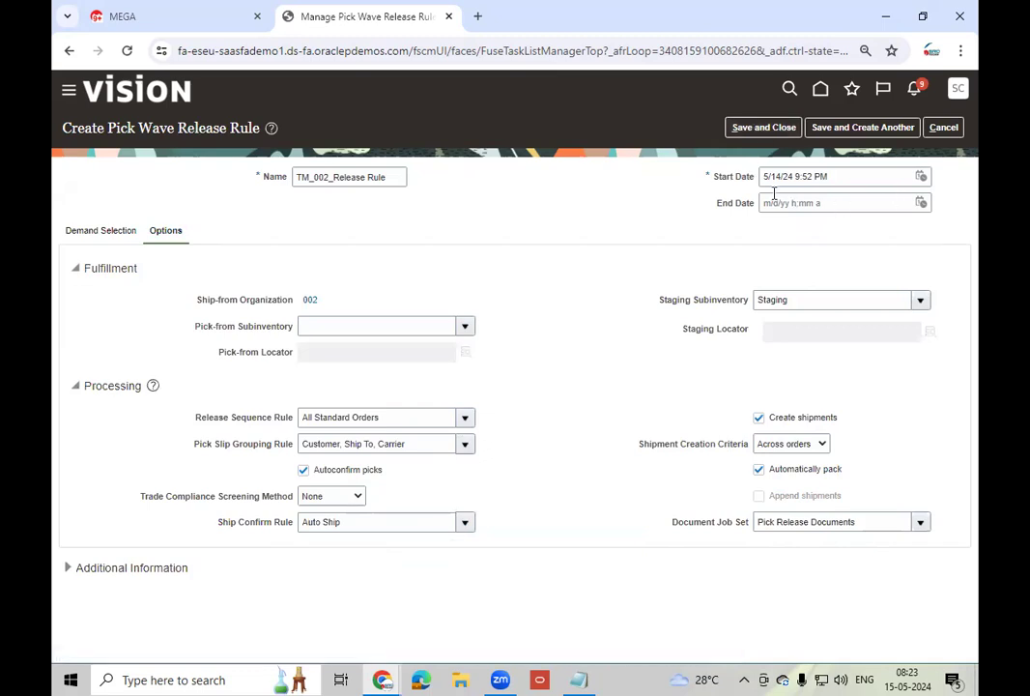
- Save the TM_002_Release Rule pick wave release rule and go back to the home page
click(763, 129)
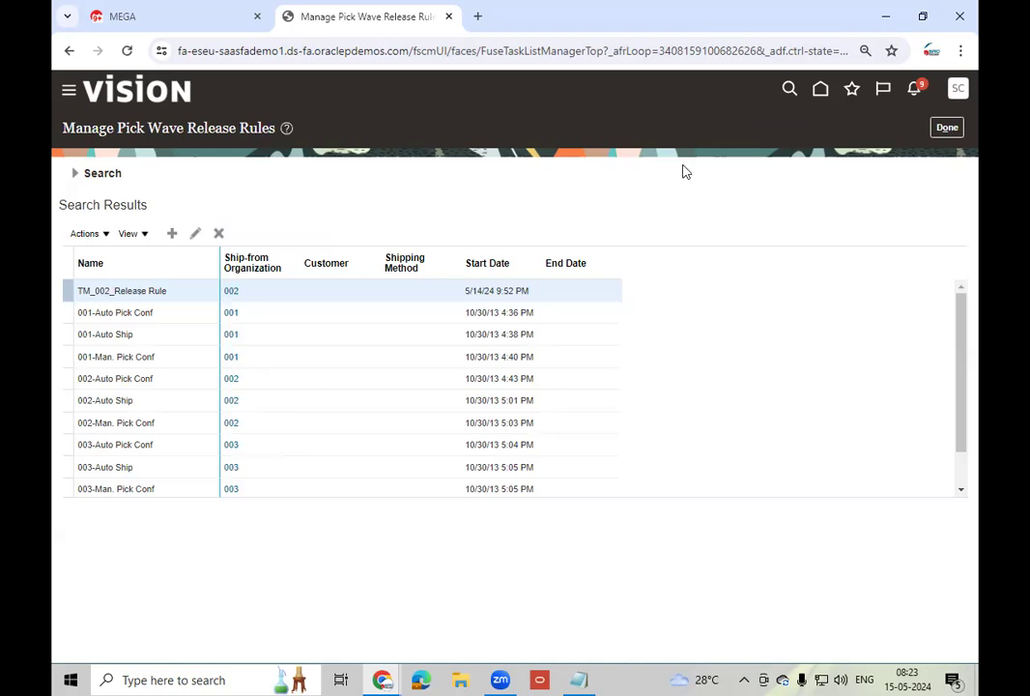
click(820, 89)
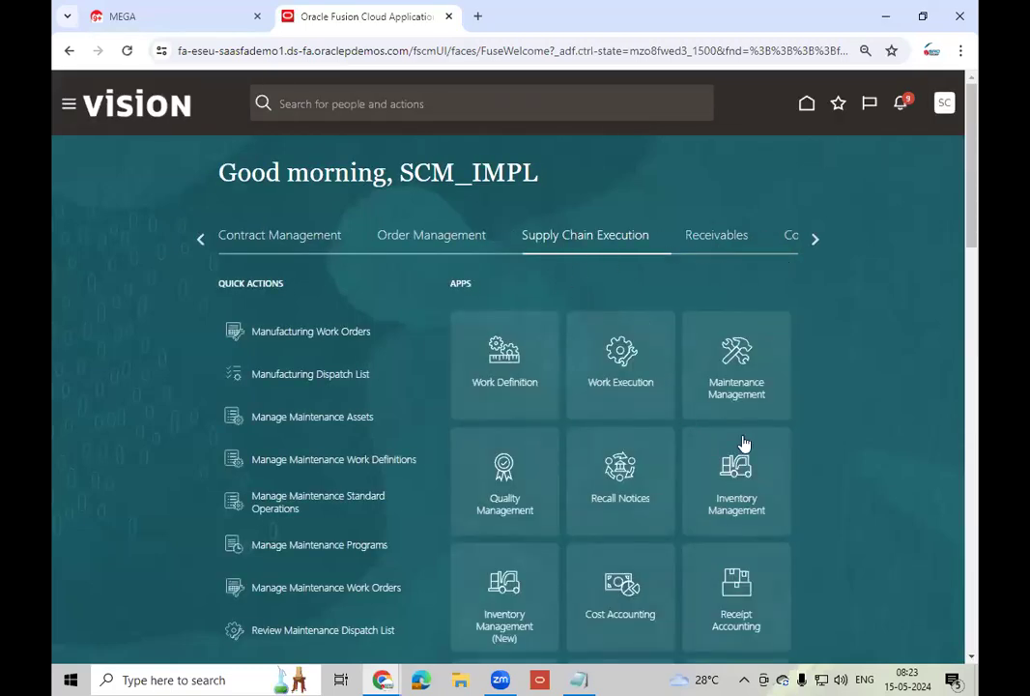
- In Inventory Management, create a pick wave and add it to the release schedule as wave 270903
click(747, 497)
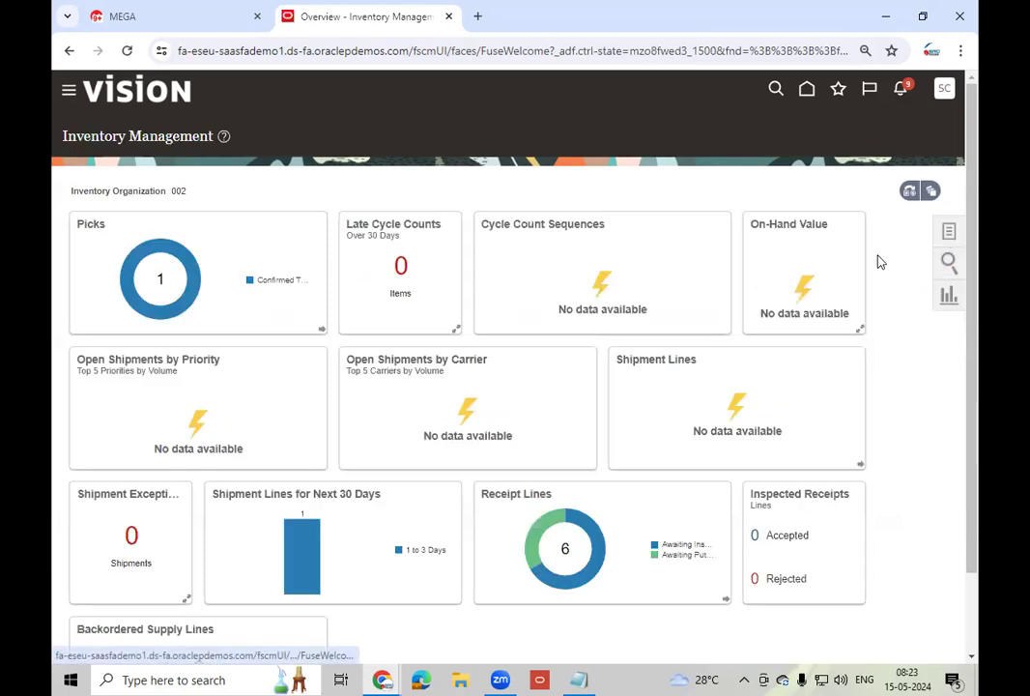
click(895, 150)
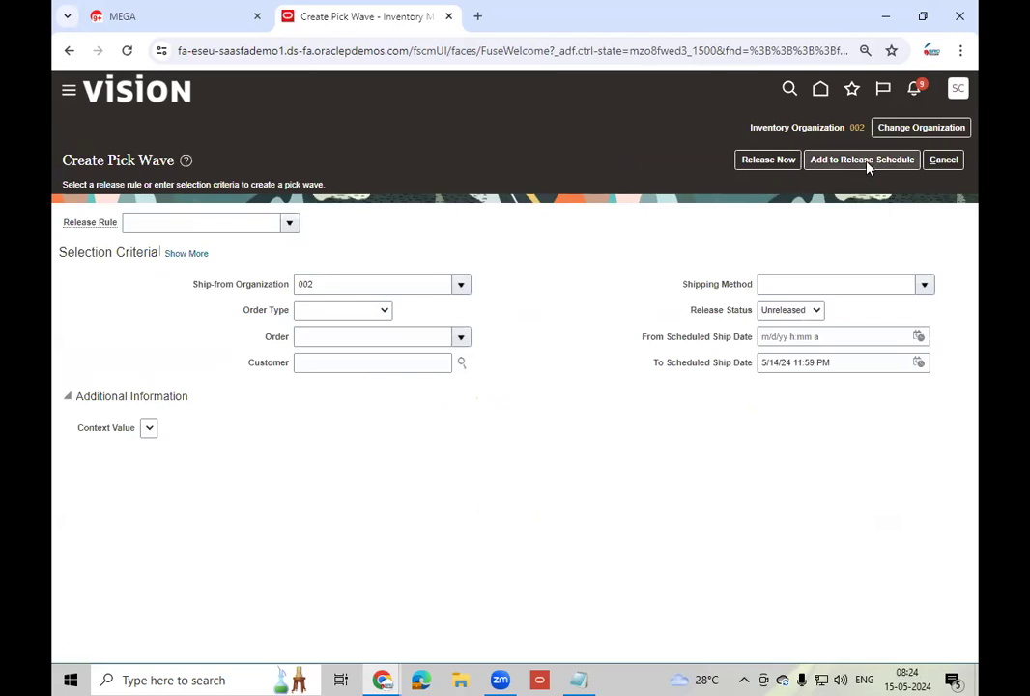
click(870, 165)
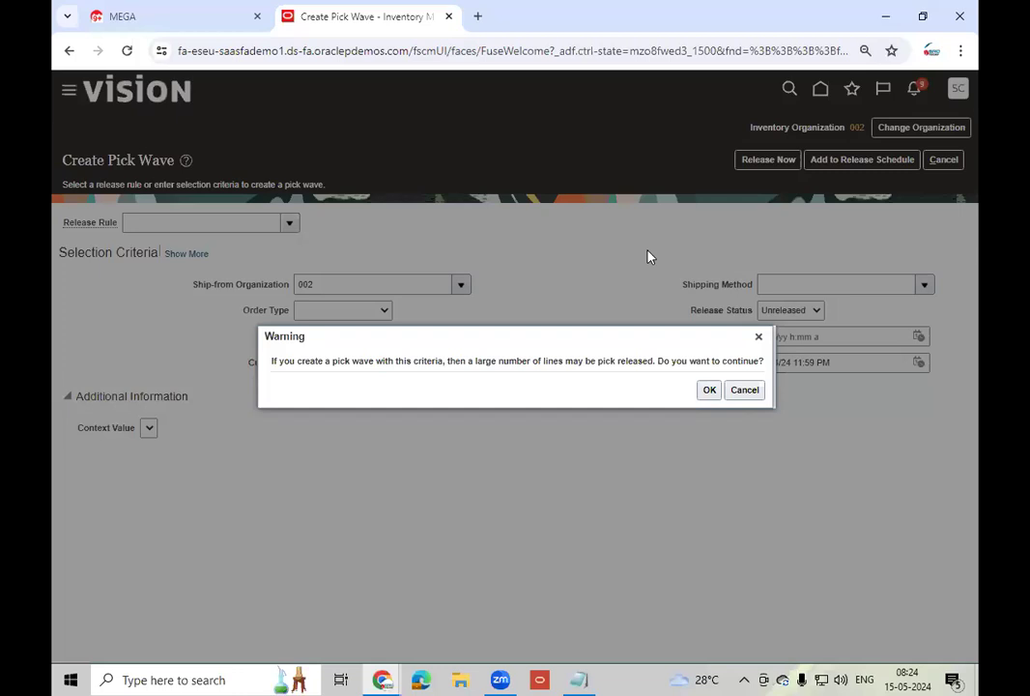
click(709, 390)
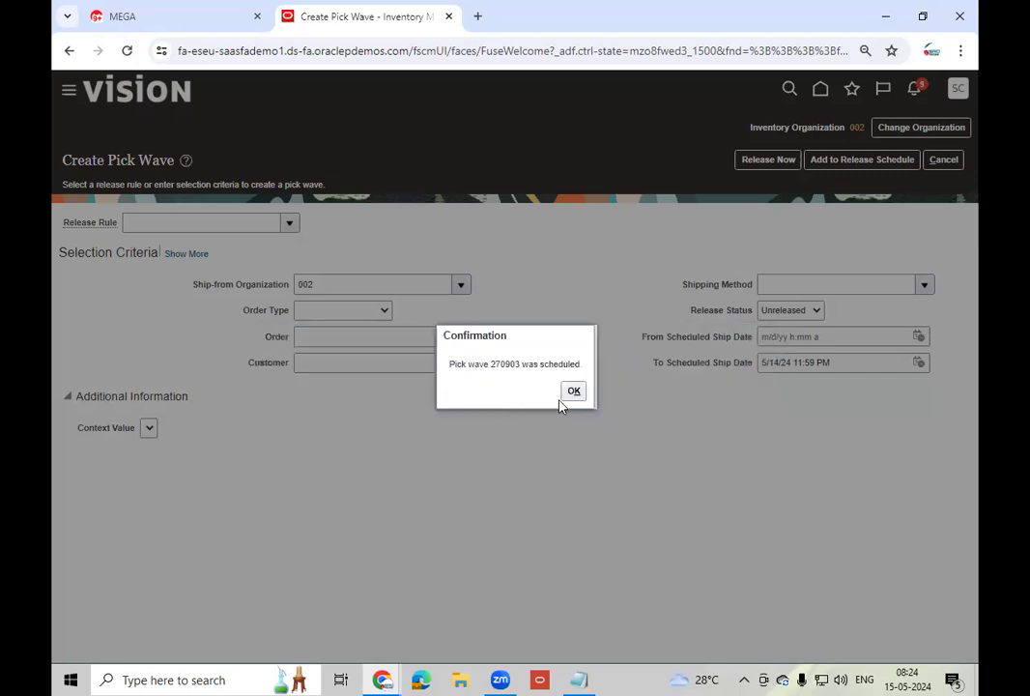
click(580, 392)
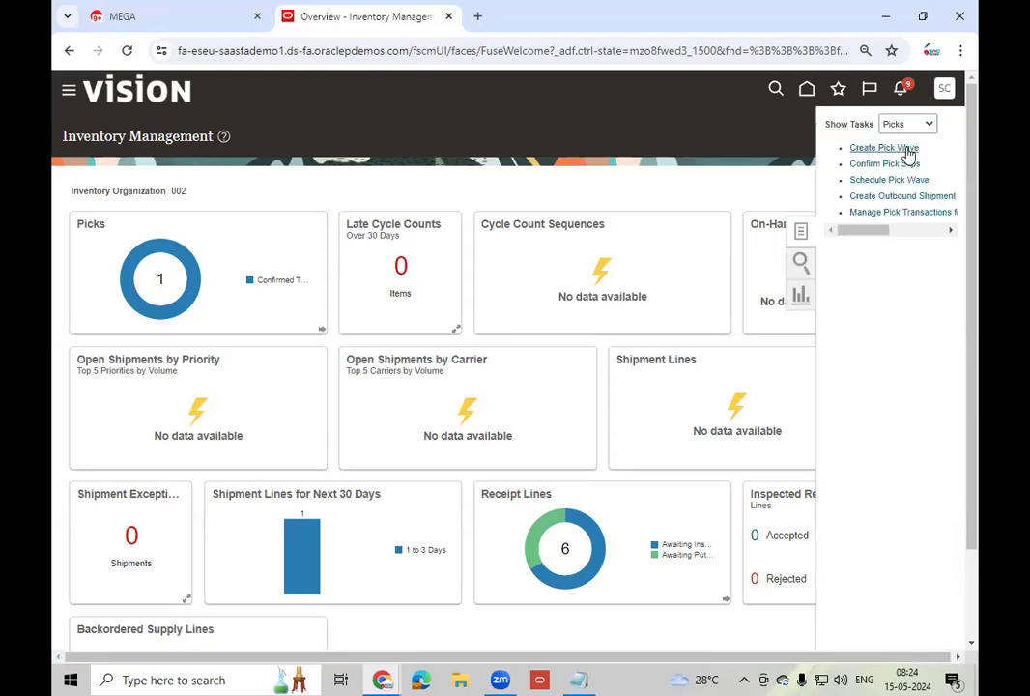
- Leave Create Pick Wave and start Schedule Pick Wave with release rule TM_002_Release Rule and advanced options
click(906, 148)
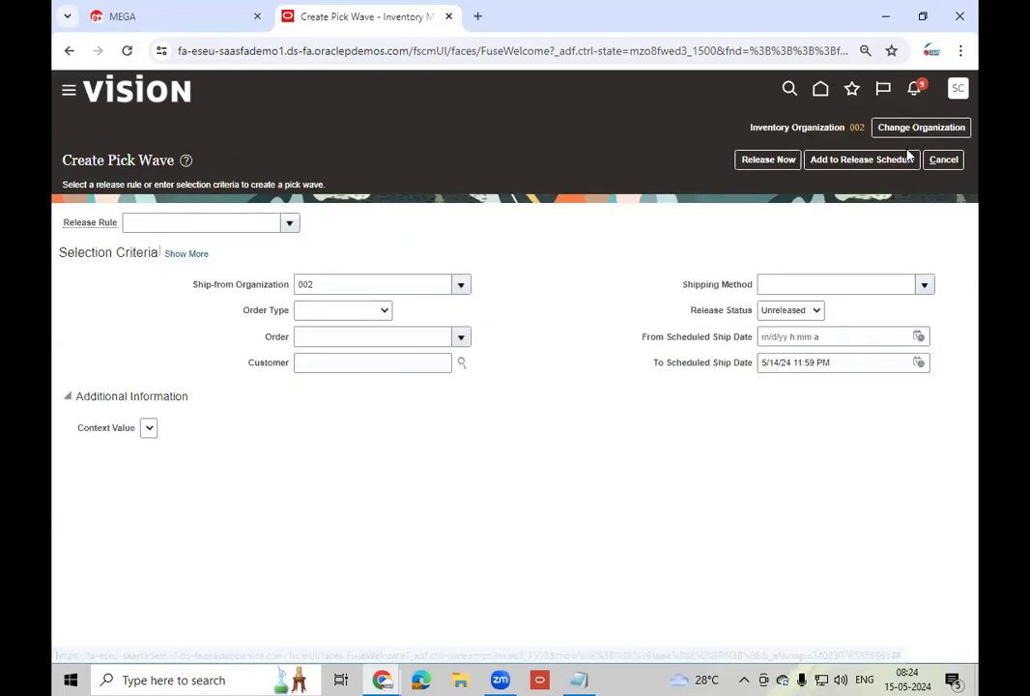
click(946, 162)
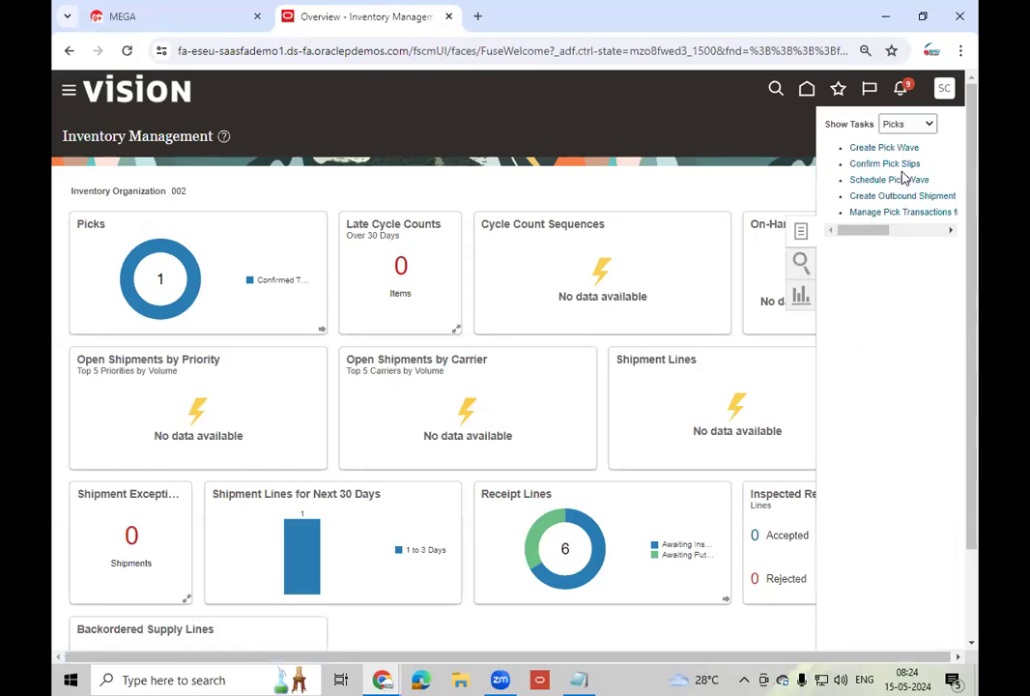
click(900, 179)
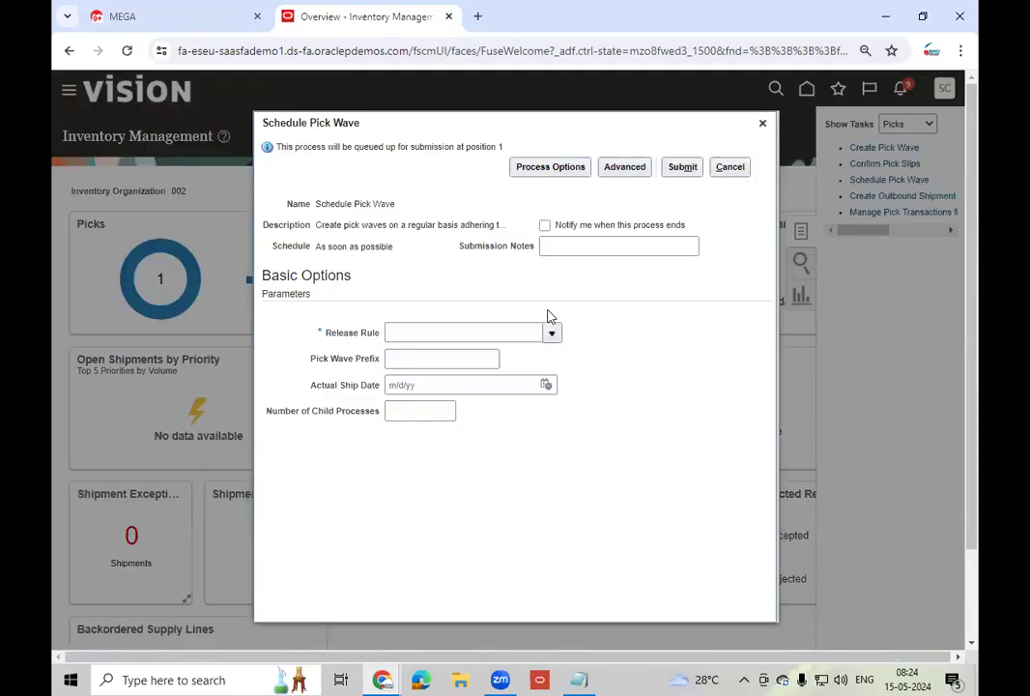
click(476, 333)
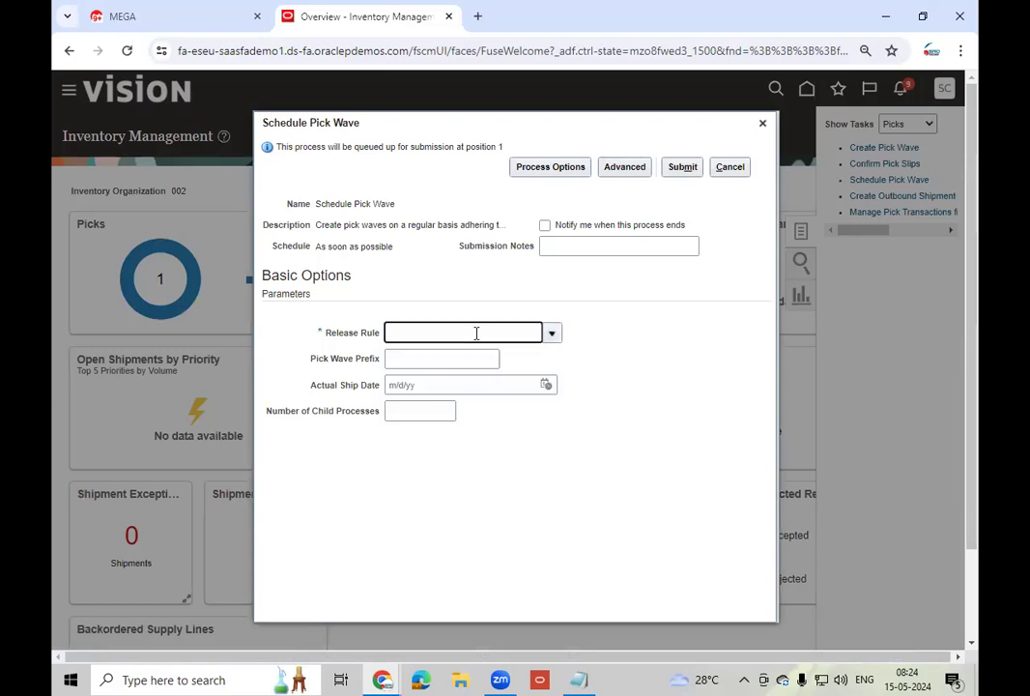
key(Tab)
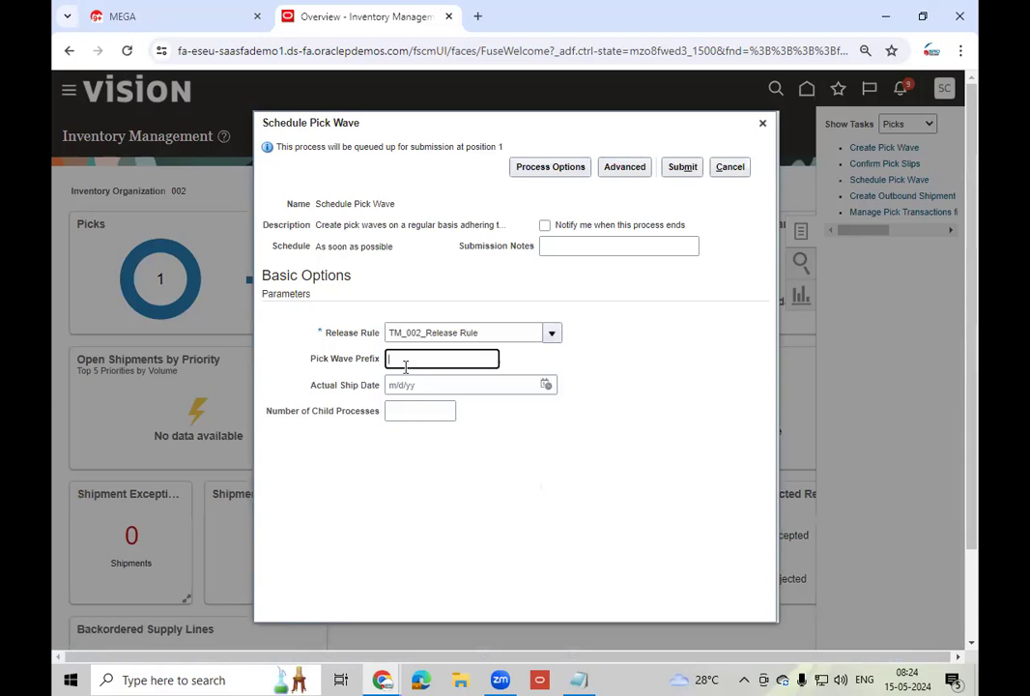
click(625, 166)
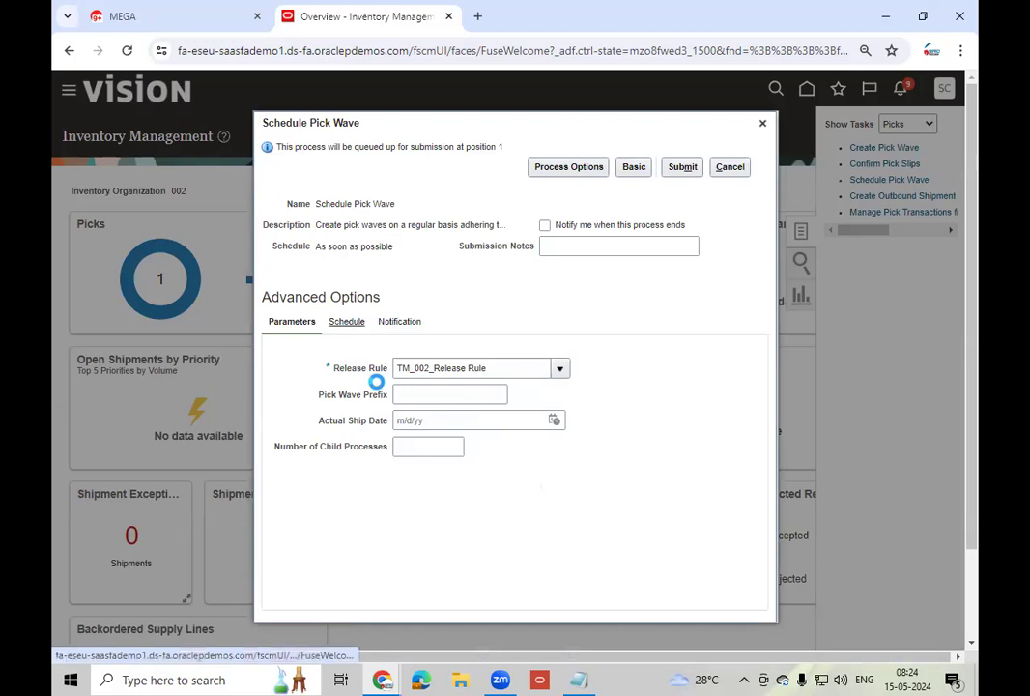
- Schedule the pick wave with Hourly/Minute frequency, repeating every 0 hours 1 minute
click(360, 385)
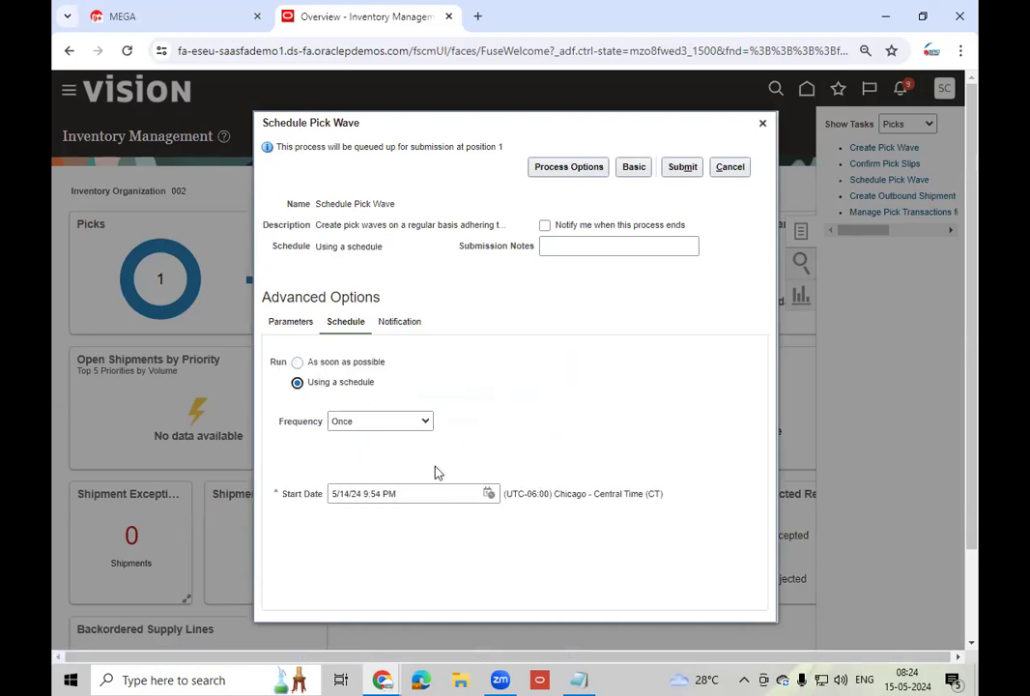
click(396, 423)
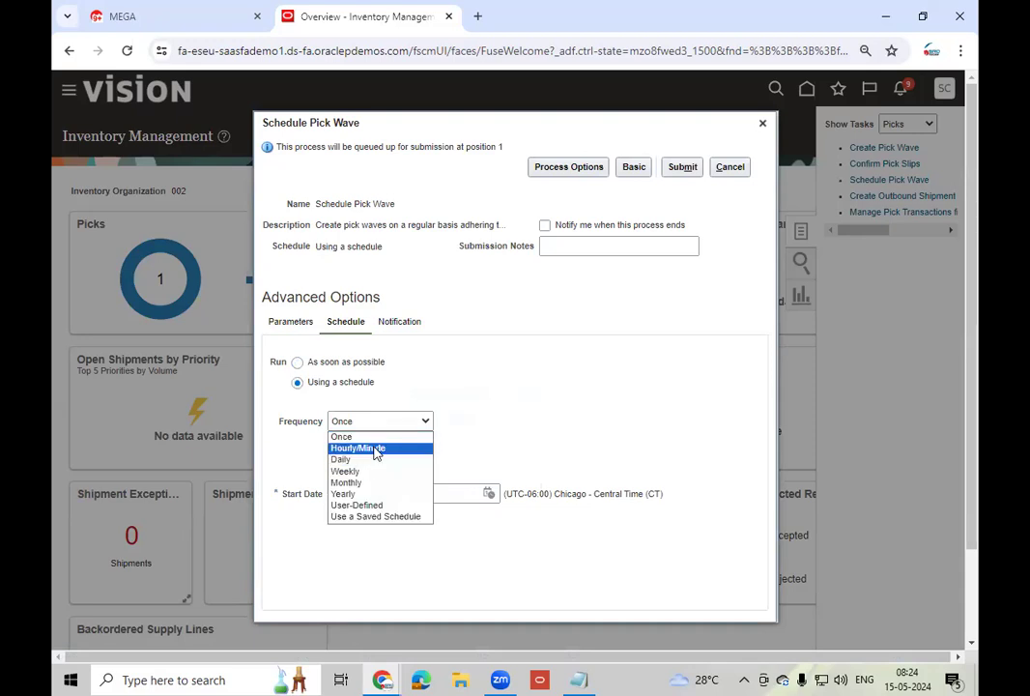
click(375, 447)
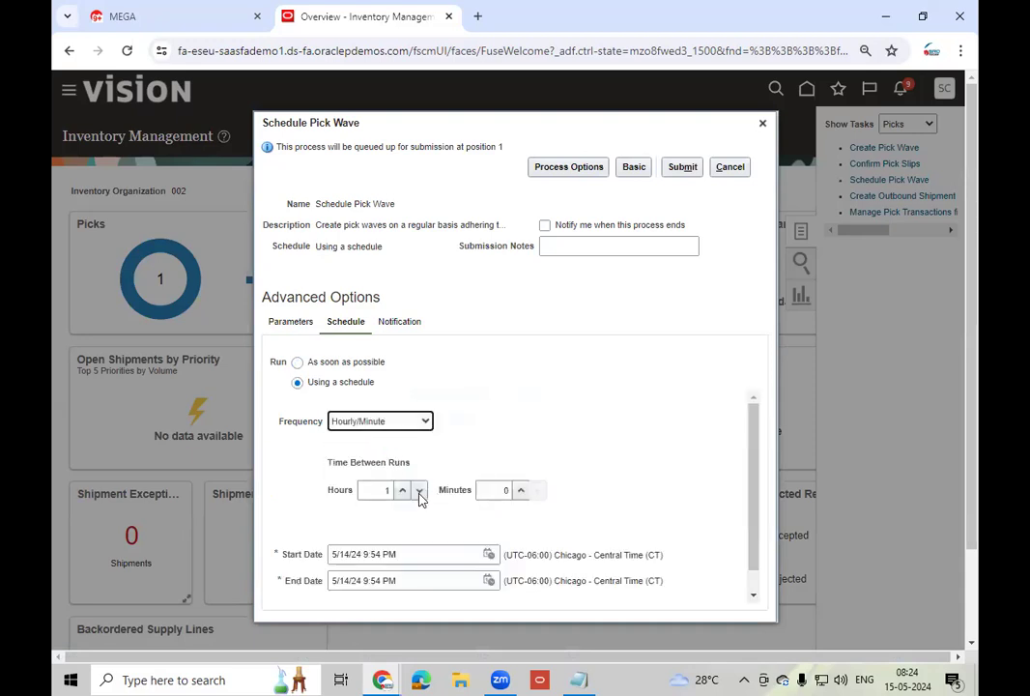
click(370, 490)
text(0)
click(491, 489)
text(1)
key(Tab)
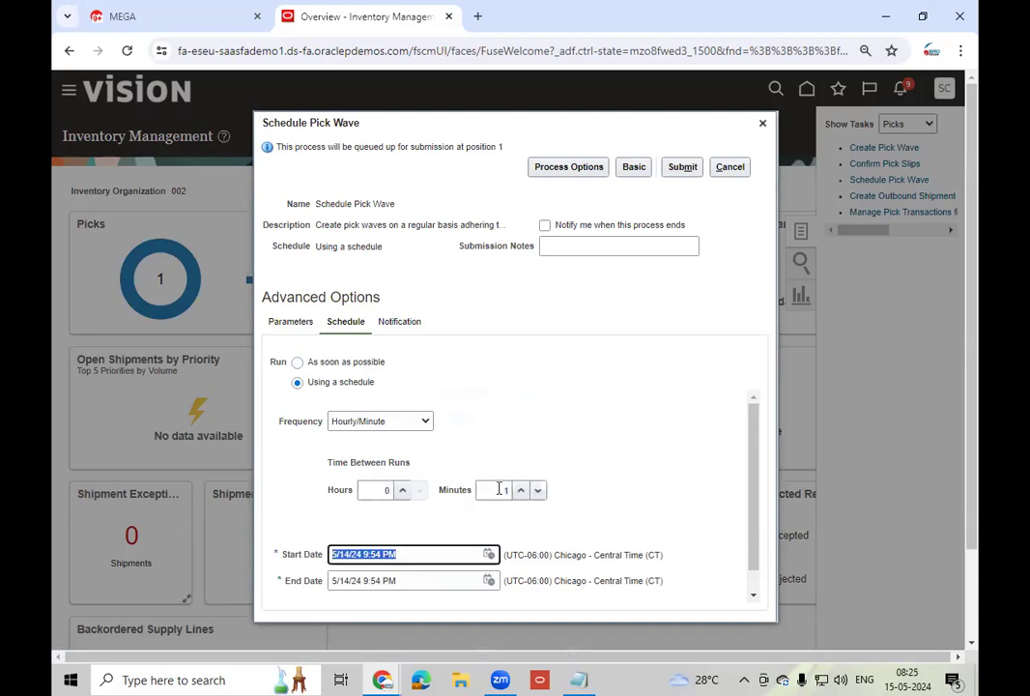
- Set the start date's time zone to (UTC+05:30) Kolkata - India Time (IT)
click(493, 554)
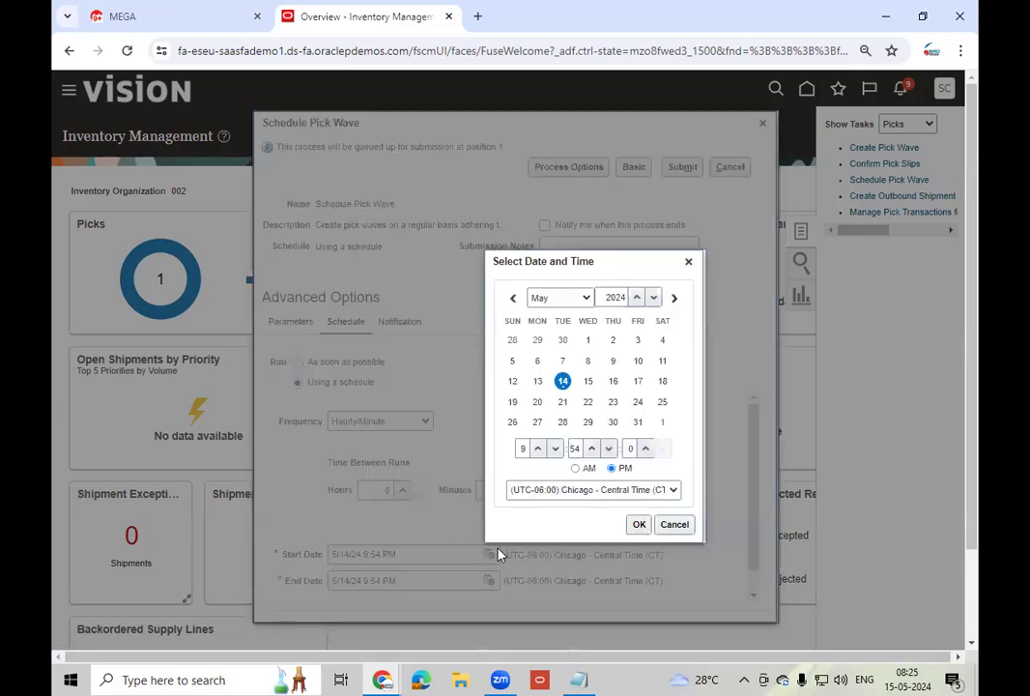
click(673, 490)
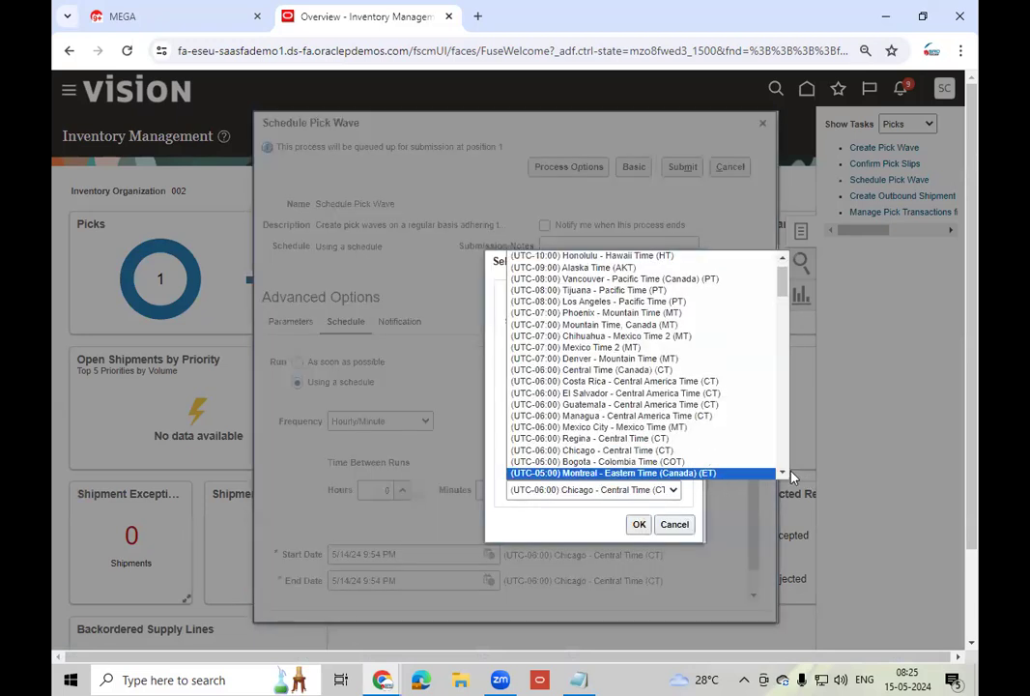
click(783, 473)
click(784, 473)
click(784, 473)
click(783, 474)
click(784, 474)
click(783, 473)
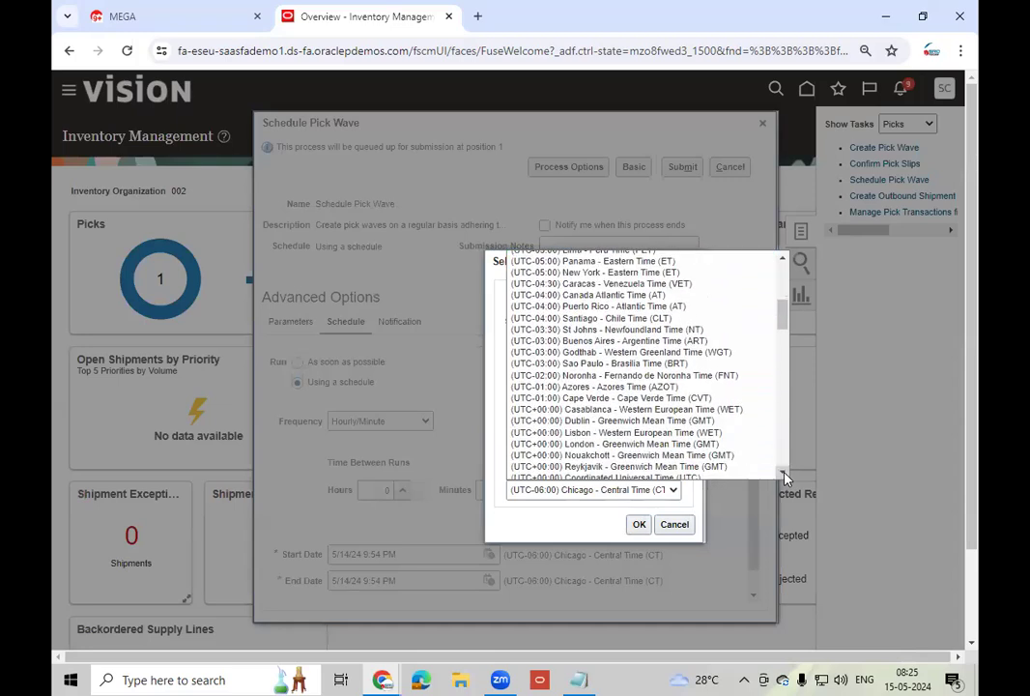
click(784, 473)
click(783, 473)
click(783, 473)
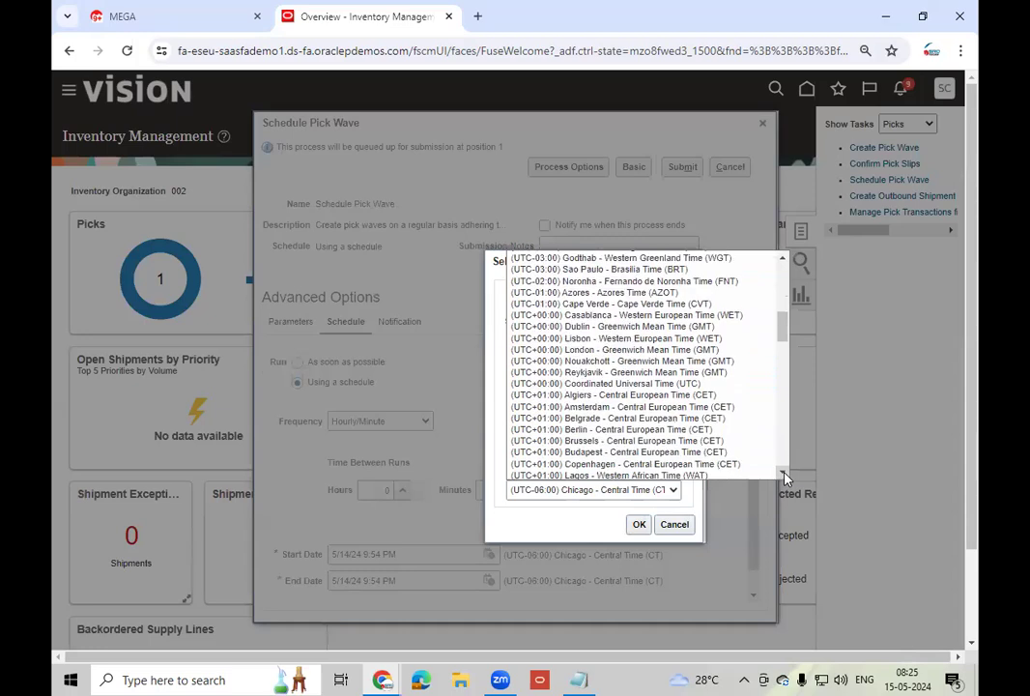
click(784, 473)
click(783, 474)
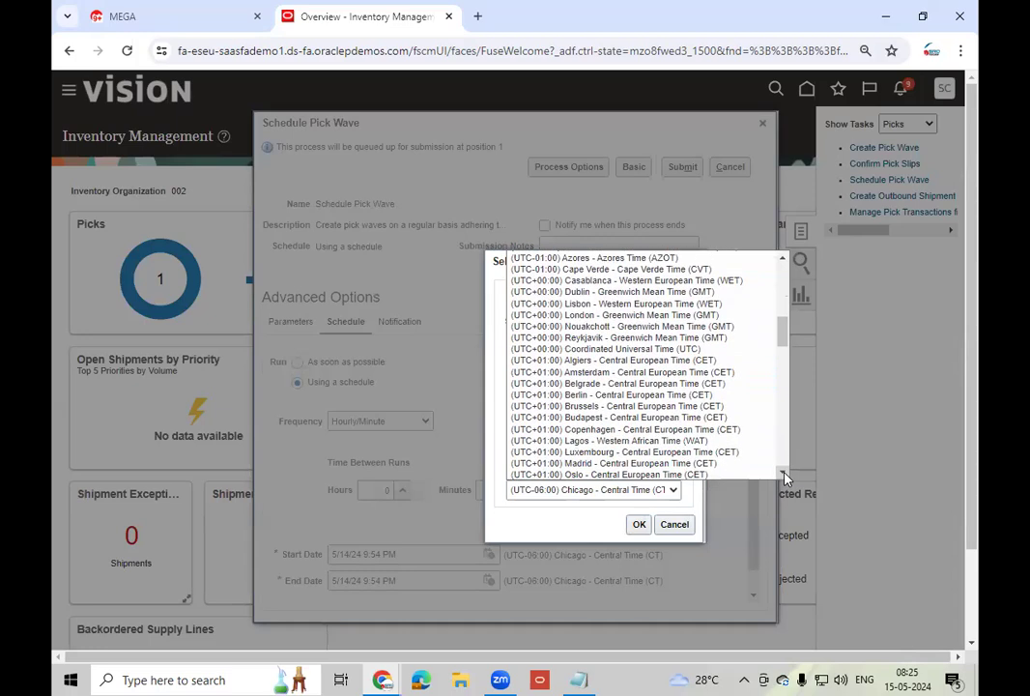
click(784, 473)
click(783, 473)
click(783, 473)
click(783, 474)
click(784, 473)
click(784, 473)
click(783, 474)
click(784, 474)
click(784, 473)
click(783, 473)
click(783, 473)
click(783, 473)
click(783, 474)
click(784, 473)
click(784, 474)
click(783, 473)
click(783, 474)
click(783, 473)
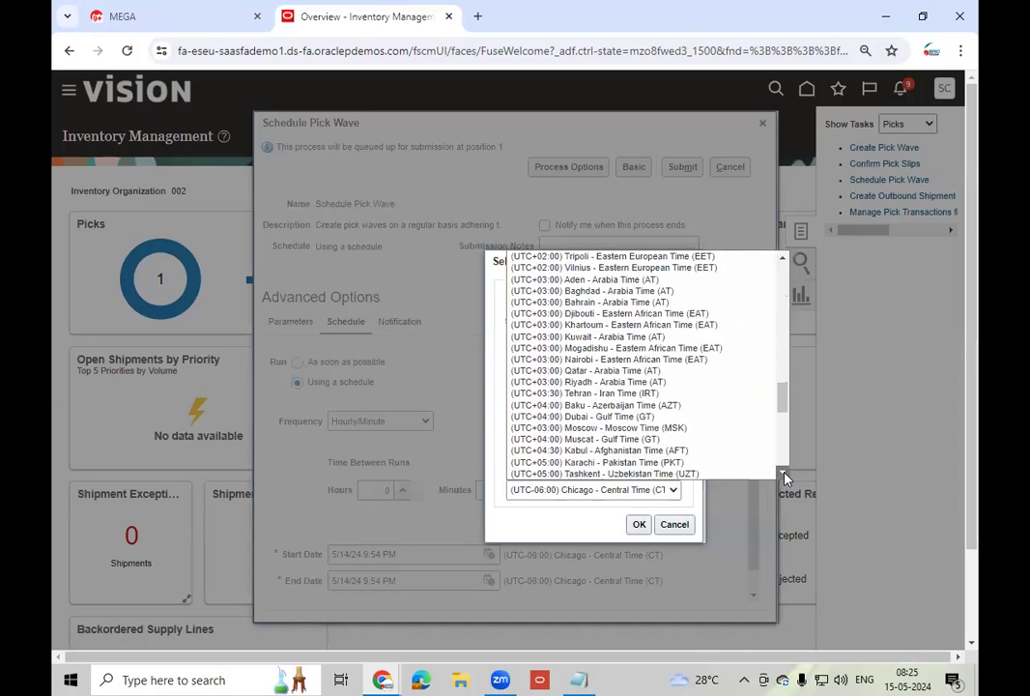
click(783, 474)
click(784, 473)
click(783, 474)
click(784, 473)
click(783, 474)
click(784, 473)
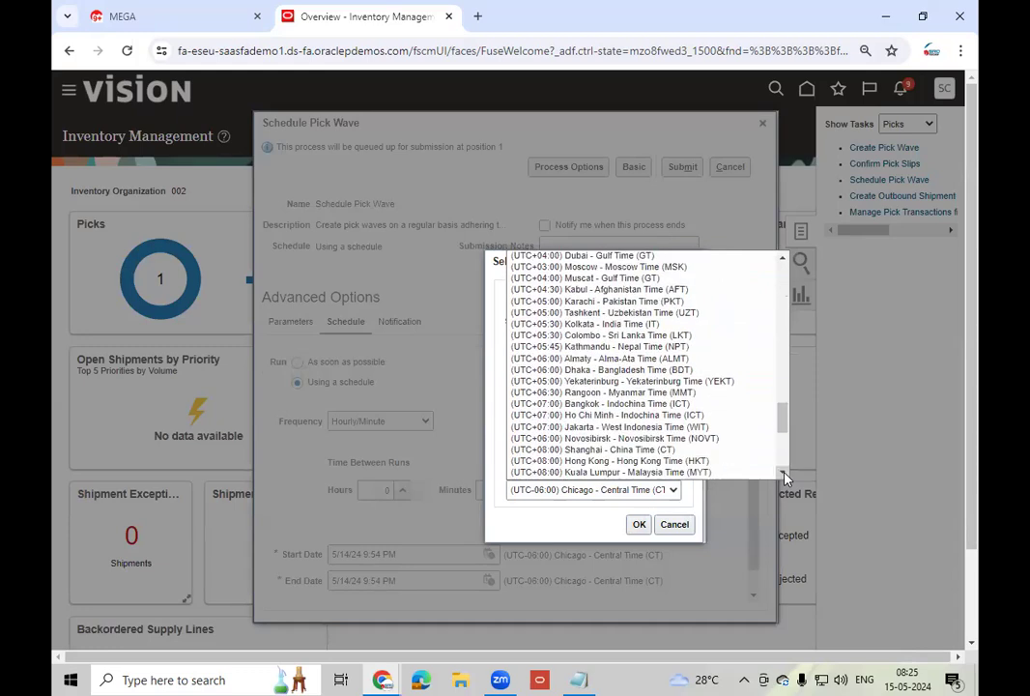
click(783, 473)
click(784, 475)
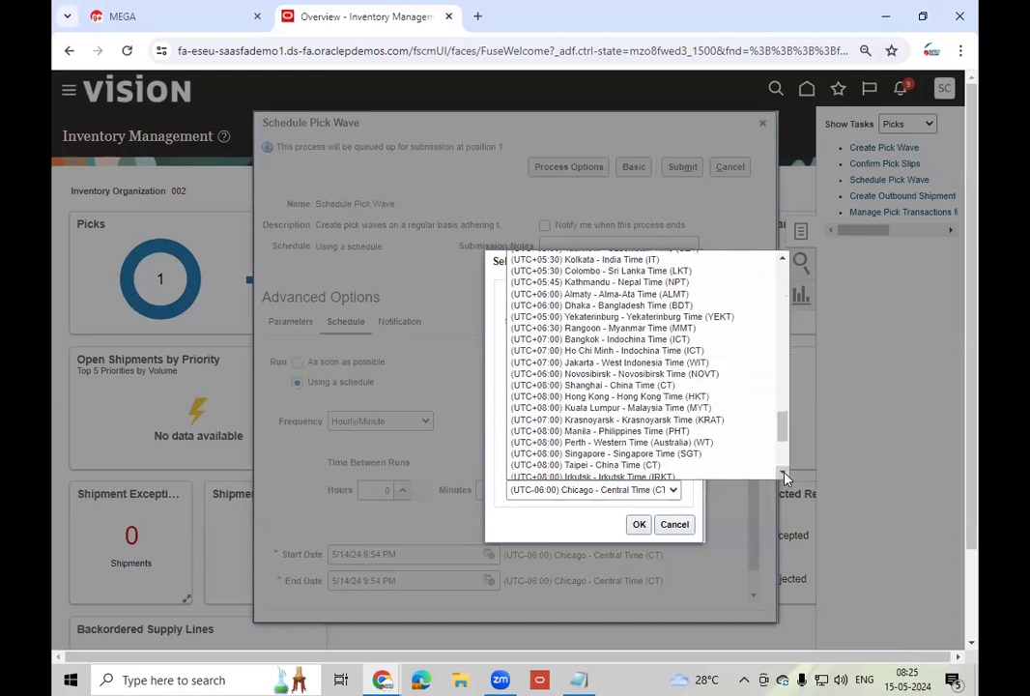
click(784, 475)
click(784, 474)
click(784, 475)
click(784, 474)
click(784, 474)
click(783, 474)
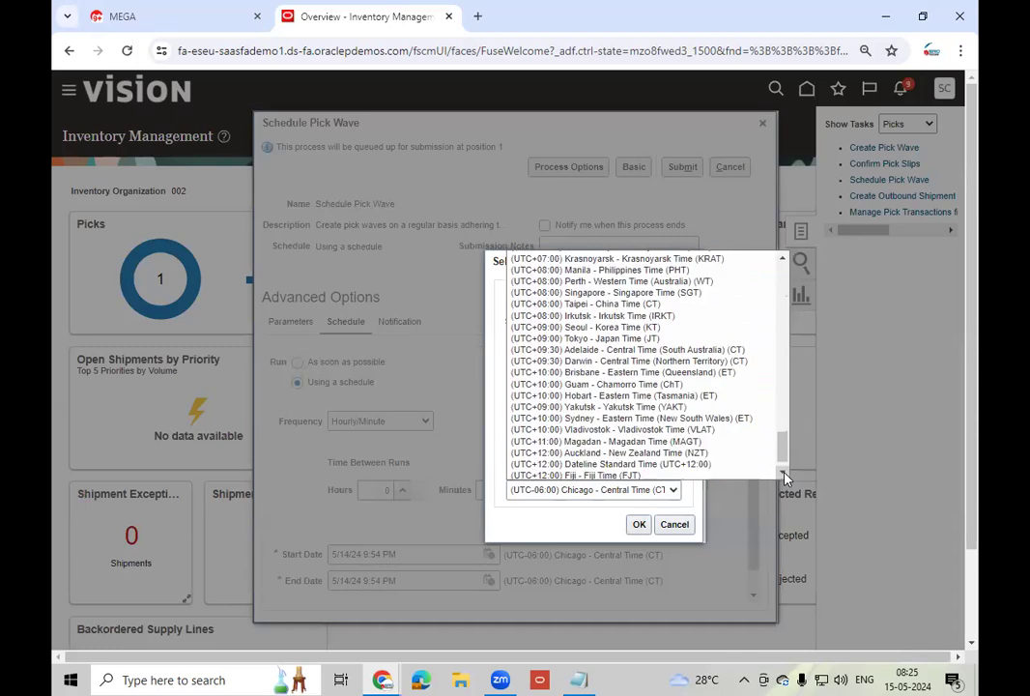
click(784, 474)
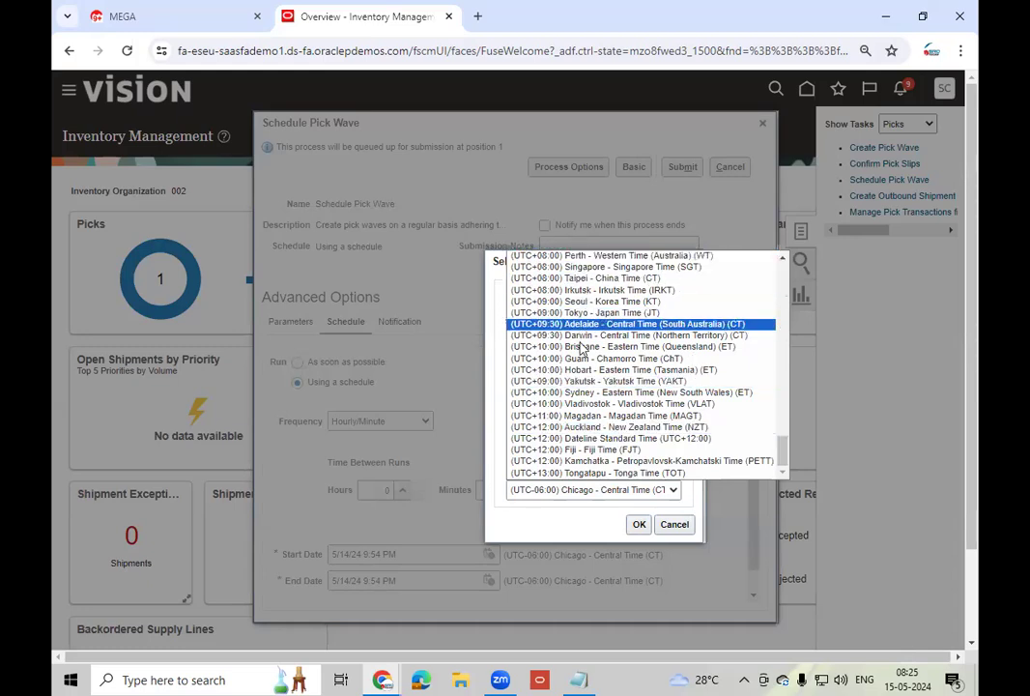
scroll(784, 261, up, 2)
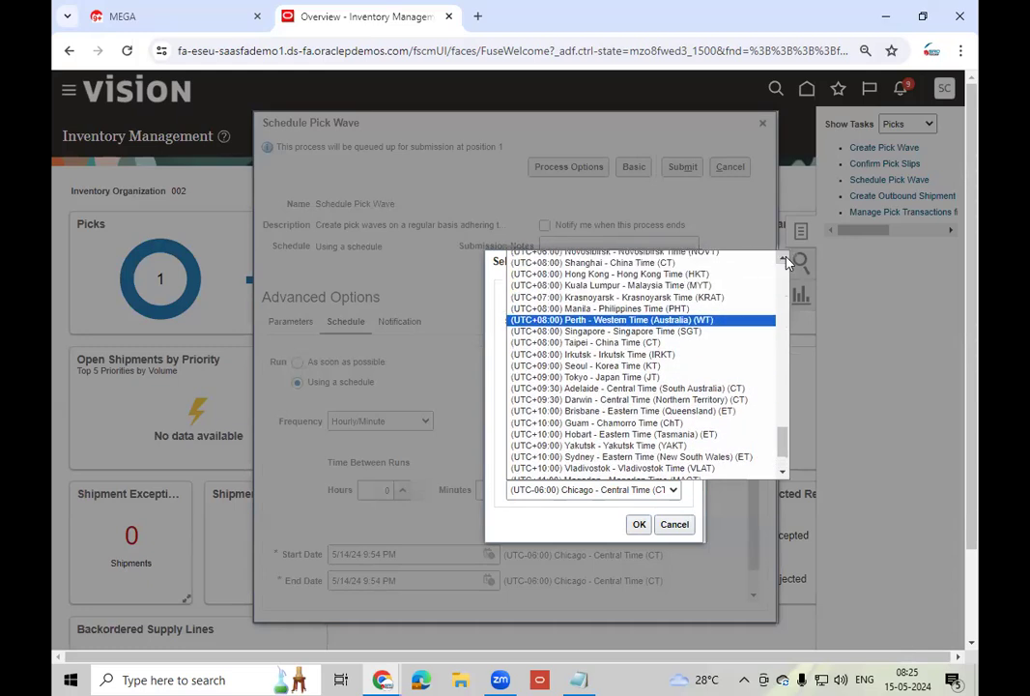
scroll(785, 260, up, 1)
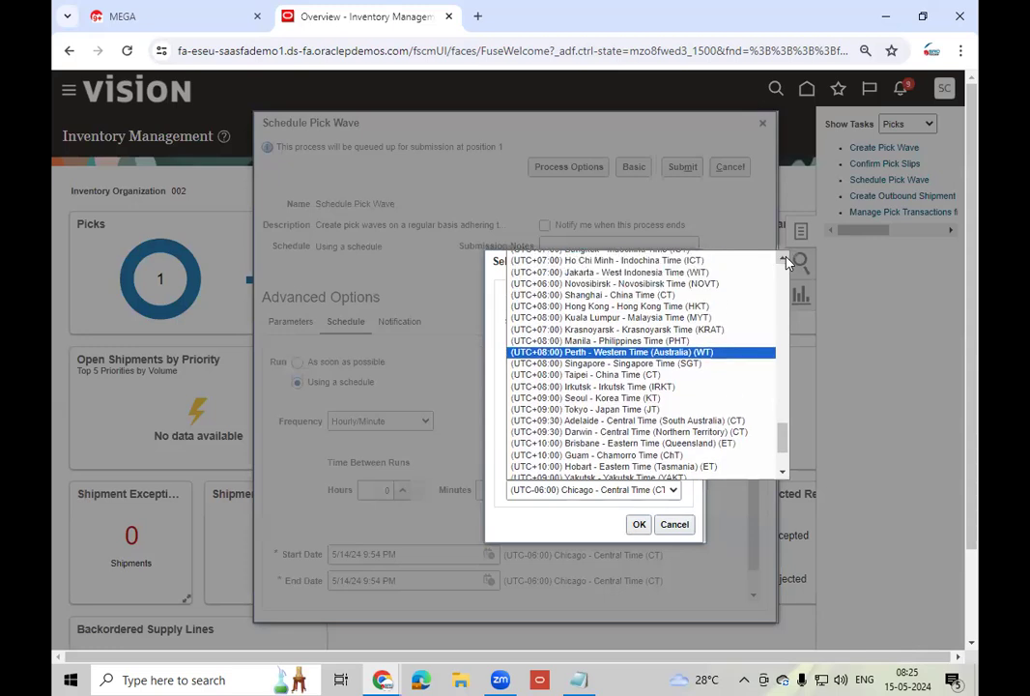
scroll(784, 261, up, 1)
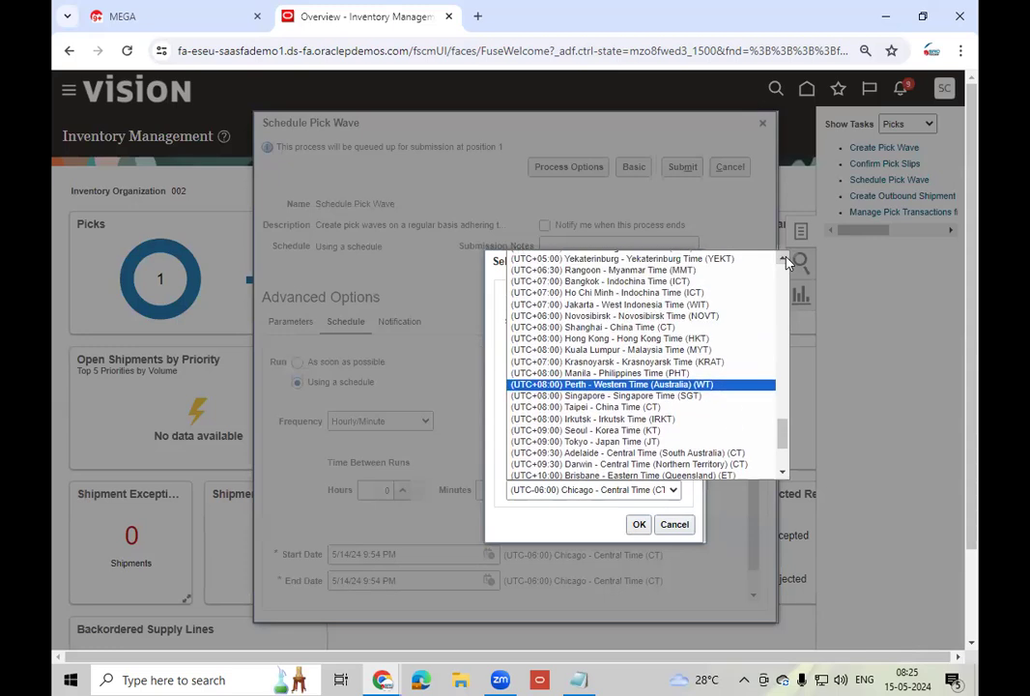
scroll(784, 261, up, 1)
scroll(784, 261, up, 1)
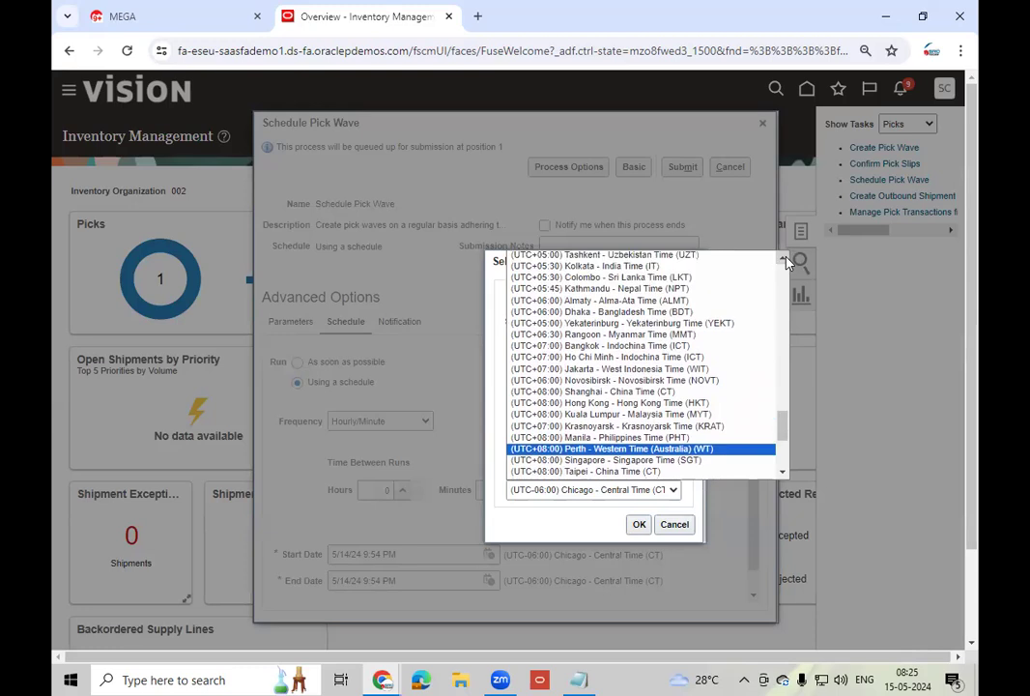
click(613, 268)
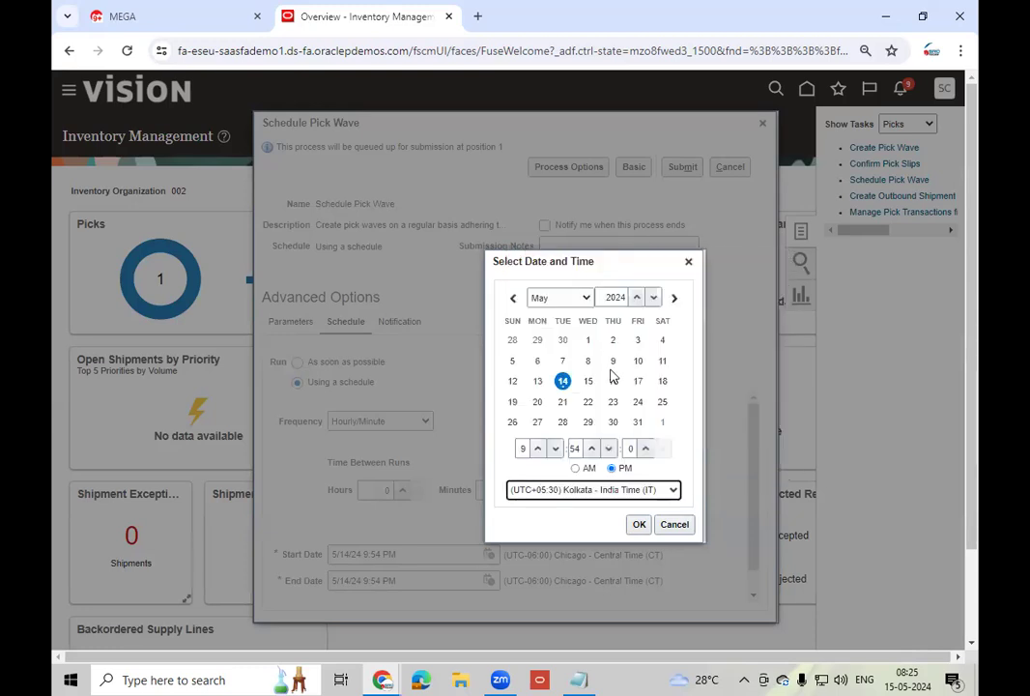
click(638, 527)
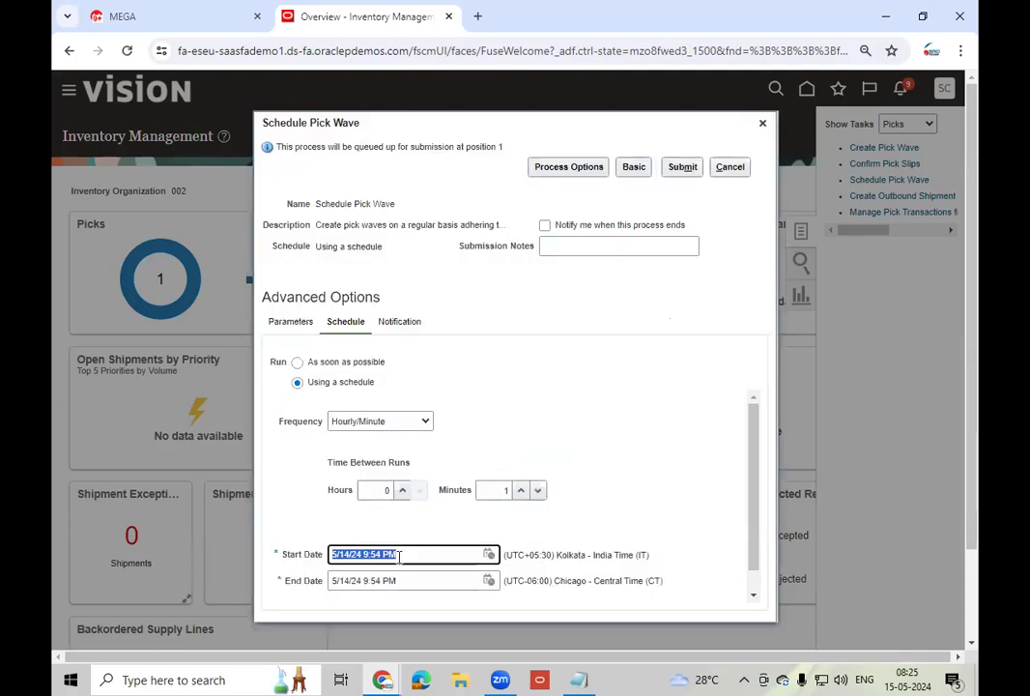
click(368, 557)
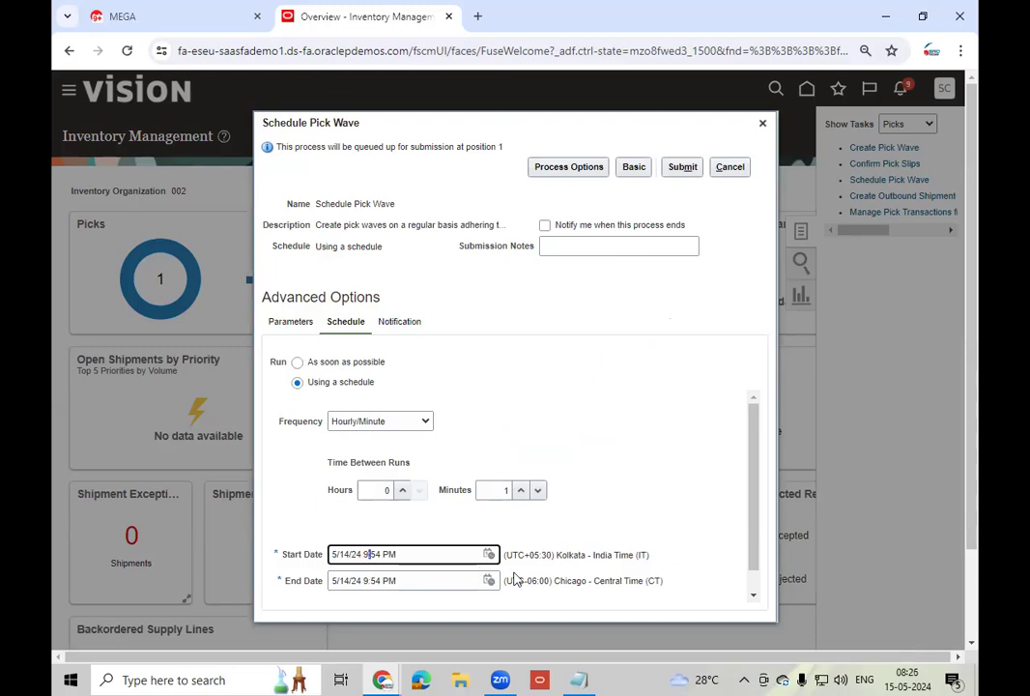
- Change the start date time to 5/14/24 8:30 PM
key(BackSpace)
text(8)
key(BackSpace)
key(BackSpace)
text(30)
key(Tab)
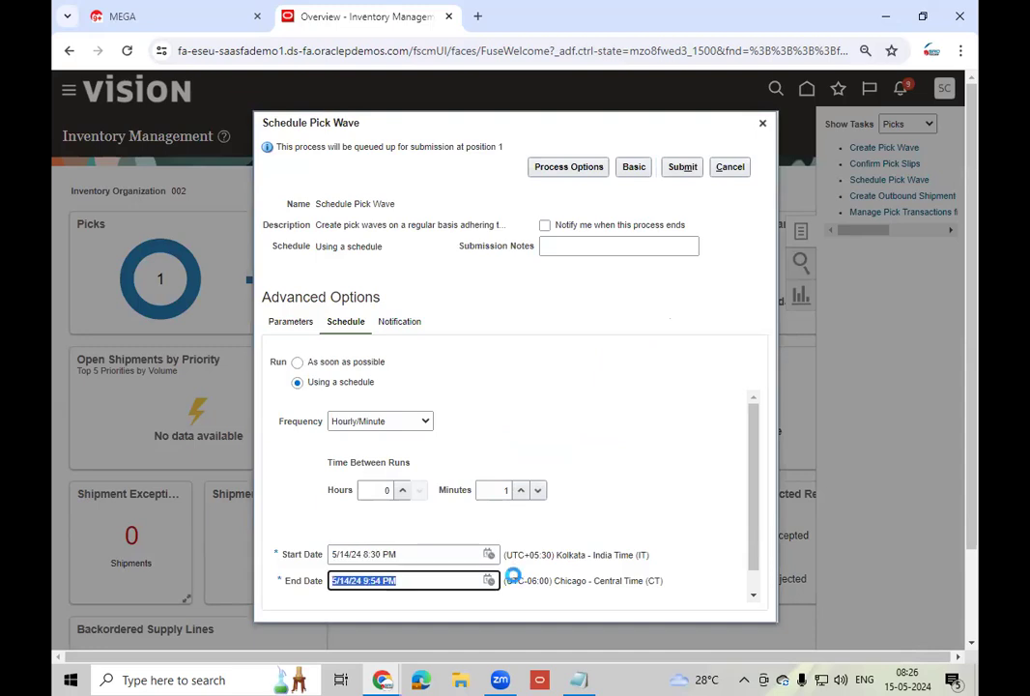
- Set the end date's time zone to Kolkata - India Time
click(489, 581)
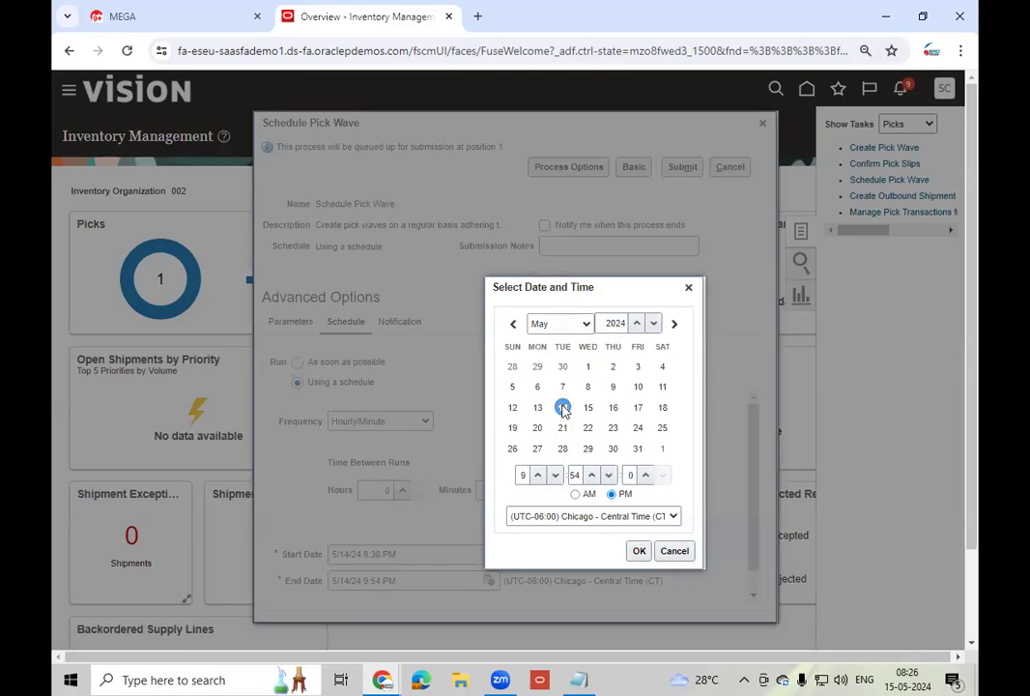
click(643, 522)
drag(781, 305, 781, 454)
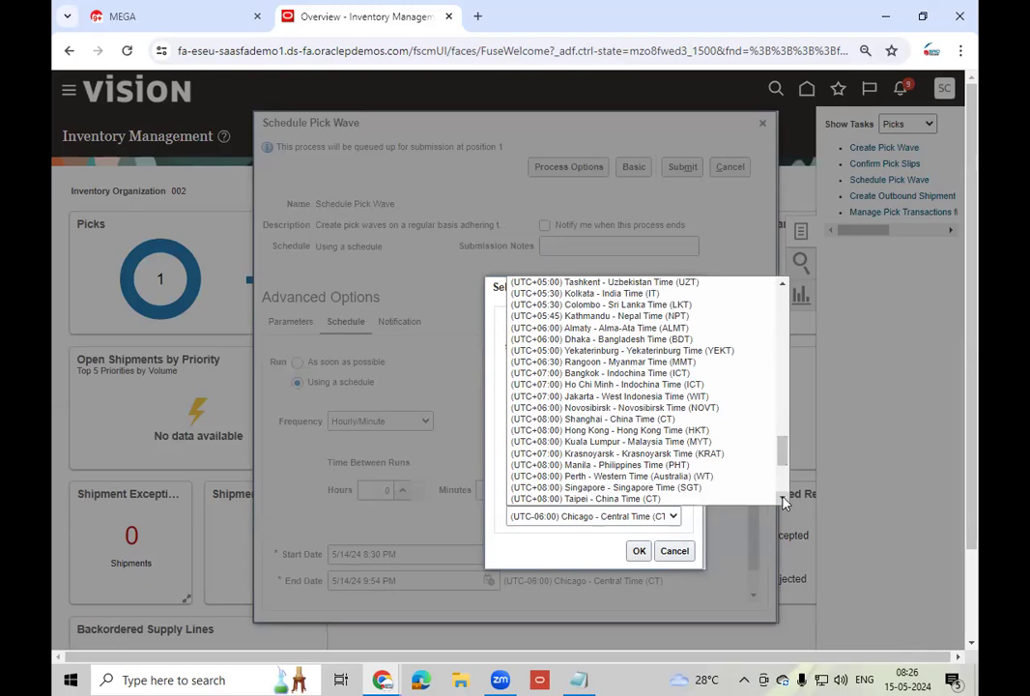
click(595, 295)
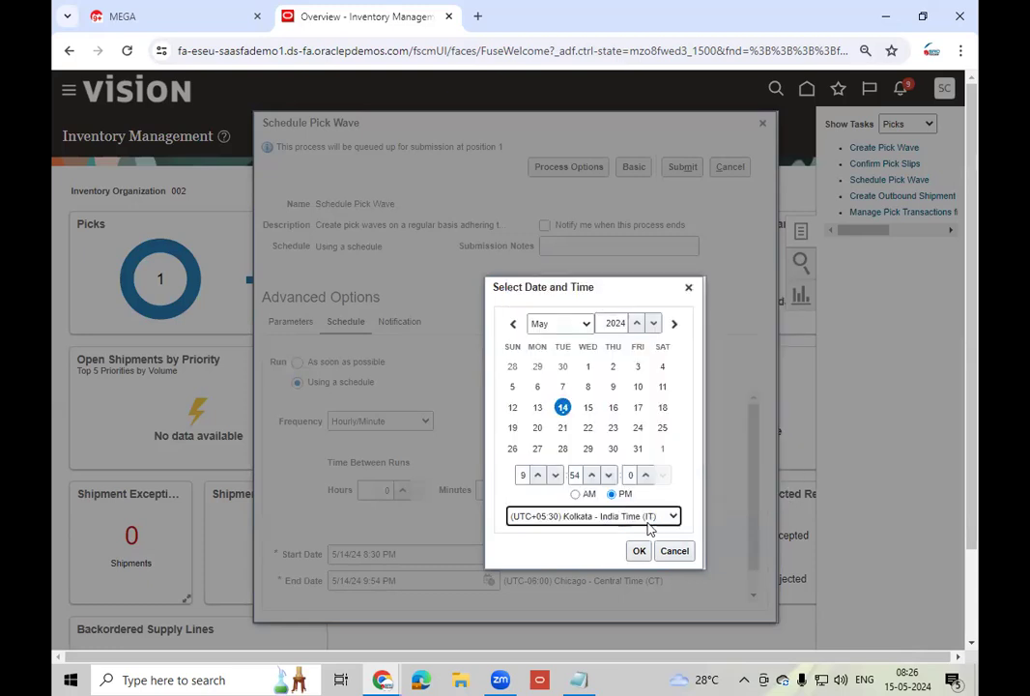
click(640, 551)
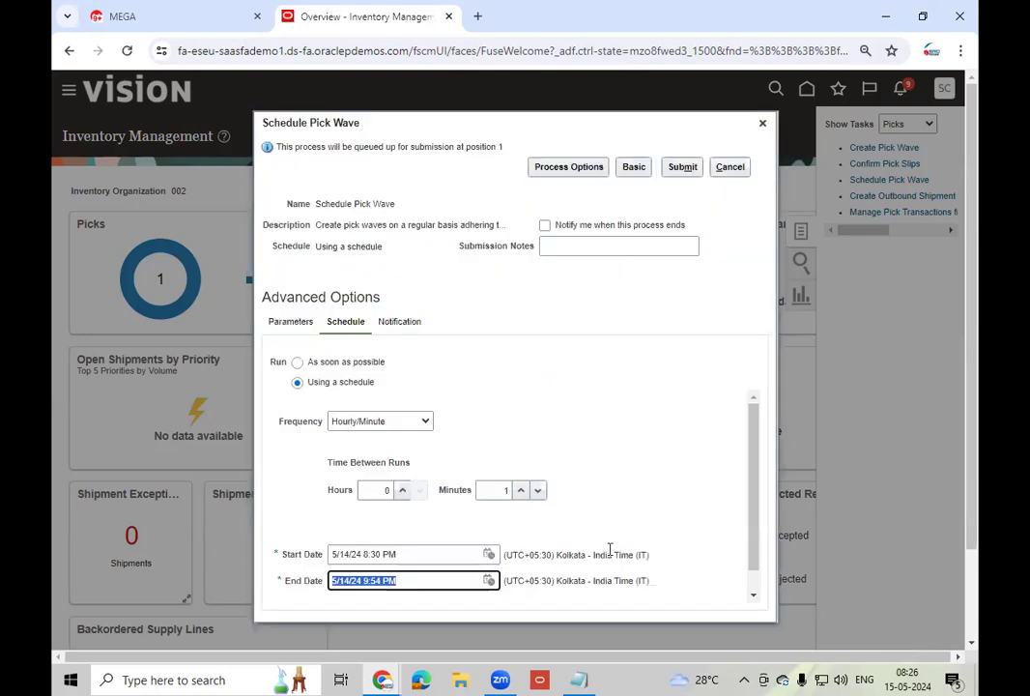
- Change the end date hour to 10, making it 10:54 PM
click(420, 583)
key(BackSpace)
text(10)
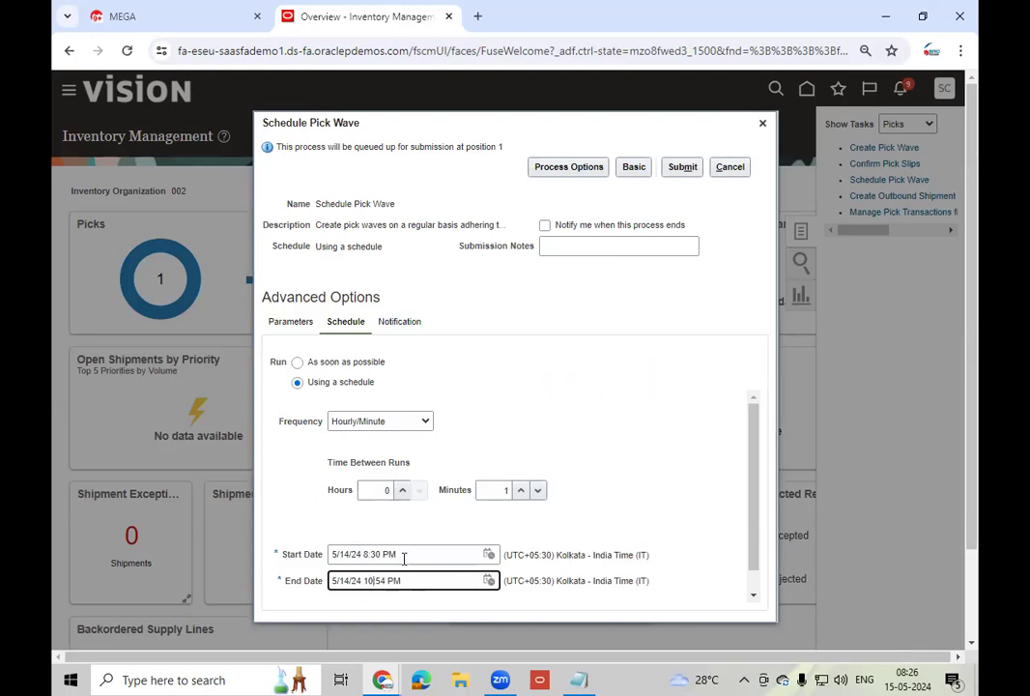
- Switch the start time to 8:30 AM and submit, which fails as not in the future
click(408, 554)
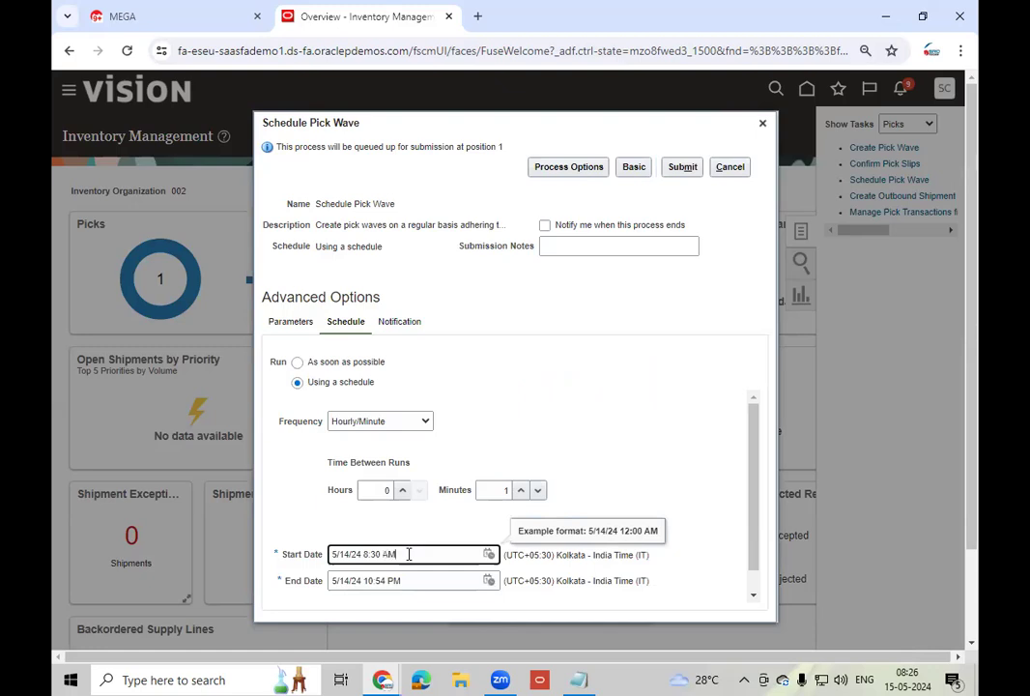
click(609, 435)
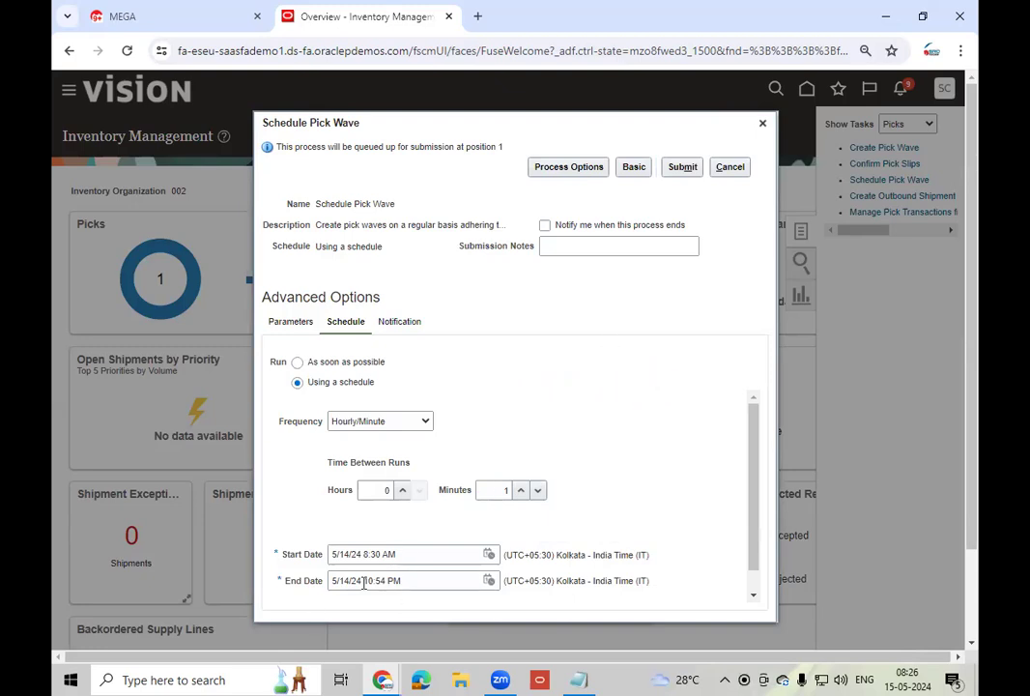
click(682, 166)
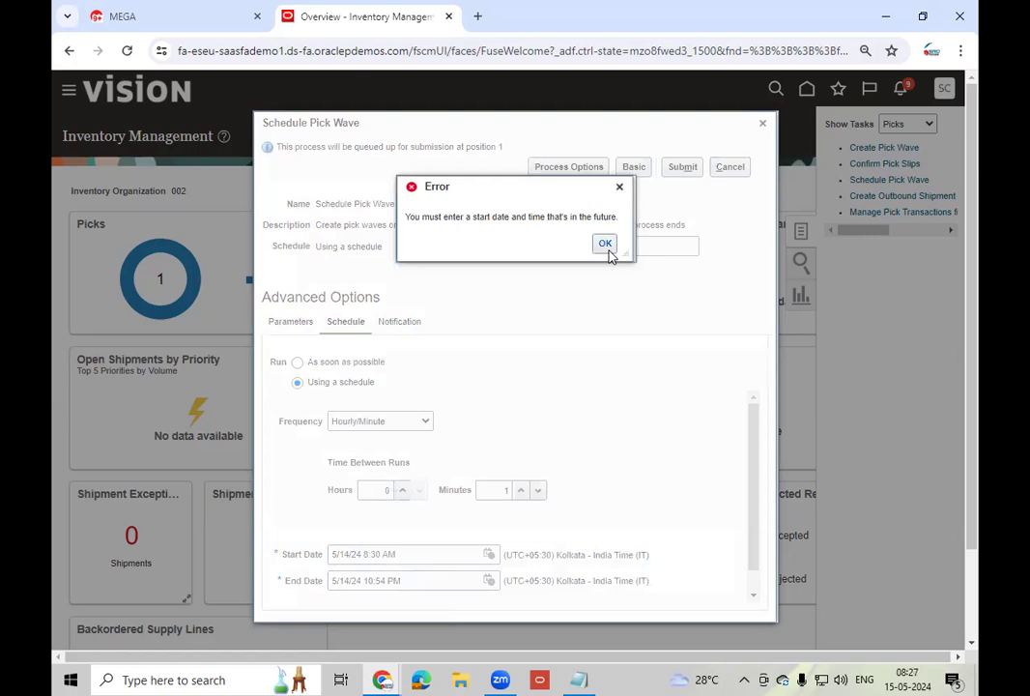
- Dismiss the error and move the start date to 15 May 2024, 8:30 AM
key(Return)
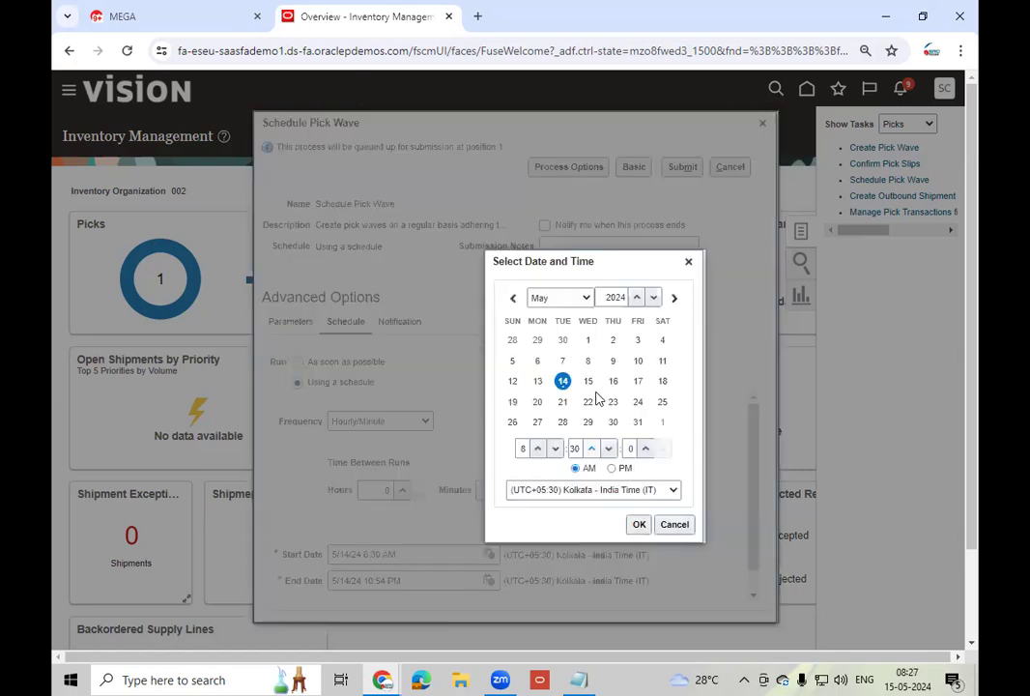
click(639, 524)
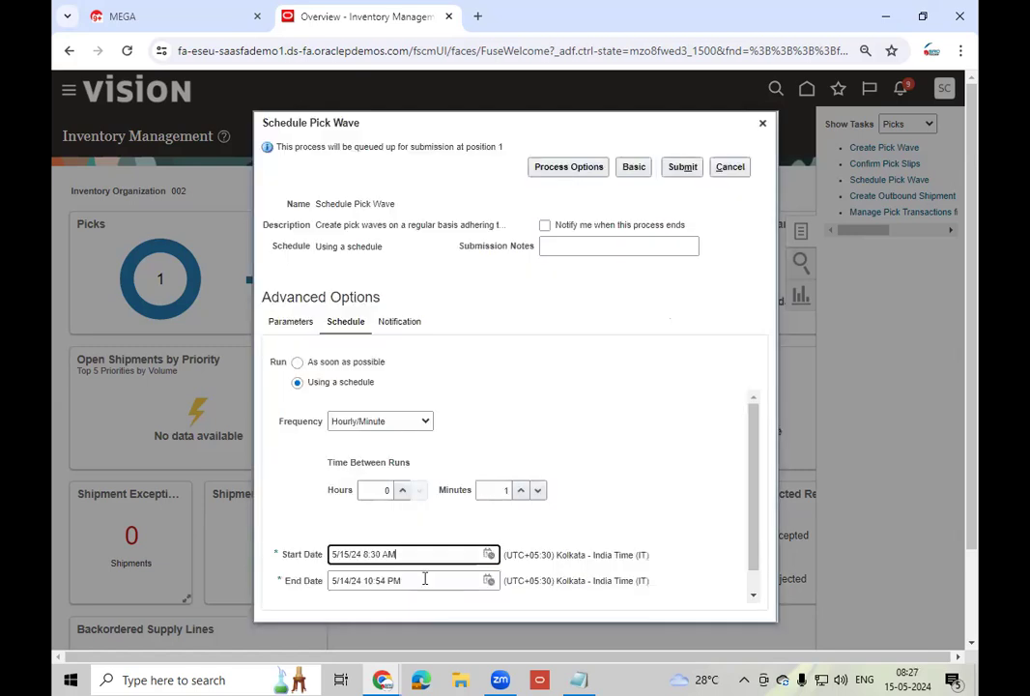
click(683, 167)
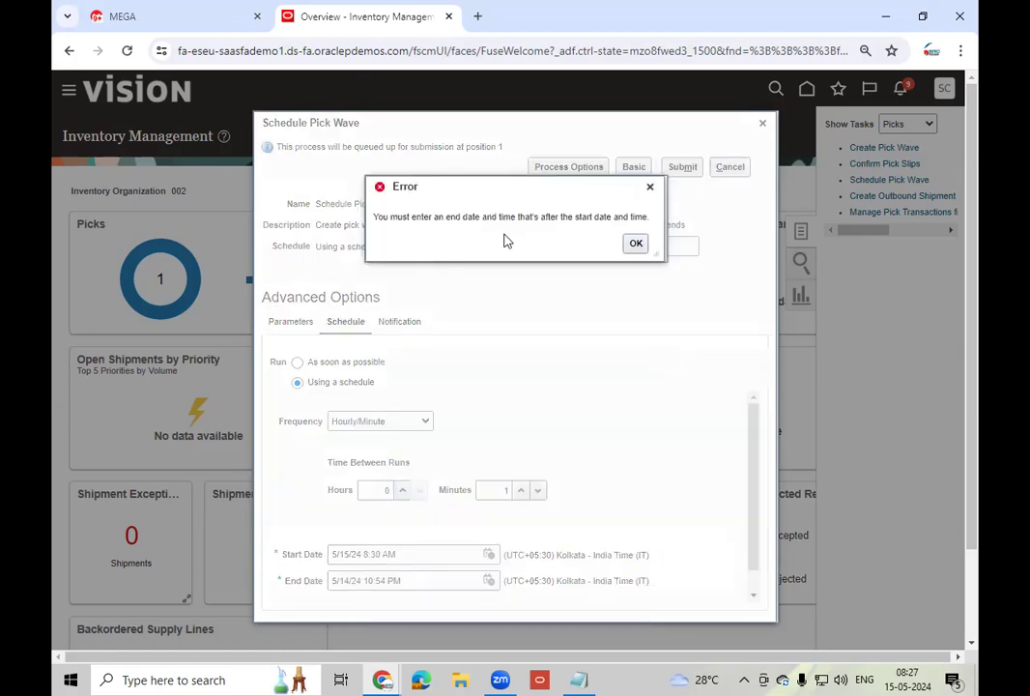
- Move the end date to 15 May 2024 and submit the pick wave schedule
click(490, 581)
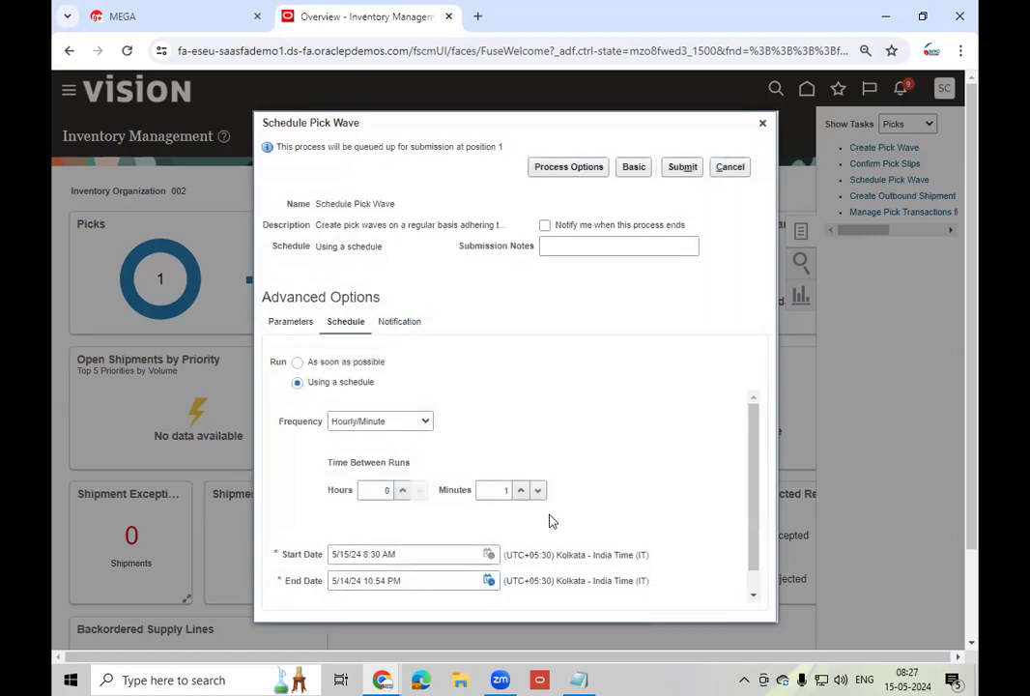
click(587, 407)
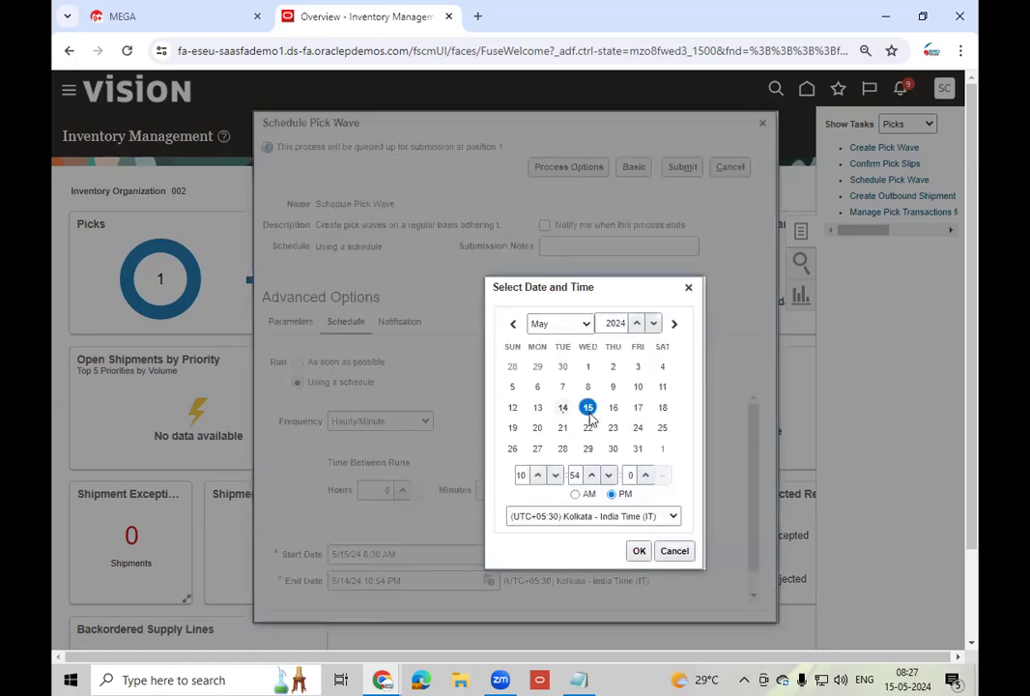
click(637, 550)
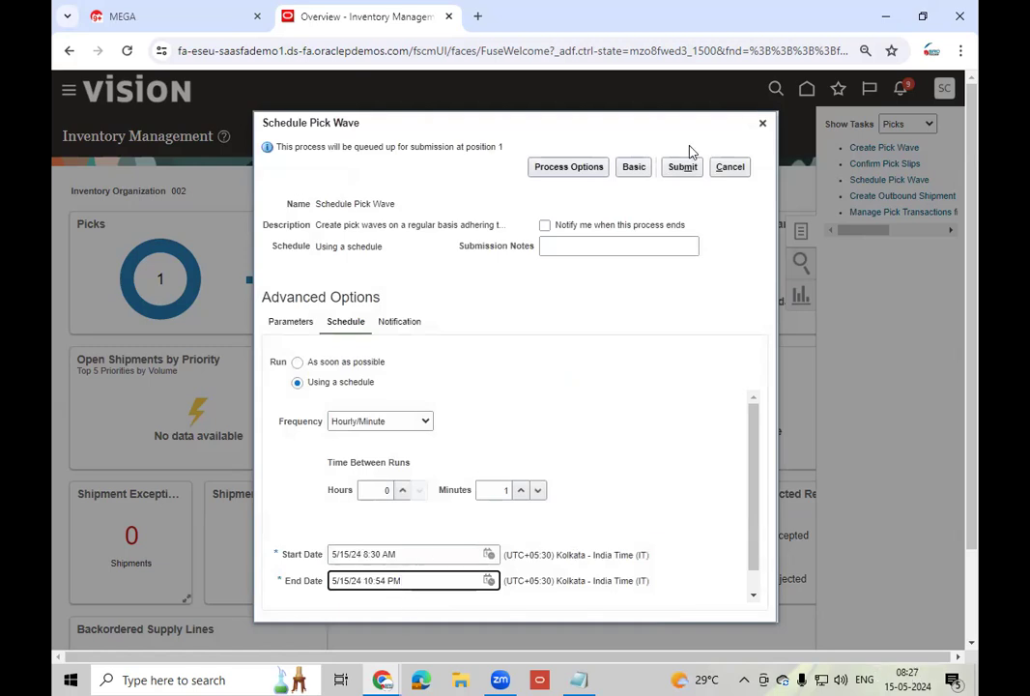
click(680, 168)
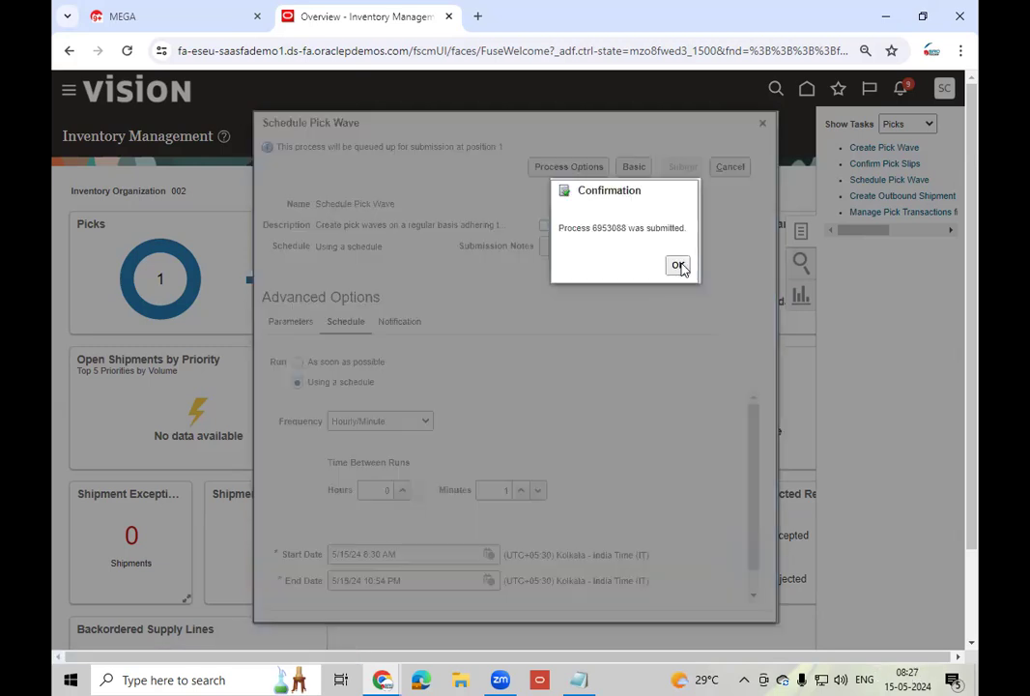
- Acknowledge the submission, then open Order Management and start a new sales order
click(679, 266)
click(809, 90)
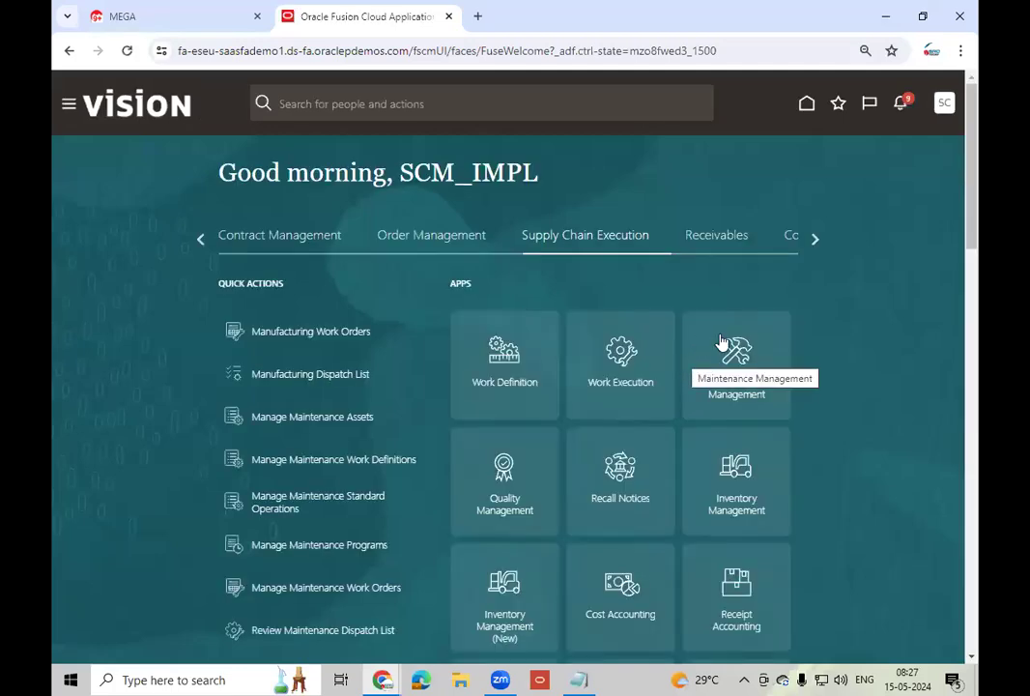
click(433, 241)
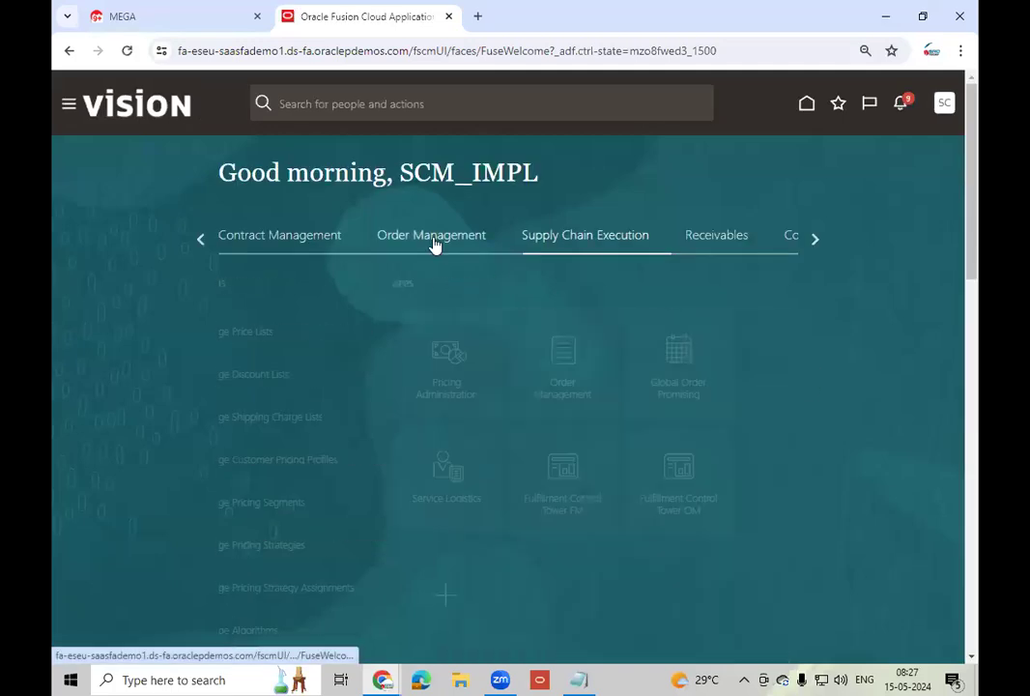
click(635, 392)
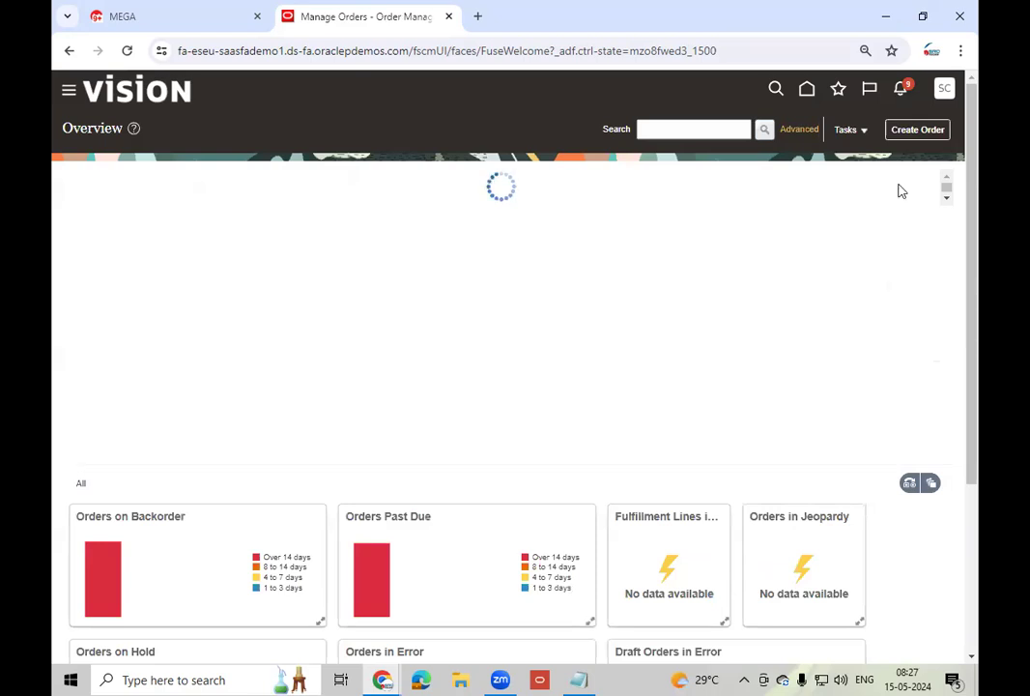
click(926, 133)
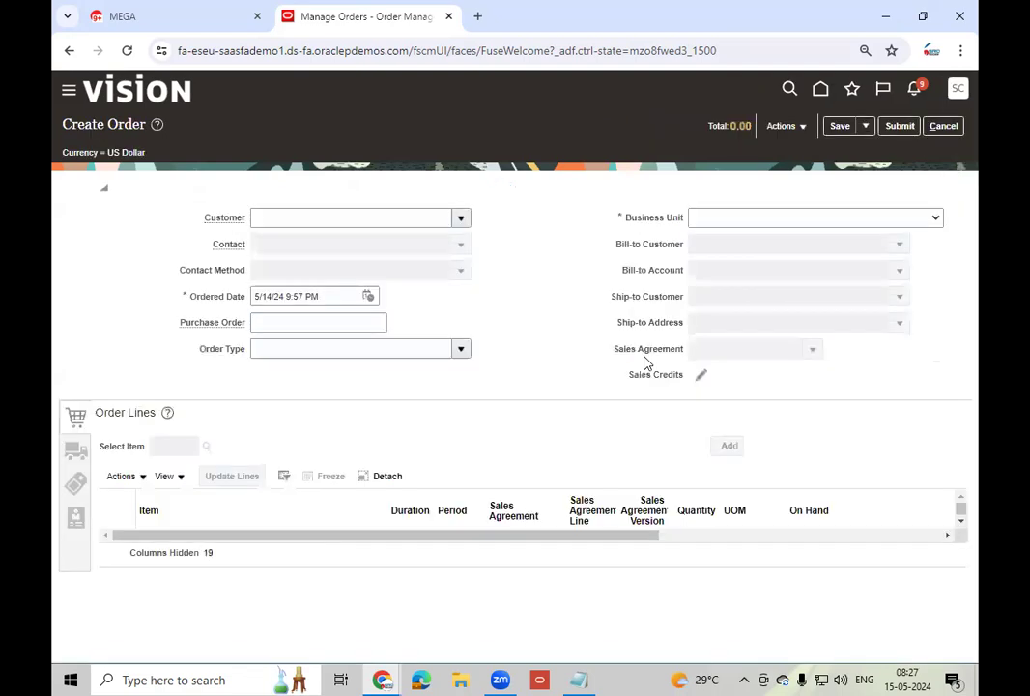
- Start an order for Business World in UAE Business Unit, then cancel and discard it
click(370, 210)
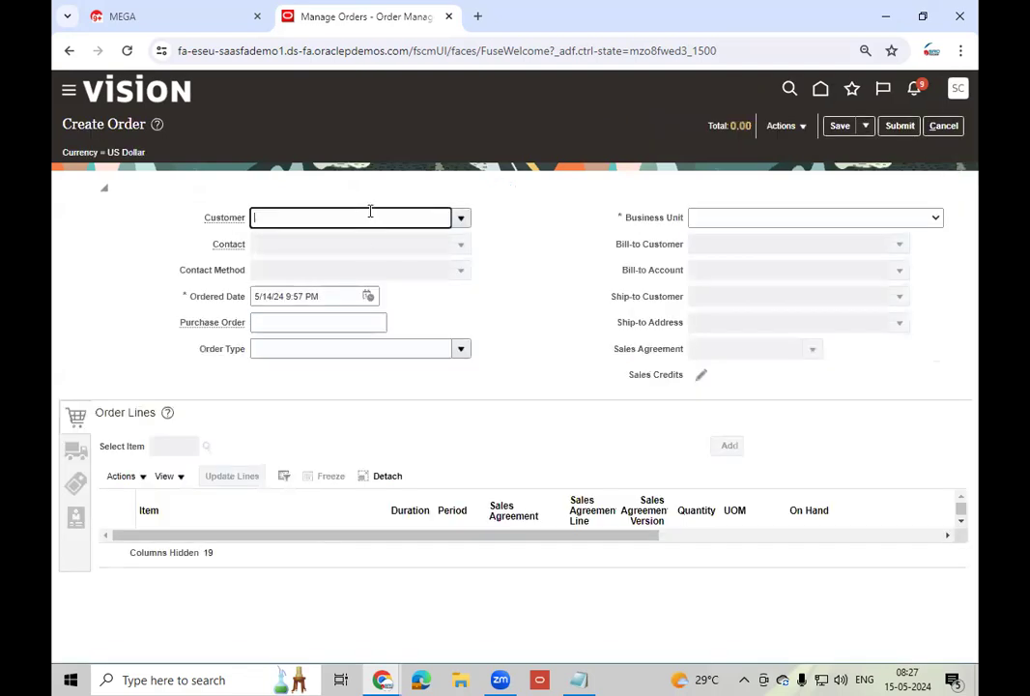
text(Bus)
click(313, 247)
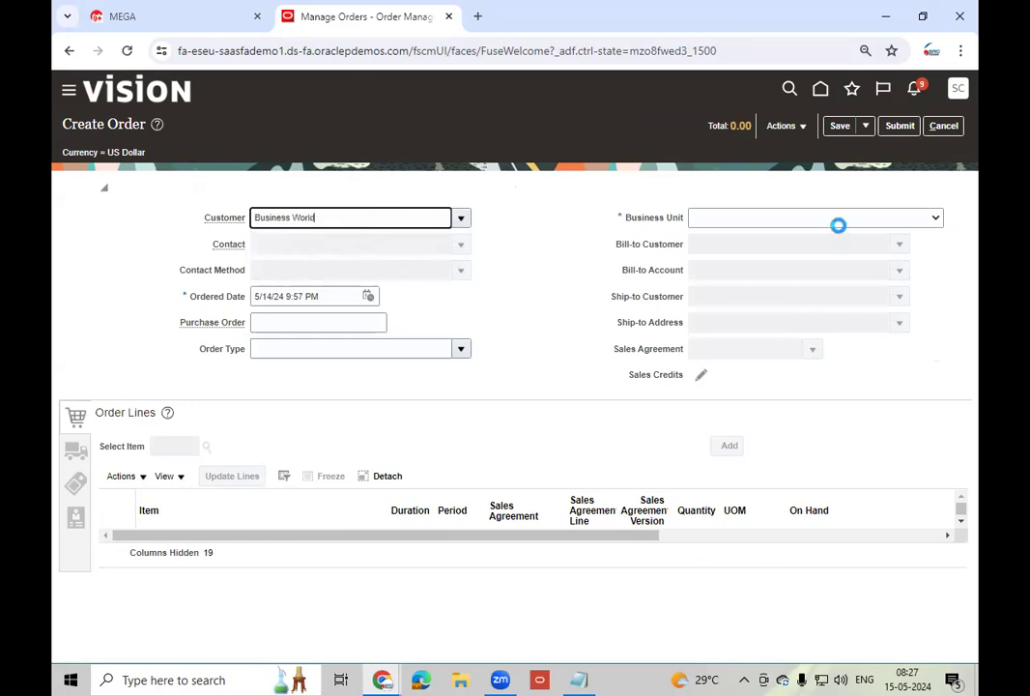
click(837, 223)
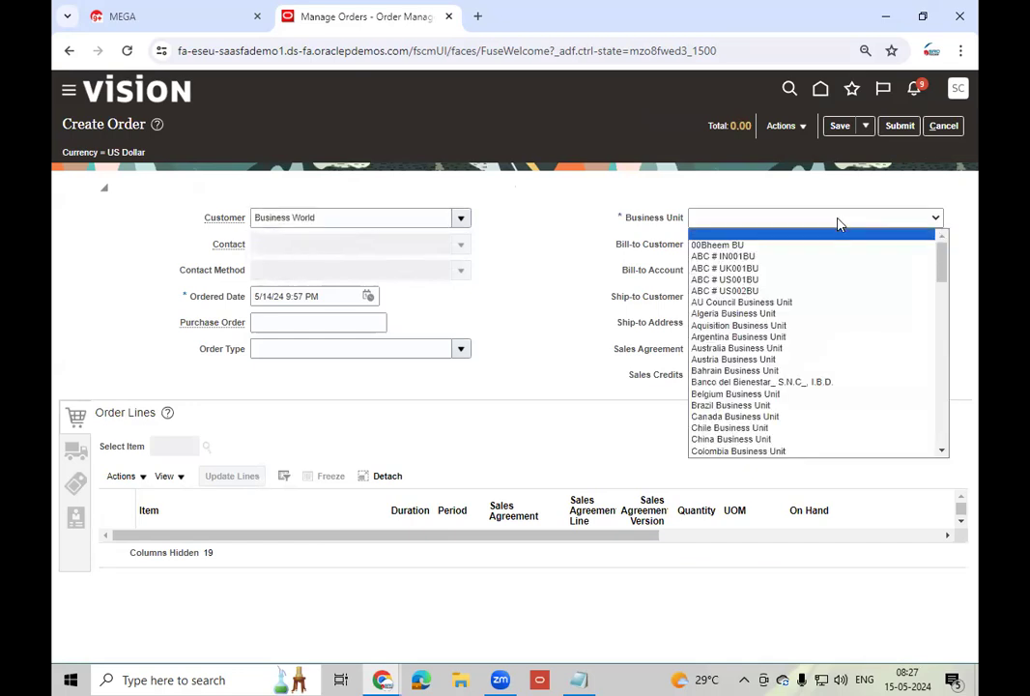
key(u)
key(Down)
key(Up)
key(Return)
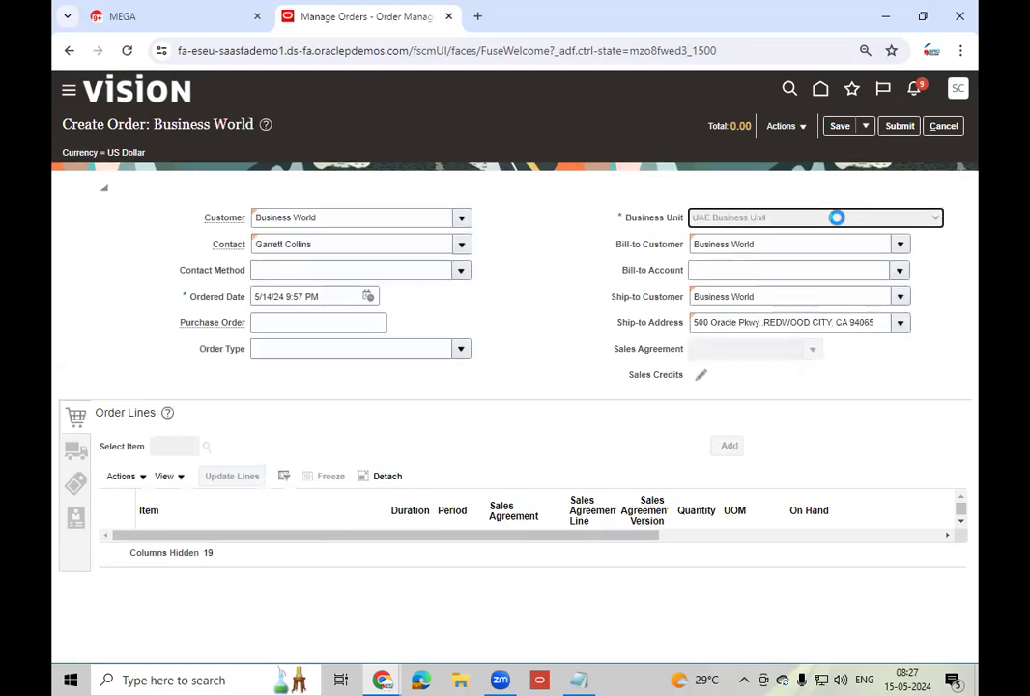
click(942, 126)
click(678, 385)
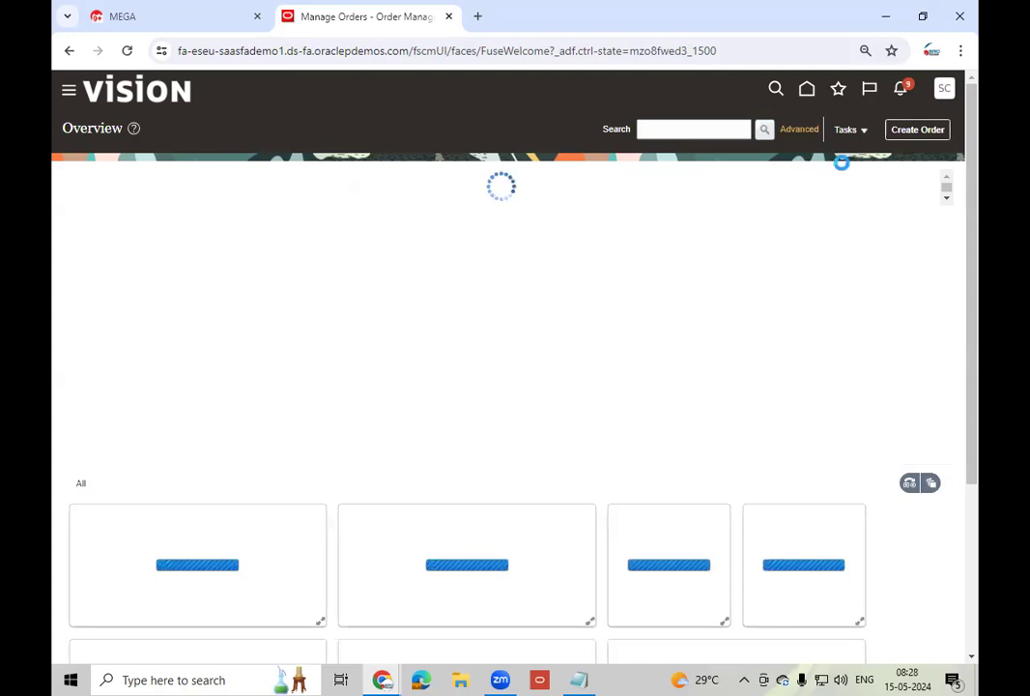
- Start a new sales order with US1 Business Unit as its business unit
click(920, 130)
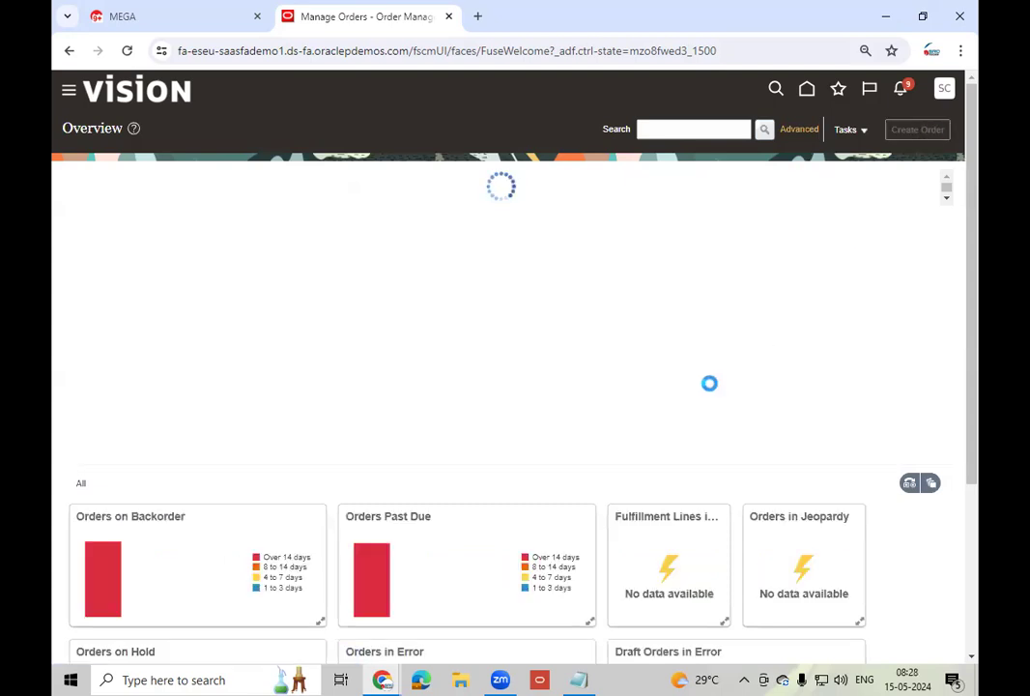
click(740, 223)
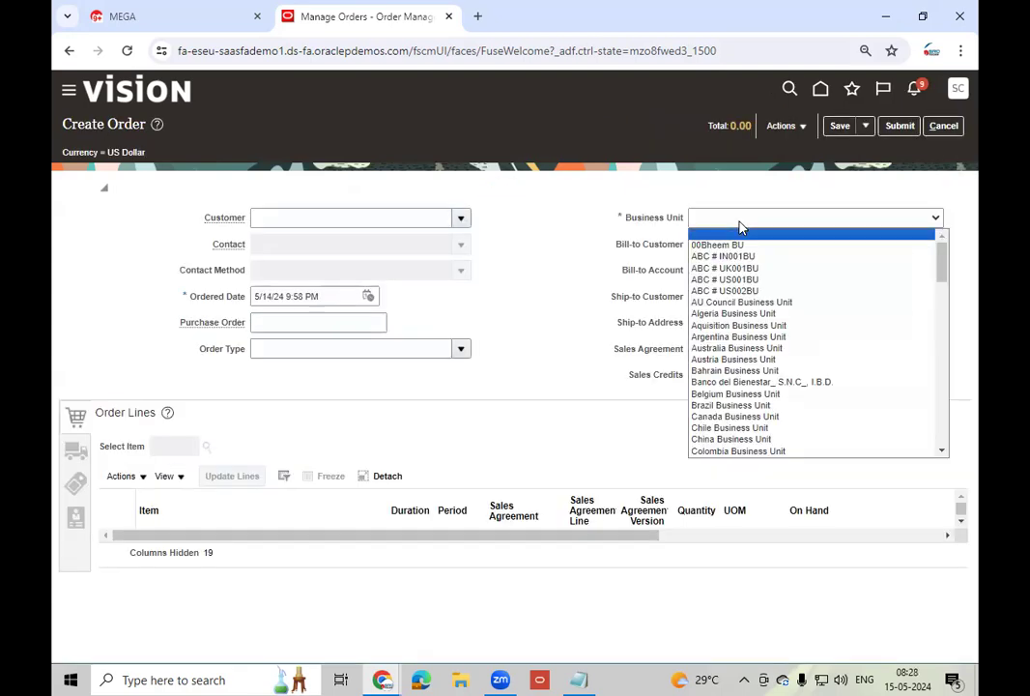
key(u)
key(u)
key(u)
key(u)
key(u)
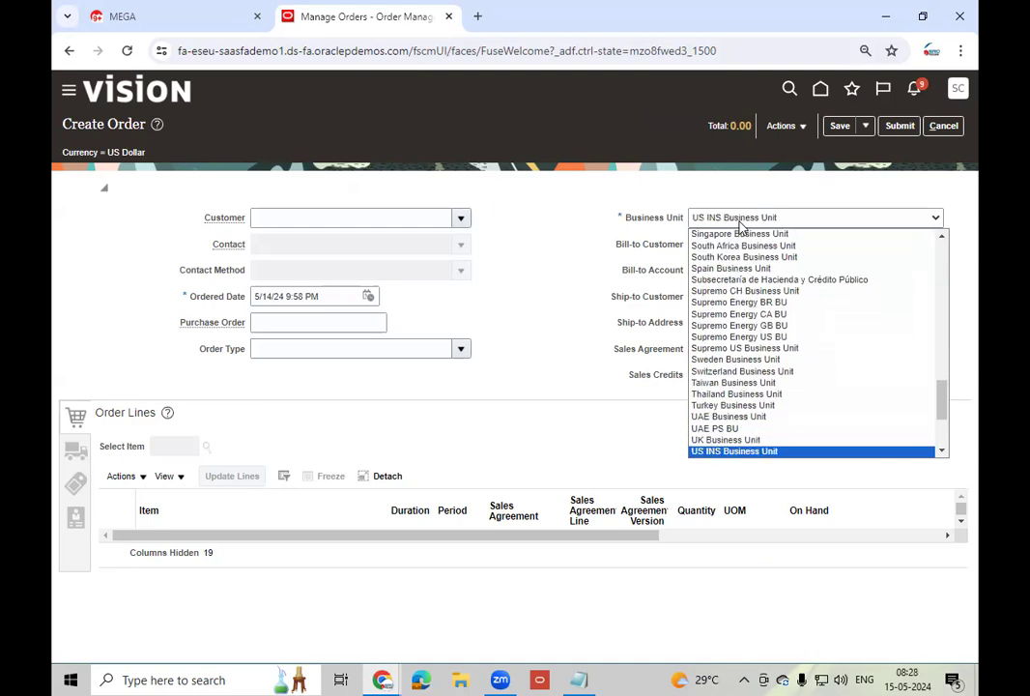
click(940, 452)
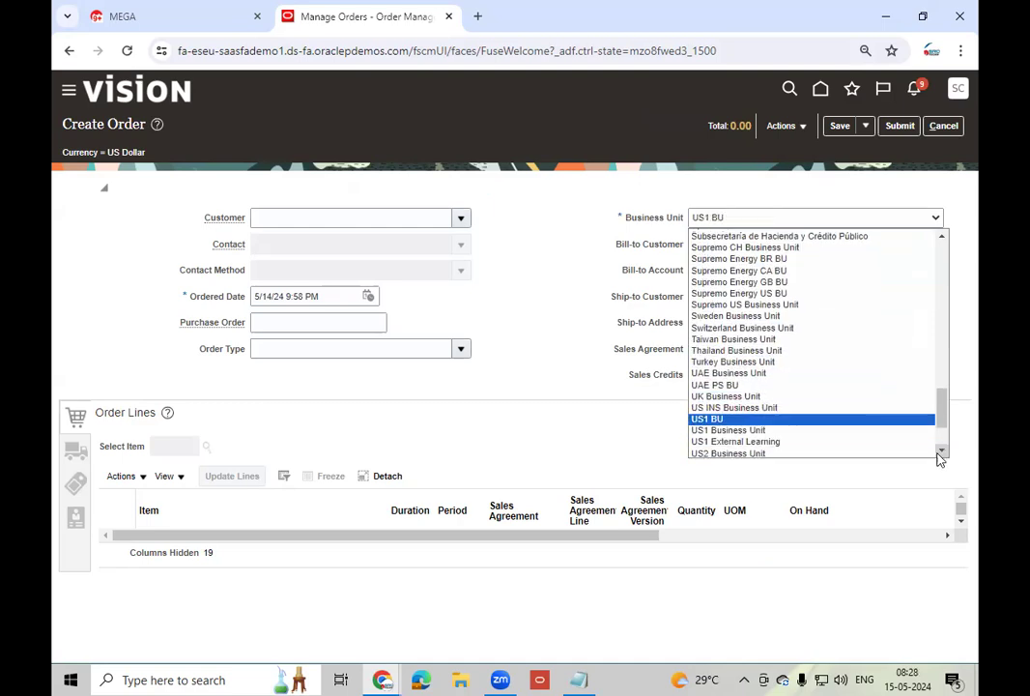
click(772, 430)
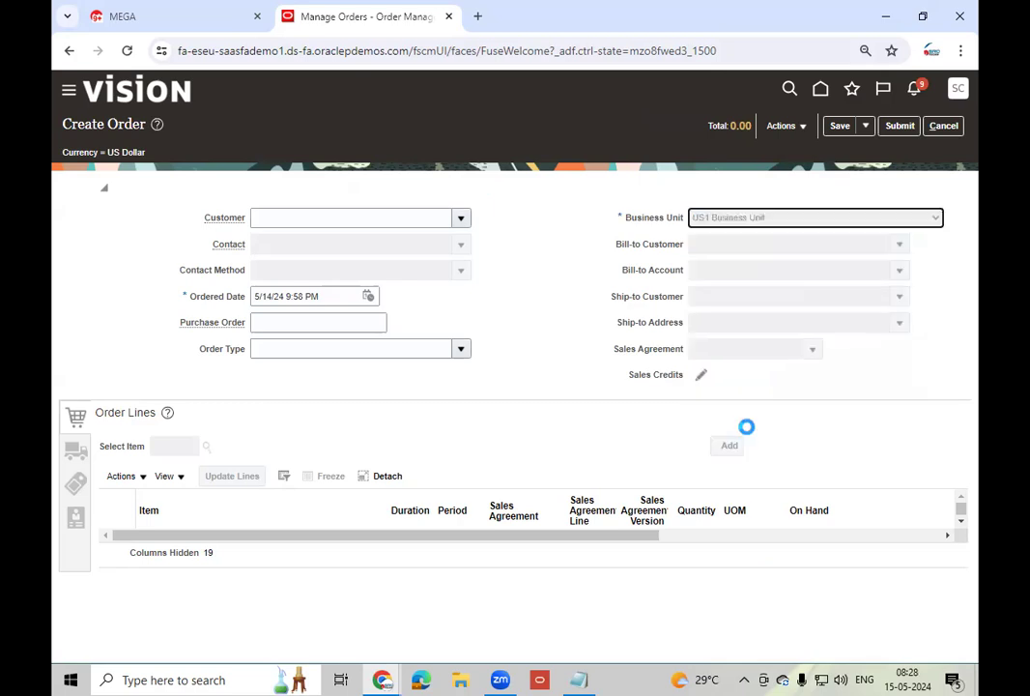
- Set the order's customer to Business World by searching 'busi'
click(333, 216)
text(busi)
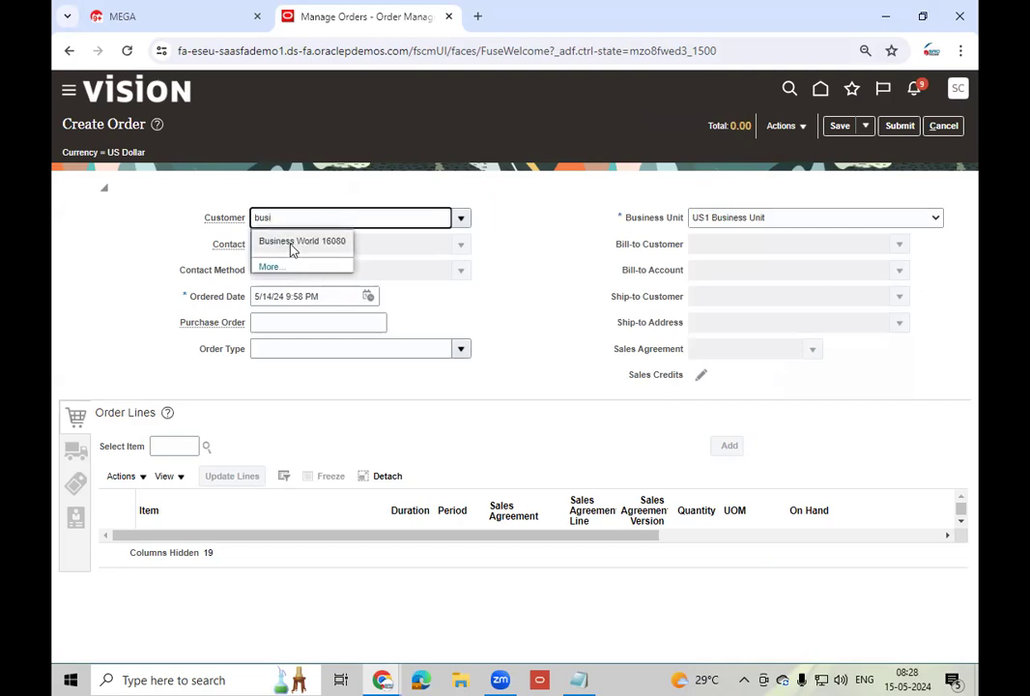
click(297, 244)
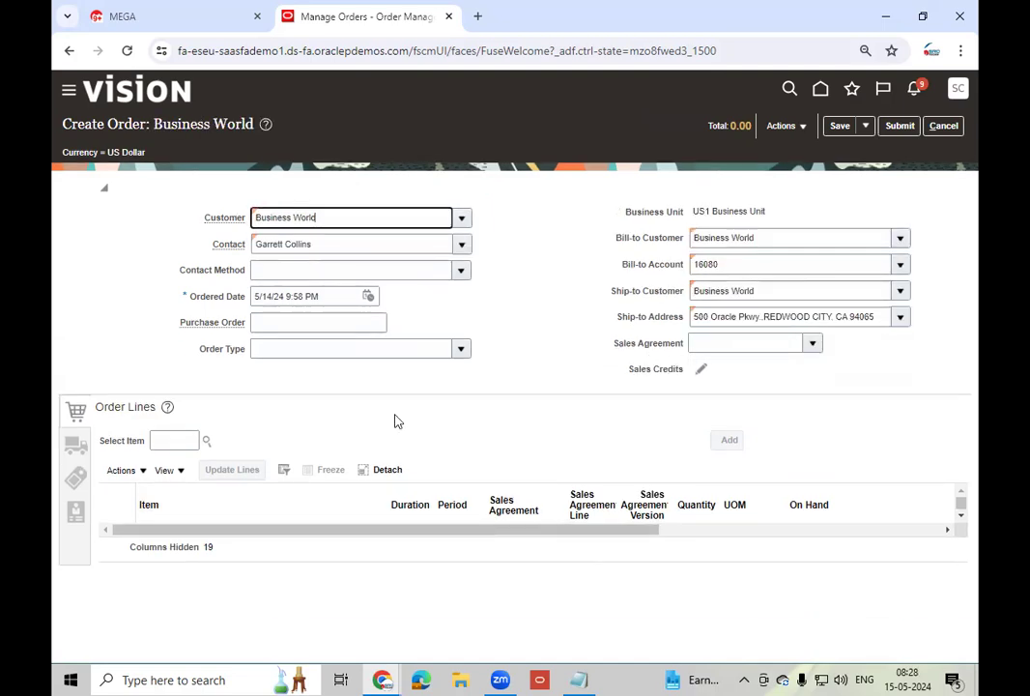
- Add a line for 2 Ea of AS00101 Alliance Premium Software, totalling 600.00, and show its shipment details
click(169, 440)
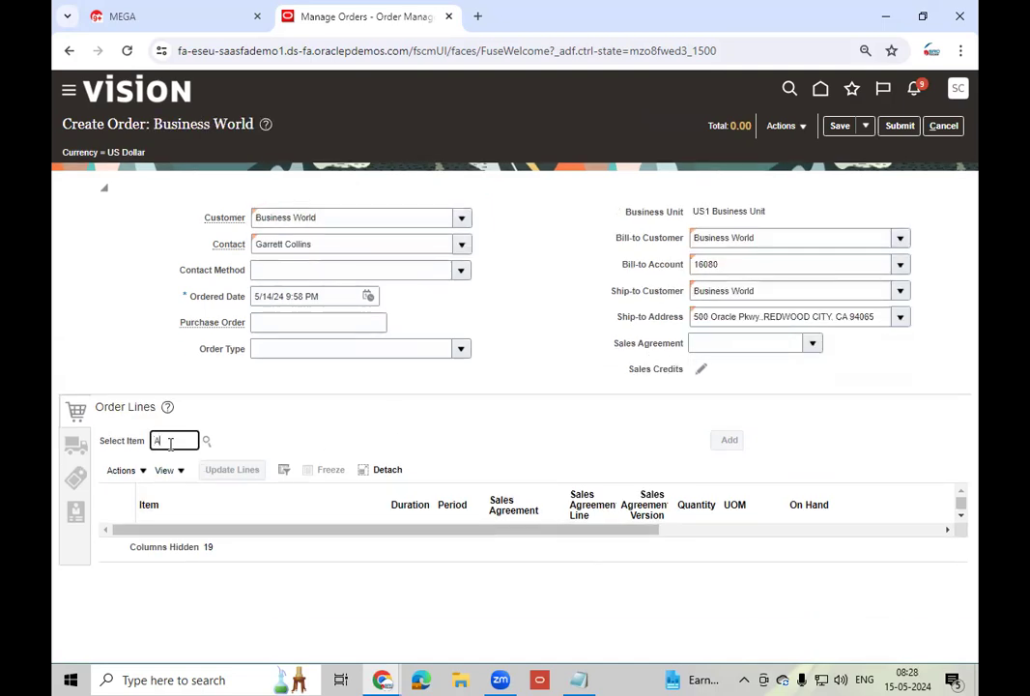
key(Tab)
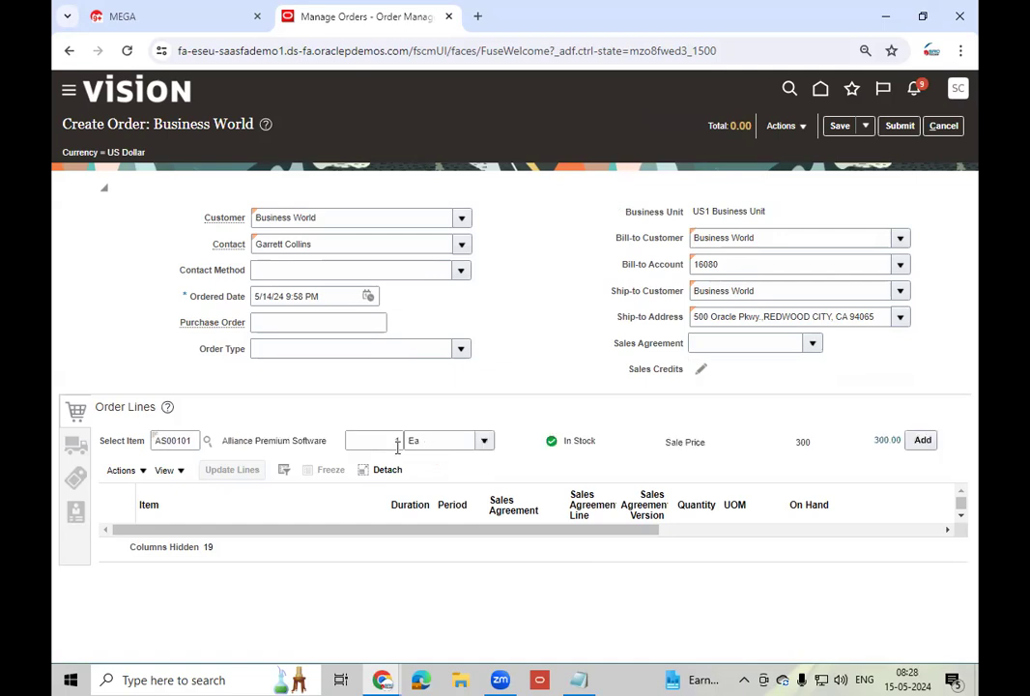
click(399, 442)
text(2)
key(Tab)
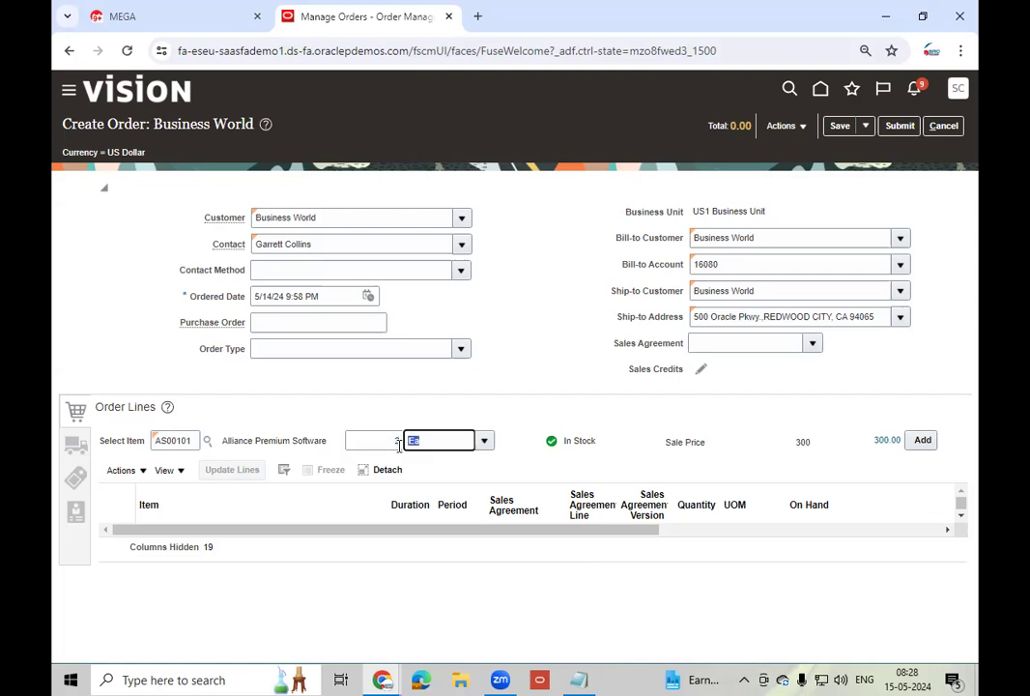
click(923, 442)
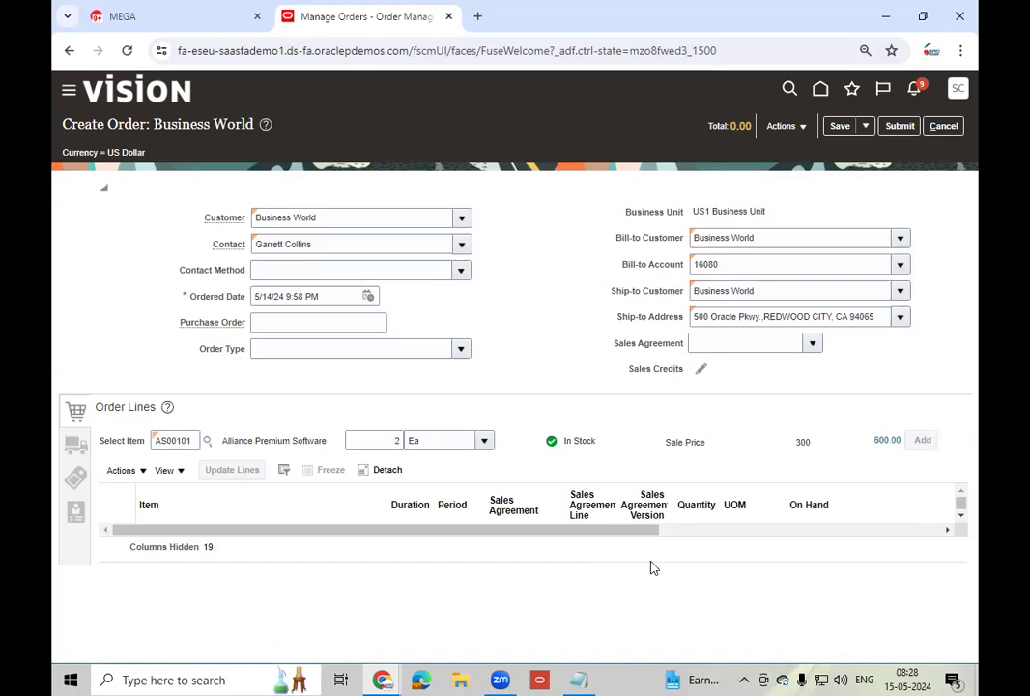
click(70, 440)
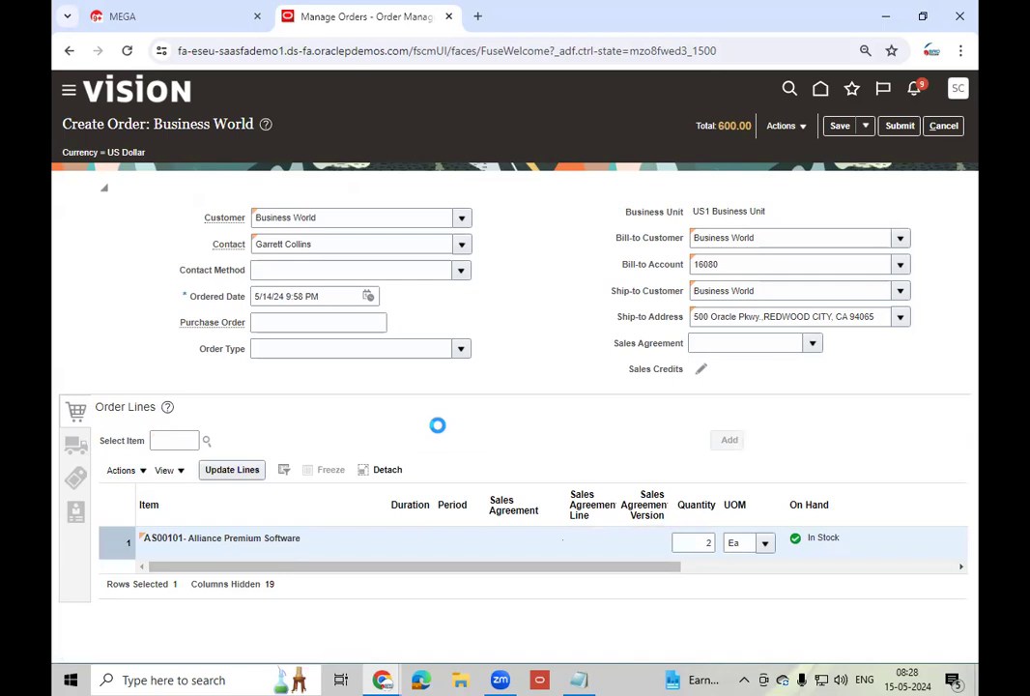
- Ship the line by DHL Air Next day air from warehouse 002 - Atlanta, then submit the order
click(795, 536)
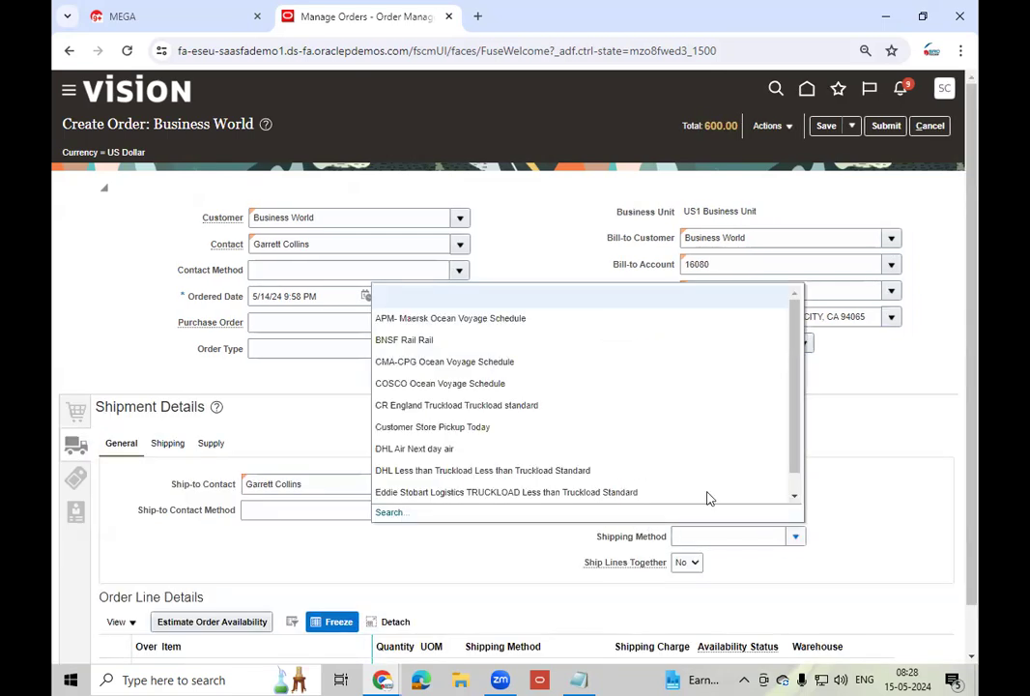
click(480, 452)
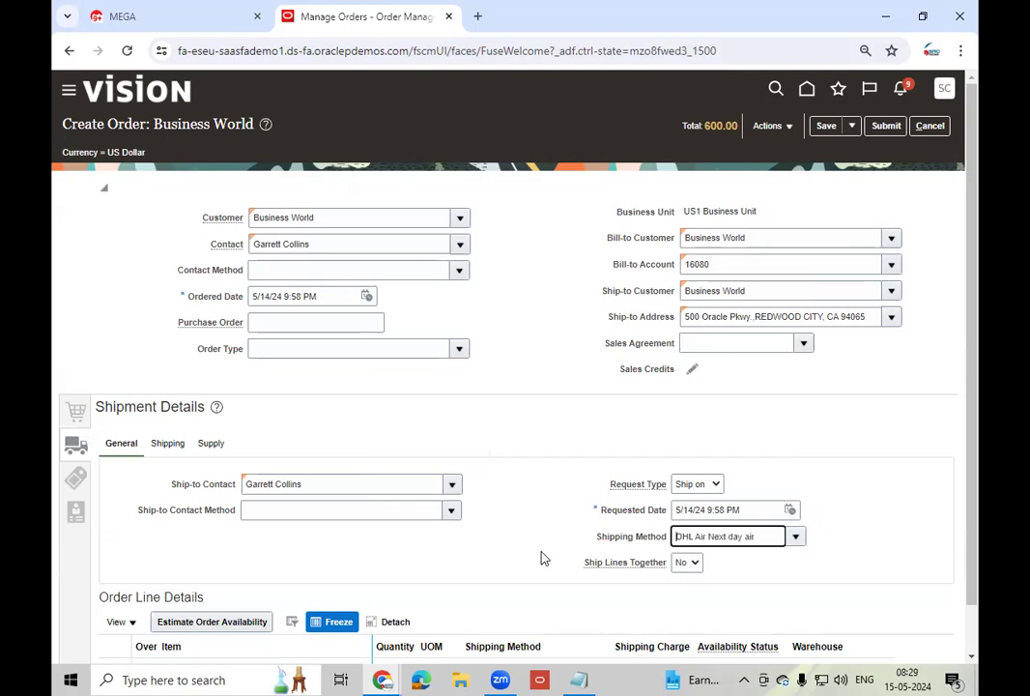
click(215, 446)
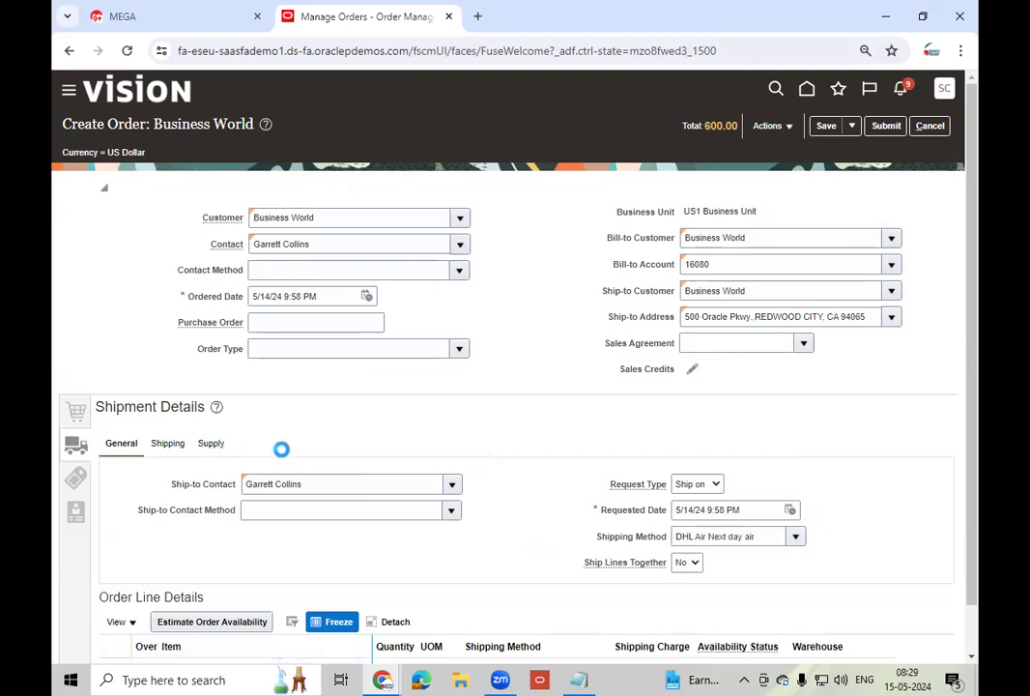
click(279, 480)
text(002)
key(Tab)
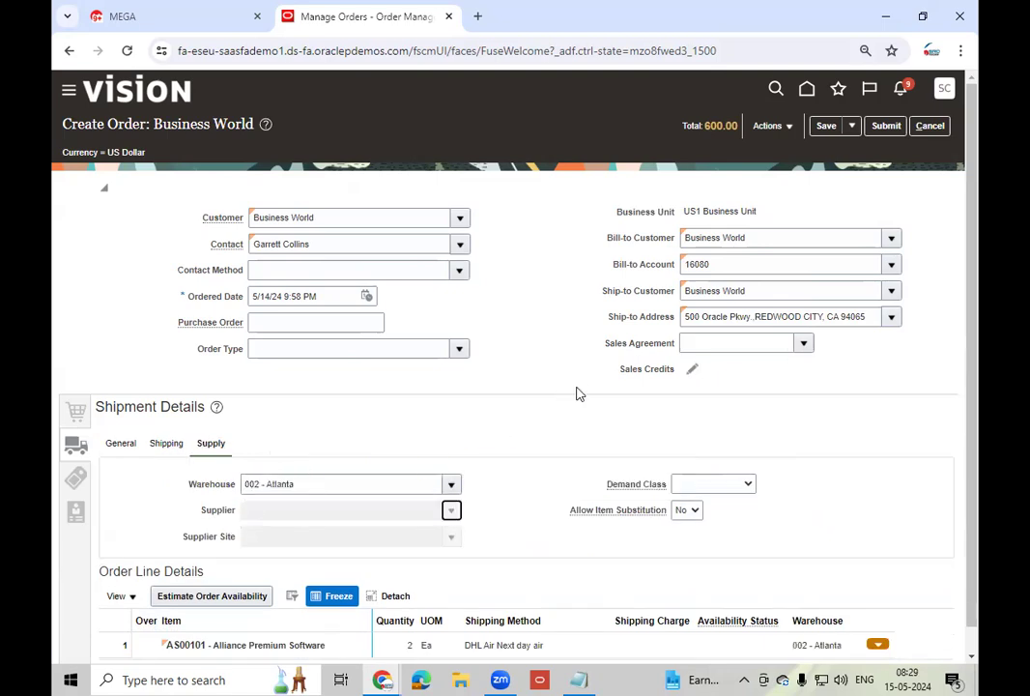
click(886, 125)
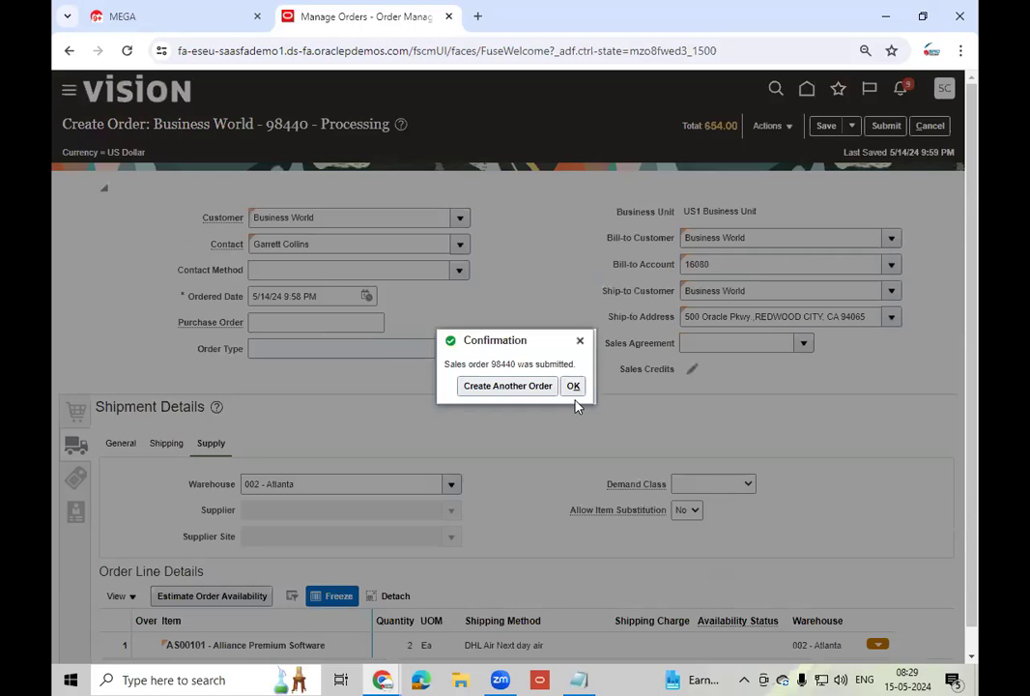
- Acknowledge the submission of order 98440 and refresh until the AS00101 line shows Scheduled
click(573, 385)
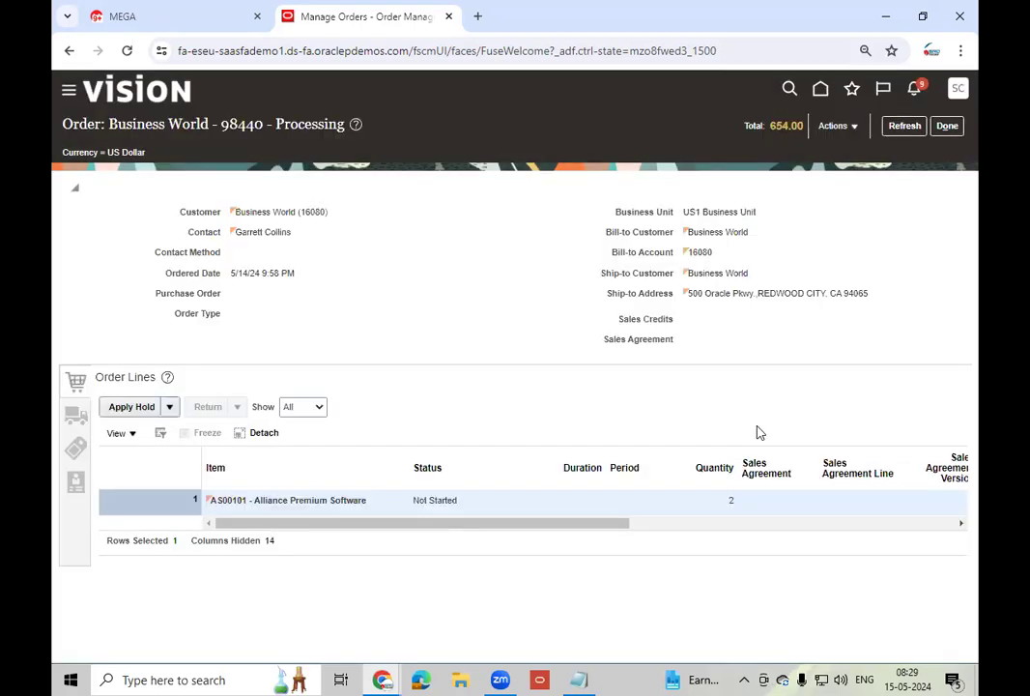
click(904, 127)
click(899, 131)
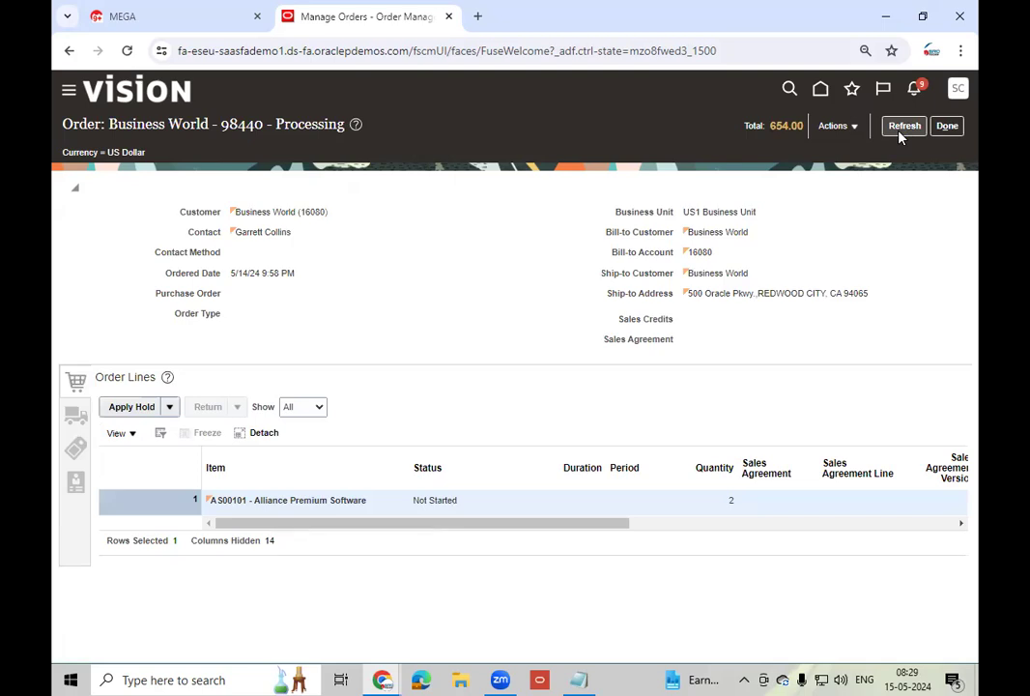
click(899, 135)
click(898, 134)
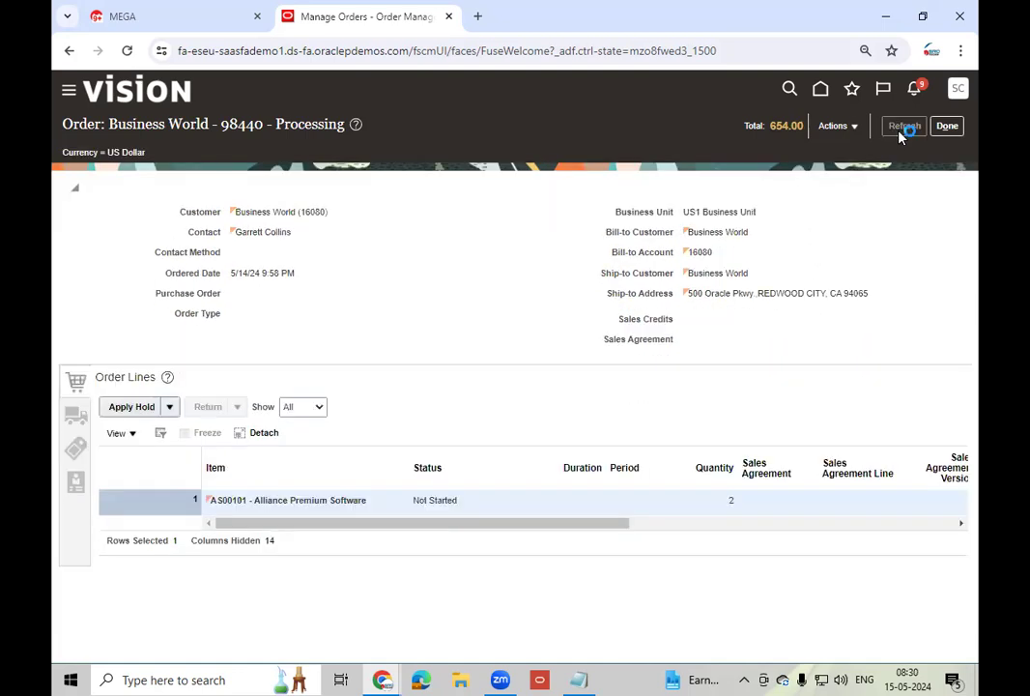
click(899, 134)
click(899, 134)
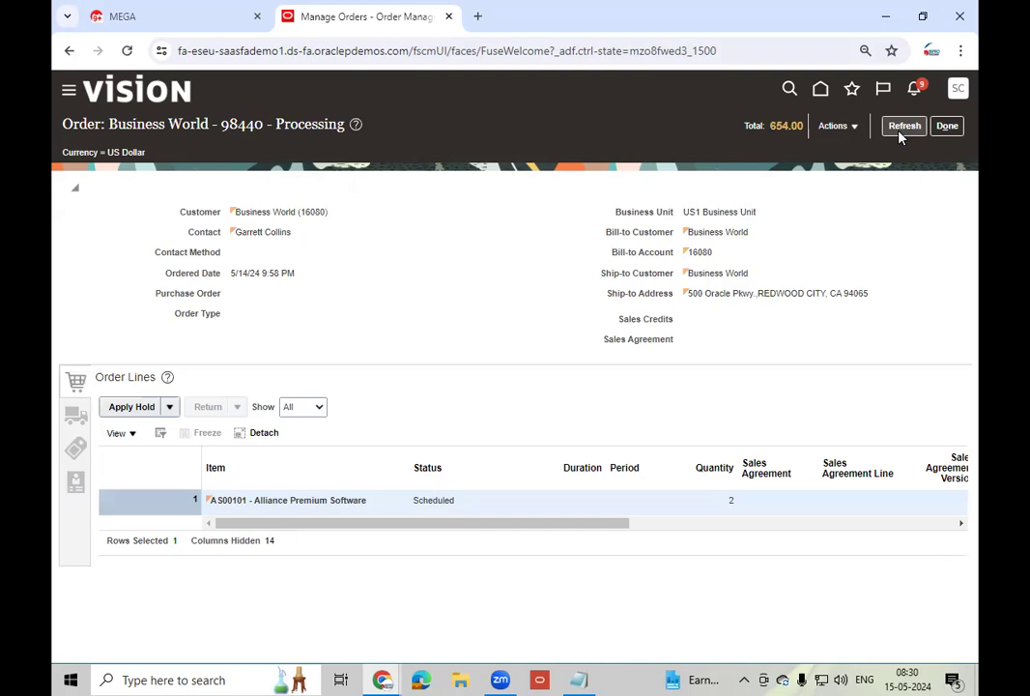
- Refresh order 98440 repeatedly until the AS00101 line passes Reserved and reads Awaiting Shipping
click(898, 134)
click(899, 133)
click(898, 133)
click(899, 133)
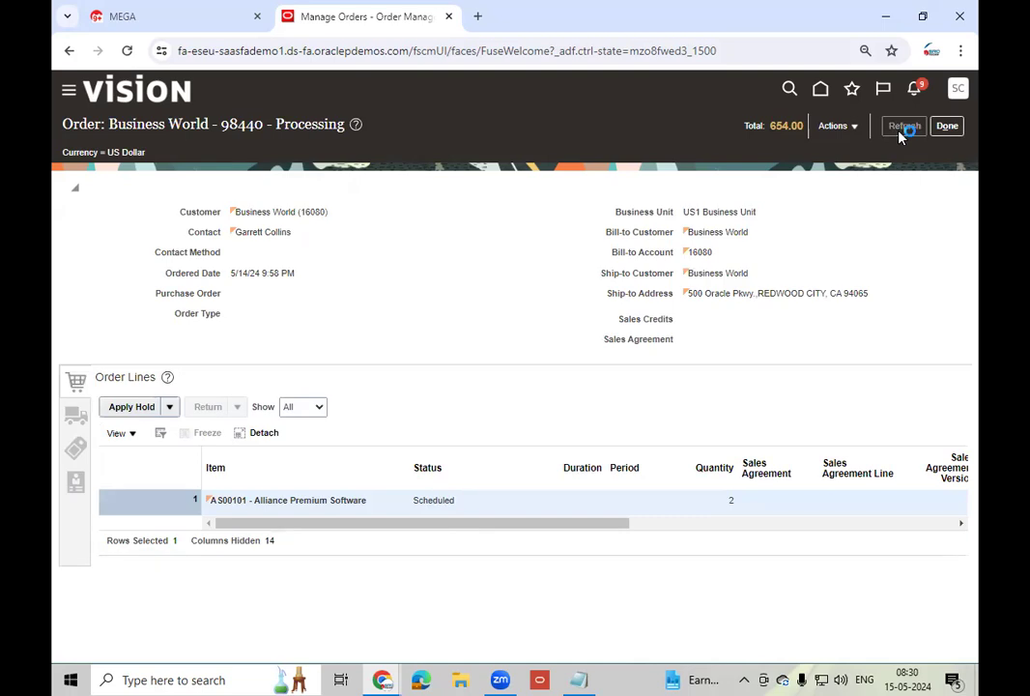
click(898, 134)
click(898, 133)
click(898, 134)
click(898, 134)
click(898, 134)
click(899, 133)
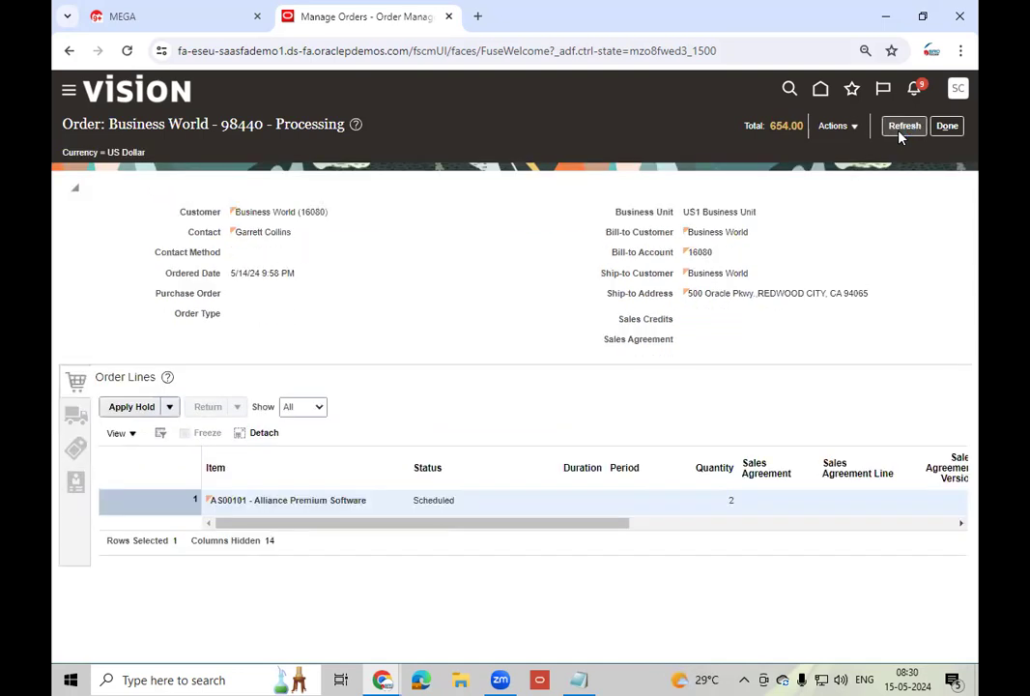
click(898, 134)
click(891, 133)
click(904, 128)
click(904, 128)
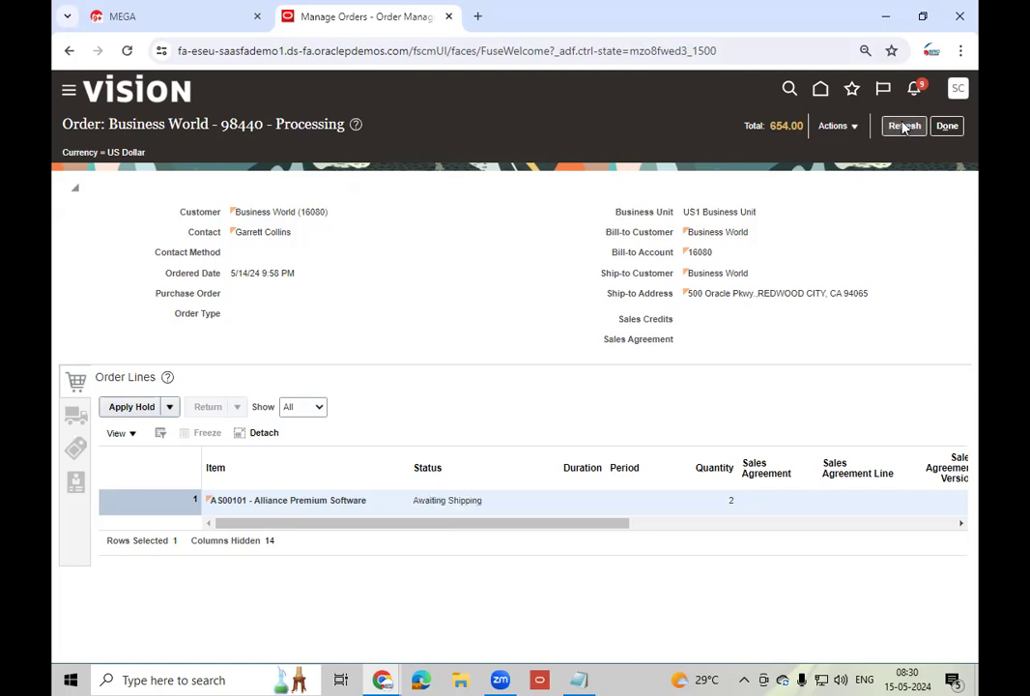
- Refresh order 98440 repeatedly until the AS00101 line changes from Awaiting Shipping to Shipped
click(904, 127)
click(903, 128)
click(903, 127)
click(903, 128)
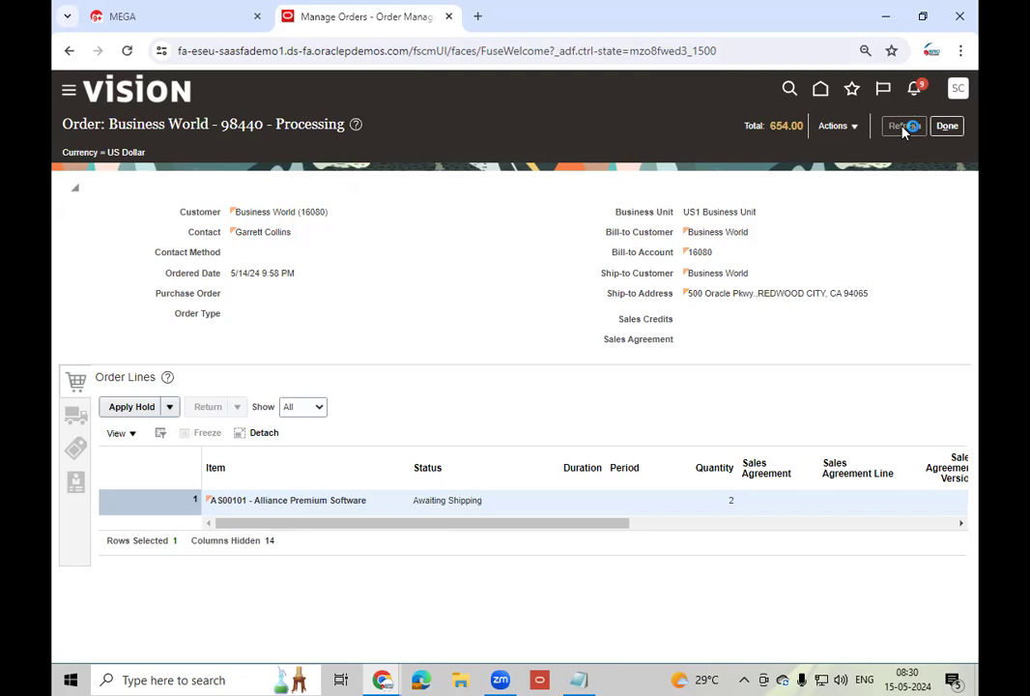
click(903, 127)
click(904, 128)
click(903, 128)
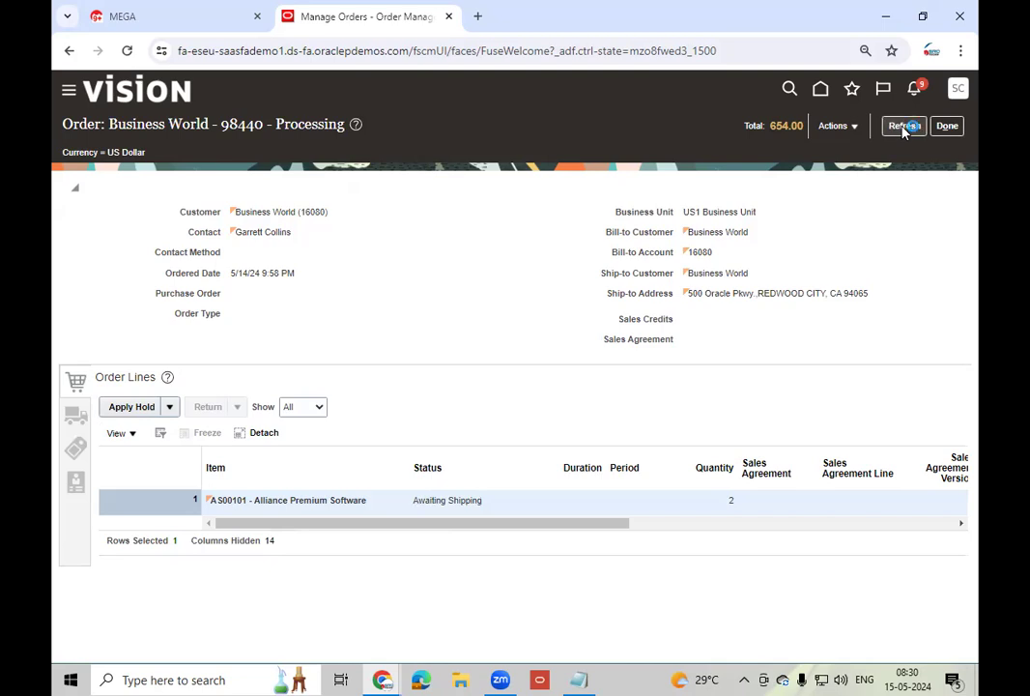
click(904, 127)
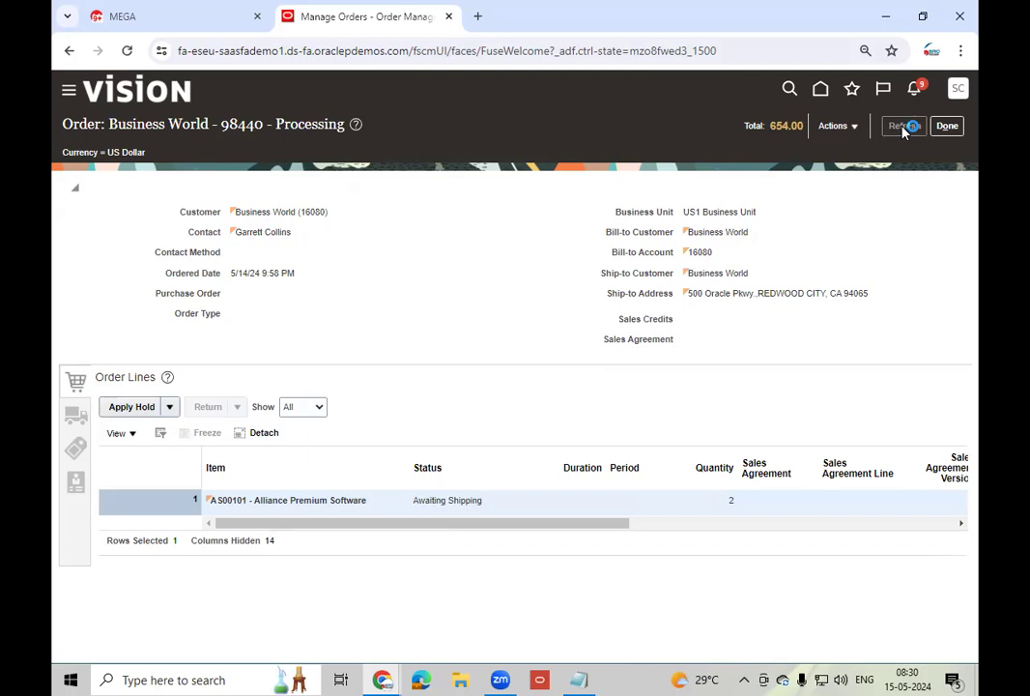
click(904, 128)
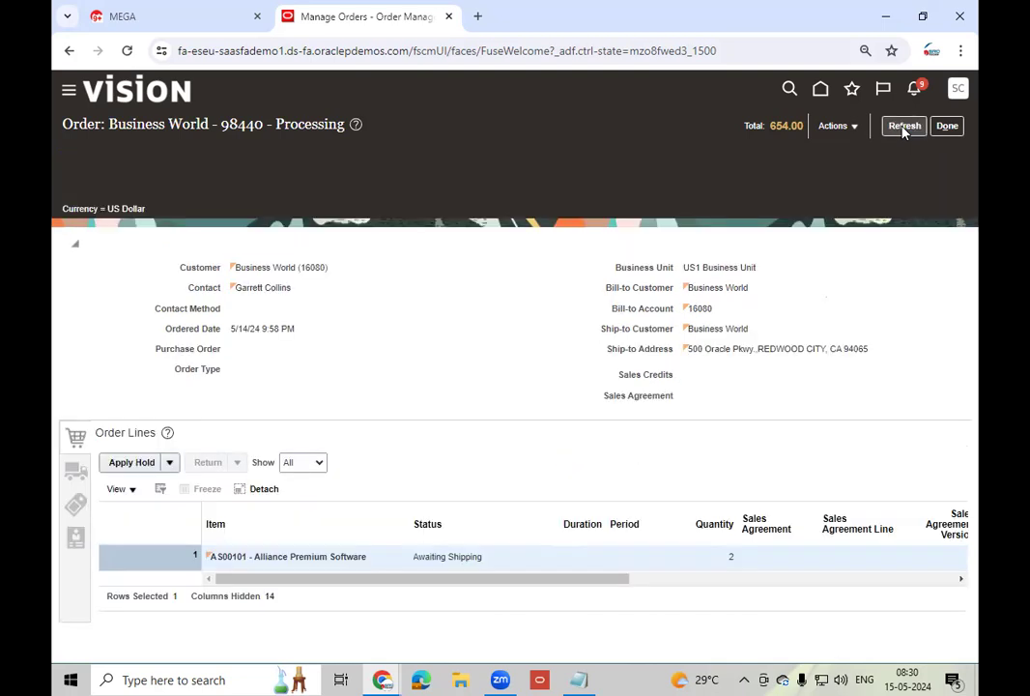
click(903, 128)
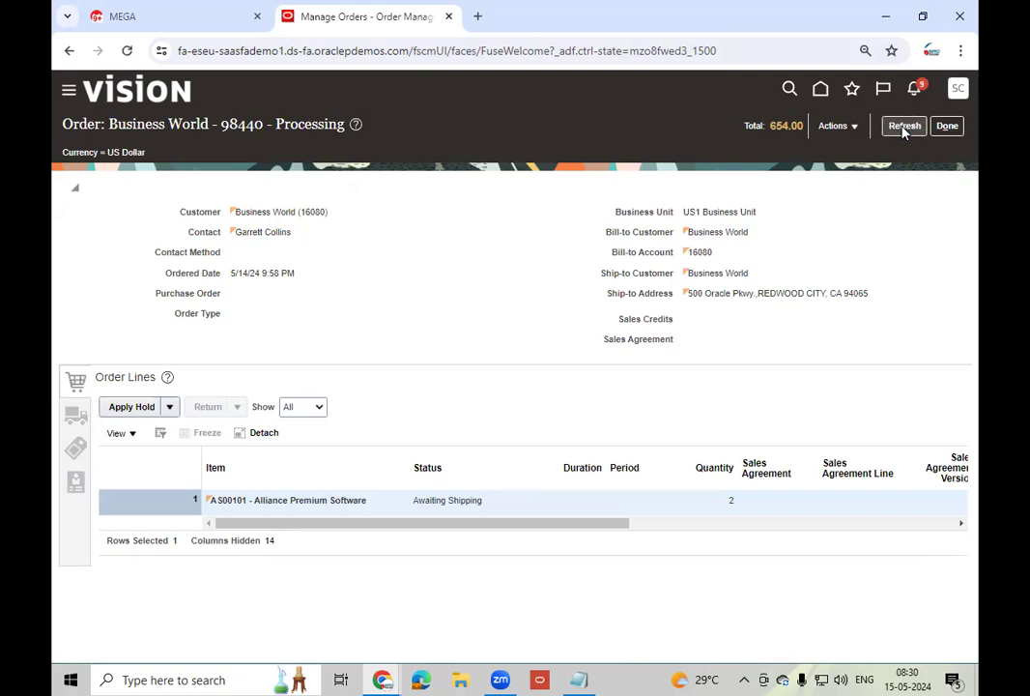
click(903, 127)
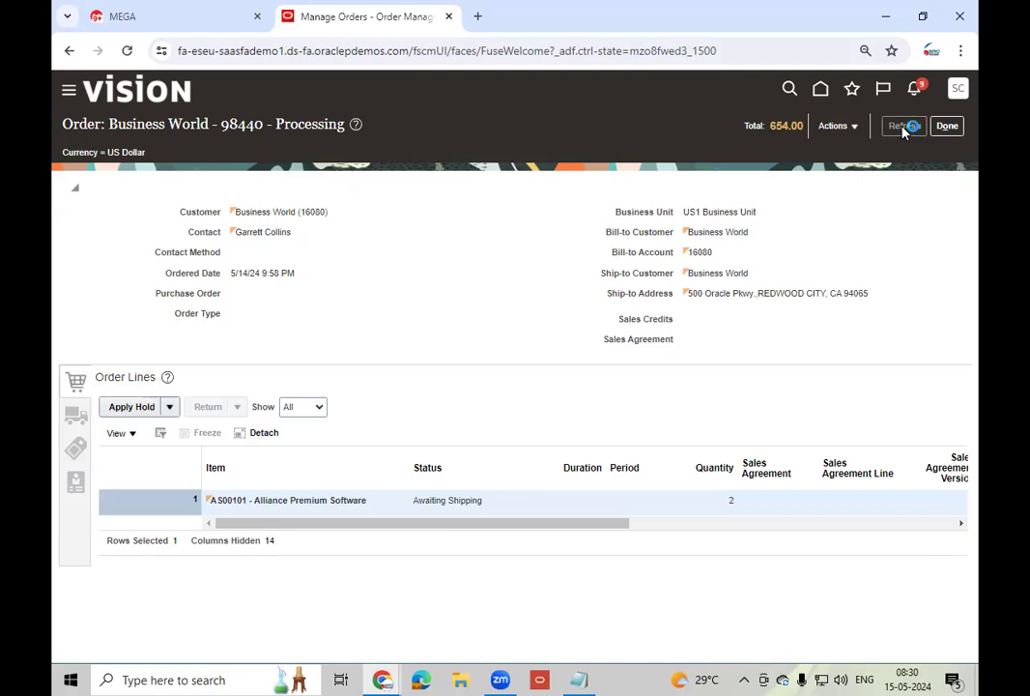
click(903, 128)
click(903, 128)
click(904, 128)
click(903, 127)
click(904, 128)
click(903, 127)
click(903, 128)
click(903, 127)
click(903, 128)
click(904, 128)
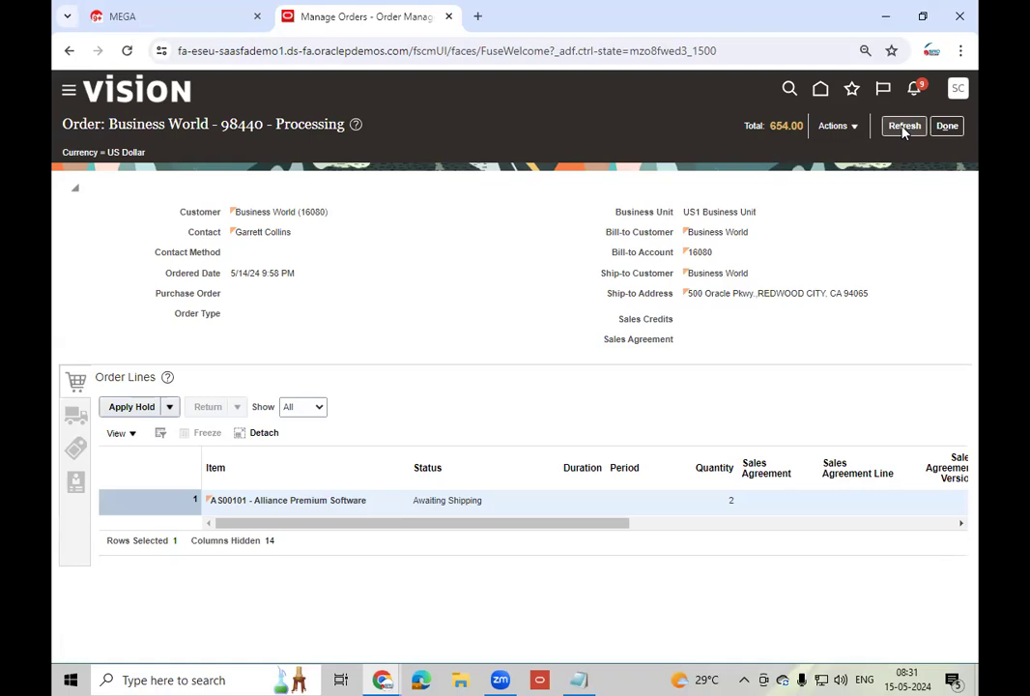
click(903, 128)
click(903, 128)
click(904, 128)
click(903, 127)
click(904, 127)
click(903, 128)
click(903, 127)
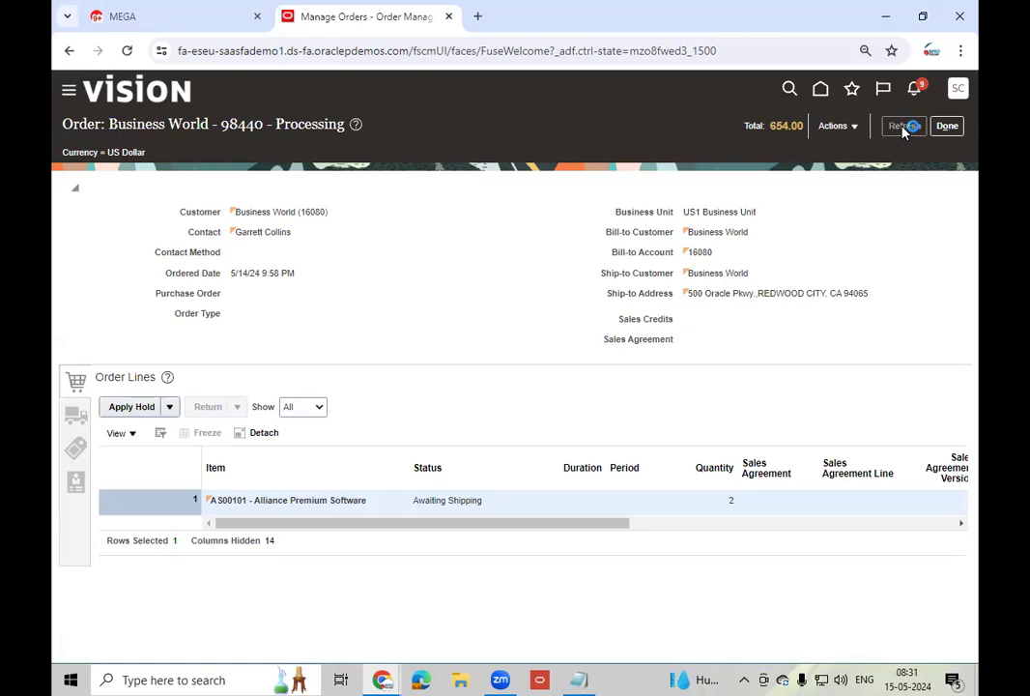
click(903, 128)
click(903, 128)
click(903, 128)
click(903, 128)
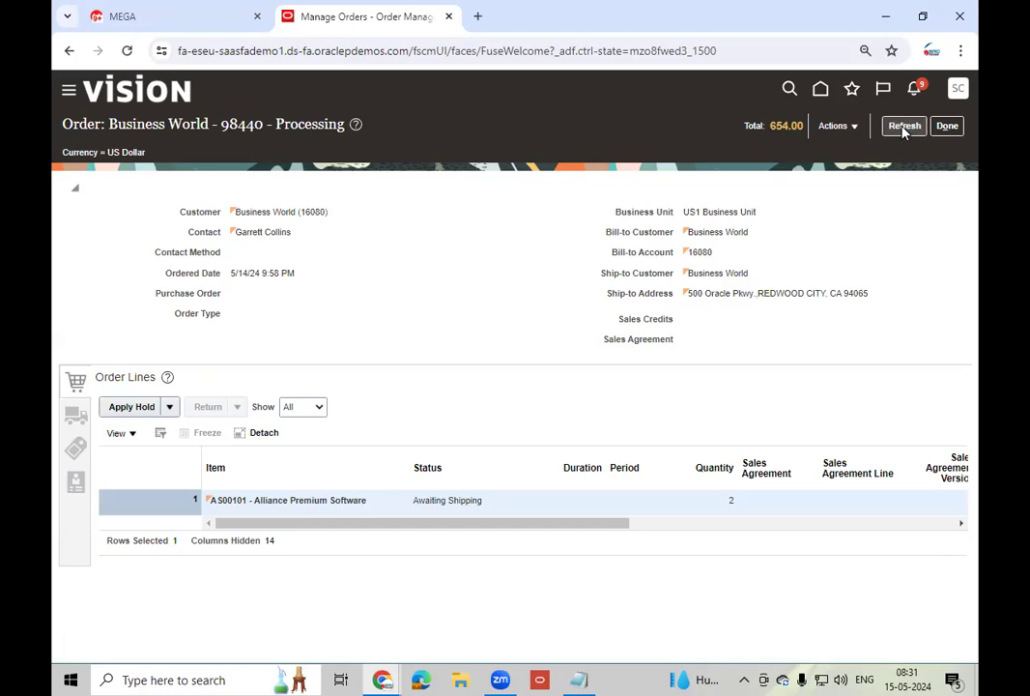
click(903, 127)
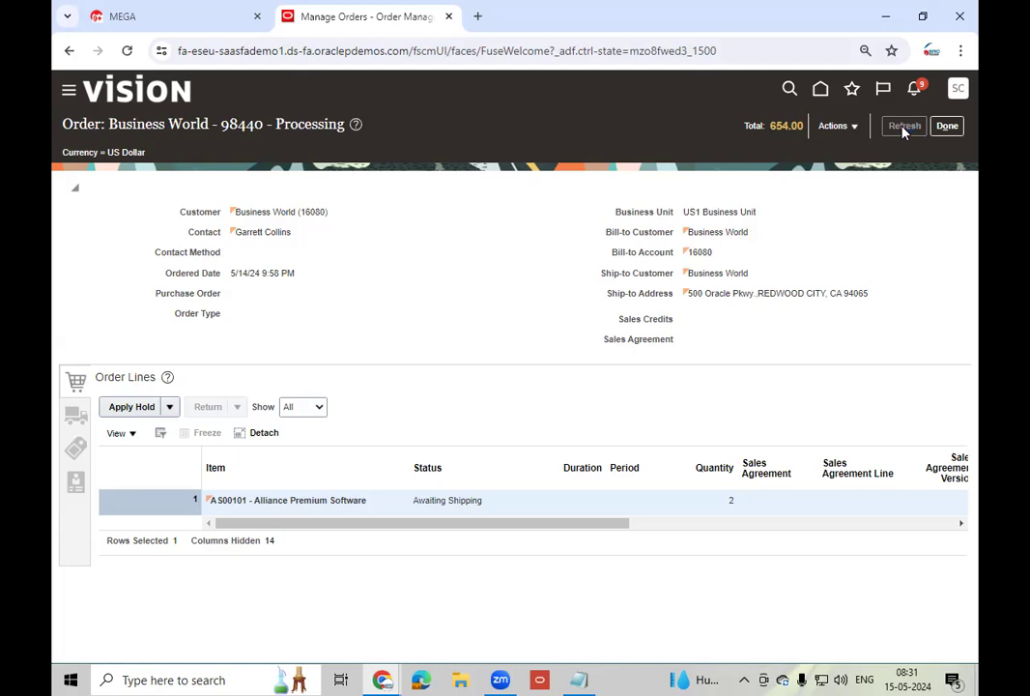
click(904, 128)
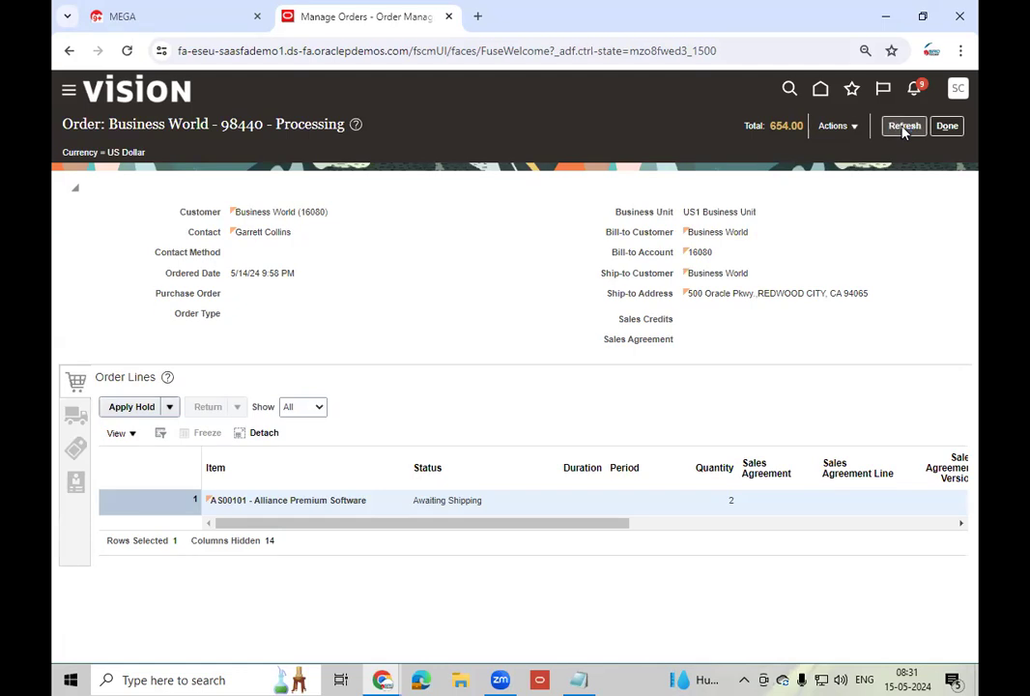
click(903, 127)
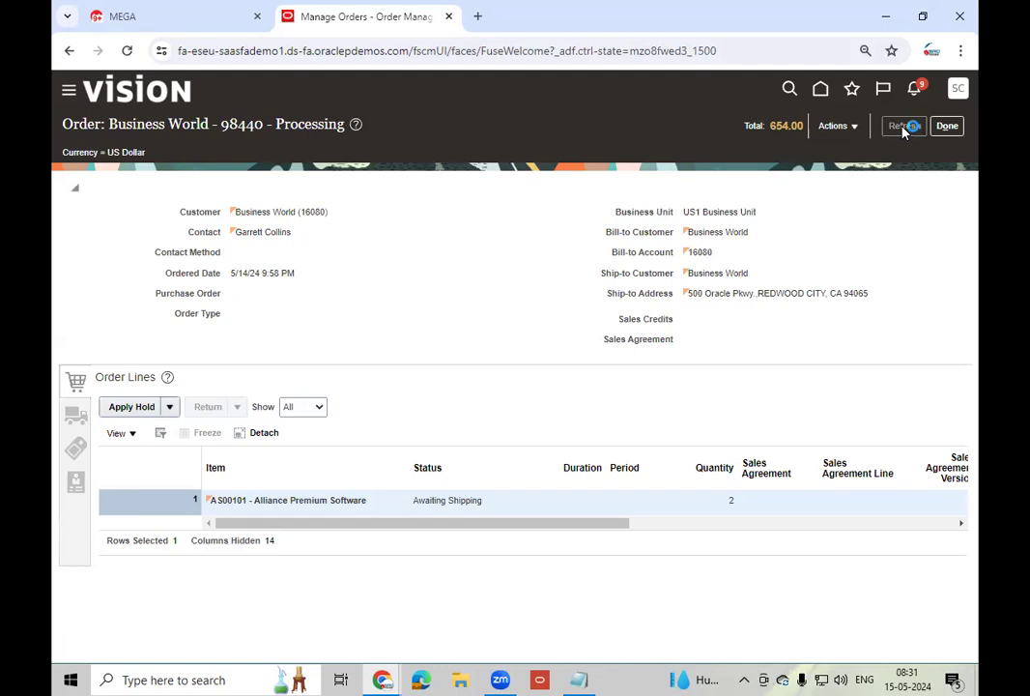
click(904, 128)
click(904, 128)
click(903, 127)
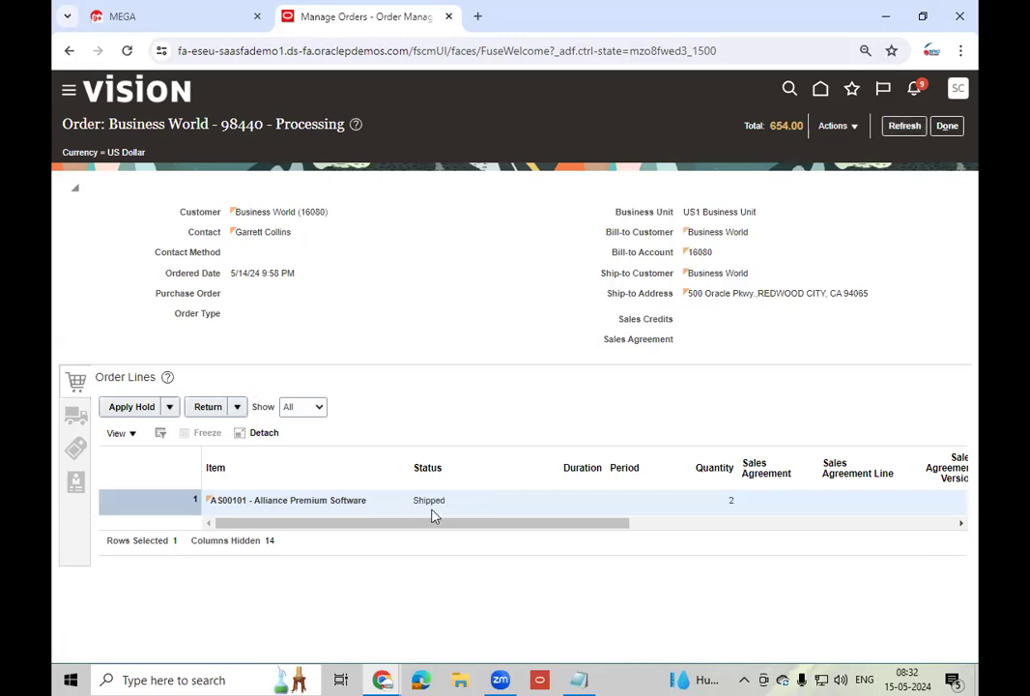
- Refresh order 98440 until the AS00101 line advances from Shipped to Awaiting Billing
click(906, 130)
click(909, 138)
click(908, 137)
click(908, 138)
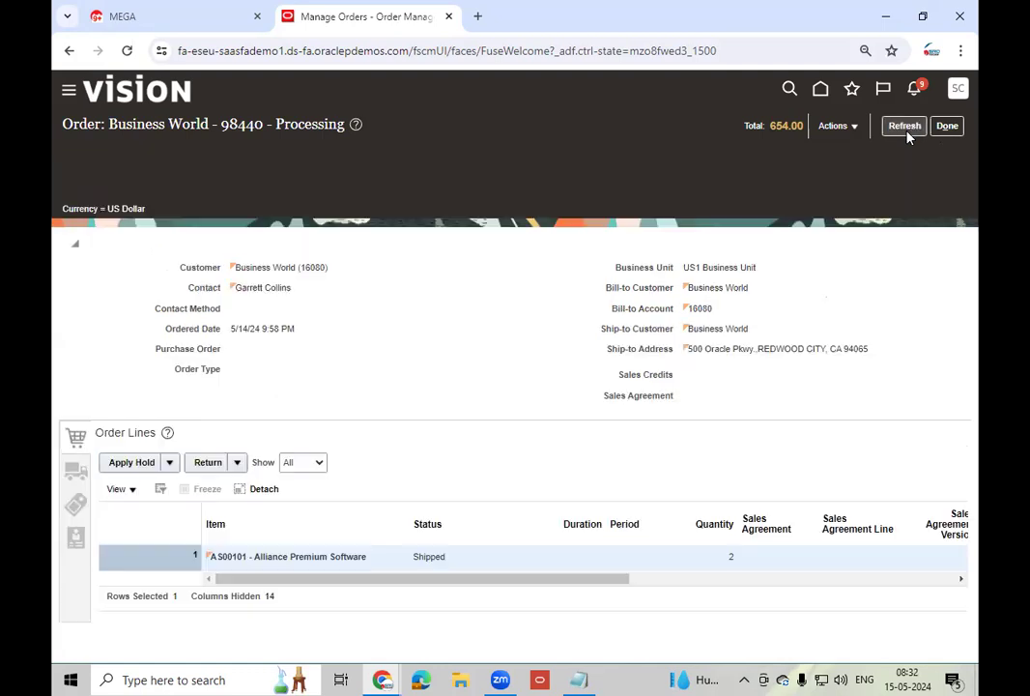
click(909, 137)
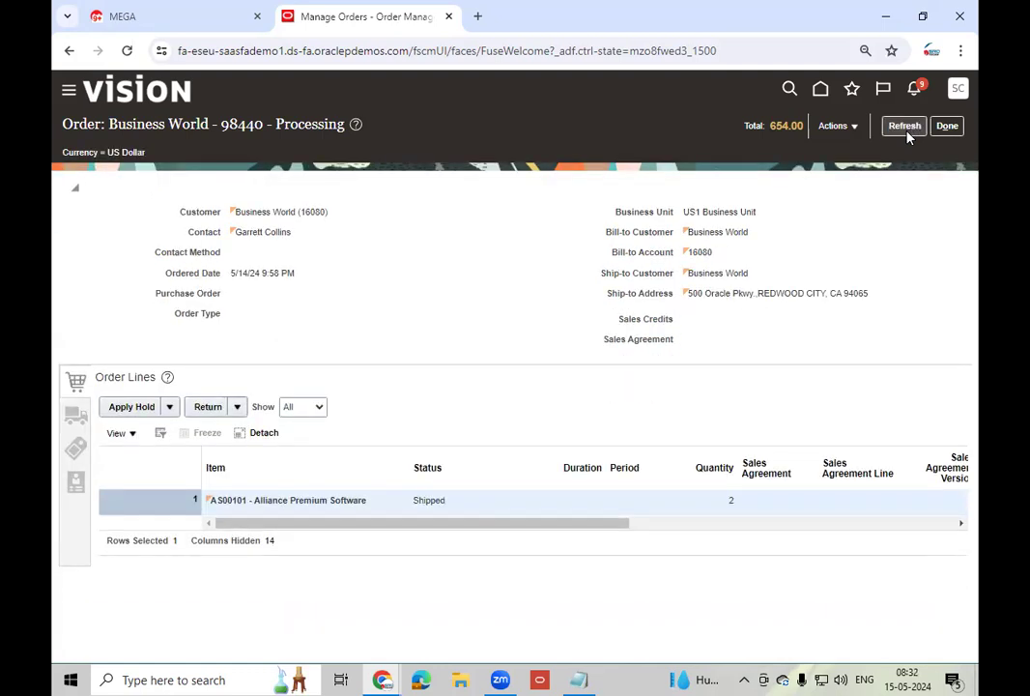
click(908, 137)
click(908, 137)
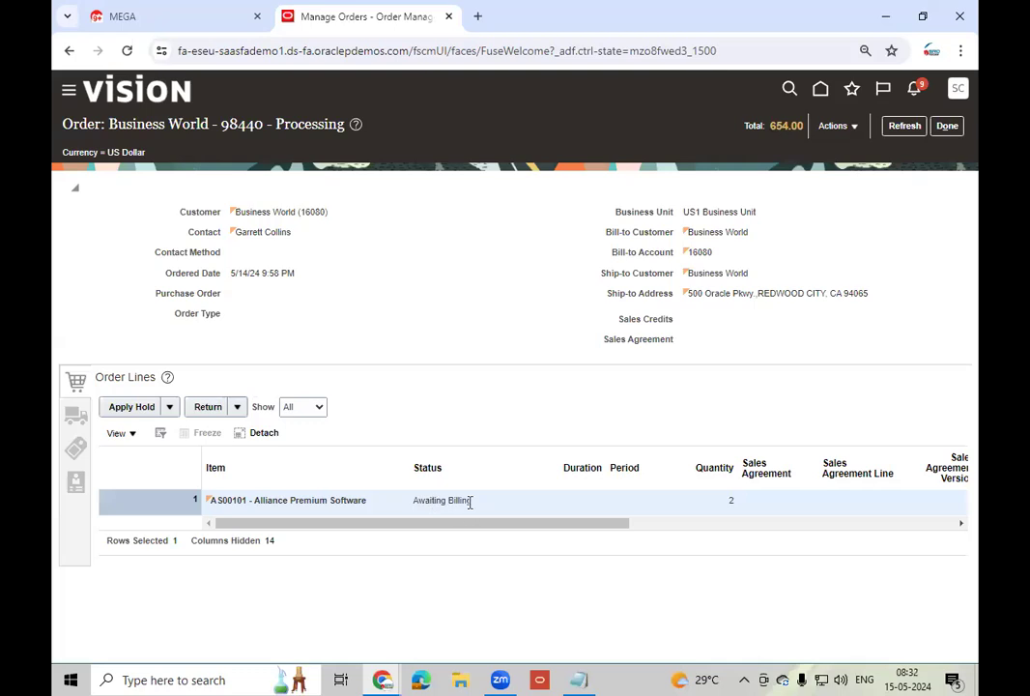
- Refresh order 98440 until the AS00101 line moves from Awaiting Billing to Billed
click(897, 127)
click(897, 129)
click(896, 128)
click(906, 129)
click(906, 129)
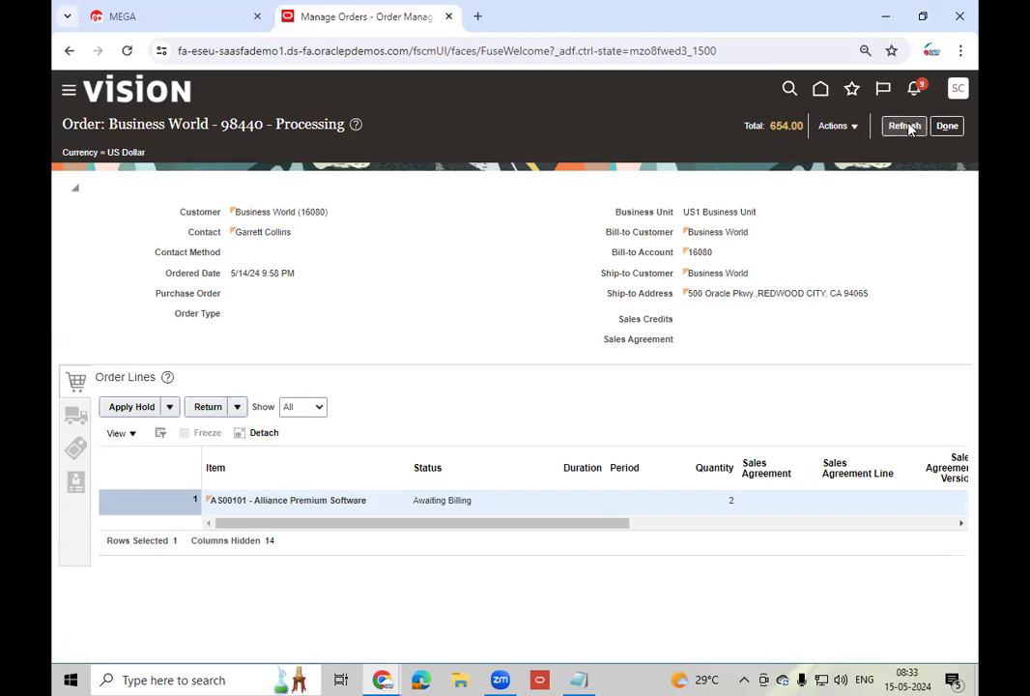
click(906, 128)
click(908, 130)
click(905, 127)
click(906, 130)
click(906, 129)
click(906, 128)
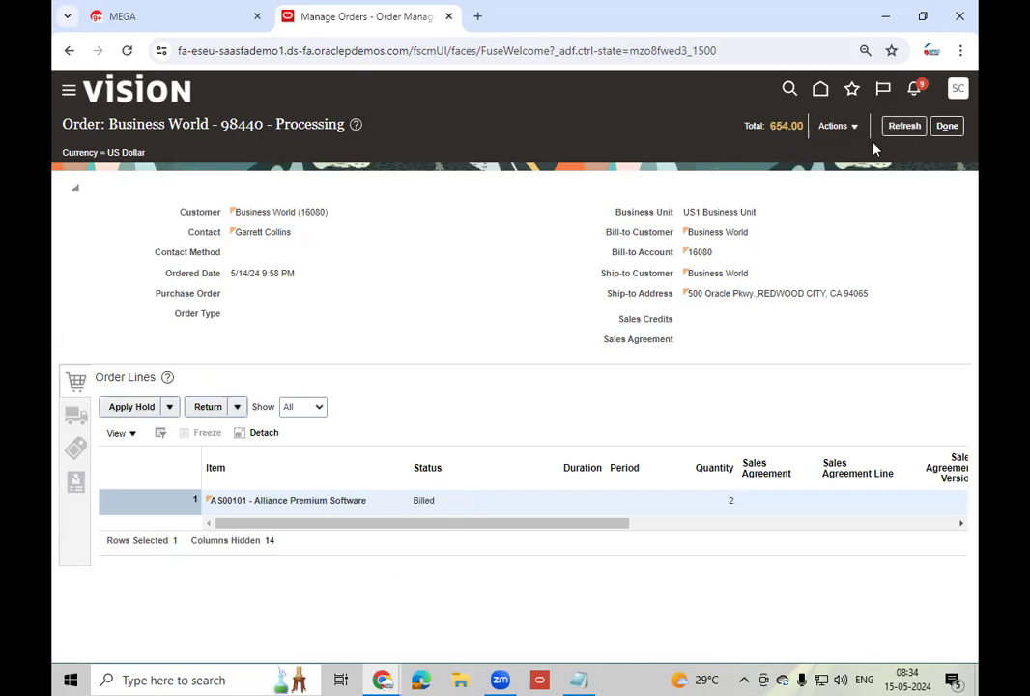
- Switch order 98440 to the fulfillment view and confirm line 1-1's 654 USD invoice in its details
click(841, 127)
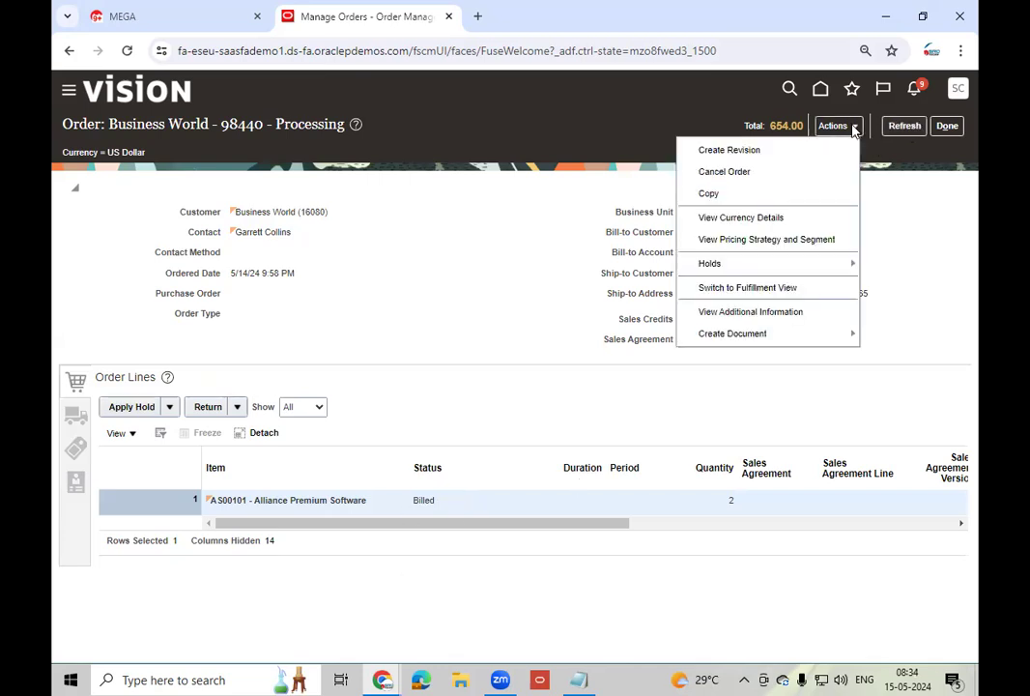
click(788, 288)
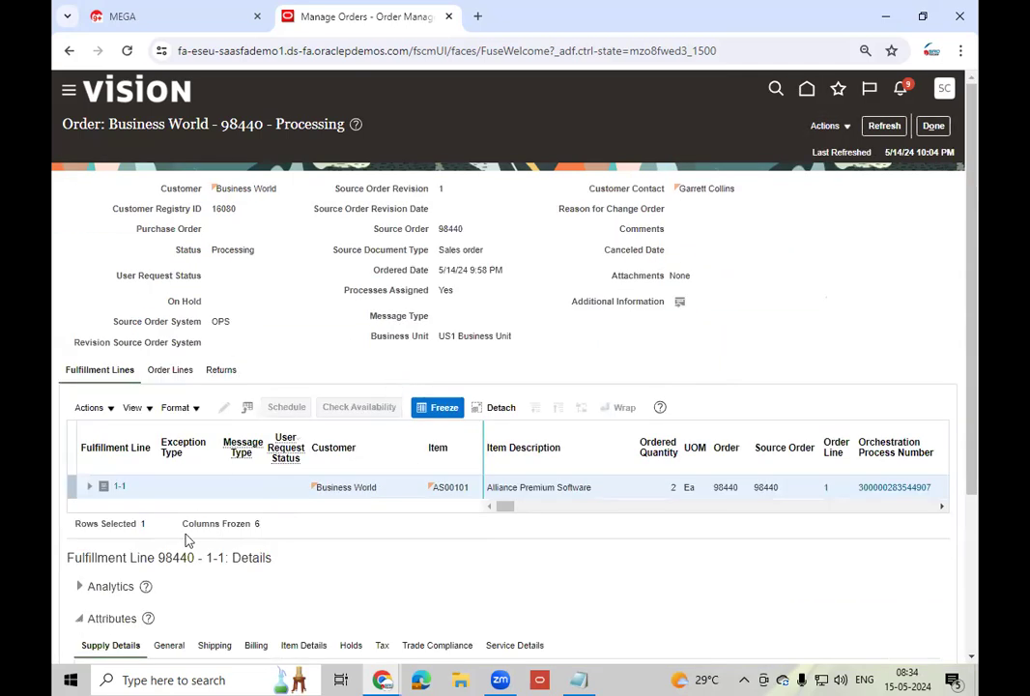
click(96, 407)
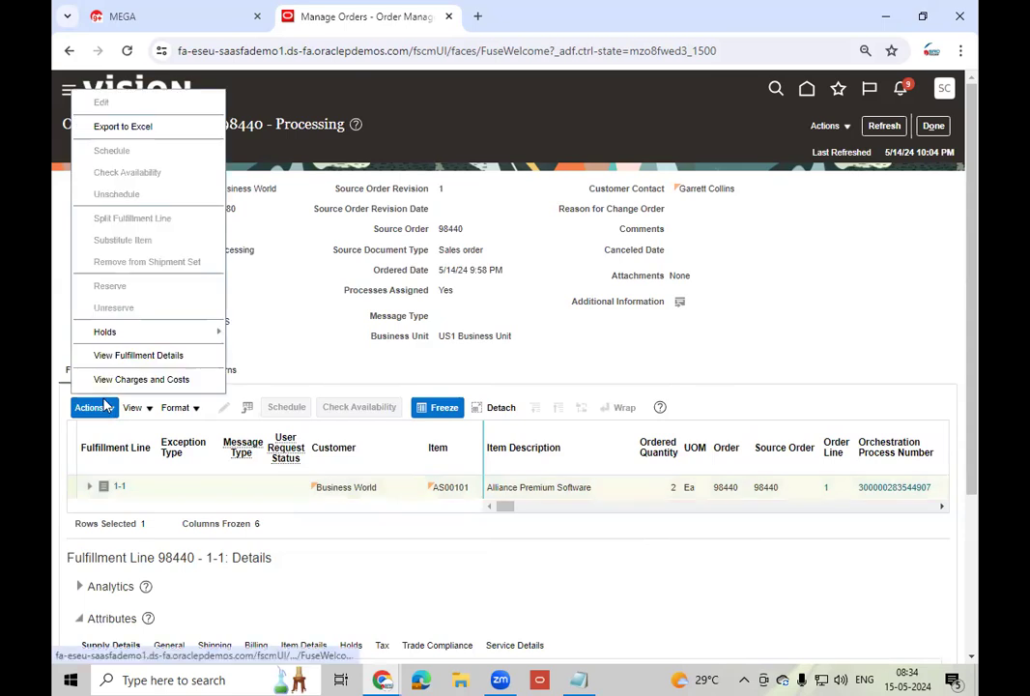
click(135, 355)
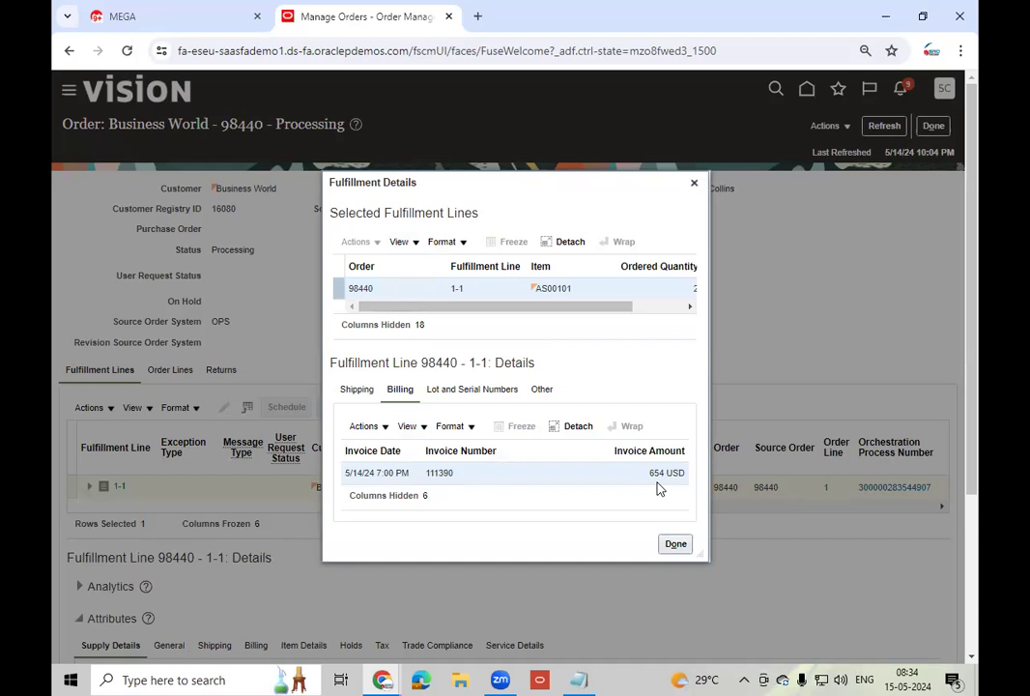
click(676, 544)
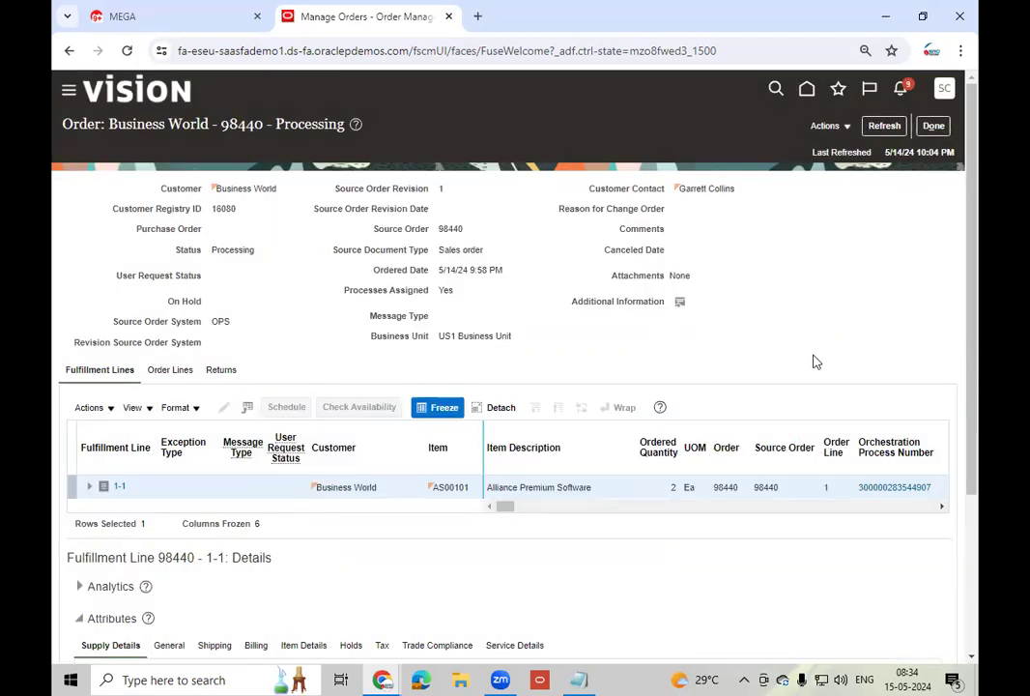
- Exit the fulfillment view and close order 98440 to return to the Overview
click(934, 125)
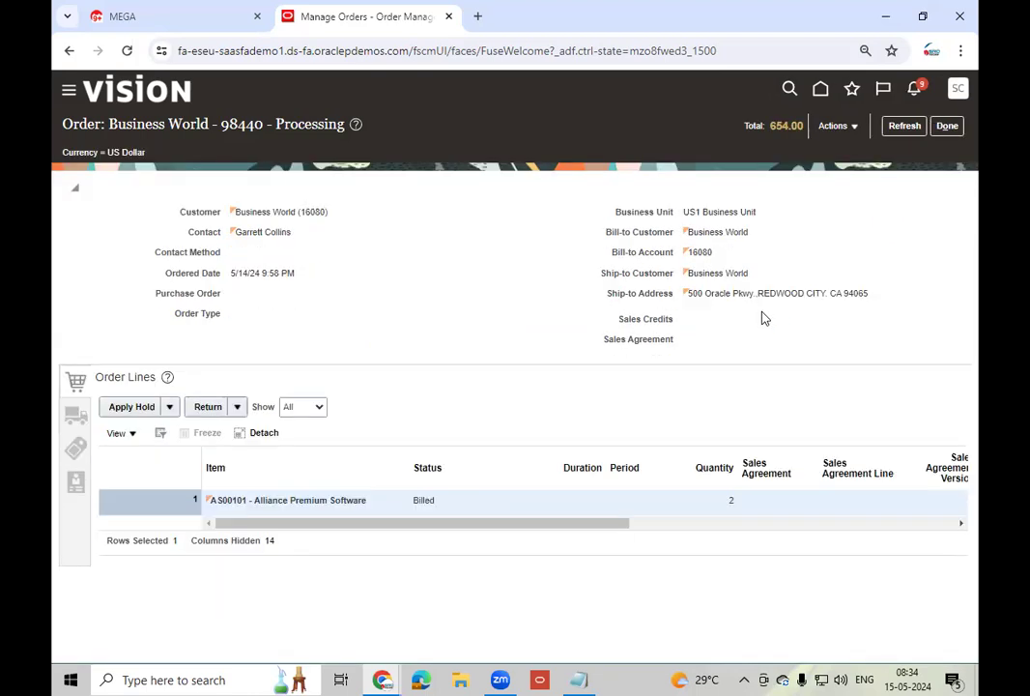
drag(500, 530, 551, 524)
click(950, 133)
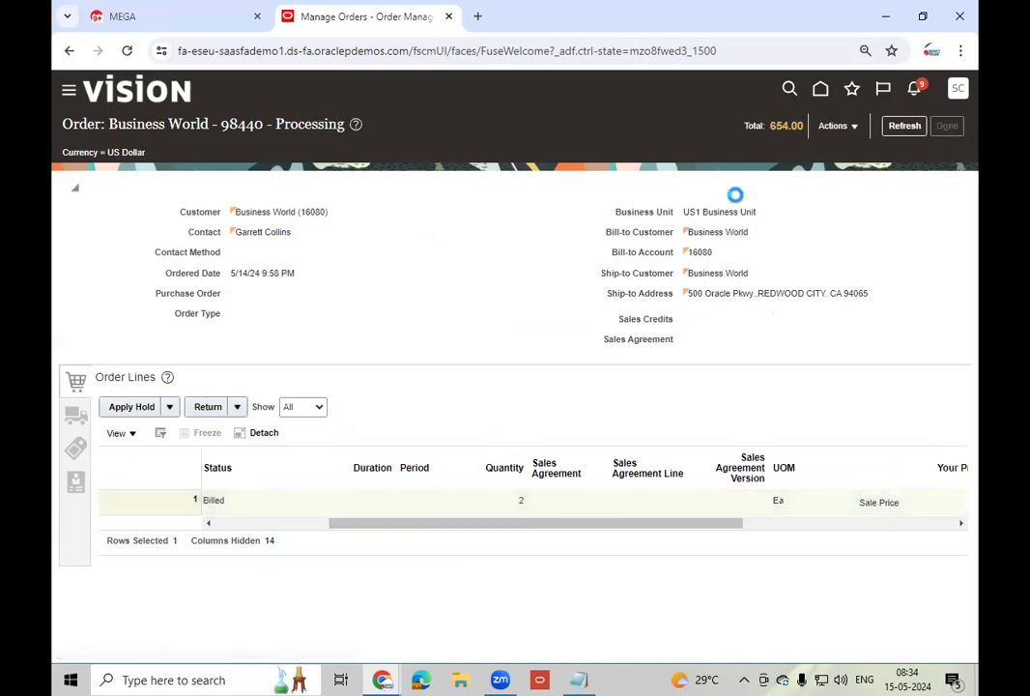